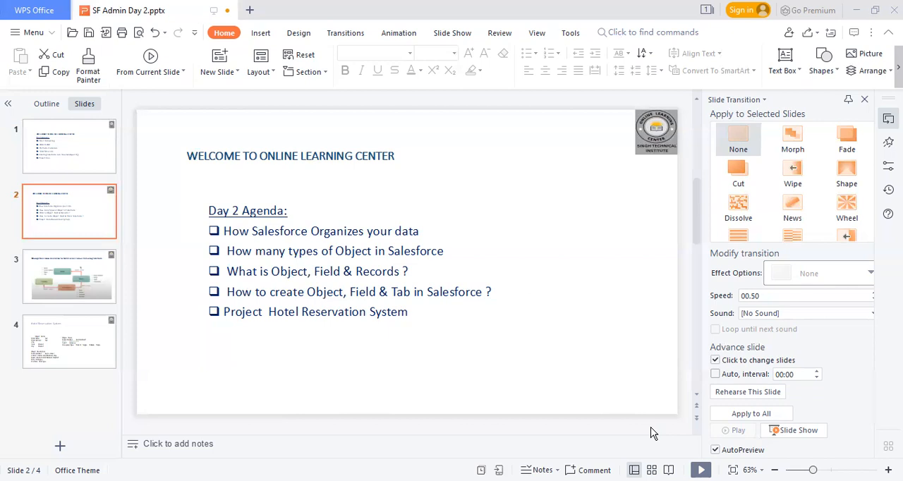
Switch to the Chrome browser and load login.salesforce.com in the Salesforce login tab
{"action": "key", "text": "alt+Tab"}
{"action": "left_click", "coordinate": [65, 15]}
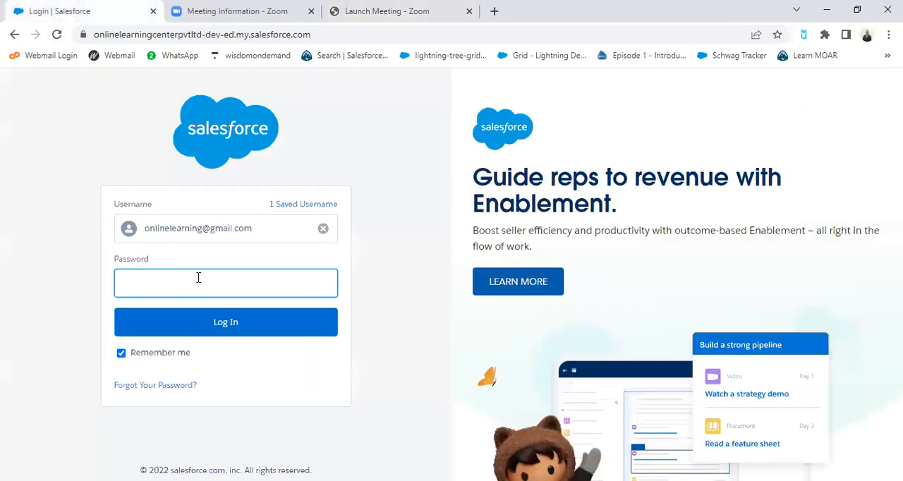
{"action": "left_click", "coordinate": [251, 280]}
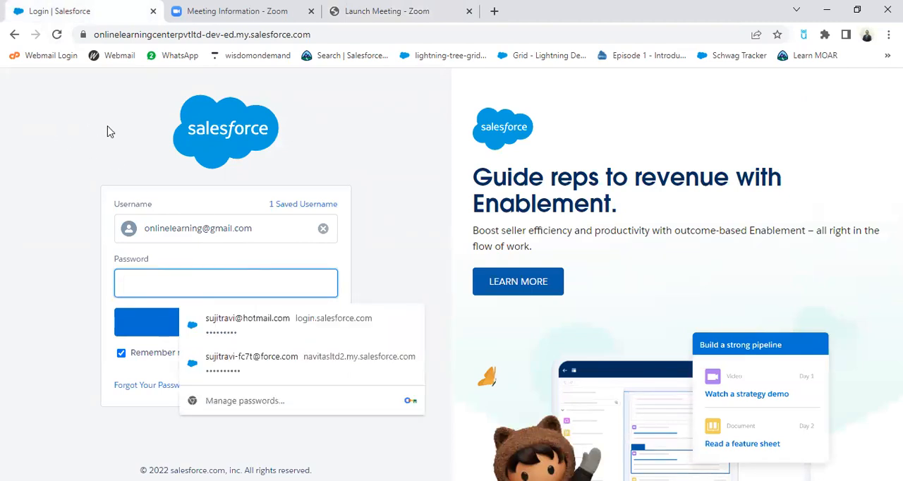
{"action": "left_click", "coordinate": [348, 34]}
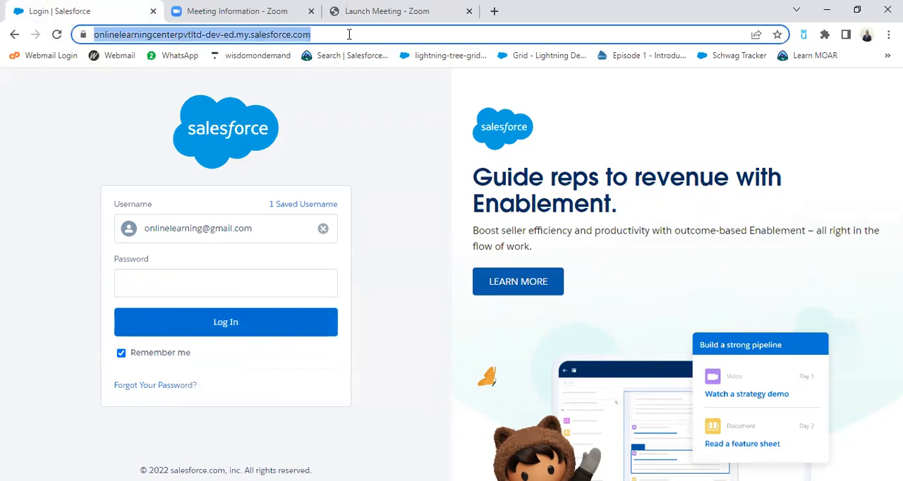
{"action": "type", "text": "li"}
{"action": "key", "text": "BackSpace"}
{"action": "type", "text": "o"}
{"action": "key", "text": "Return"}
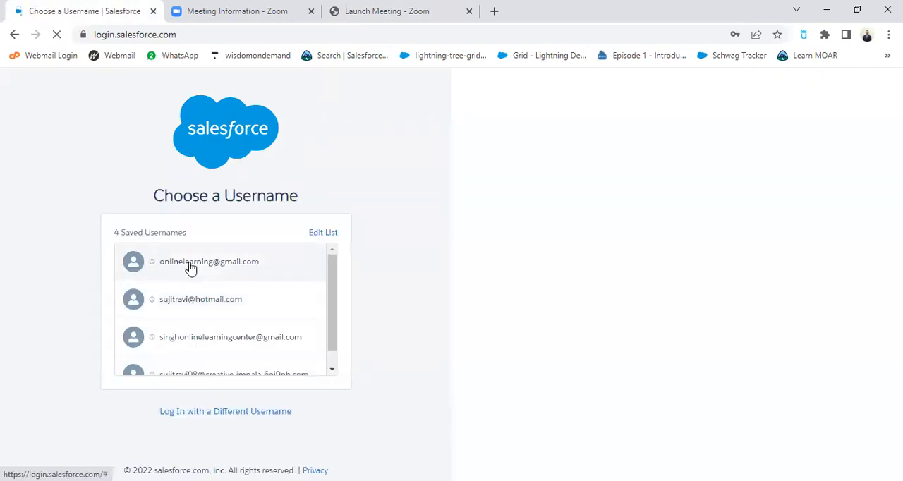
Choose the first saved username, enter the account password and log in to Salesforce
{"action": "left_click", "coordinate": [235, 268]}
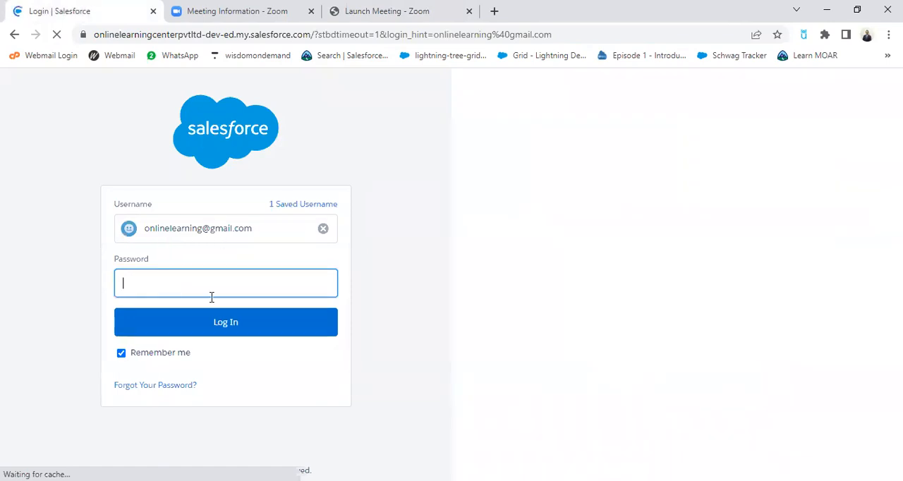
{"action": "left_click", "coordinate": [211, 292]}
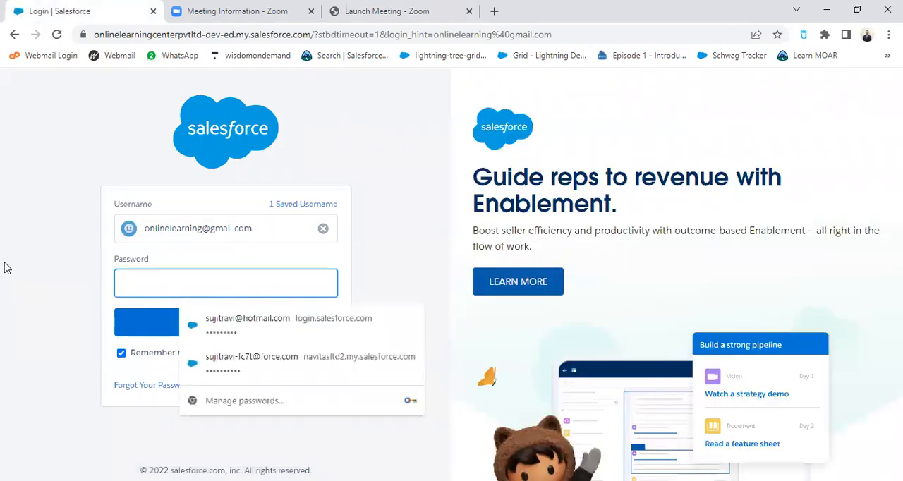
{"action": "type", "text": "****"}
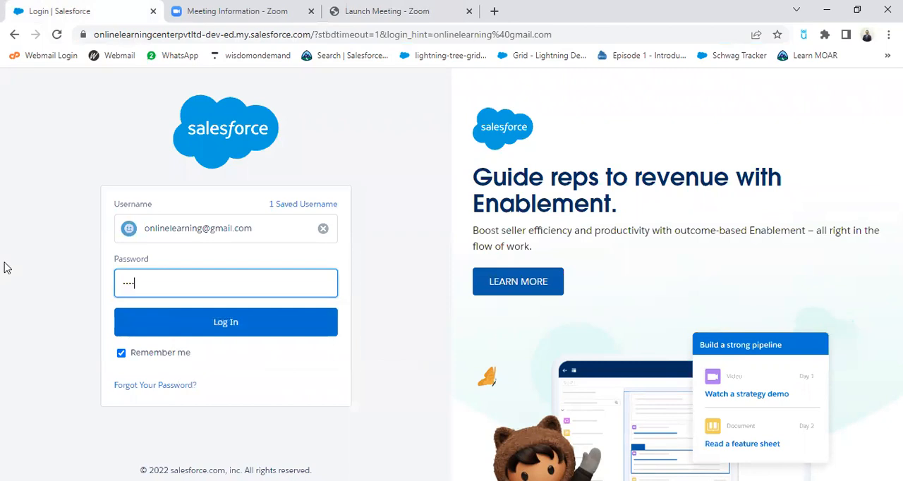
{"action": "type", "text": "****"}
{"action": "left_click", "coordinate": [200, 323]}
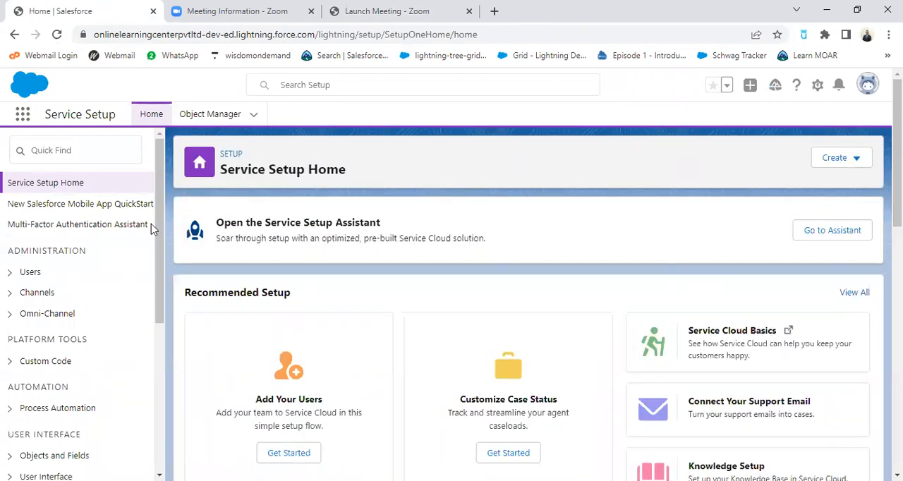
Find the Sales app in the App Launcher by searching for "sales" and open it
{"action": "left_click", "coordinate": [25, 118]}
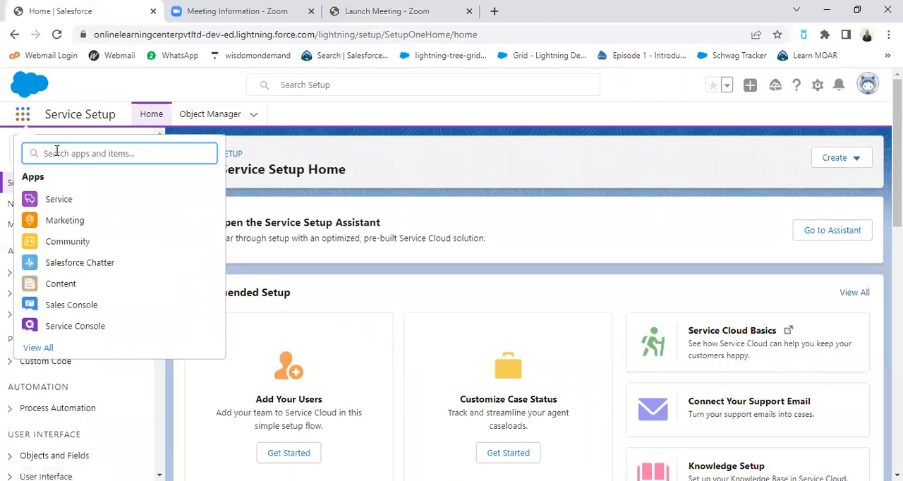
{"action": "type", "text": "sales"}
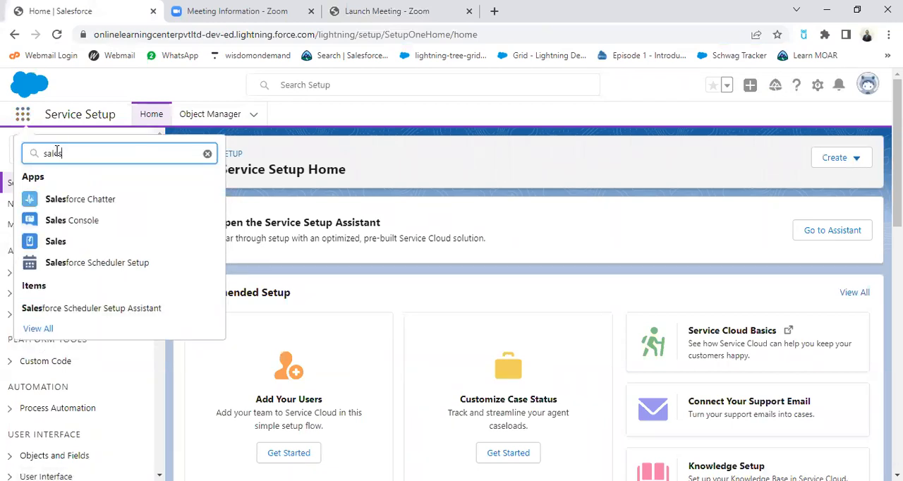
{"action": "left_click", "coordinate": [56, 247]}
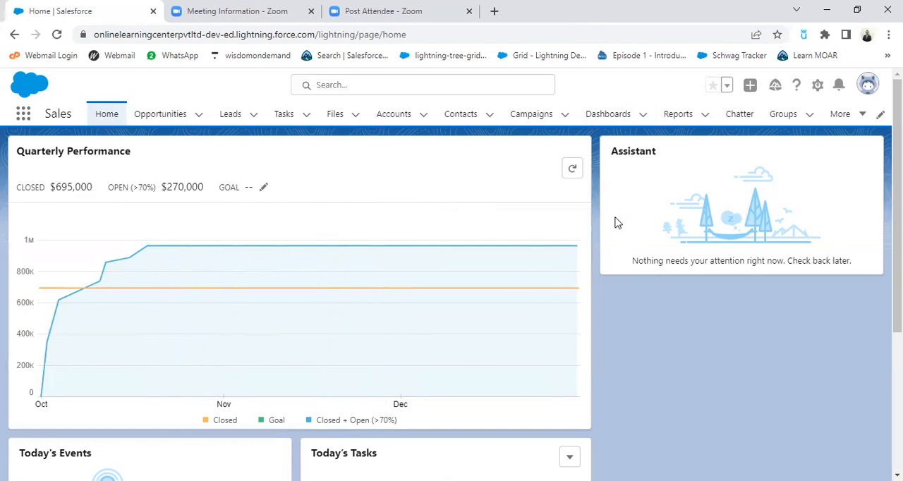
Try to switch from the Sales home page to Salesforce Classic through the user profile options
{"action": "left_click", "coordinate": [107, 114]}
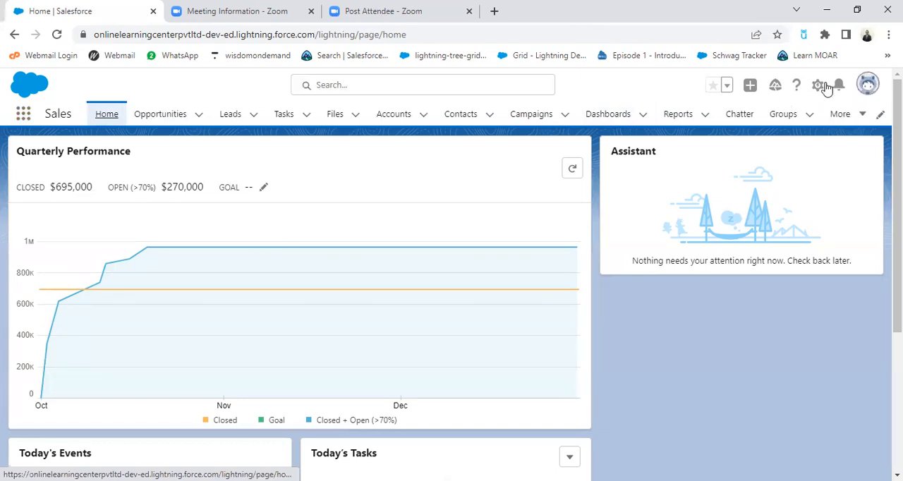
{"action": "left_click", "coordinate": [866, 87]}
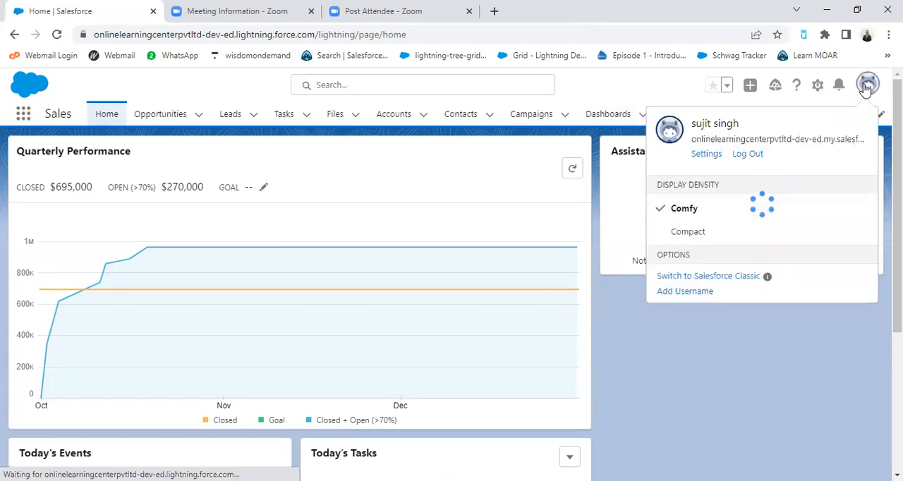
{"action": "left_click", "coordinate": [720, 278]}
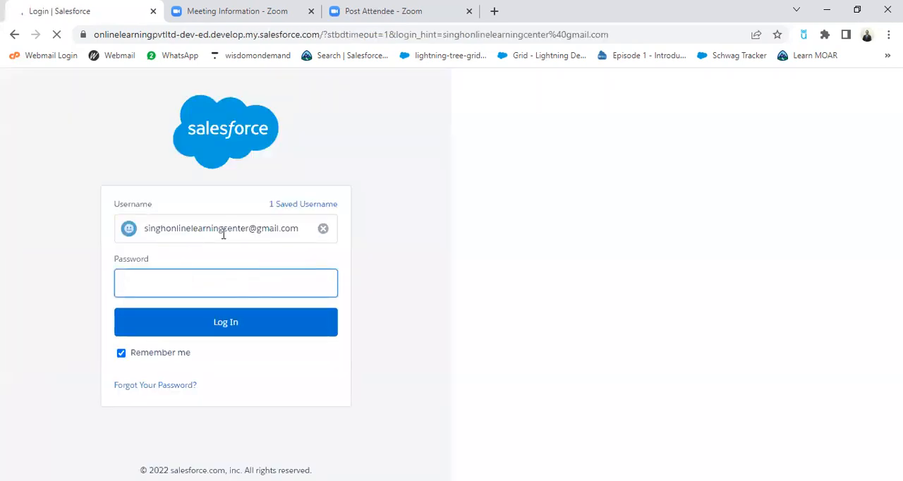
Replace the prefilled username with the suggested account e-mail, enter the account password and try to log in
{"action": "left_click", "coordinate": [324, 231]}
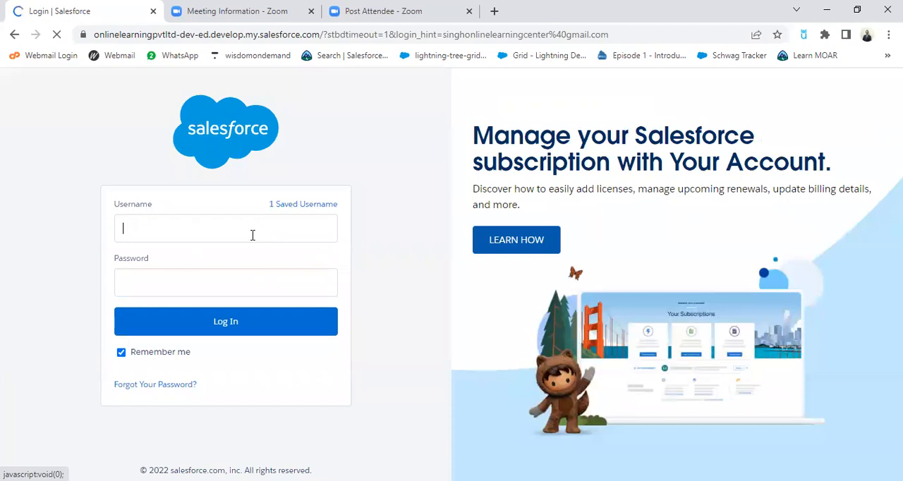
{"action": "left_click", "coordinate": [208, 227]}
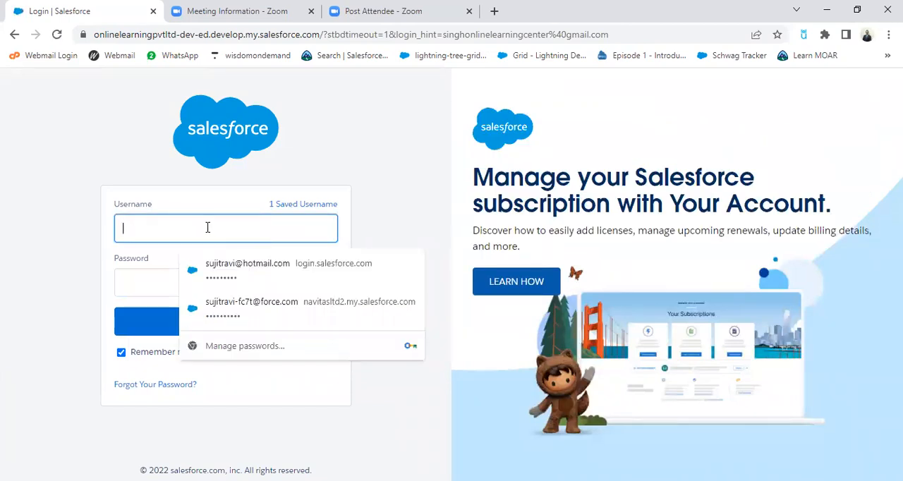
{"action": "type", "text": "o"}
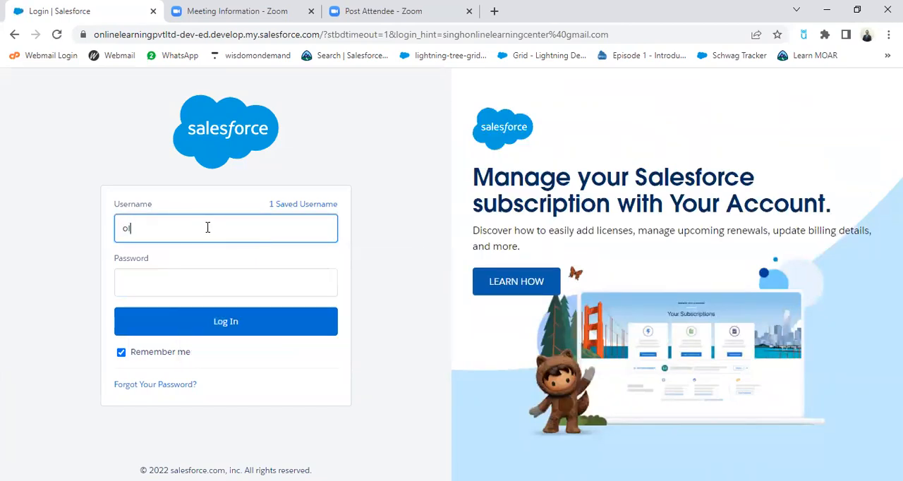
{"action": "key", "text": "BackSpace"}
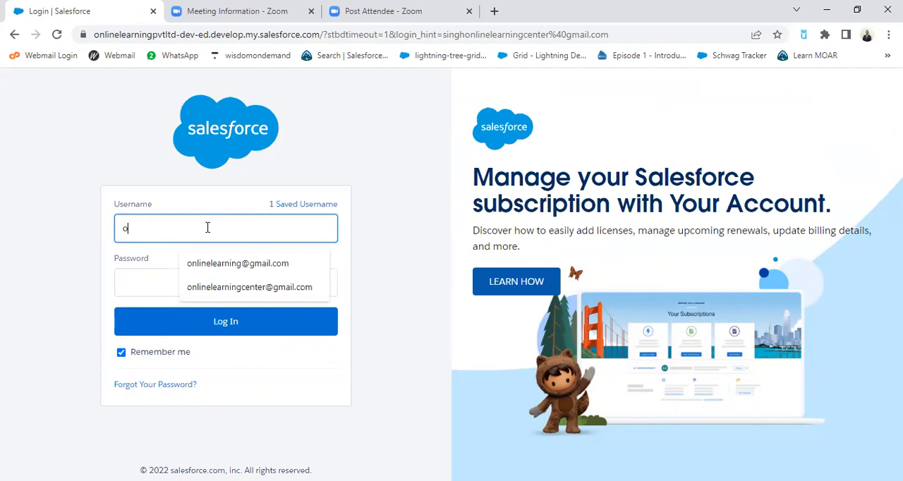
{"action": "left_click", "coordinate": [235, 263]}
{"action": "left_click", "coordinate": [210, 281]}
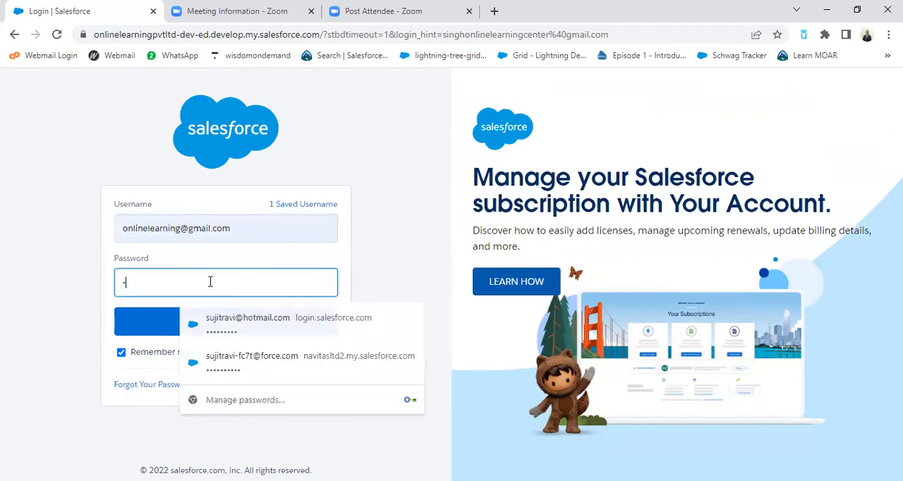
{"action": "type", "text": "********"}
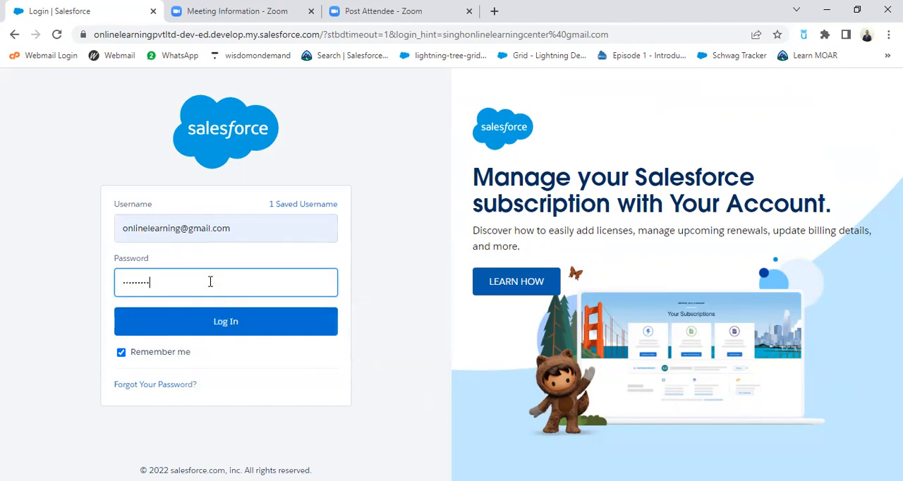
{"action": "left_click", "coordinate": [237, 323]}
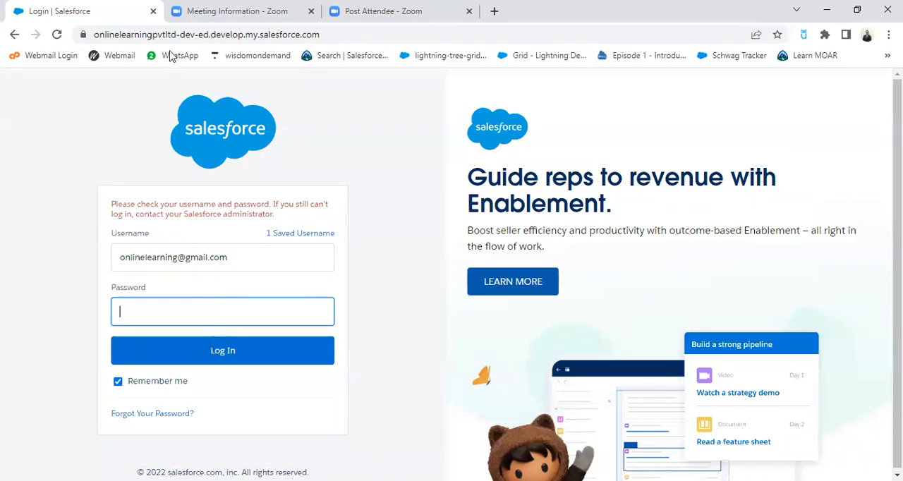
Close the Salesforce login tab, load login.salesforce.com in a new tab and choose the first saved username
{"action": "left_click", "coordinate": [153, 10]}
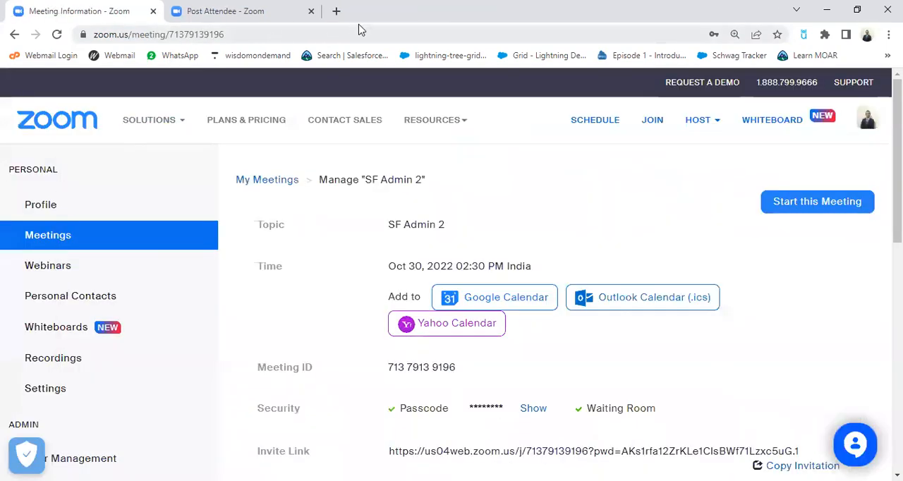
{"action": "left_click", "coordinate": [336, 10]}
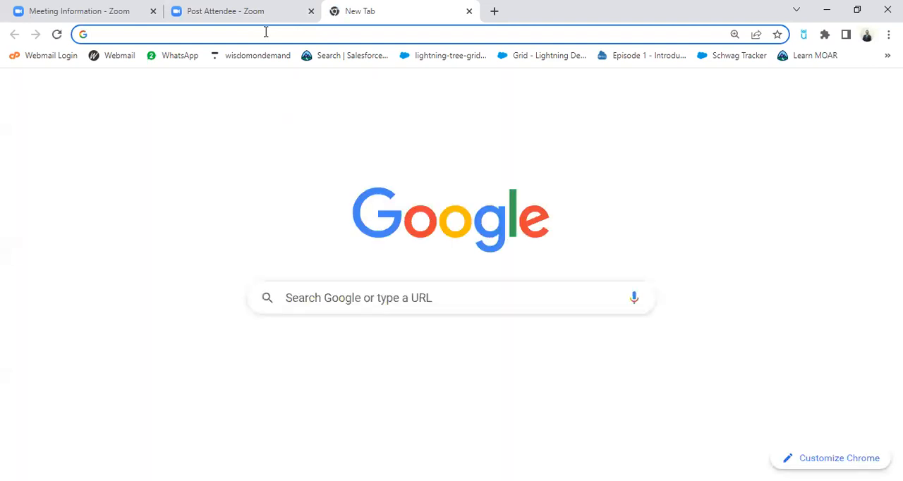
{"action": "type", "text": "olo"}
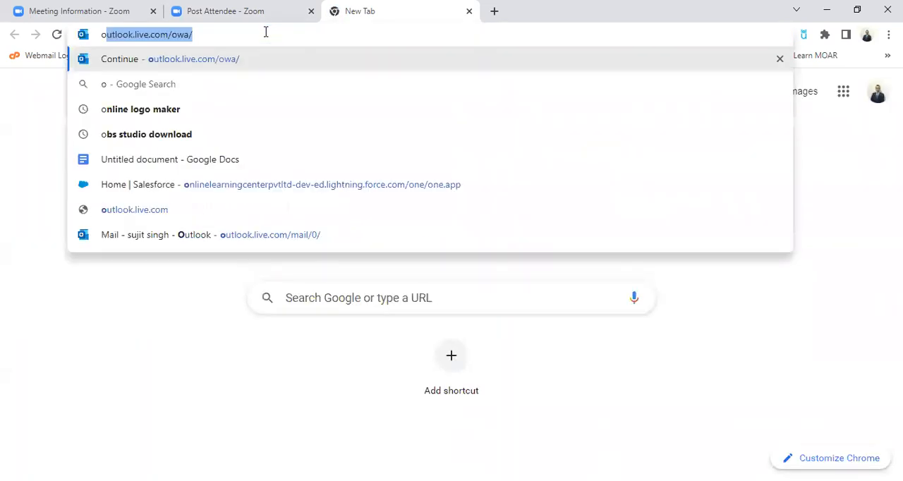
{"action": "key", "text": "BackSpace"}
{"action": "type", "text": "lo"}
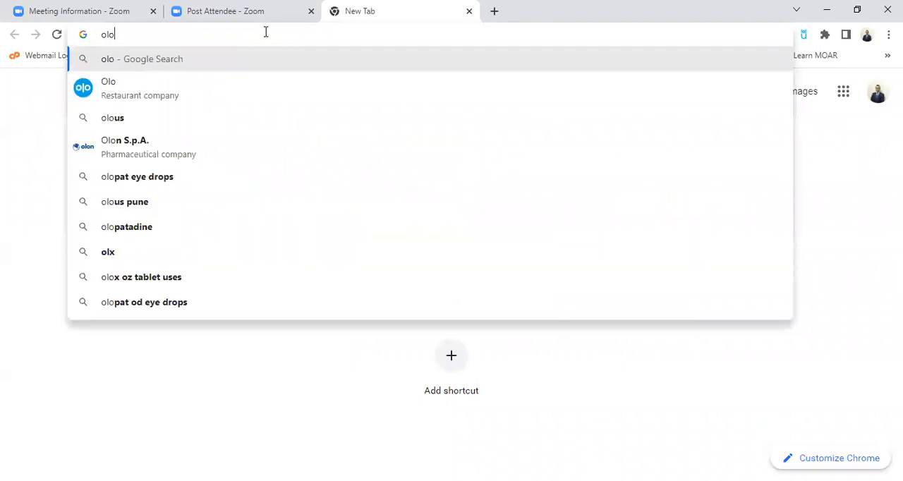
{"action": "key", "text": "BackSpace"}
{"action": "key", "text": "BackSpace"}
{"action": "key", "text": "BackSpace"}
{"action": "type", "text": "lo"}
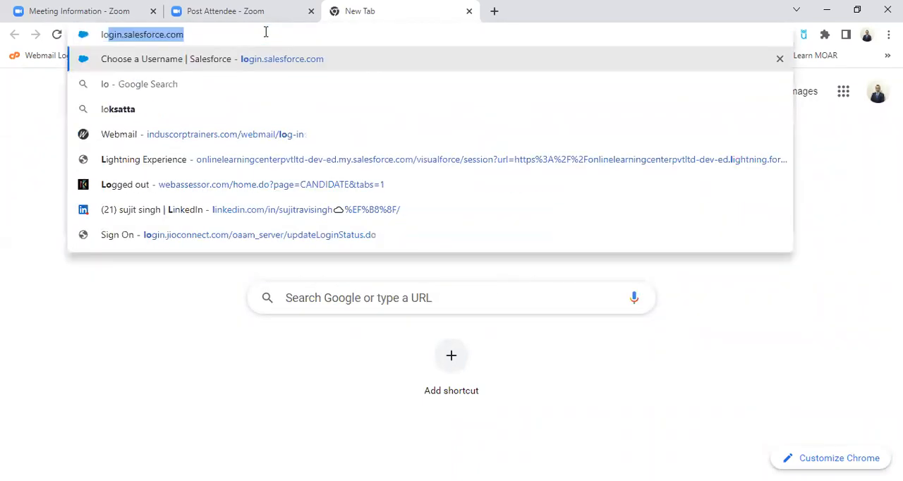
{"action": "key", "text": "Return"}
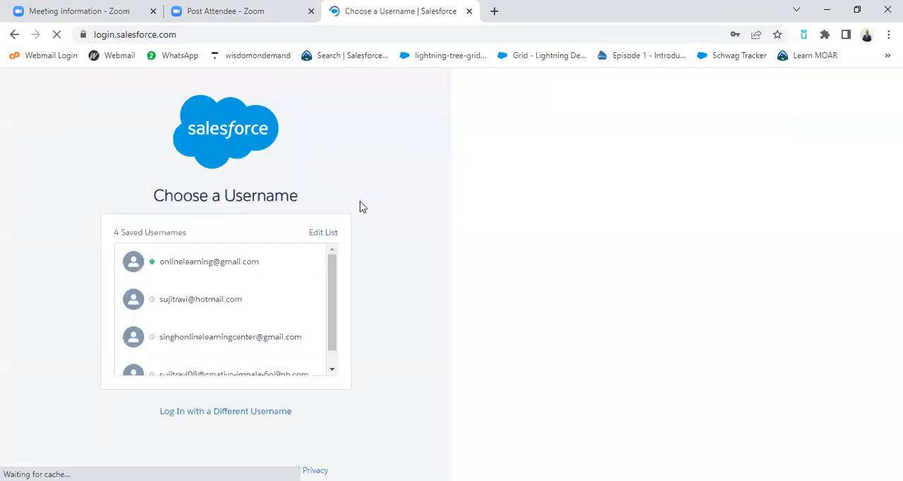
{"action": "left_click", "coordinate": [239, 261]}
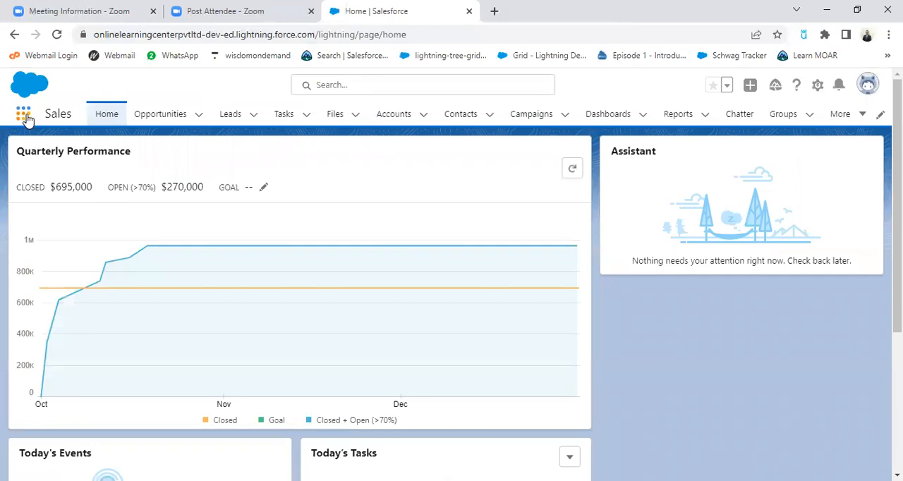
Switch the org to Salesforce Classic and return it to Lightning Experience
{"action": "left_click", "coordinate": [867, 85]}
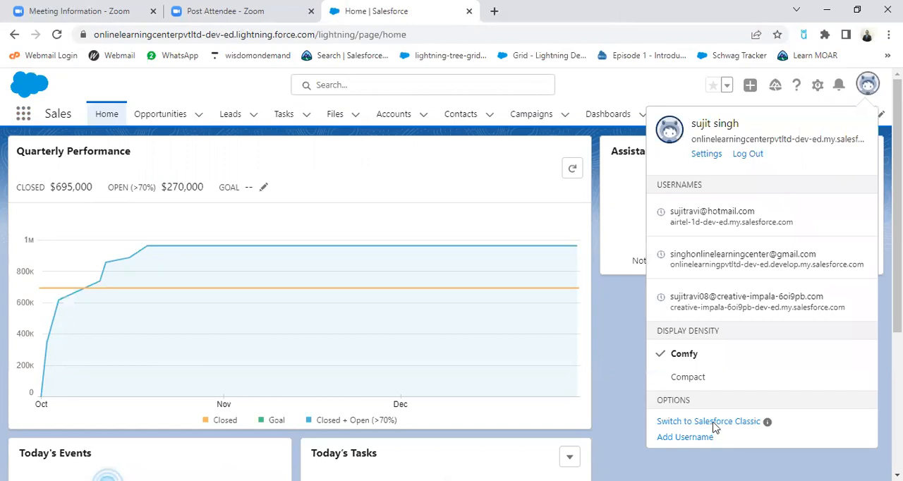
{"action": "left_click", "coordinate": [714, 423]}
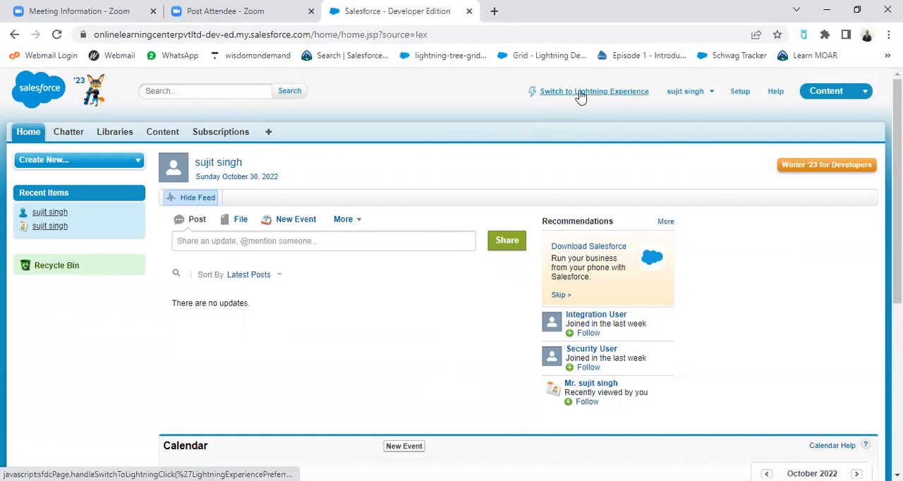
{"action": "left_click", "coordinate": [622, 94]}
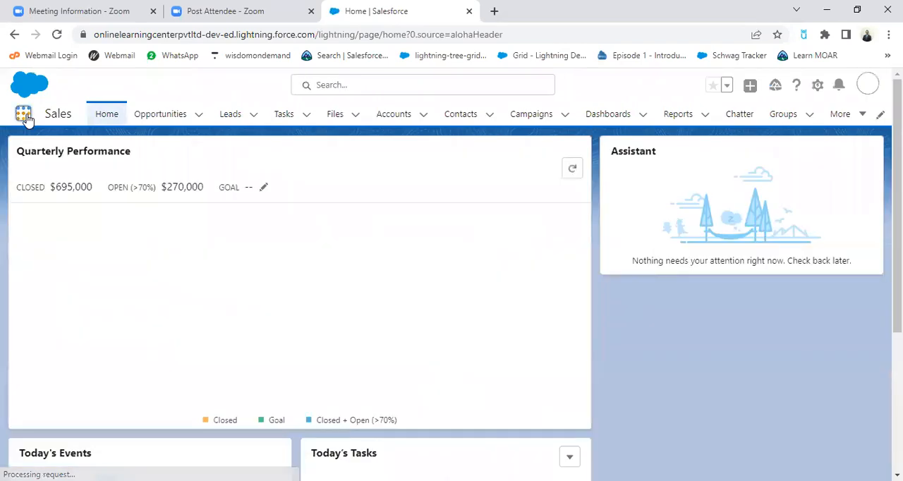
Search the App Launcher for "obj" and clear the search text
{"action": "left_click", "coordinate": [24, 115]}
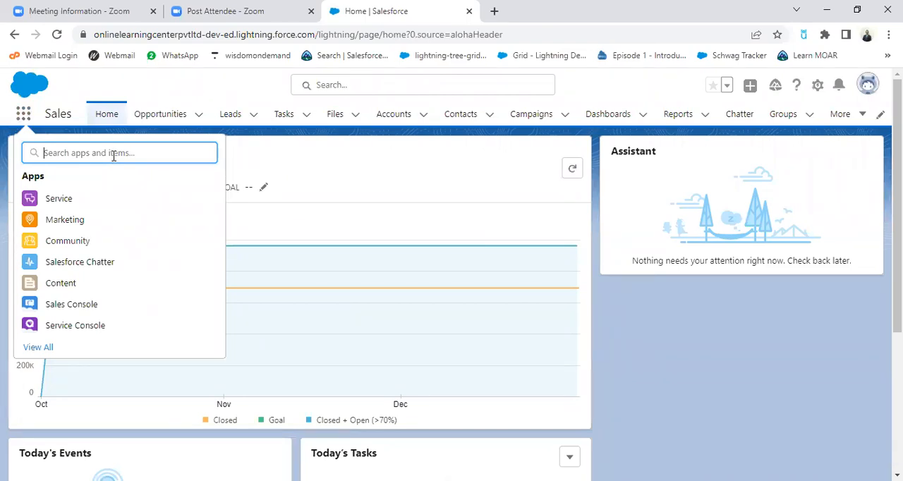
{"action": "type", "text": "obj"}
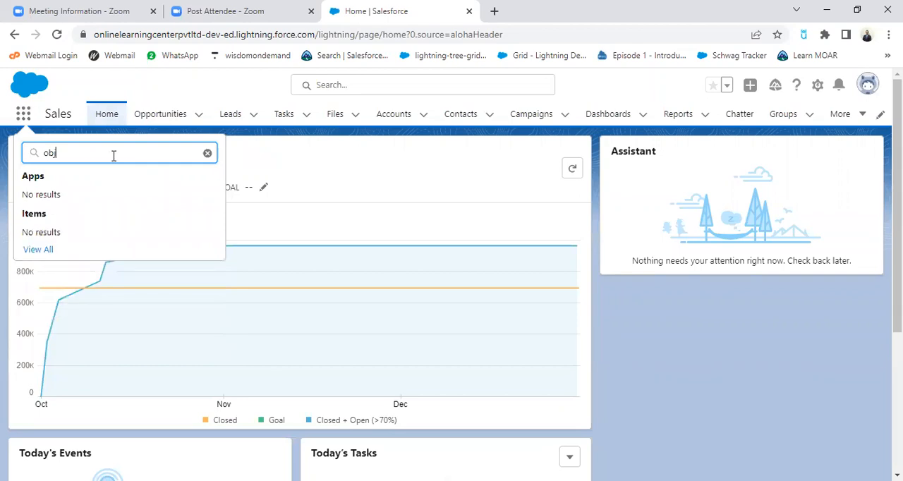
{"action": "key", "text": "BackSpace"}
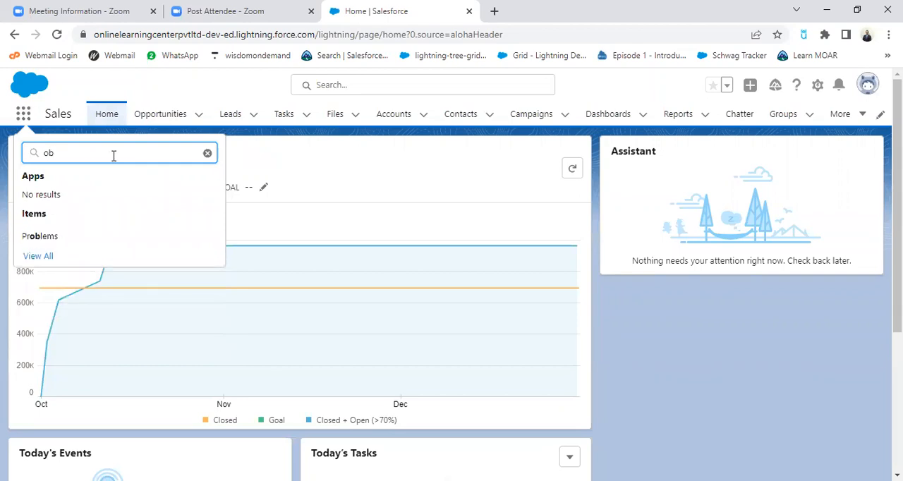
{"action": "key", "text": "BackSpace"}
{"action": "key", "text": "BackSpace"}
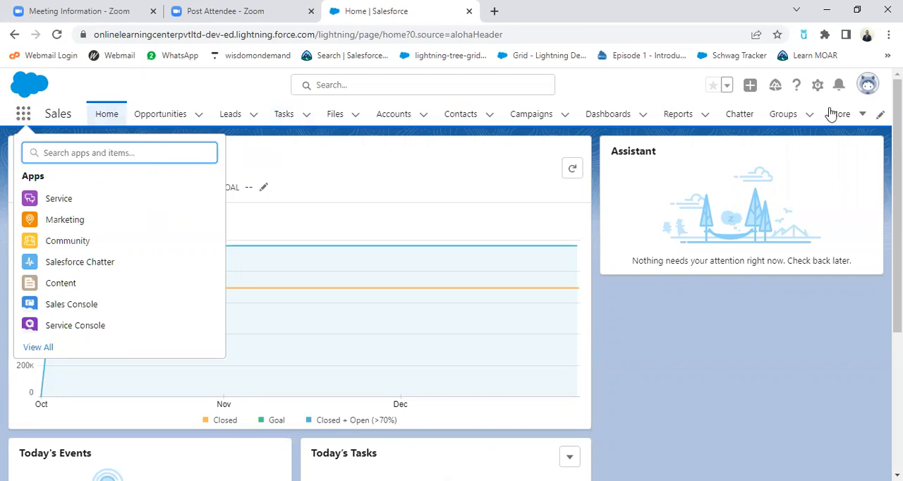
Close the App Launcher, open Service Setup in a new tab and go to the Object Manager
{"action": "left_click", "coordinate": [862, 120]}
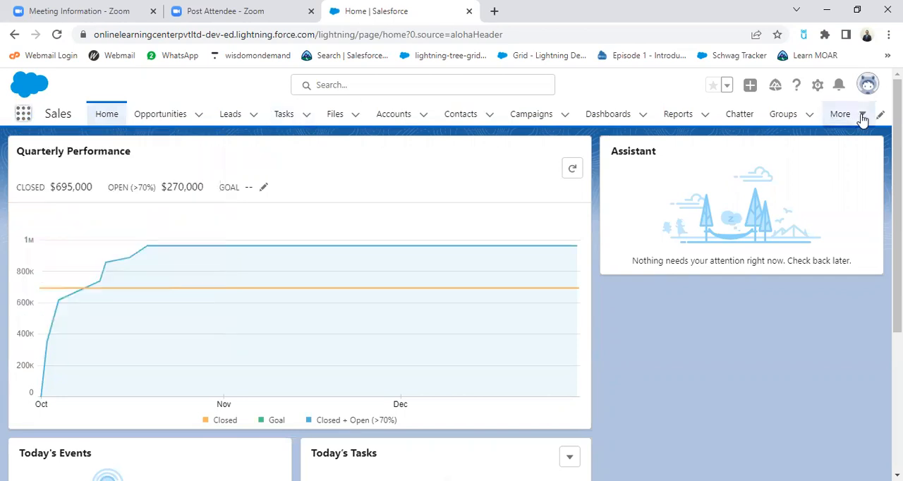
{"action": "left_click", "coordinate": [818, 86]}
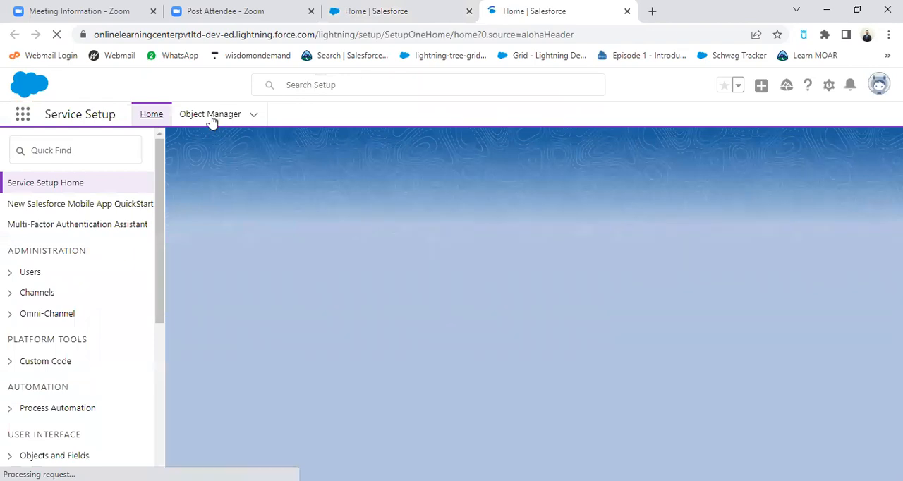
{"action": "left_click", "coordinate": [211, 116]}
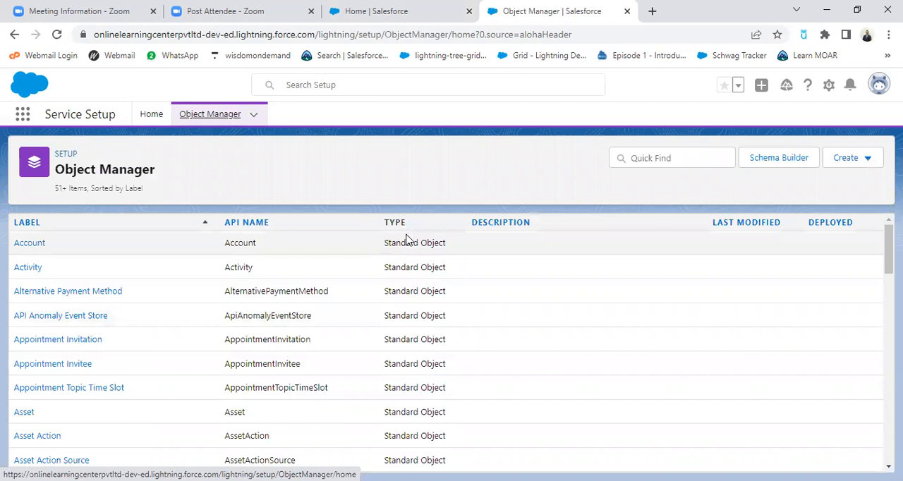
Look through the Object Manager's list of standard objects and open the form for a new custom object
{"action": "scroll", "coordinate": [416, 297], "scroll_direction": "down", "scroll_amount": 10}
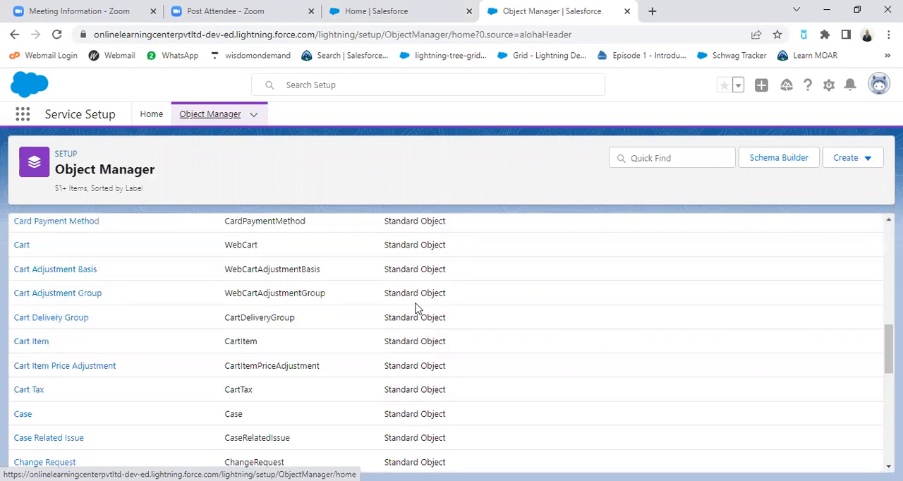
{"action": "scroll", "coordinate": [415, 332], "scroll_direction": "down", "scroll_amount": 6}
{"action": "scroll", "coordinate": [414, 343], "scroll_direction": "up", "scroll_amount": 8}
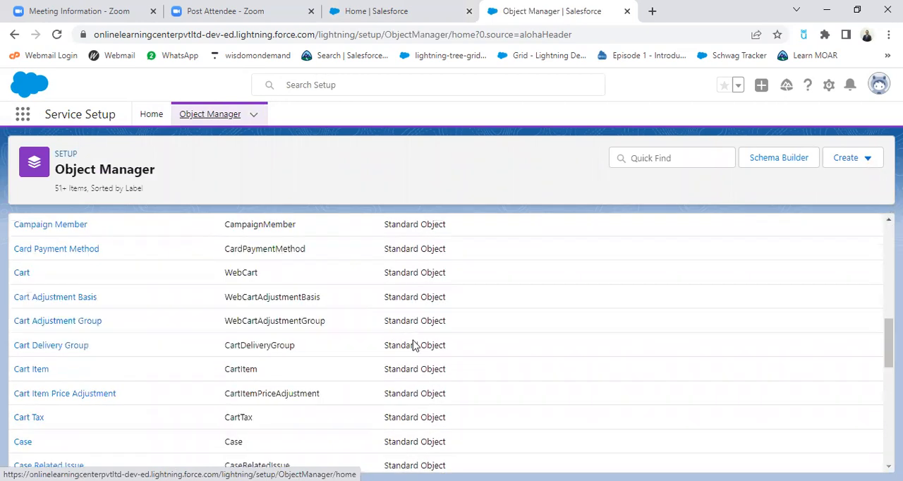
{"action": "scroll", "coordinate": [414, 347], "scroll_direction": "up", "scroll_amount": 10}
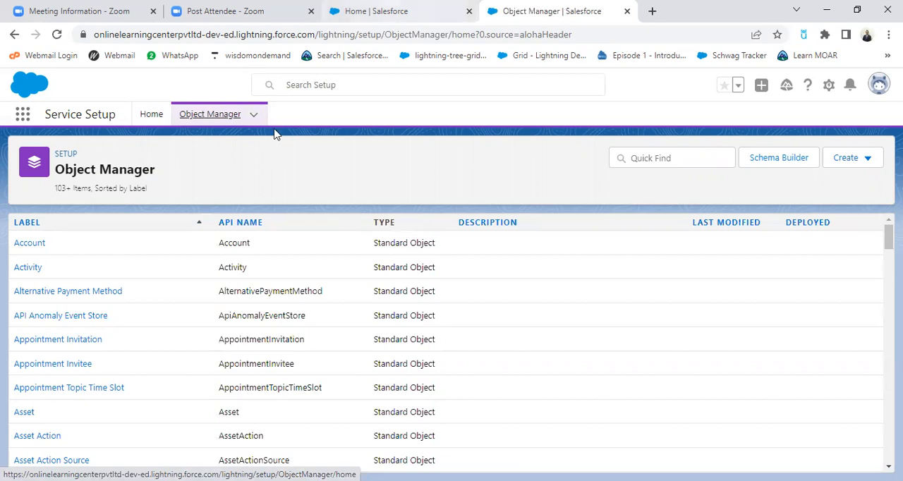
{"action": "left_click", "coordinate": [255, 115]}
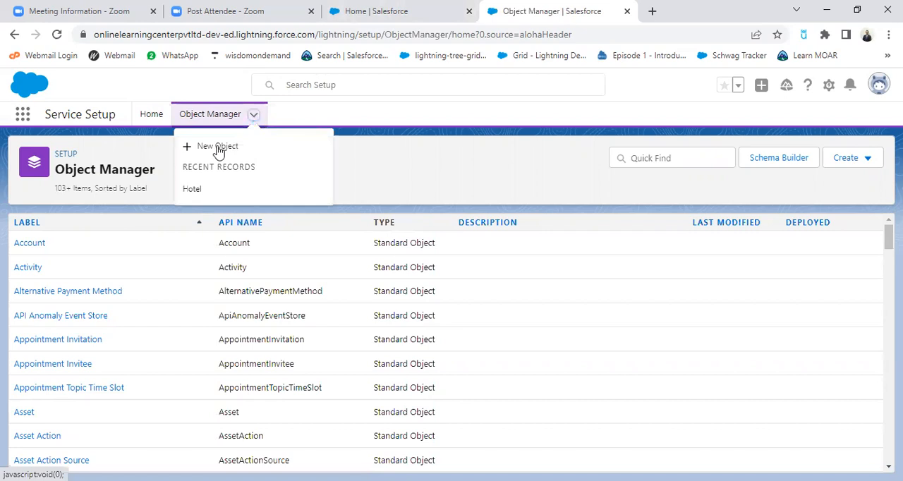
{"action": "left_click", "coordinate": [218, 148]}
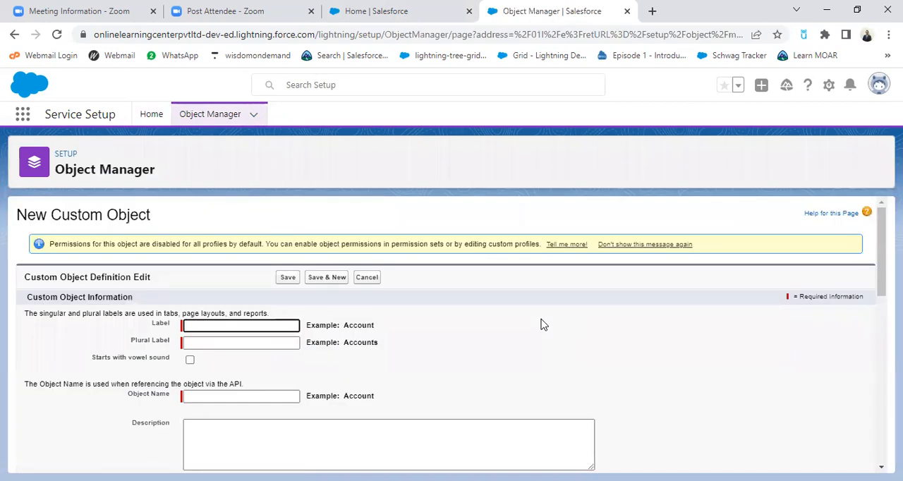
Switch to the SF Admin Day 2.pptx presentation in WPS Office and show slide 3 with the hotel reservation object diagram
{"action": "key", "text": "alt+Tab"}
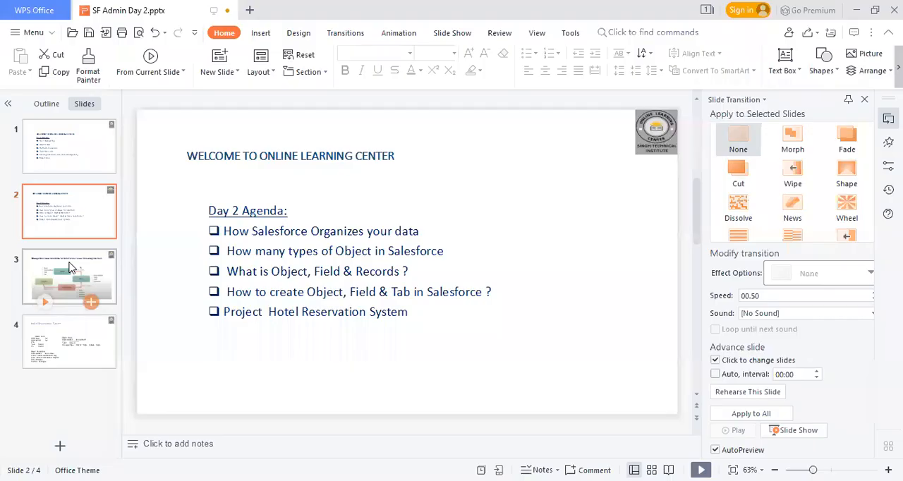
{"action": "left_click", "coordinate": [70, 266]}
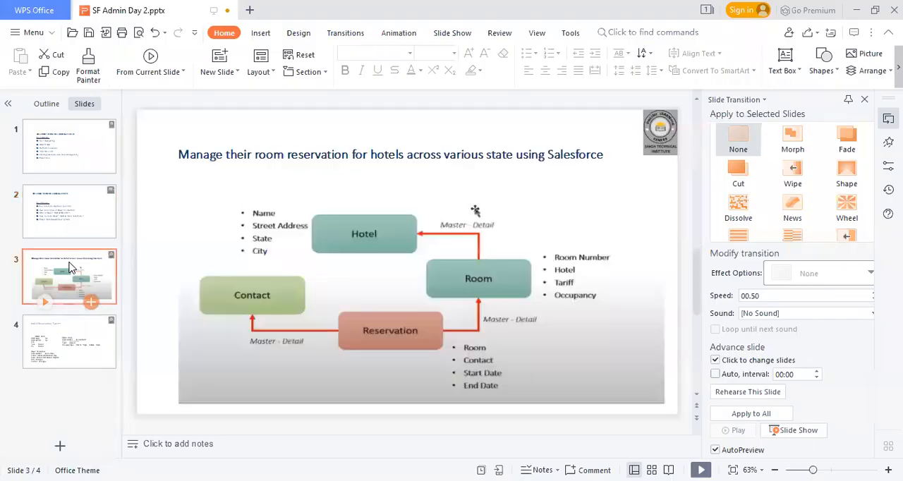
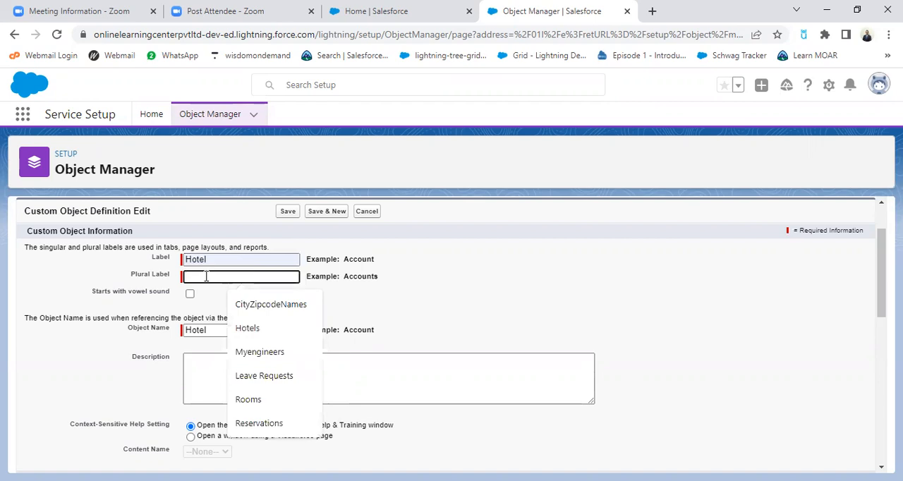
Set the new Hotel object's plural label to Hotels and check the label fields
{"action": "type", "text": "Hotel"}
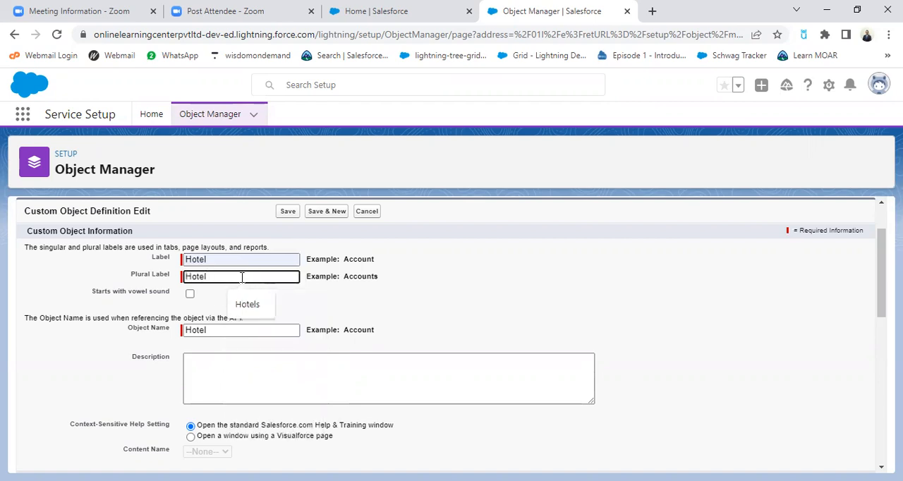
{"action": "type", "text": "s"}
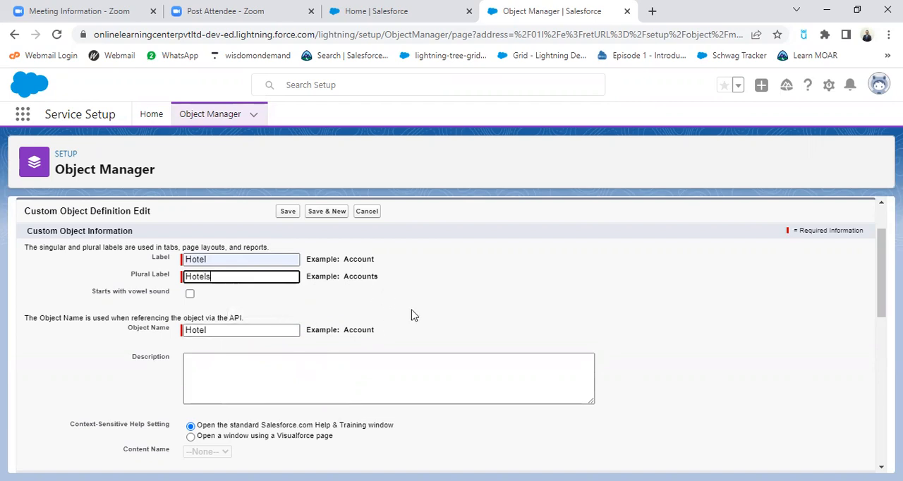
{"action": "scroll", "coordinate": [286, 303], "scroll_direction": "down", "scroll_amount": 1}
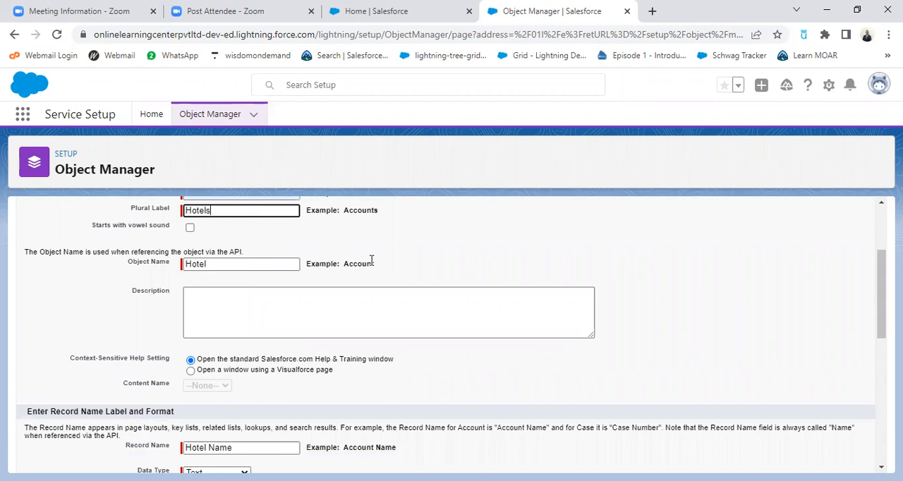
{"action": "scroll", "coordinate": [372, 261], "scroll_direction": "up", "scroll_amount": 2}
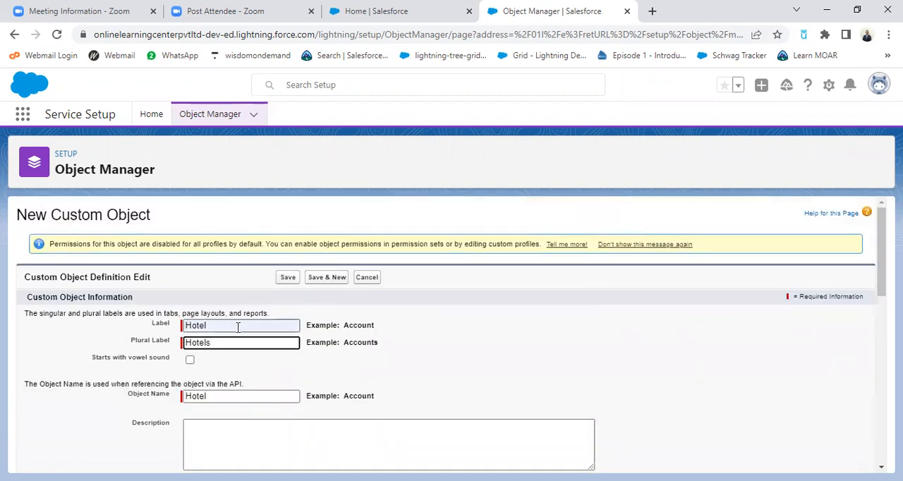
{"action": "scroll", "coordinate": [460, 353], "scroll_direction": "down", "scroll_amount": 1}
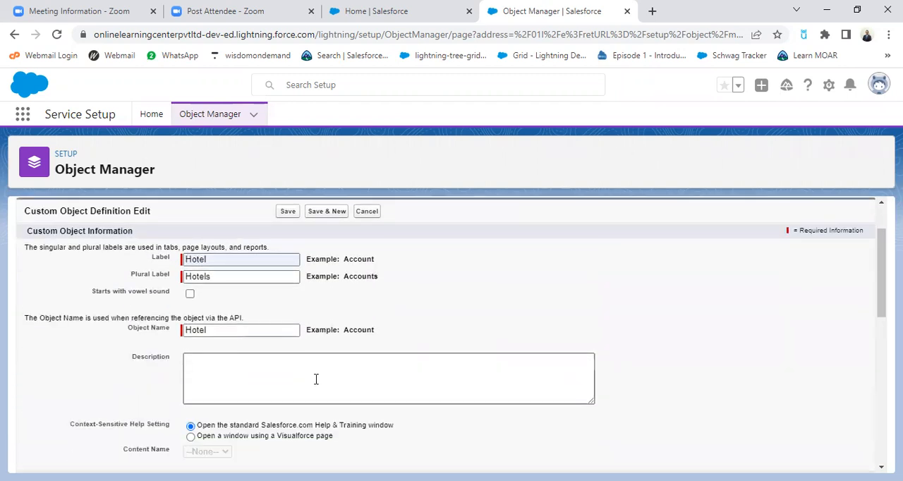
Try the Auto Number data type for the Hotel Name record name, then set it back to Text
{"action": "scroll", "coordinate": [317, 381], "scroll_direction": "down", "scroll_amount": 2}
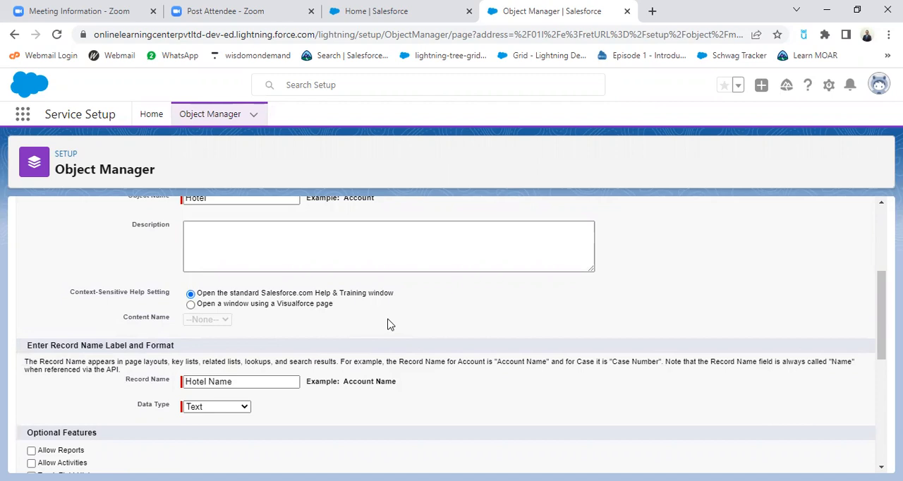
{"action": "scroll", "coordinate": [387, 324], "scroll_direction": "down", "scroll_amount": 1}
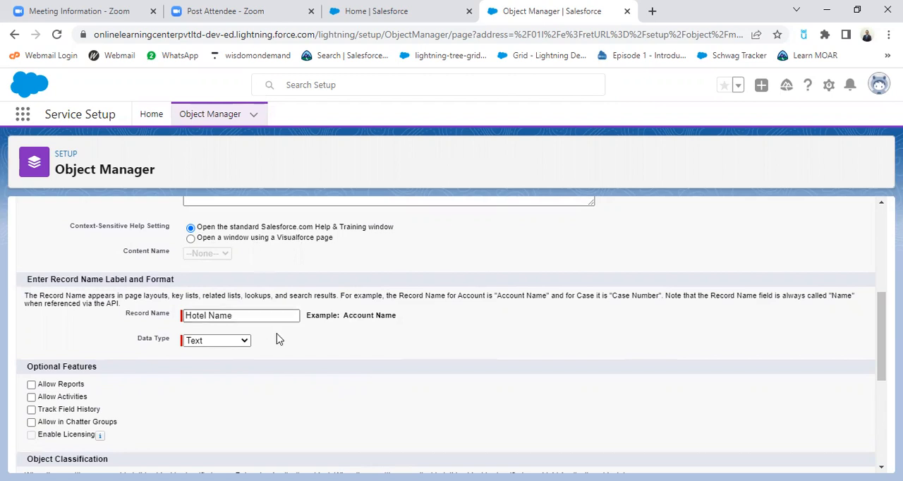
{"action": "left_click", "coordinate": [242, 344]}
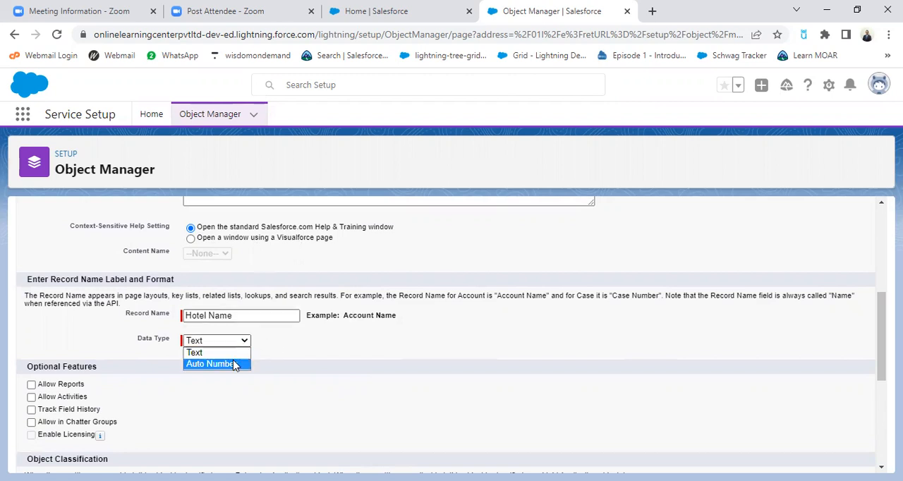
{"action": "left_click", "coordinate": [235, 365]}
{"action": "left_click", "coordinate": [230, 345]}
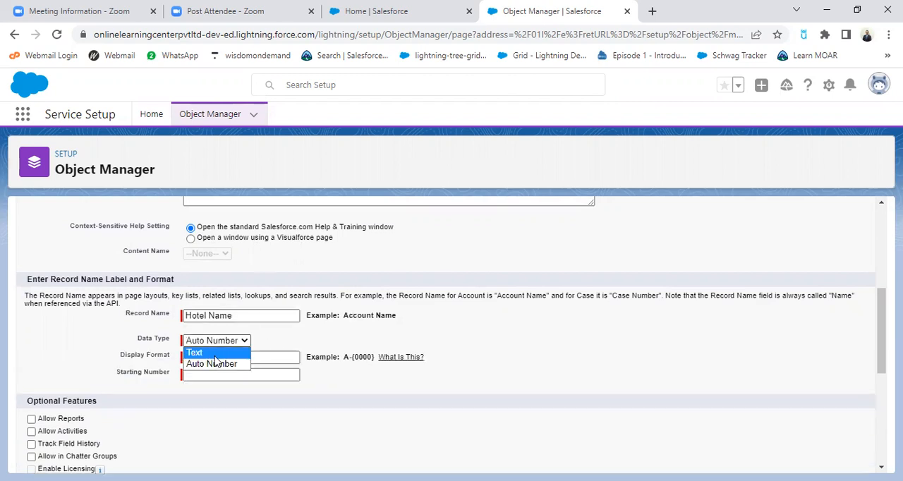
{"action": "left_click", "coordinate": [221, 352]}
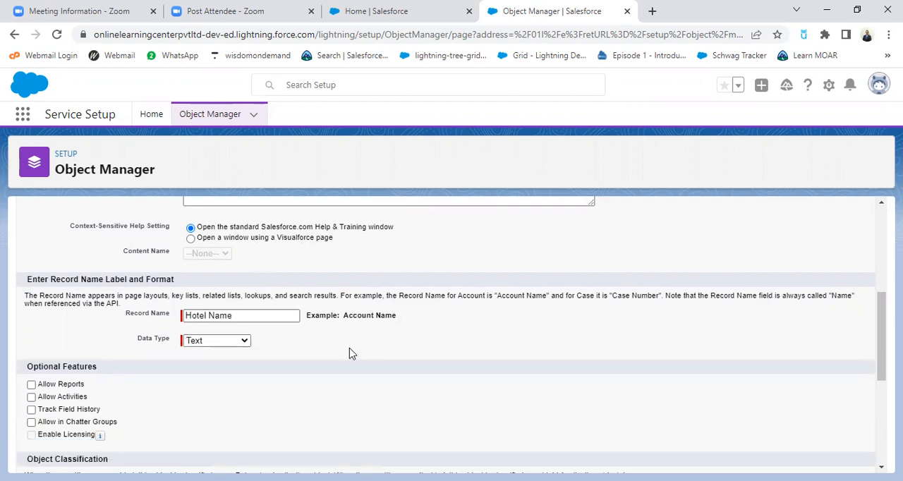
Enable launching the New Custom Tab Wizard after saving and try to save the Hotel object
{"action": "scroll", "coordinate": [226, 353], "scroll_direction": "down", "scroll_amount": 2}
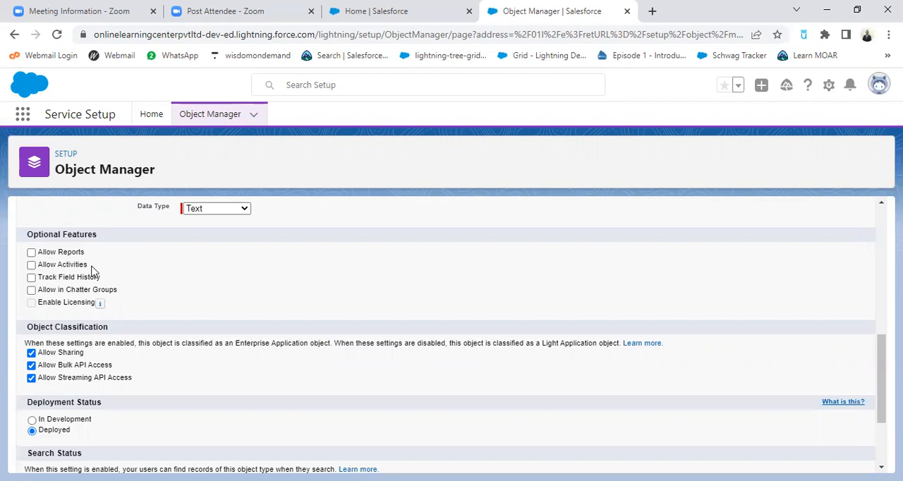
{"action": "scroll", "coordinate": [184, 300], "scroll_direction": "down", "scroll_amount": 1}
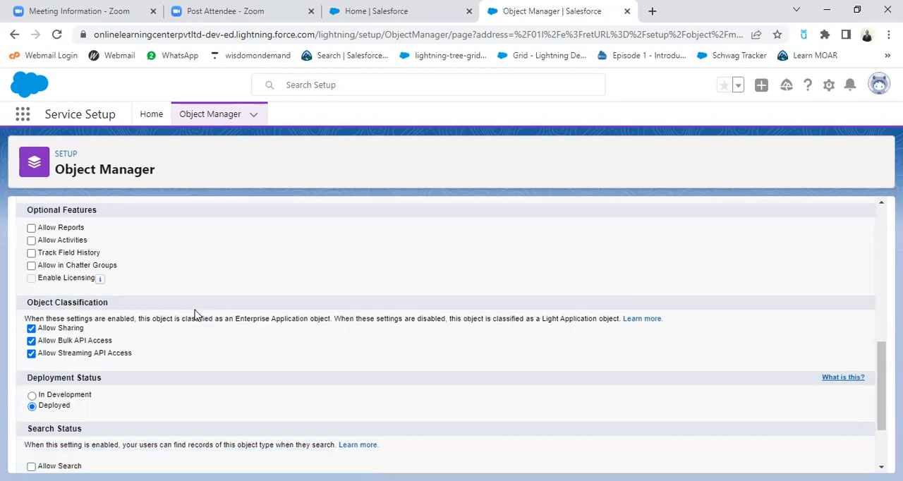
{"action": "scroll", "coordinate": [252, 342], "scroll_direction": "down", "scroll_amount": 1}
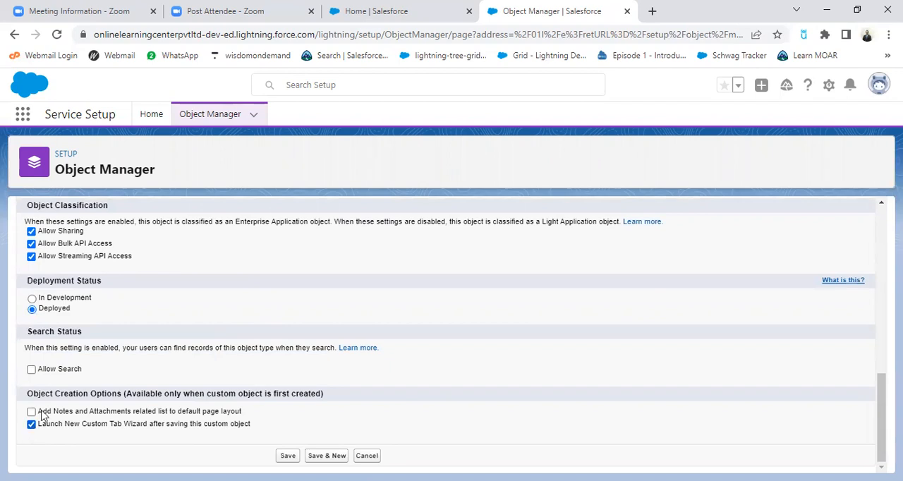
{"action": "left_click", "coordinate": [376, 17]}
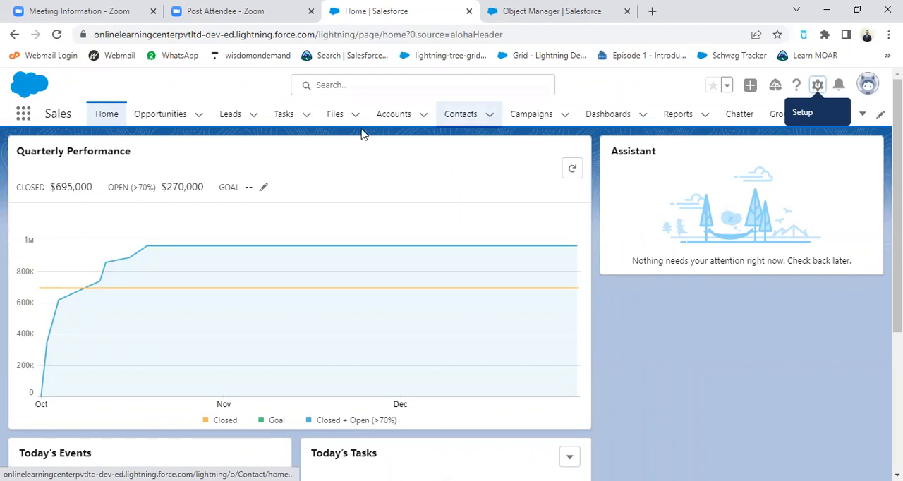
{"action": "left_click", "coordinate": [533, 13]}
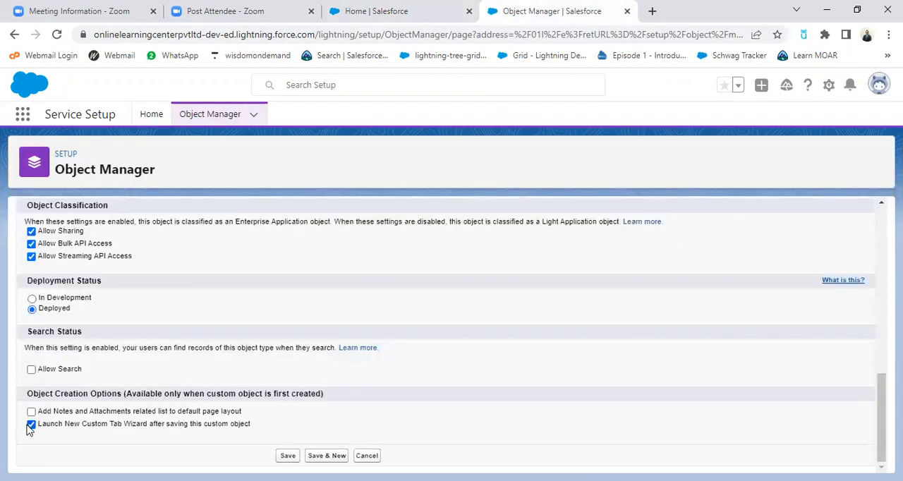
{"action": "left_click", "coordinate": [368, 11]}
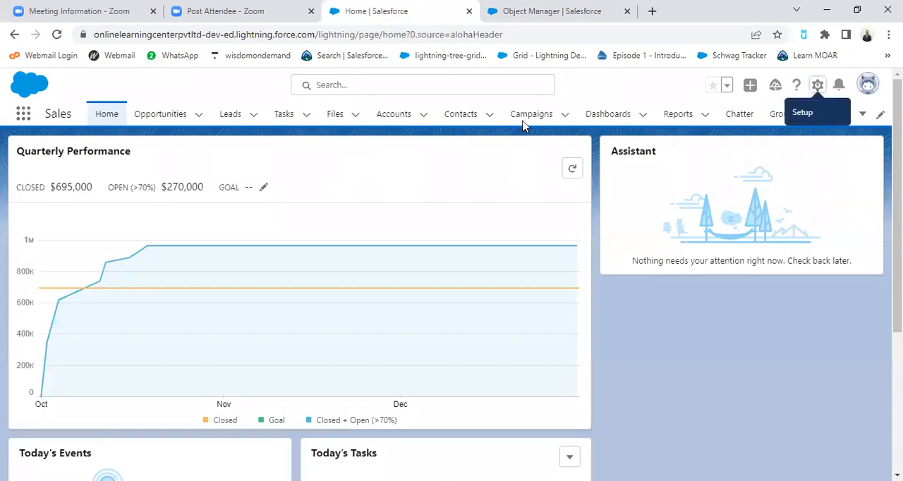
{"action": "left_click", "coordinate": [551, 12]}
{"action": "left_click", "coordinate": [33, 425]}
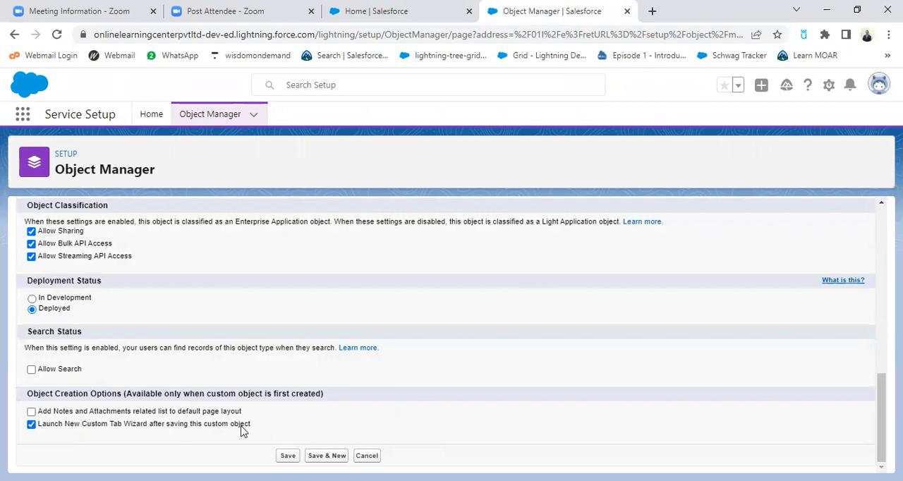
{"action": "left_click", "coordinate": [288, 456]}
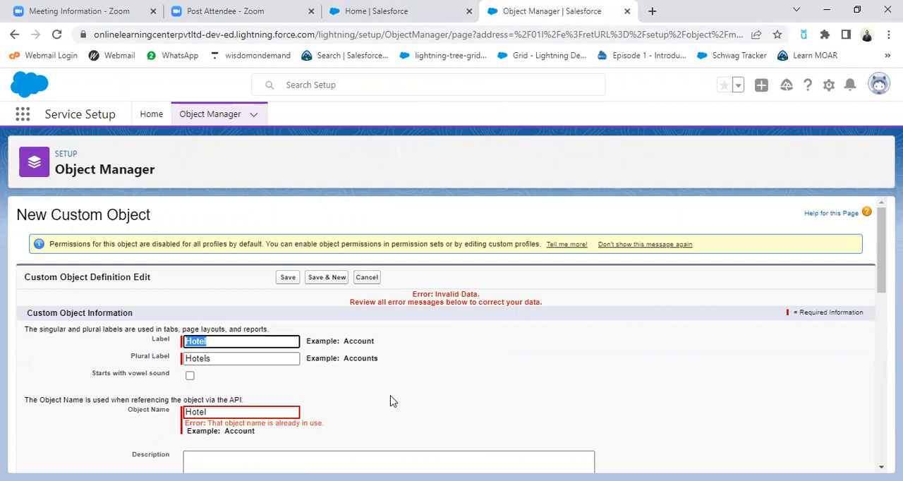
Find the existing Hotel custom object in the Object Manager by searching for "hote" and delete it
{"action": "scroll", "coordinate": [374, 407], "scroll_direction": "down", "scroll_amount": 1}
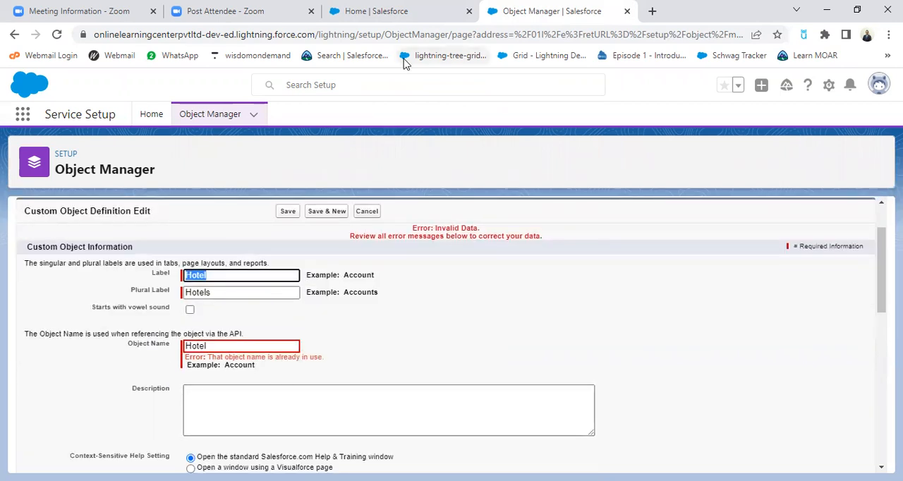
{"action": "left_click", "coordinate": [408, 11]}
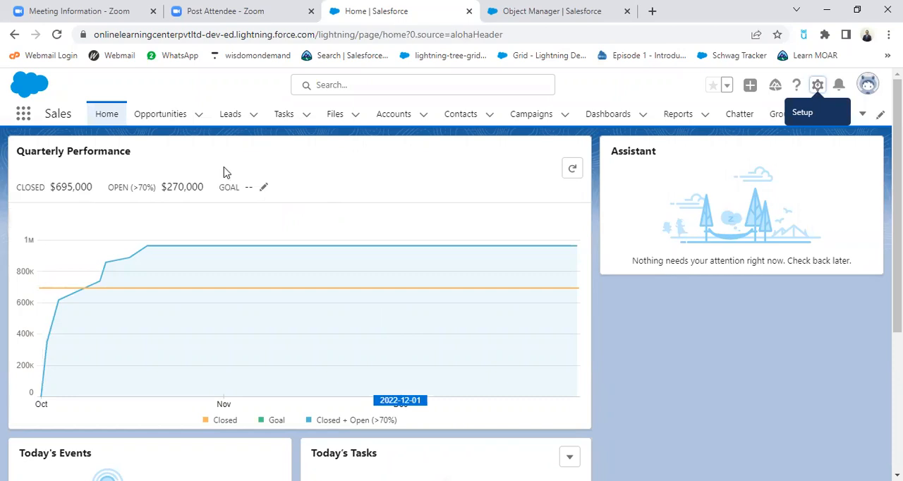
{"action": "left_click", "coordinate": [563, 19]}
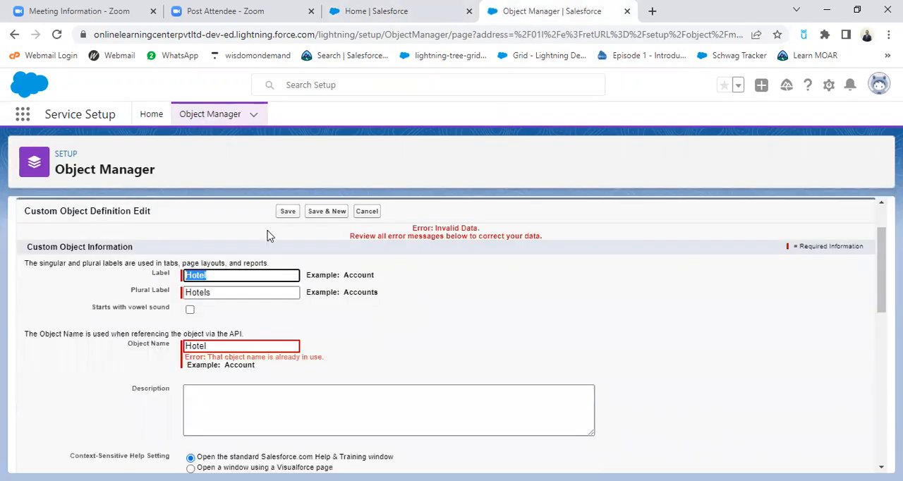
{"action": "left_click", "coordinate": [232, 118]}
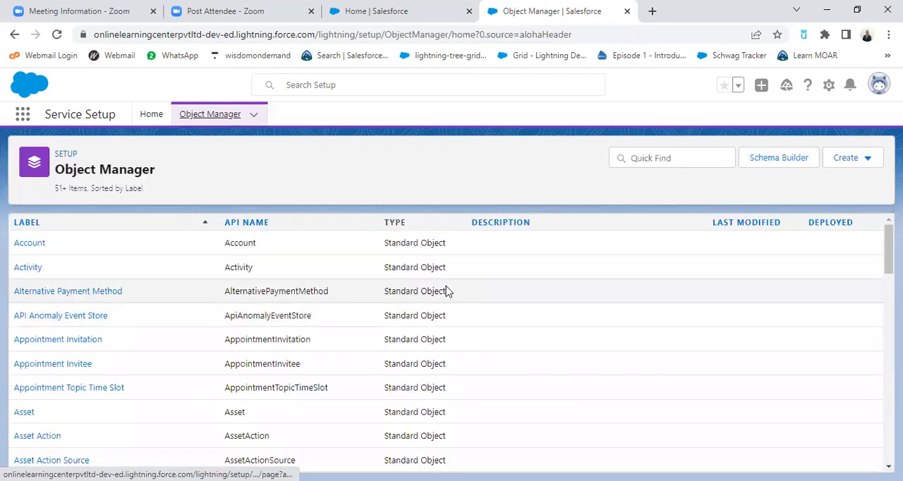
{"action": "left_click", "coordinate": [642, 157]}
{"action": "type", "text": "Hos"}
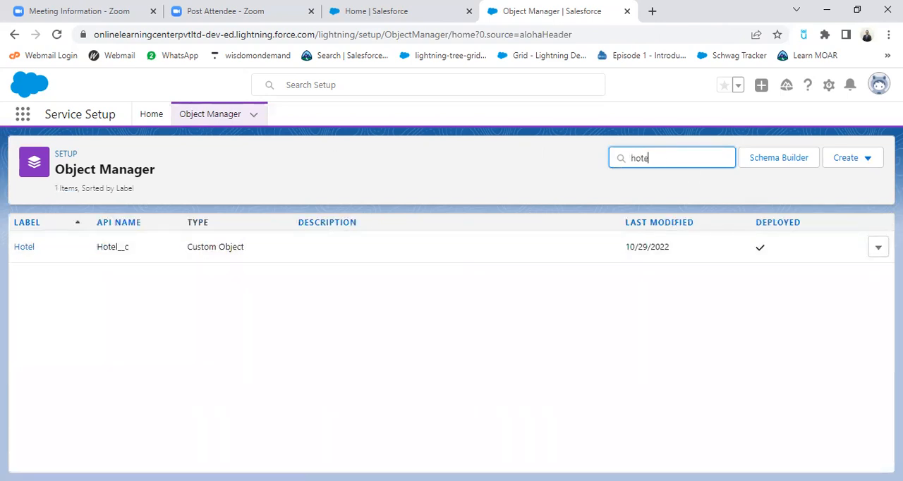
{"action": "left_click", "coordinate": [878, 248]}
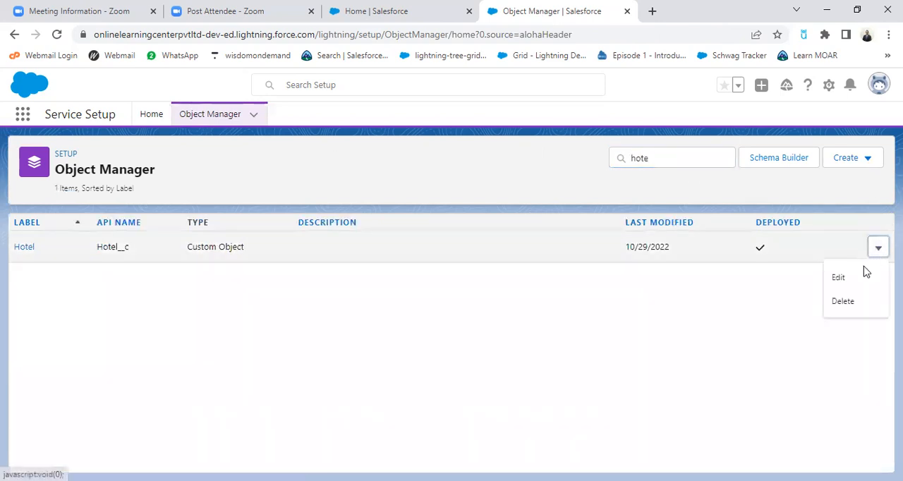
{"action": "left_click", "coordinate": [841, 304]}
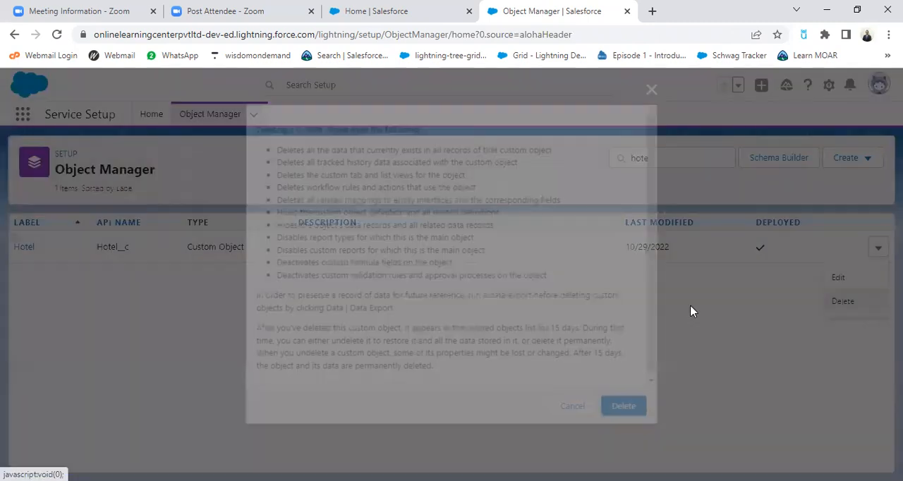
{"action": "left_click", "coordinate": [635, 417]}
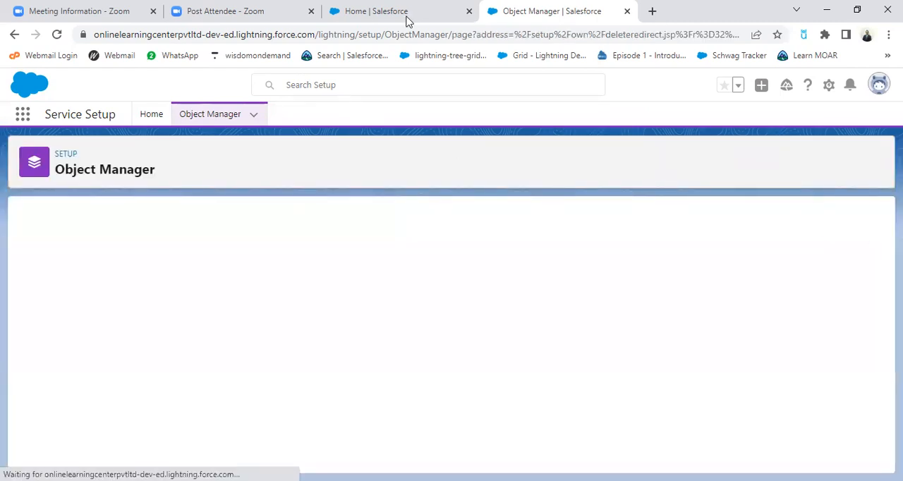
Return to the Object Manager and open the form for a new custom object
{"action": "left_click", "coordinate": [406, 14]}
{"action": "left_click", "coordinate": [518, 12]}
{"action": "left_click", "coordinate": [254, 117]}
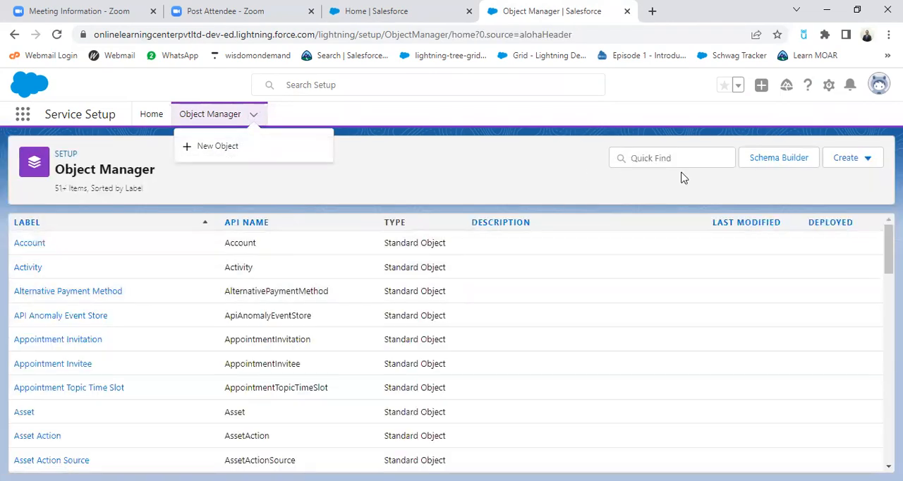
{"action": "left_click", "coordinate": [221, 147]}
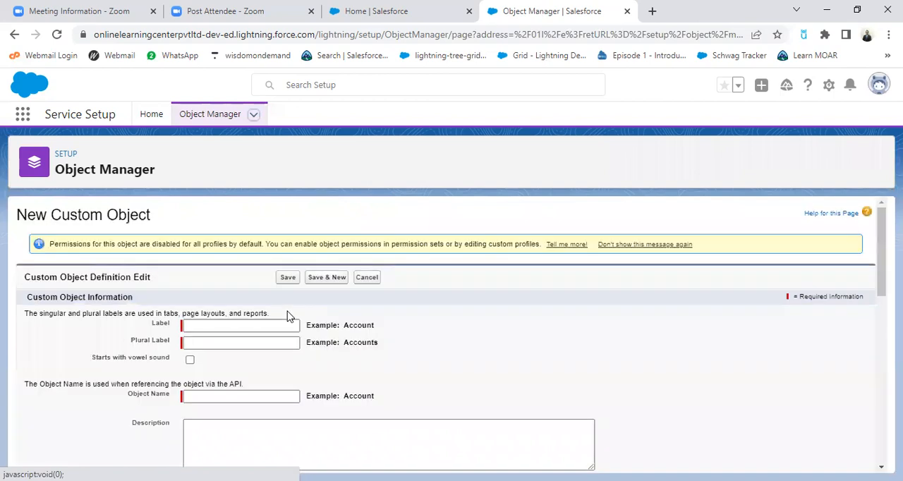
Set the new custom object's label to Hotel and its plural label to Hotels
{"action": "left_click", "coordinate": [245, 325]}
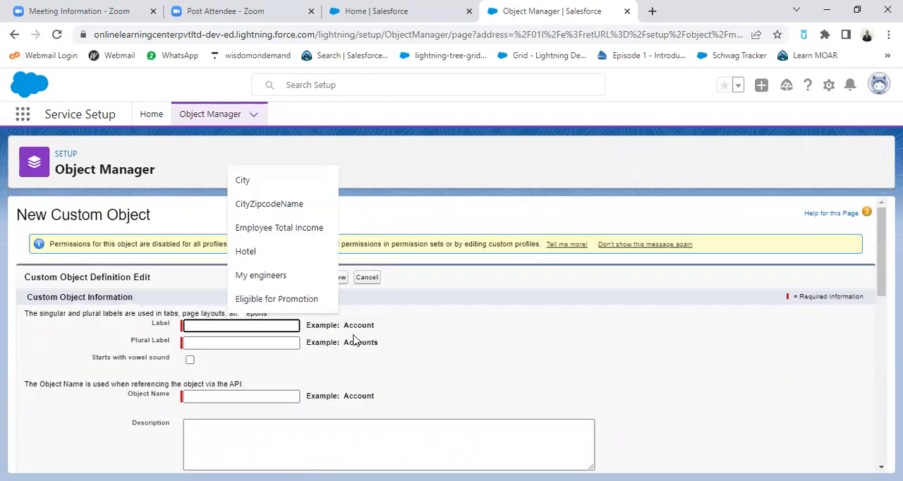
{"action": "left_click", "coordinate": [247, 252]}
{"action": "scroll", "coordinate": [366, 337], "scroll_direction": "down", "scroll_amount": 2}
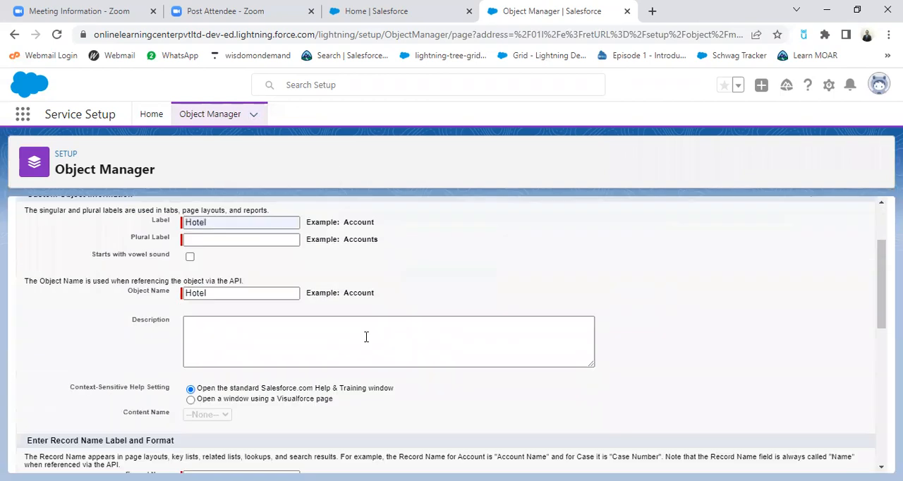
{"action": "left_click", "coordinate": [245, 212]}
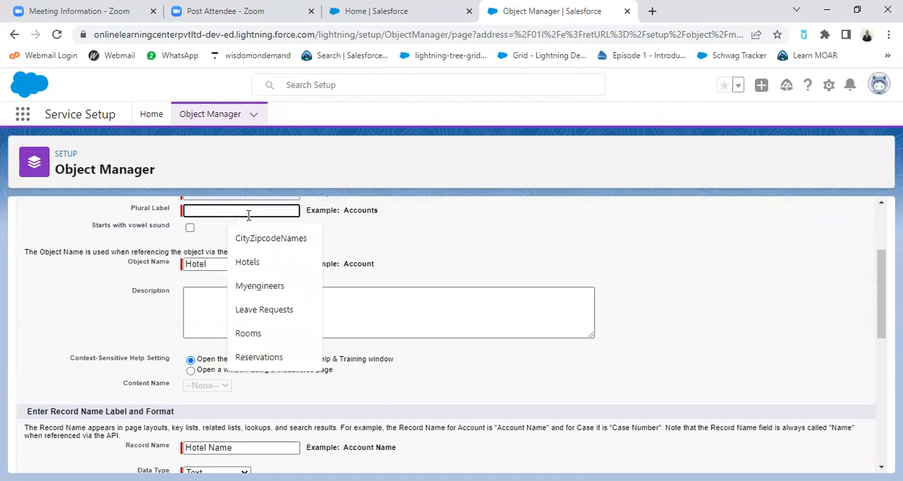
{"action": "type", "text": "Hotels"}
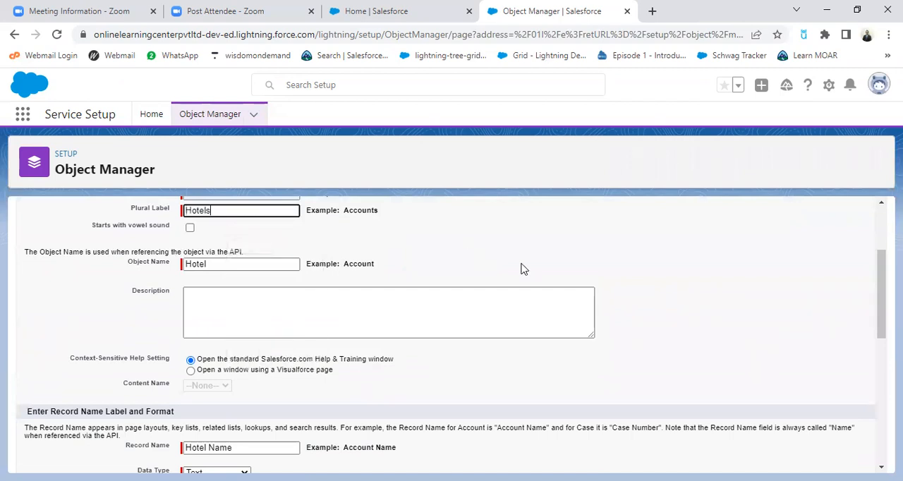
Check the Hotel object's settings and have the New Custom Tab Wizard launch after saving
{"action": "scroll", "coordinate": [466, 289], "scroll_direction": "up", "scroll_amount": 2}
{"action": "scroll", "coordinate": [350, 325], "scroll_direction": "down", "scroll_amount": 1}
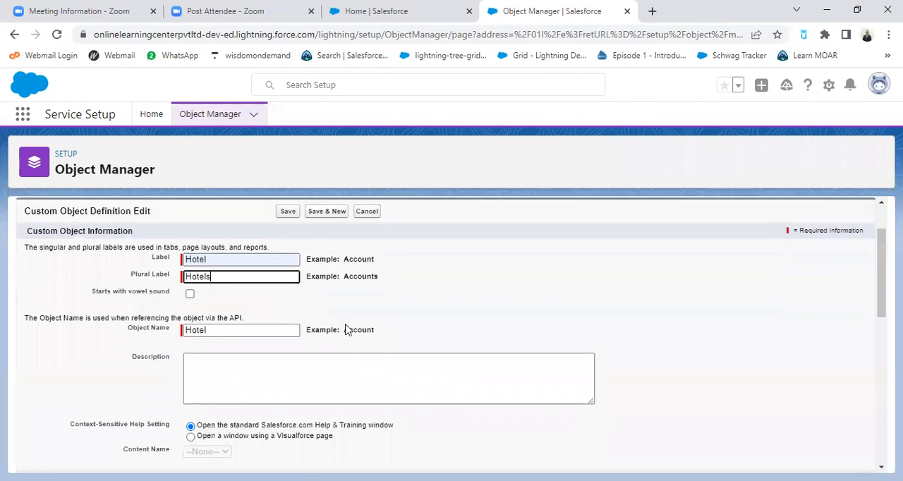
{"action": "scroll", "coordinate": [278, 338], "scroll_direction": "down", "scroll_amount": 2}
{"action": "scroll", "coordinate": [197, 381], "scroll_direction": "down", "scroll_amount": 3}
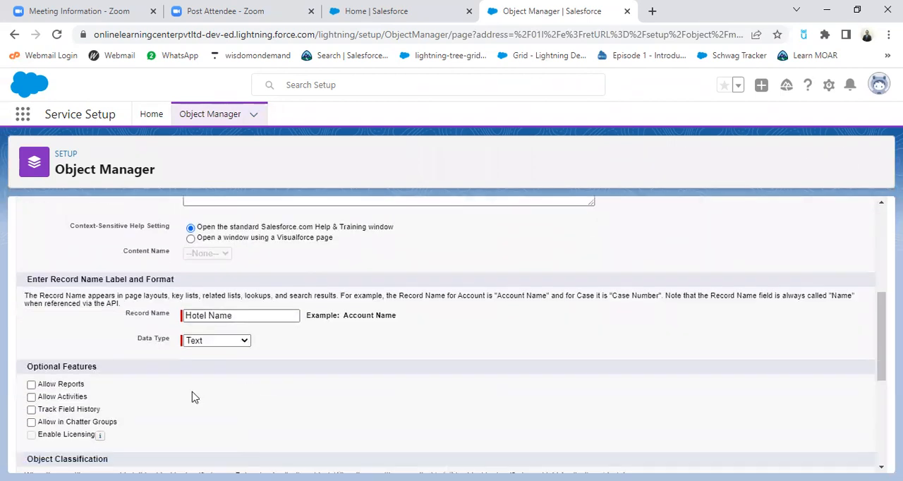
{"action": "scroll", "coordinate": [198, 384], "scroll_direction": "down", "scroll_amount": 1}
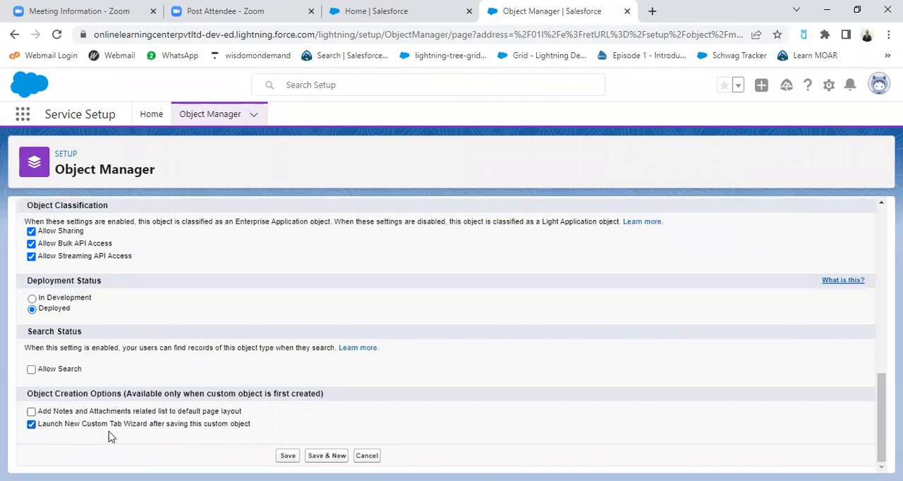
Save the Hotel object and give its new tab the Building style with no splash page custom link
{"action": "left_click", "coordinate": [288, 456]}
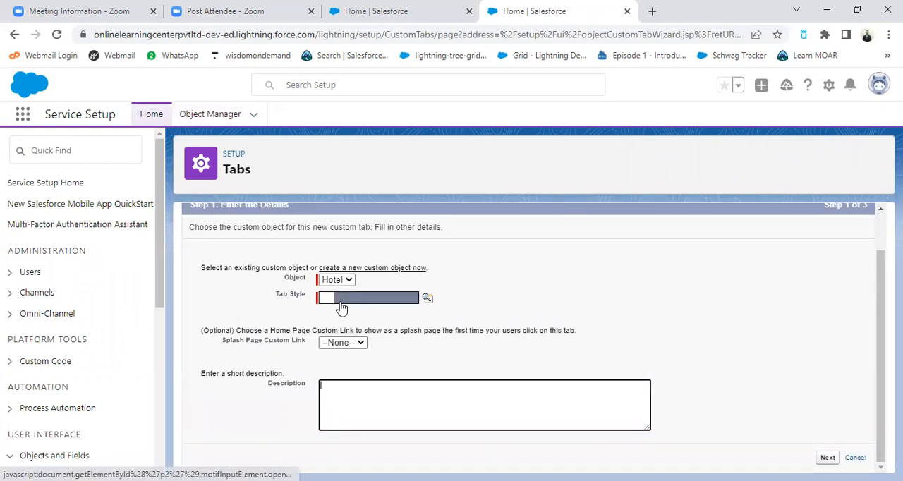
{"action": "left_click", "coordinate": [427, 300]}
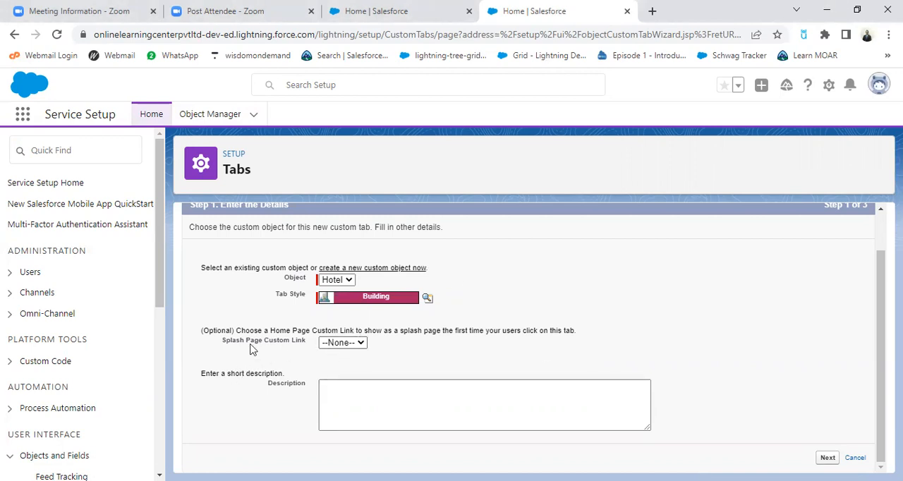
{"action": "left_click", "coordinate": [357, 344]}
{"action": "left_click", "coordinate": [361, 354]}
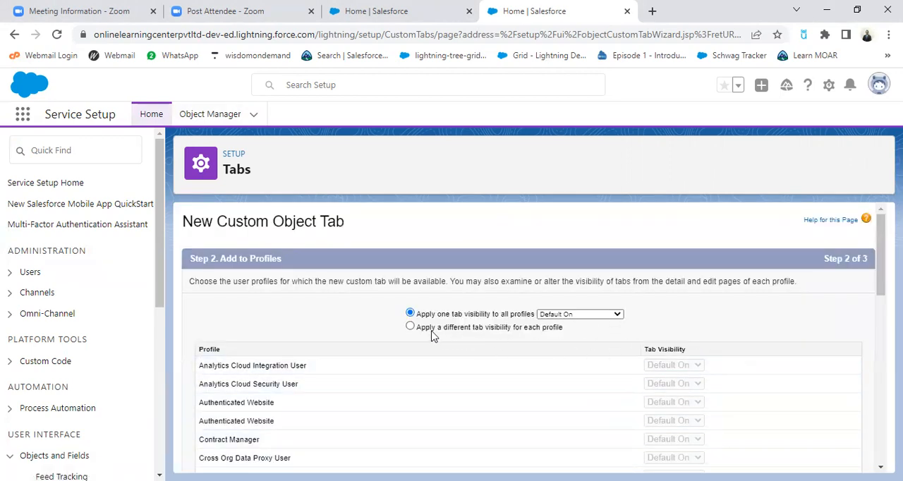
Keep the Hotel tab Default On for all profiles, include it in all custom apps, and save the tab
{"action": "scroll", "coordinate": [760, 363], "scroll_direction": "down", "scroll_amount": 1}
{"action": "scroll", "coordinate": [682, 342], "scroll_direction": "up", "scroll_amount": 1}
{"action": "scroll", "coordinate": [630, 346], "scroll_direction": "down", "scroll_amount": 2}
{"action": "scroll", "coordinate": [726, 363], "scroll_direction": "down", "scroll_amount": 8}
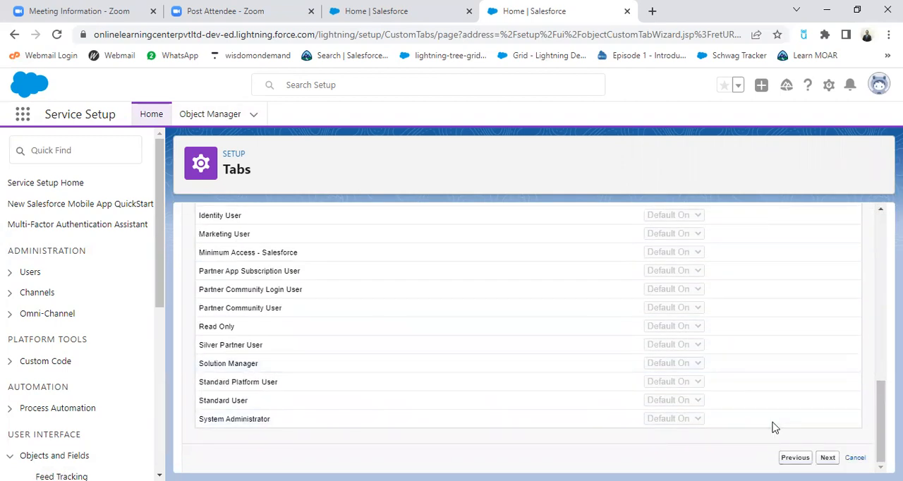
{"action": "scroll", "coordinate": [451, 330], "scroll_direction": "down", "scroll_amount": 1}
{"action": "scroll", "coordinate": [400, 329], "scroll_direction": "up", "scroll_amount": 1}
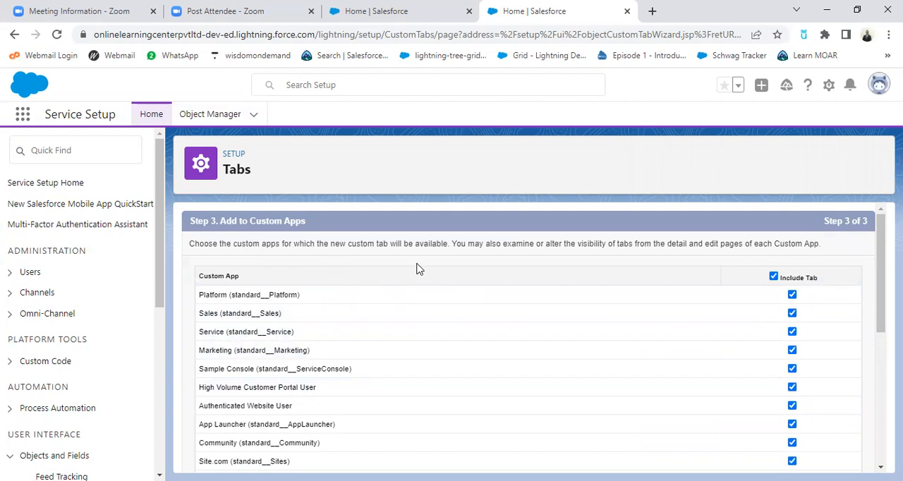
{"action": "scroll", "coordinate": [635, 314], "scroll_direction": "down", "scroll_amount": 4}
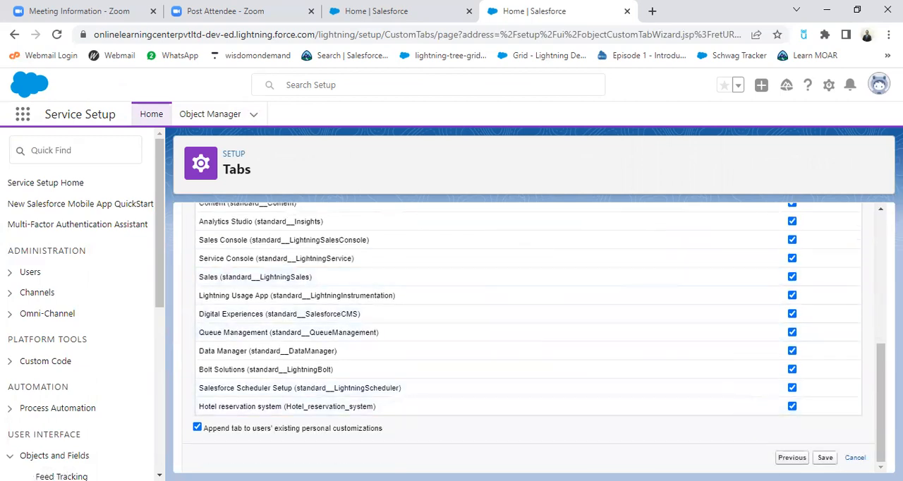
{"action": "left_click", "coordinate": [825, 458]}
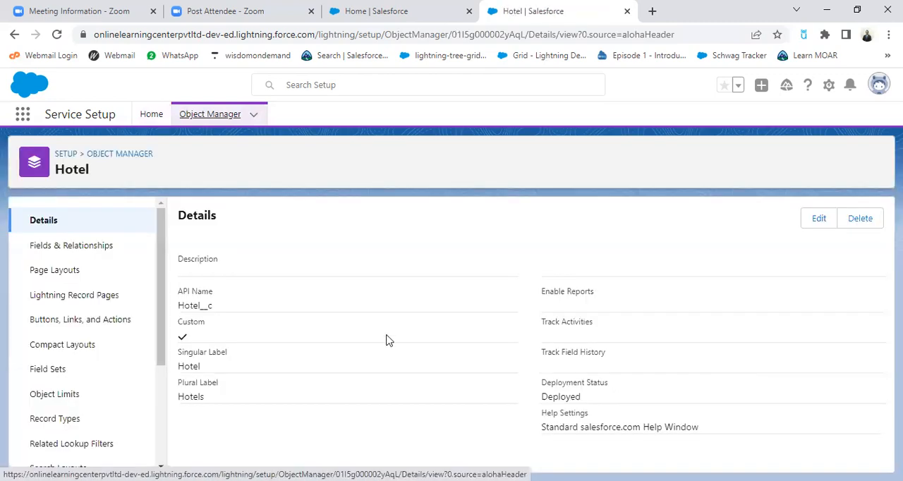
Start another new custom object with the label Room and the plural label Rooms
{"action": "left_click", "coordinate": [255, 119]}
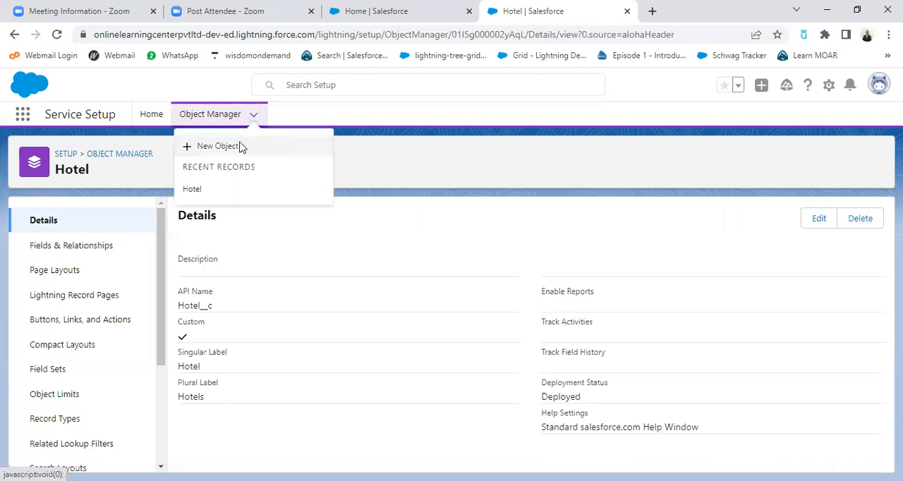
{"action": "left_click", "coordinate": [240, 146]}
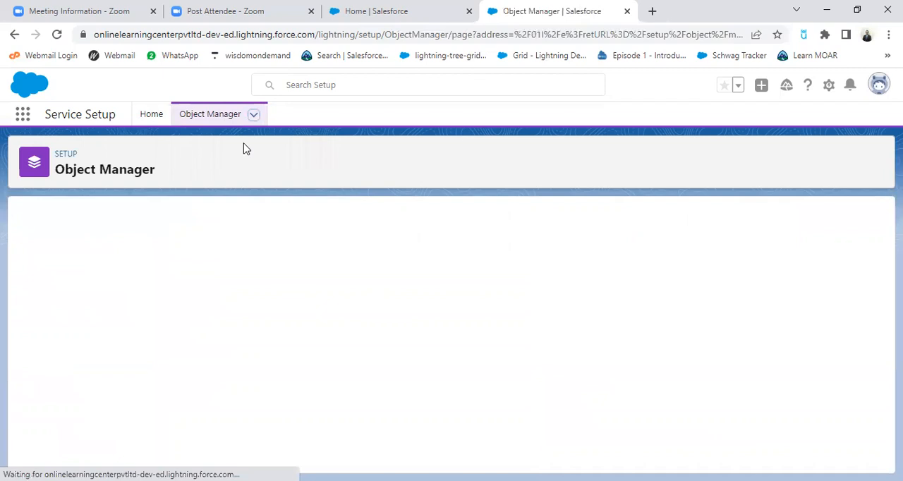
{"action": "left_click", "coordinate": [228, 328]}
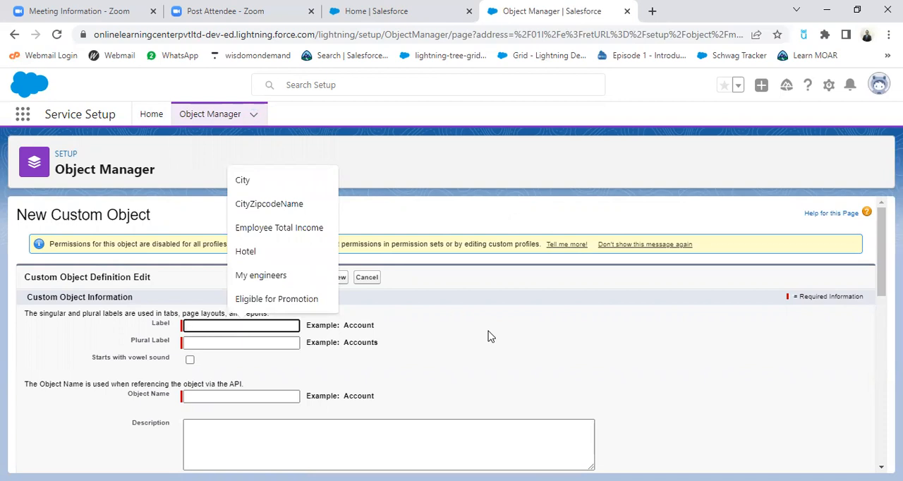
{"action": "type", "text": "Room"}
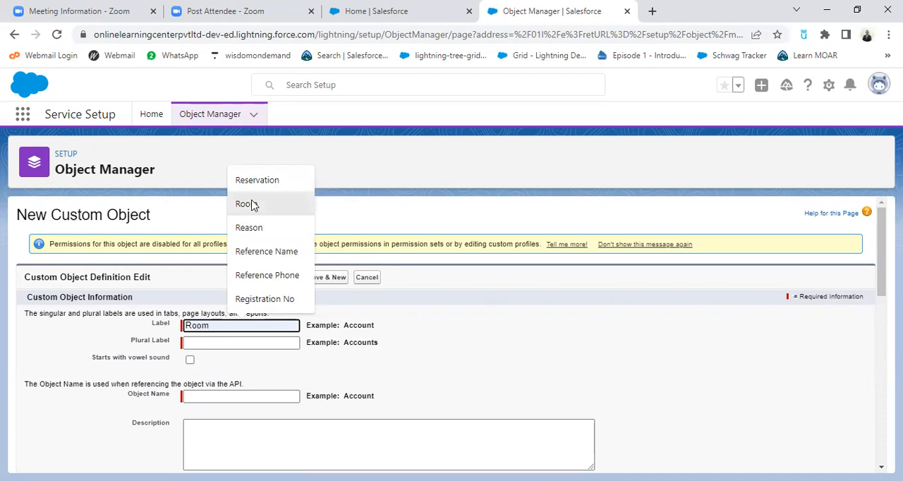
{"action": "left_click", "coordinate": [243, 203]}
{"action": "left_click", "coordinate": [229, 343]}
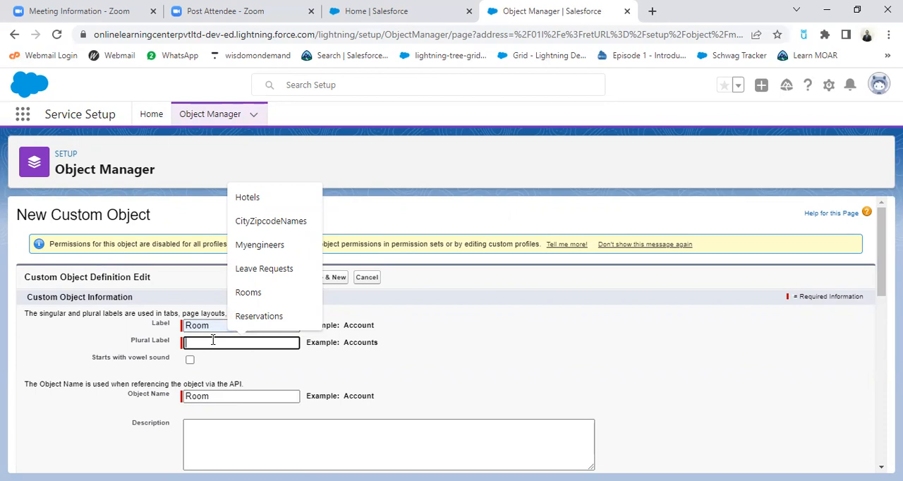
{"action": "type", "text": "Rooms"}
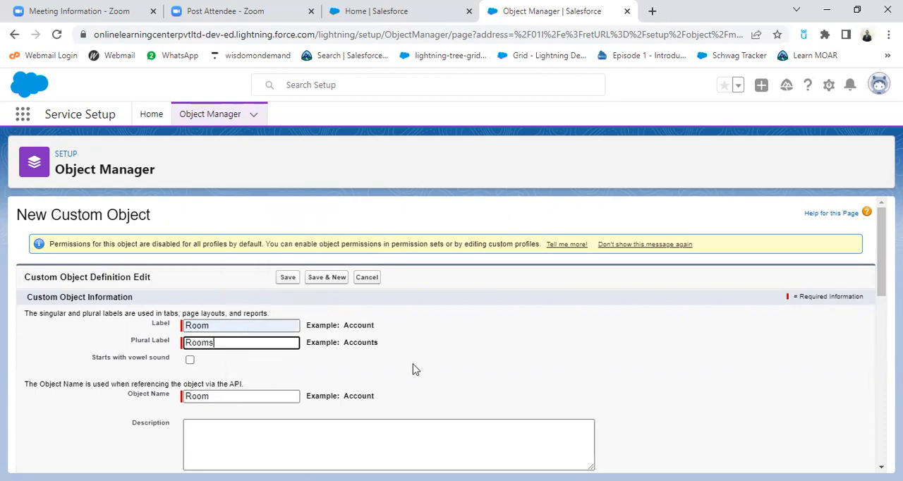
{"action": "left_click", "coordinate": [425, 371]}
Change the Room object's record name to Room Number
{"action": "scroll", "coordinate": [427, 370], "scroll_direction": "down", "scroll_amount": 2}
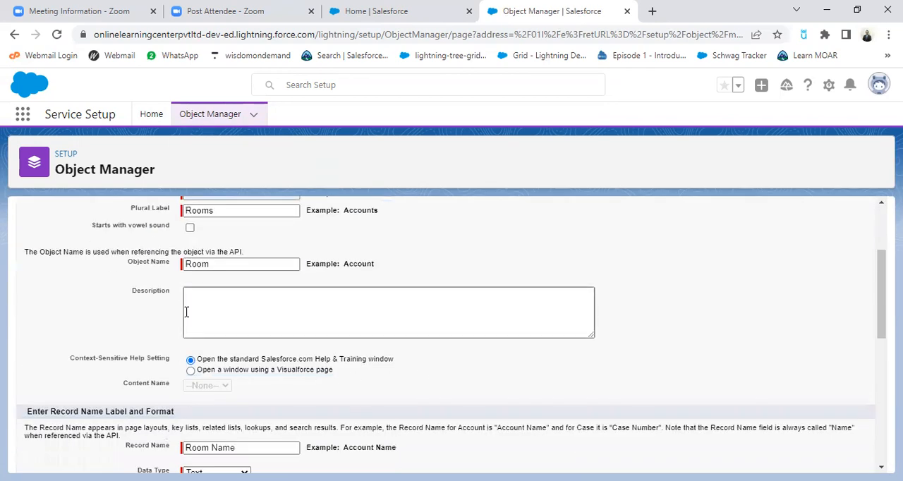
{"action": "scroll", "coordinate": [520, 332], "scroll_direction": "down", "scroll_amount": 2}
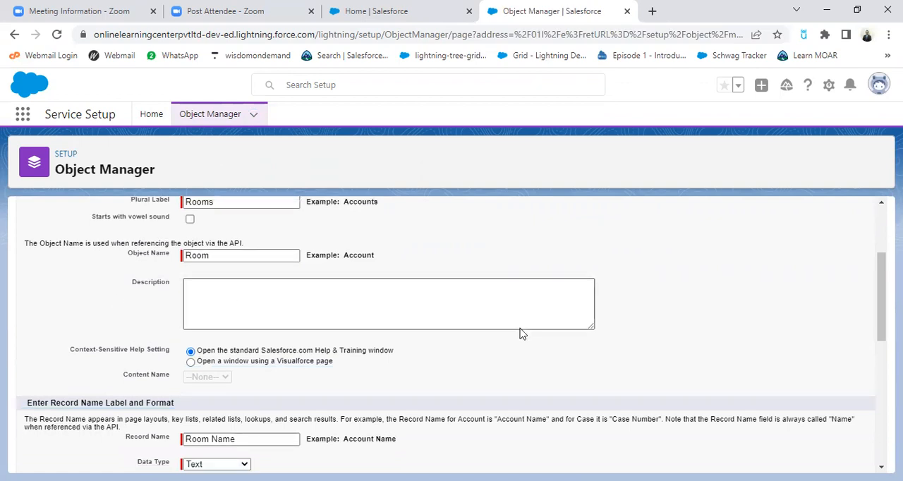
{"action": "left_click", "coordinate": [275, 316]}
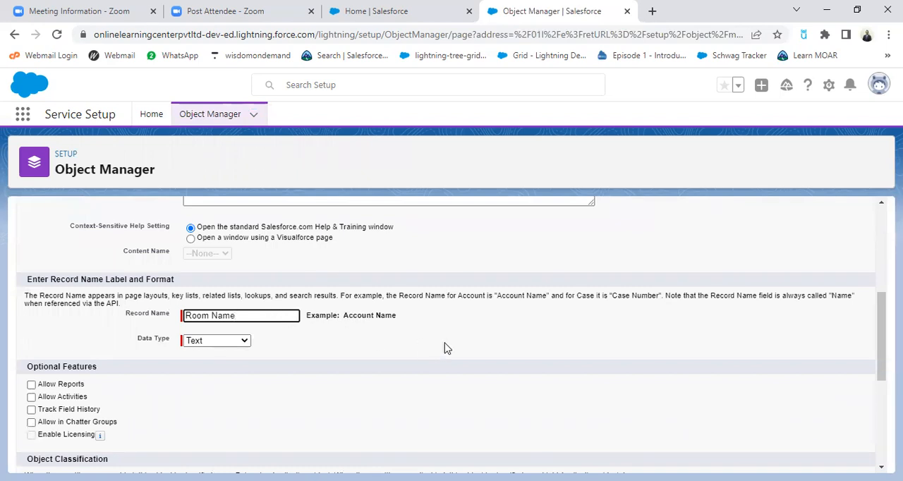
{"action": "key", "text": "BackSpace"}
{"action": "key", "text": "BackSpace"}
{"action": "key", "text": "BackSpace"}
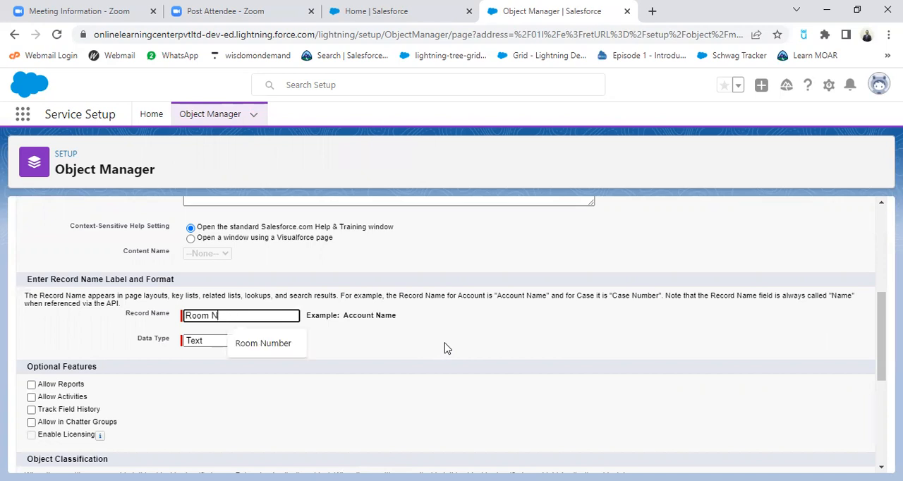
{"action": "left_click", "coordinate": [273, 343]}
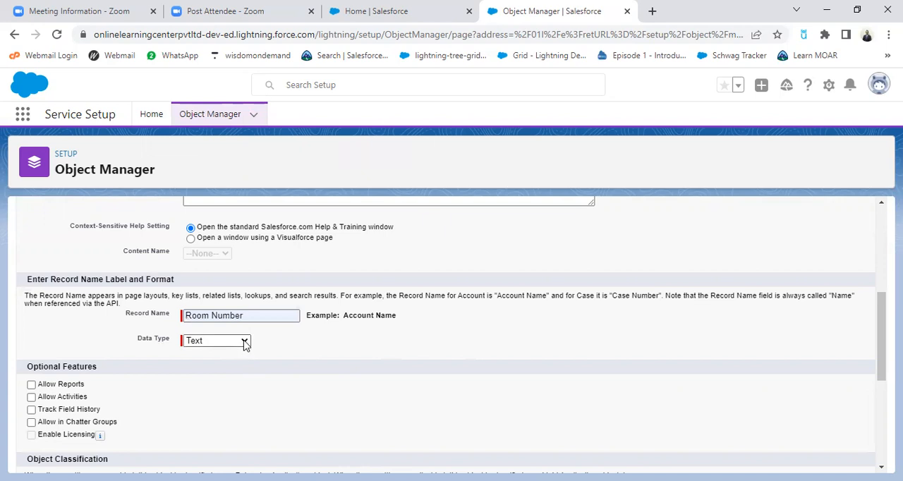
Make the Room Number record name an Auto Number with the display format RN-{0000}
{"action": "left_click", "coordinate": [243, 342]}
{"action": "left_click", "coordinate": [225, 363]}
{"action": "left_click", "coordinate": [529, 368]}
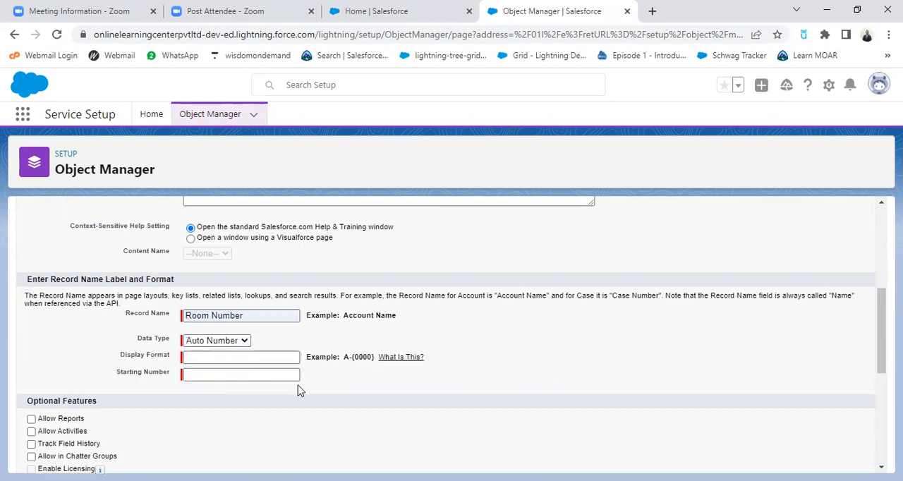
{"action": "left_click", "coordinate": [247, 356]}
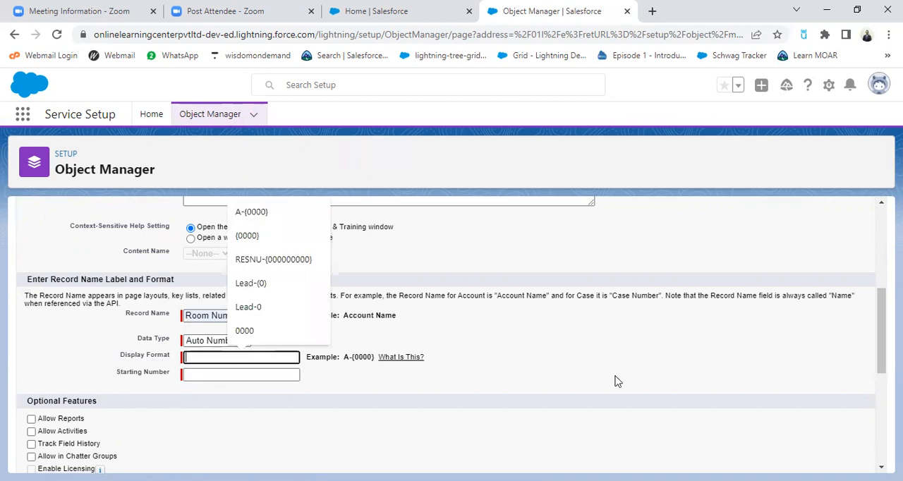
{"action": "type", "text": "R"}
{"action": "key", "text": "Down"}
{"action": "left_click", "coordinate": [257, 432]}
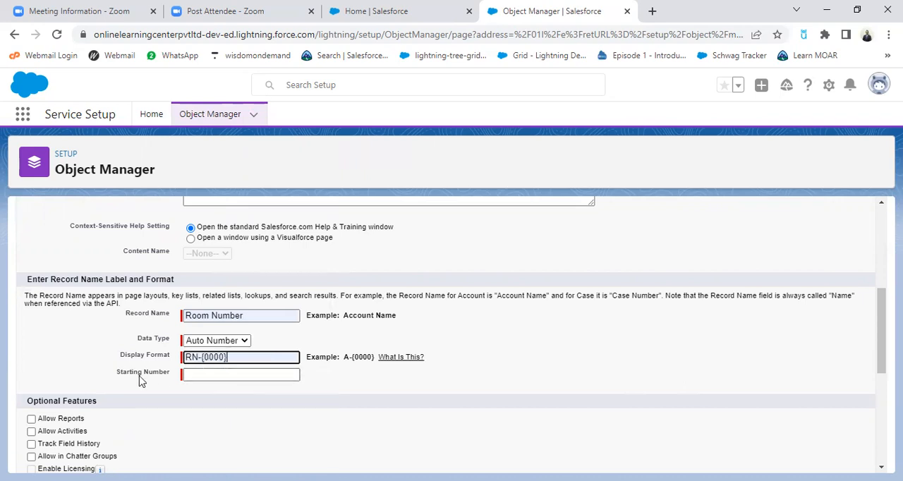
Set the starting number of the Room Number auto number to 0001
{"action": "left_click", "coordinate": [191, 375]}
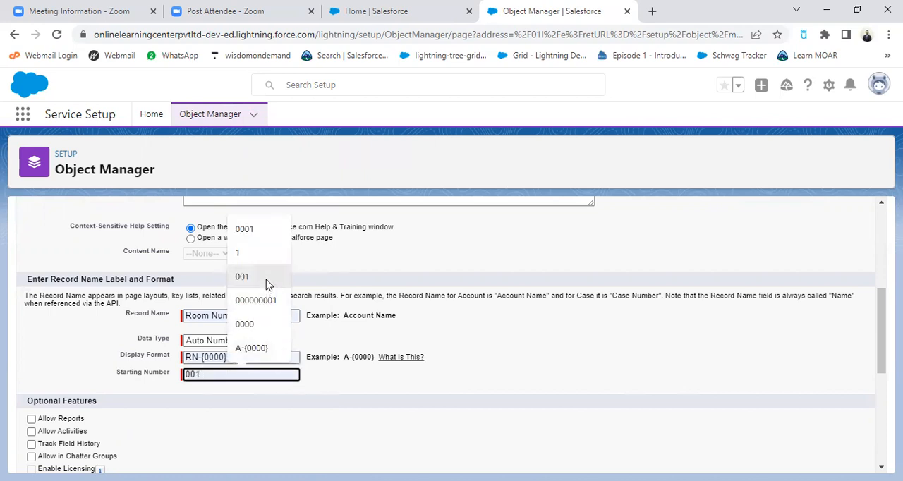
{"action": "left_click", "coordinate": [257, 230]}
{"action": "left_click", "coordinate": [543, 352]}
{"action": "scroll", "coordinate": [248, 374], "scroll_direction": "down", "scroll_amount": 1}
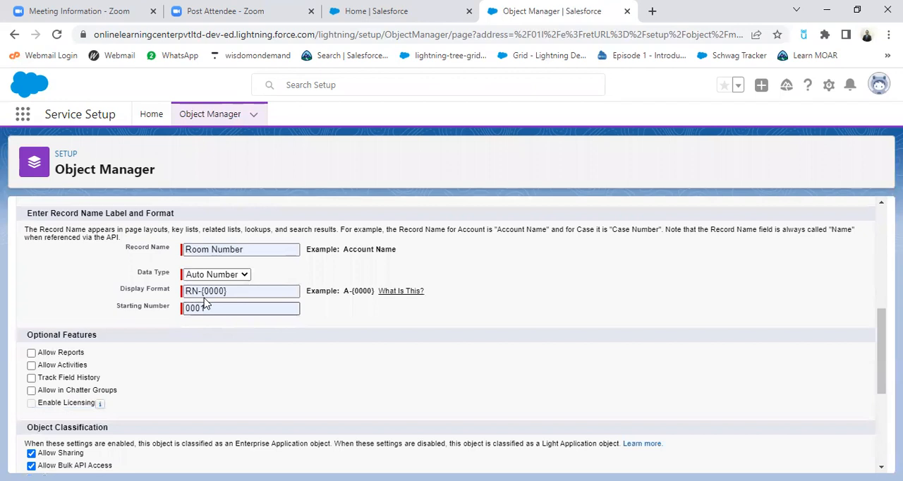
{"action": "left_click", "coordinate": [398, 294]}
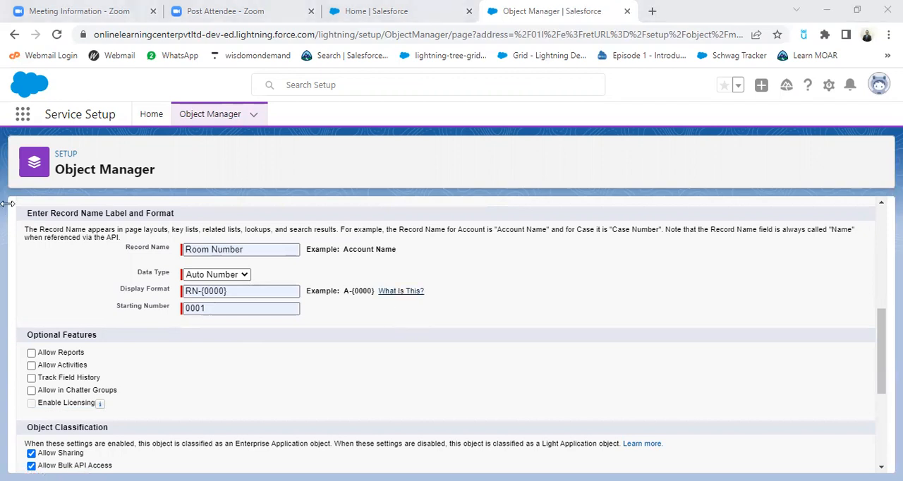
Have the New Custom Tab Wizard launch after saving, and save the Room object
{"action": "scroll", "coordinate": [383, 327], "scroll_direction": "down", "scroll_amount": 3}
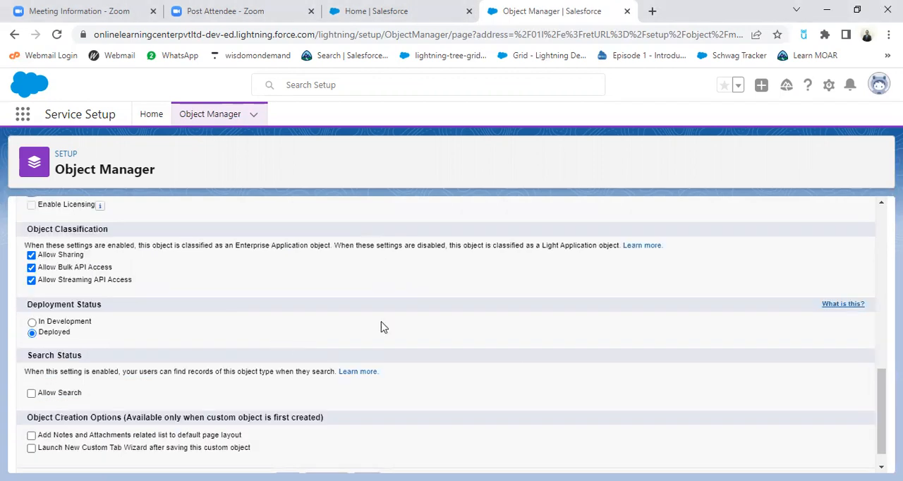
{"action": "scroll", "coordinate": [383, 327], "scroll_direction": "up", "scroll_amount": 2}
{"action": "scroll", "coordinate": [387, 328], "scroll_direction": "down", "scroll_amount": 1}
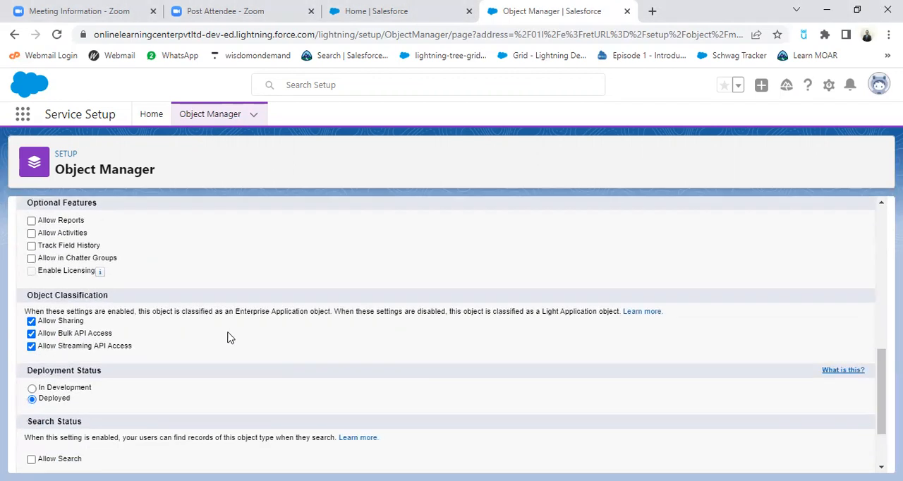
{"action": "scroll", "coordinate": [244, 337], "scroll_direction": "down", "scroll_amount": 2}
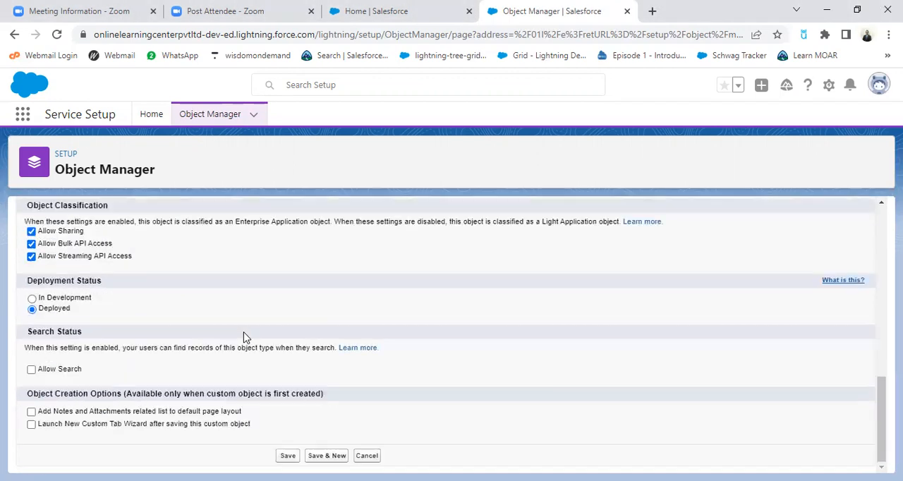
{"action": "left_click", "coordinate": [32, 426]}
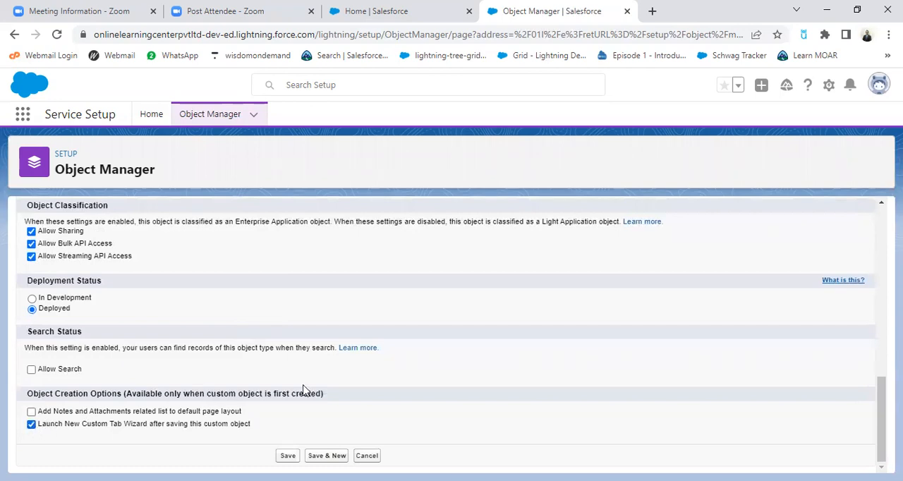
{"action": "left_click", "coordinate": [288, 456]}
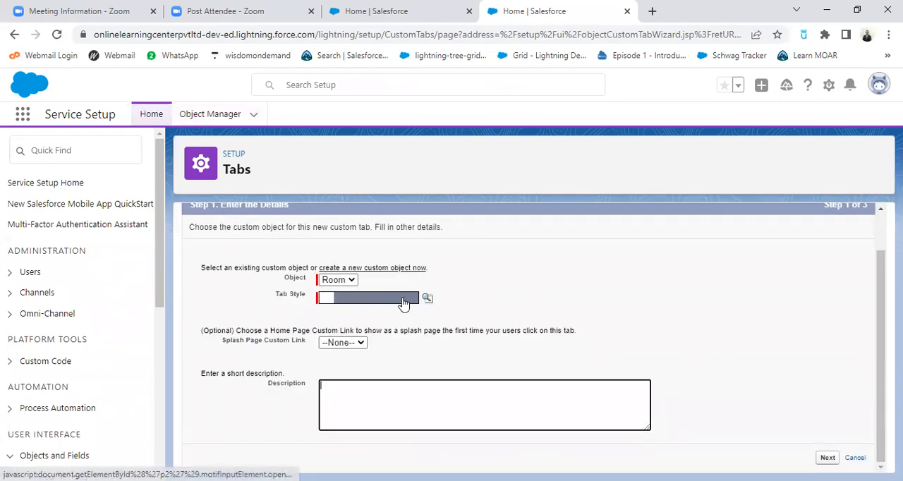
Choose a tab style for the Room tab, trying CRT TV first, and continue to the profile visibility settings
{"action": "left_click", "coordinate": [426, 299]}
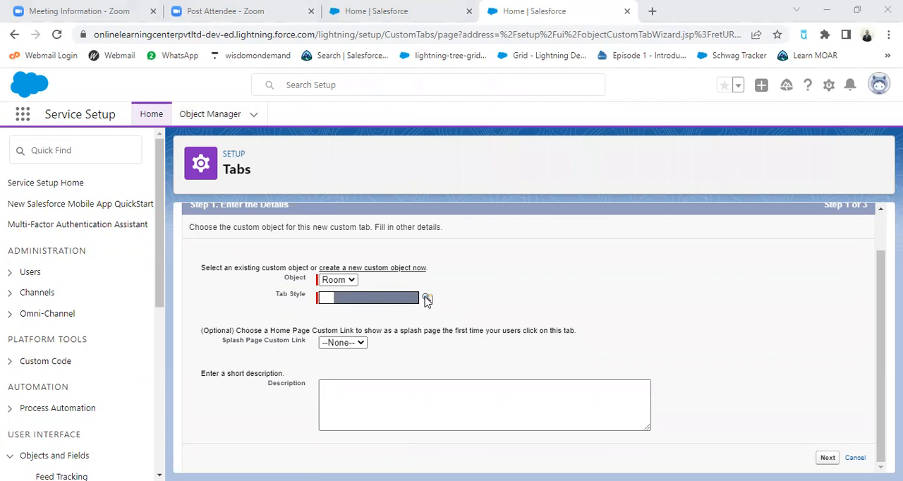
{"action": "left_click", "coordinate": [128, 326]}
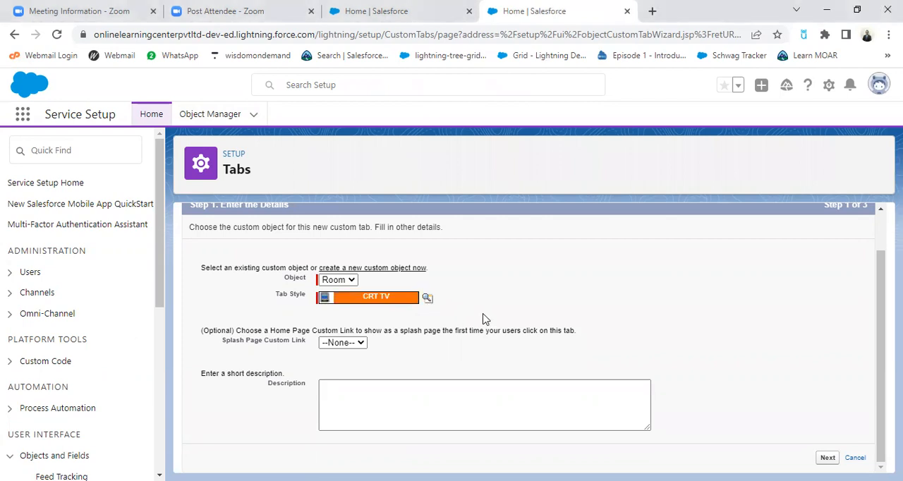
{"action": "left_click", "coordinate": [427, 298]}
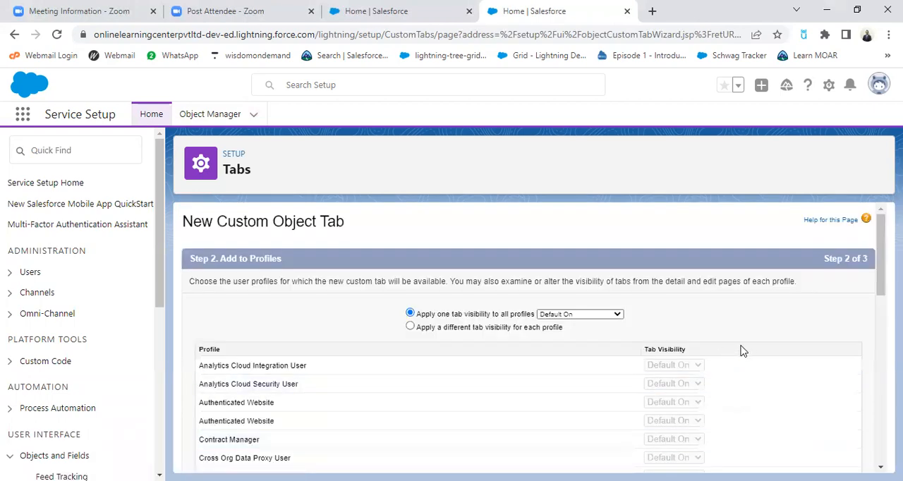
Keep the Room tab Default On for all profiles and included in all custom apps, and save the tab
{"action": "scroll", "coordinate": [827, 372], "scroll_direction": "down", "scroll_amount": 5}
{"action": "scroll", "coordinate": [829, 377], "scroll_direction": "down", "scroll_amount": 5}
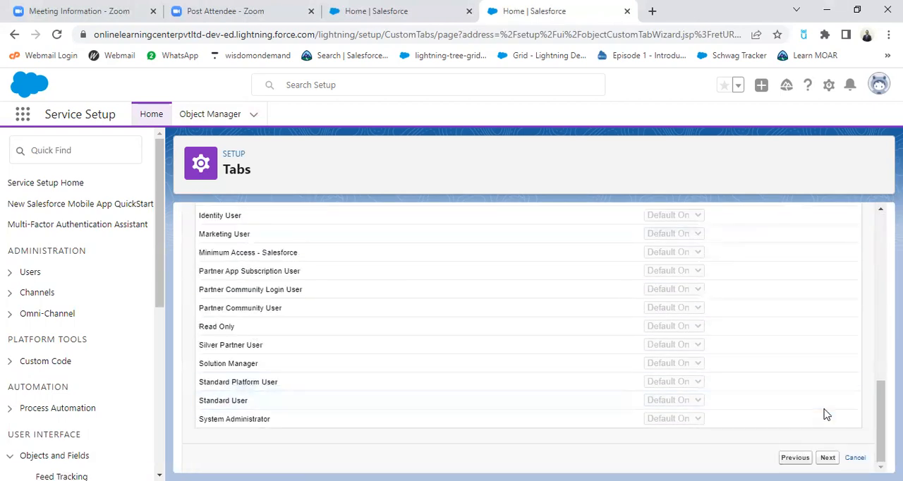
{"action": "left_click", "coordinate": [826, 455]}
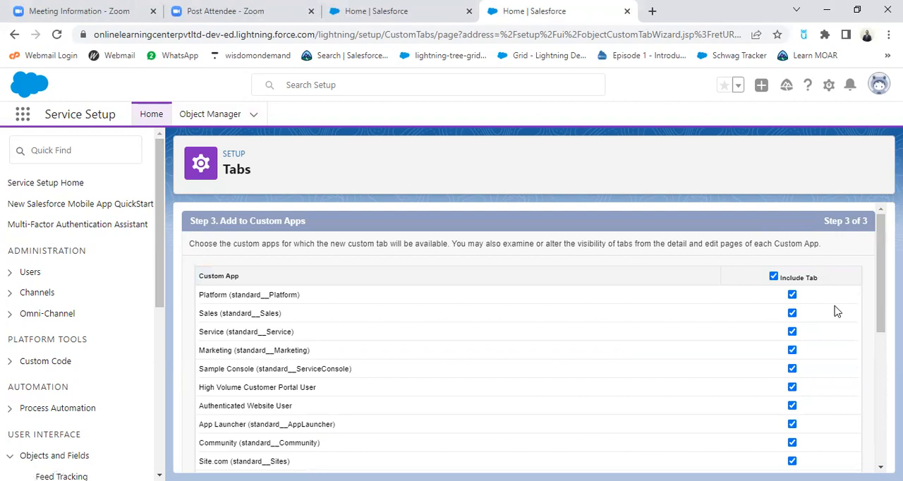
{"action": "scroll", "coordinate": [781, 321], "scroll_direction": "down", "scroll_amount": 5}
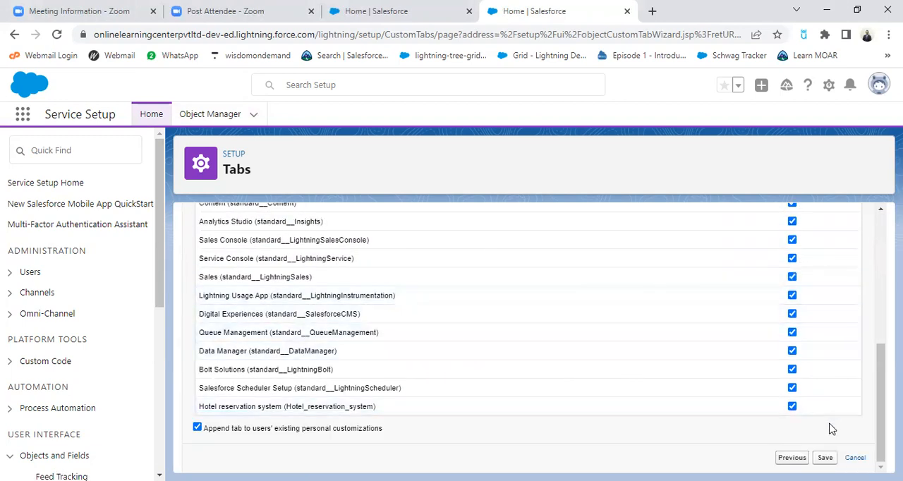
{"action": "left_click", "coordinate": [825, 457]}
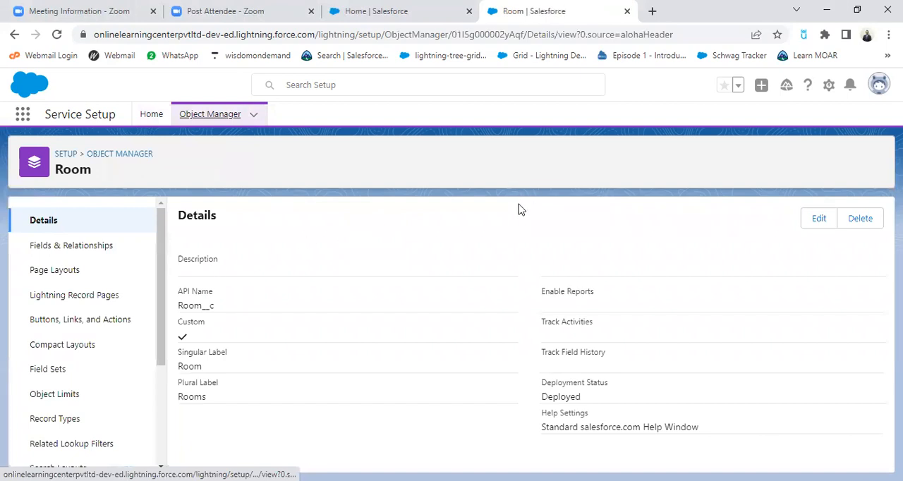
Start a new custom object with the label Reservation and the plural label Reservations
{"action": "left_click", "coordinate": [256, 118]}
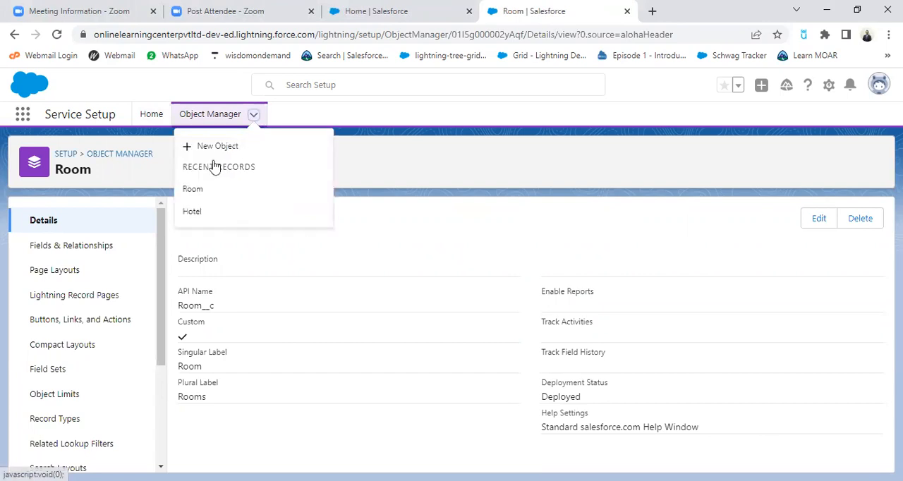
{"action": "left_click", "coordinate": [218, 146]}
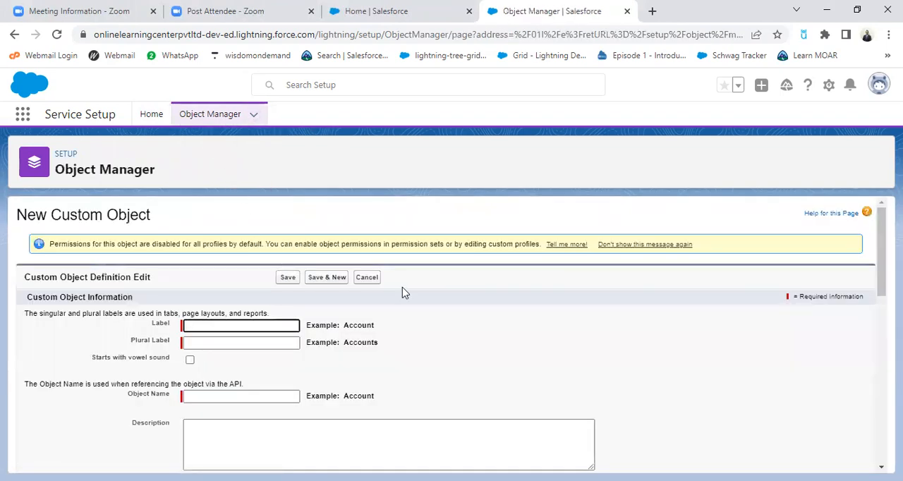
{"action": "scroll", "coordinate": [316, 314], "scroll_direction": "down", "scroll_amount": 1}
{"action": "left_click", "coordinate": [236, 259]}
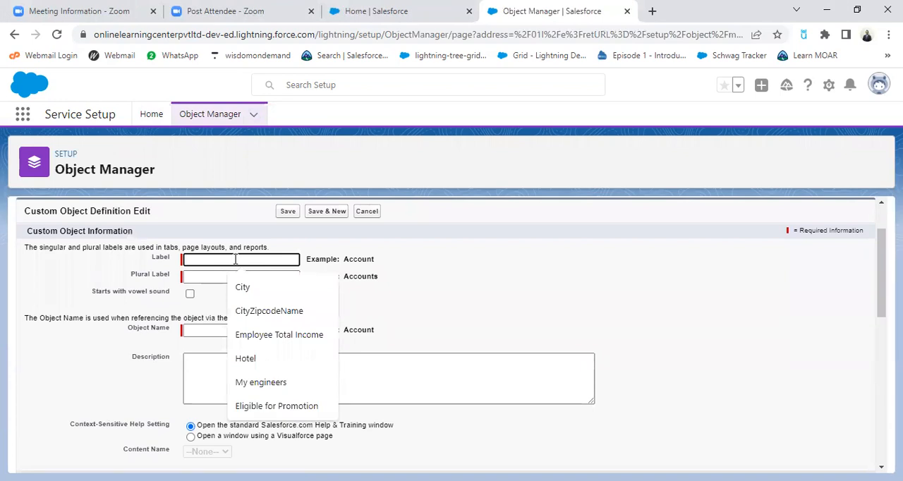
{"action": "type", "text": "Re"}
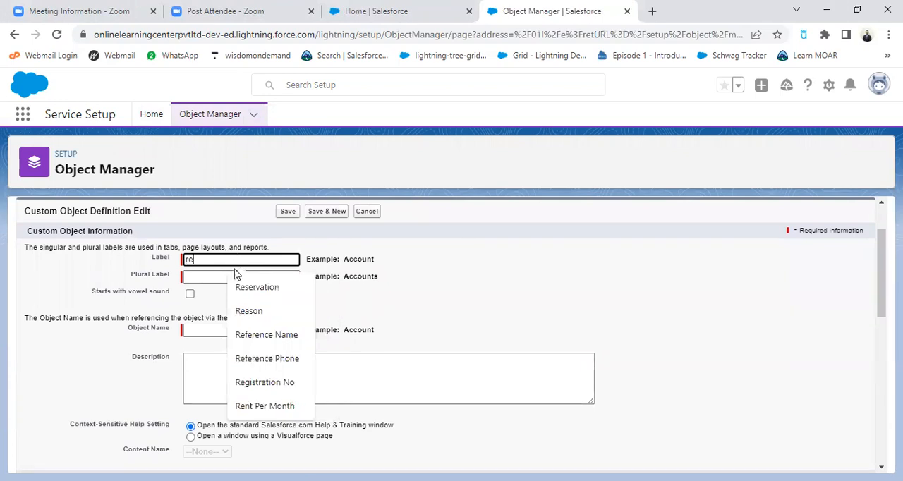
{"action": "left_click", "coordinate": [251, 288]}
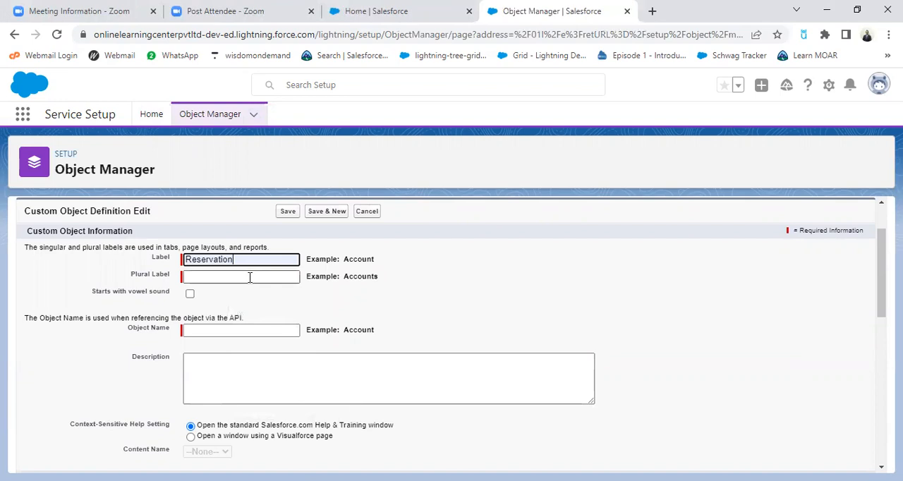
{"action": "left_click", "coordinate": [245, 277]}
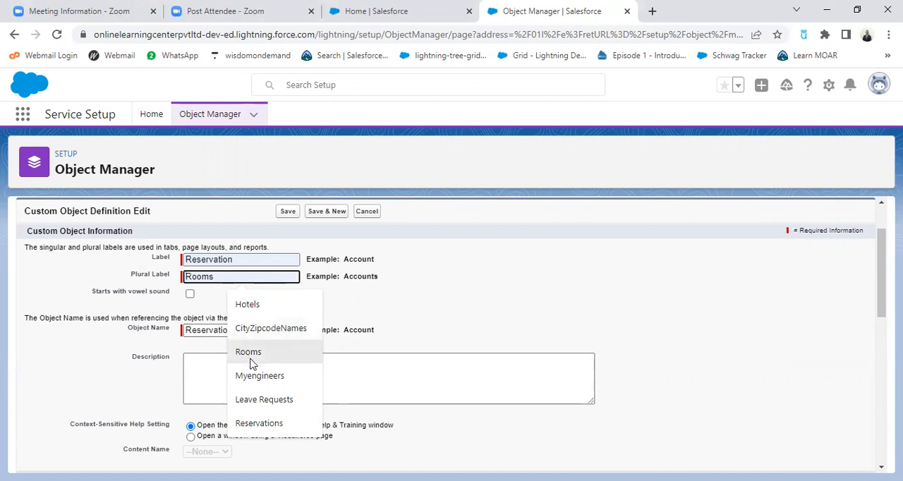
{"action": "left_click", "coordinate": [260, 423]}
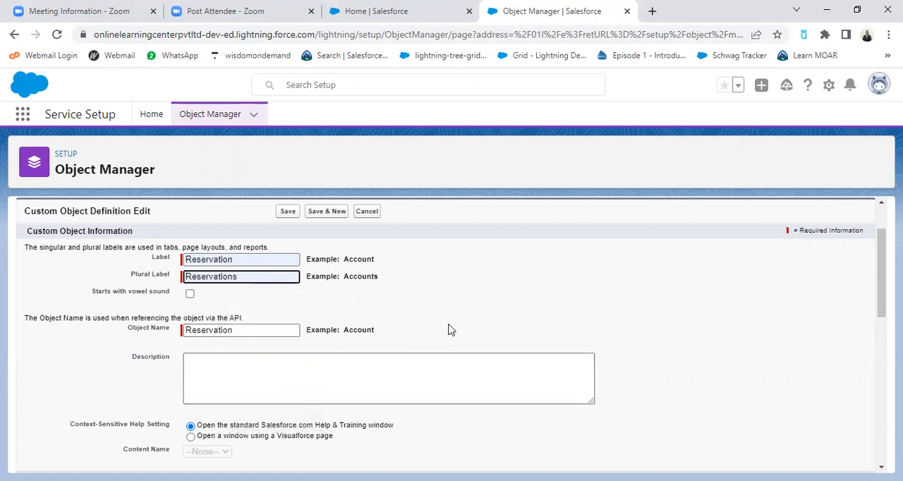
Change the Reservation object's record name to Reservation Number
{"action": "scroll", "coordinate": [356, 313], "scroll_direction": "down", "scroll_amount": 1}
{"action": "scroll", "coordinate": [356, 313], "scroll_direction": "up", "scroll_amount": 1}
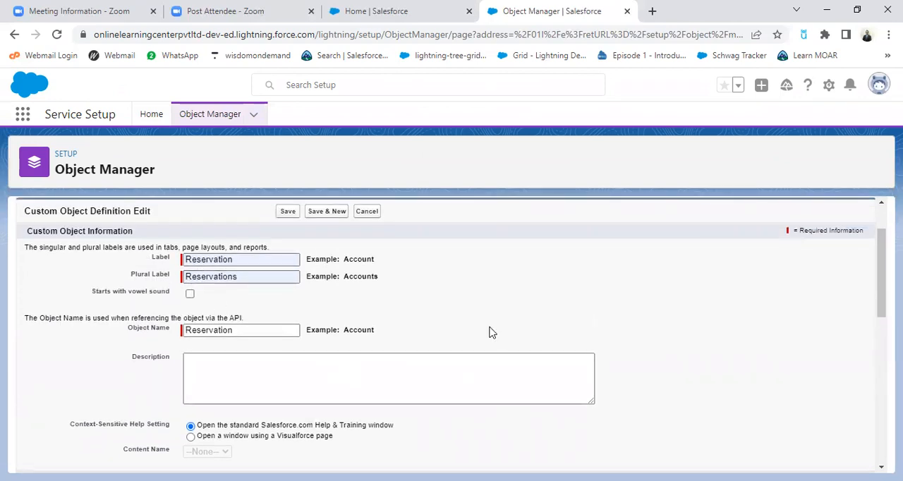
{"action": "scroll", "coordinate": [487, 334], "scroll_direction": "down", "scroll_amount": 1}
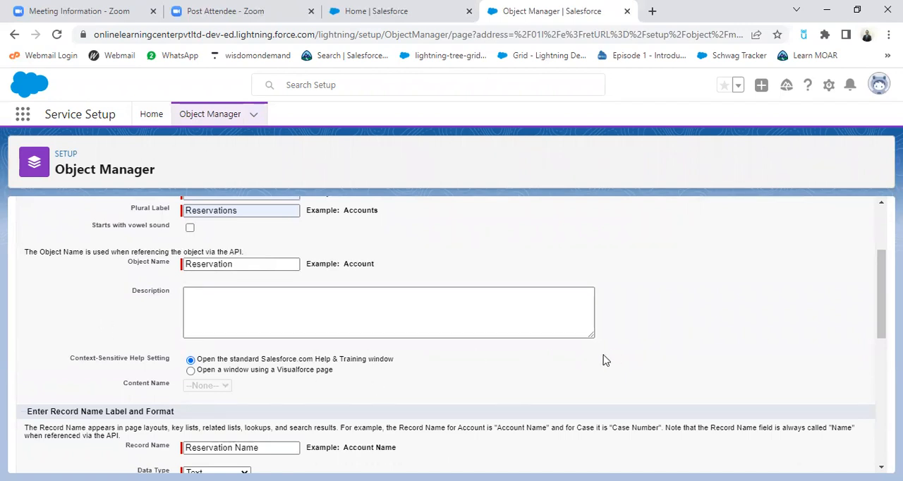
{"action": "scroll", "coordinate": [282, 381], "scroll_direction": "down", "scroll_amount": 2}
{"action": "left_click", "coordinate": [291, 317]}
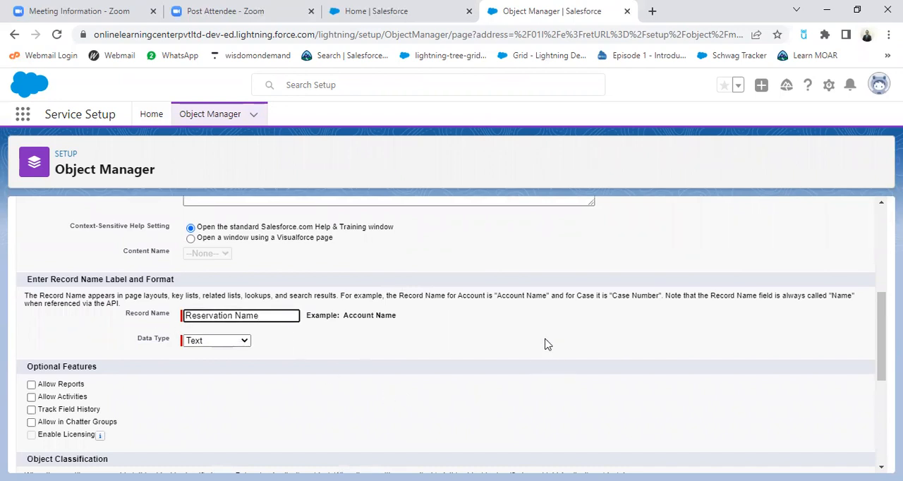
{"action": "key", "text": "BackSpace"}
{"action": "key", "text": "BackSpace"}
{"action": "key", "text": "BackSpace"}
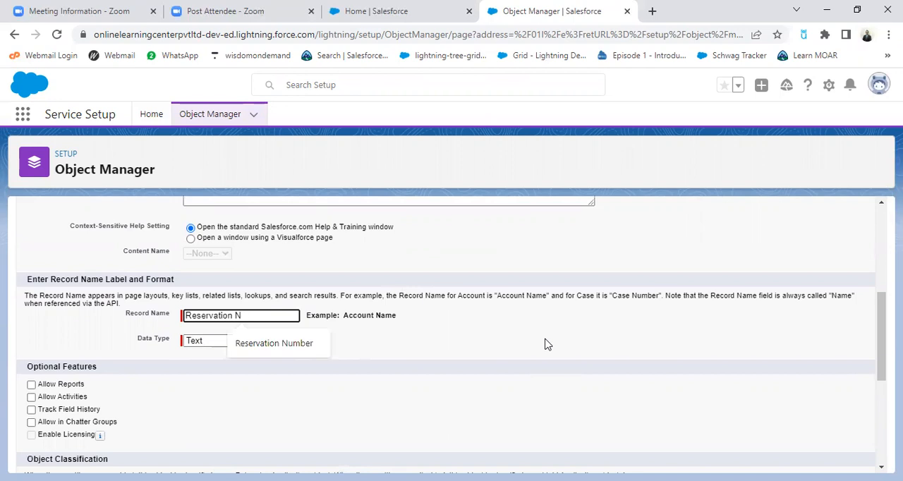
{"action": "left_click", "coordinate": [314, 345]}
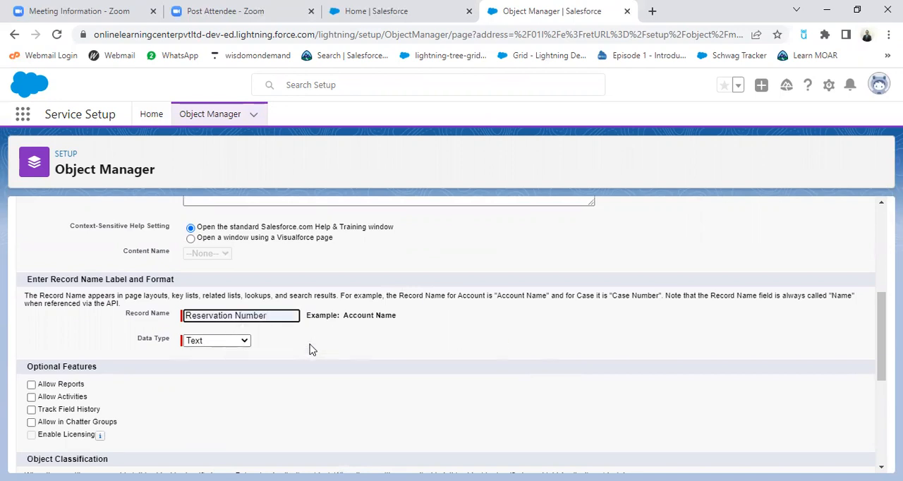
Make the Reservation Number record name an Auto Number with display format RESNU-{000000000} and starting number 000000001
{"action": "left_click", "coordinate": [243, 342]}
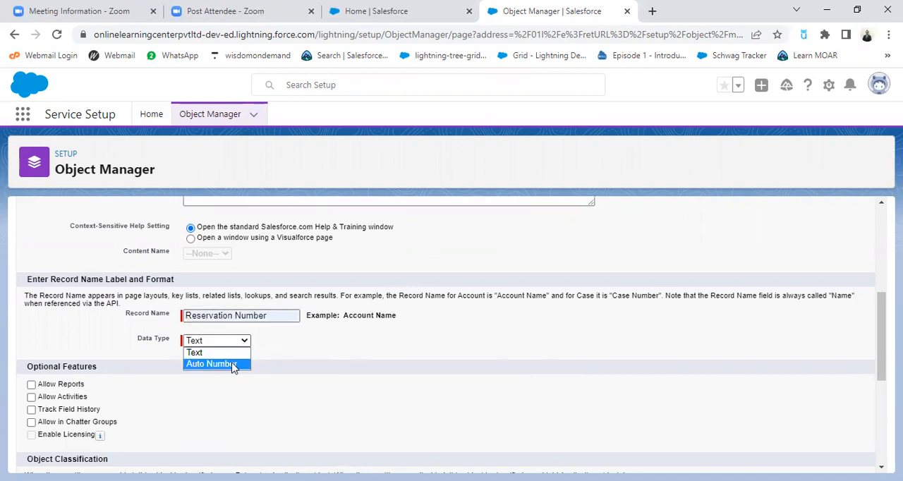
{"action": "left_click", "coordinate": [233, 364]}
{"action": "left_click", "coordinate": [279, 357]}
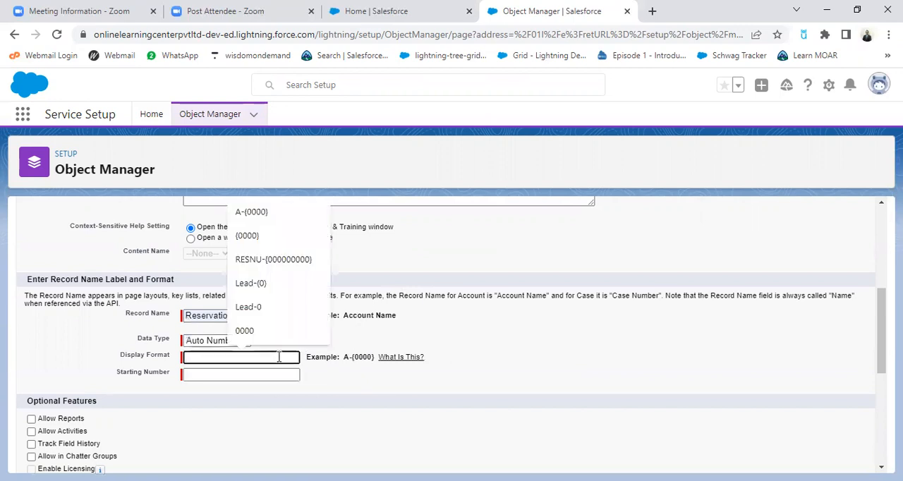
{"action": "left_click", "coordinate": [283, 260]}
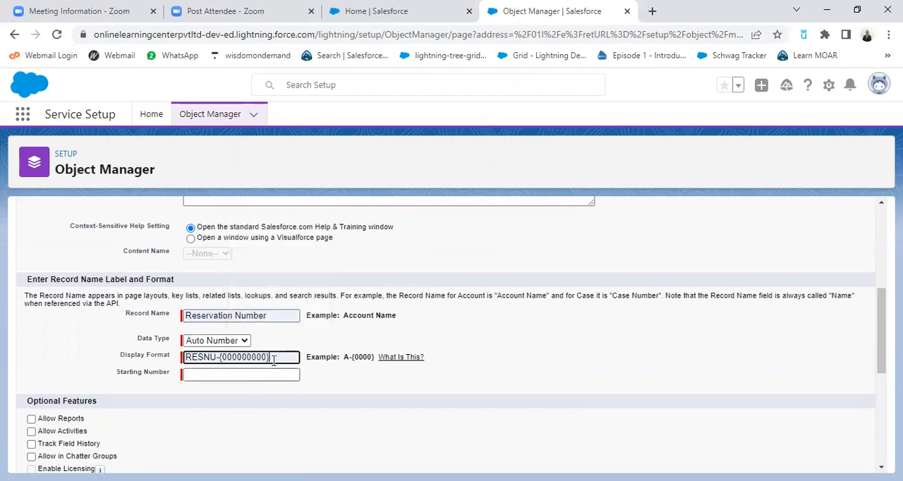
{"action": "left_click", "coordinate": [245, 376]}
{"action": "left_click", "coordinate": [263, 299]}
{"action": "left_click", "coordinate": [576, 375]}
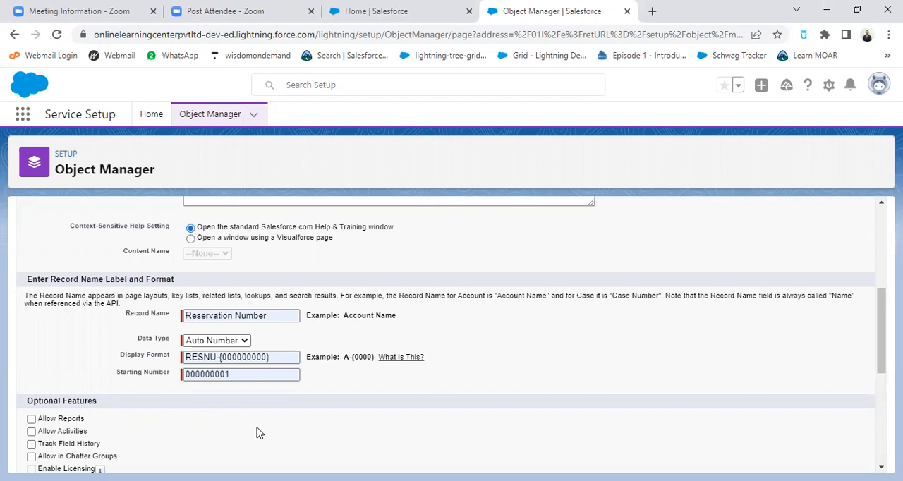
Have the New Custom Tab Wizard launch after saving, and save the Reservation object
{"action": "scroll", "coordinate": [303, 416], "scroll_direction": "down", "scroll_amount": 1}
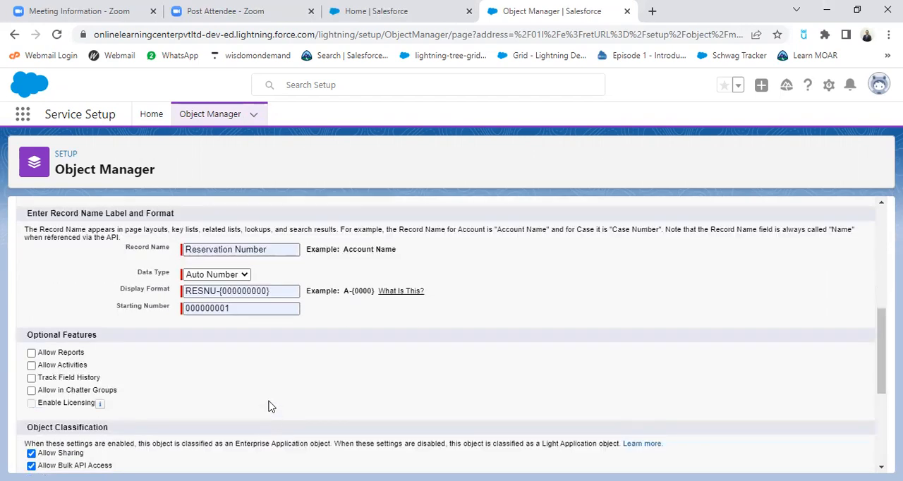
{"action": "scroll", "coordinate": [329, 343], "scroll_direction": "down", "scroll_amount": 3}
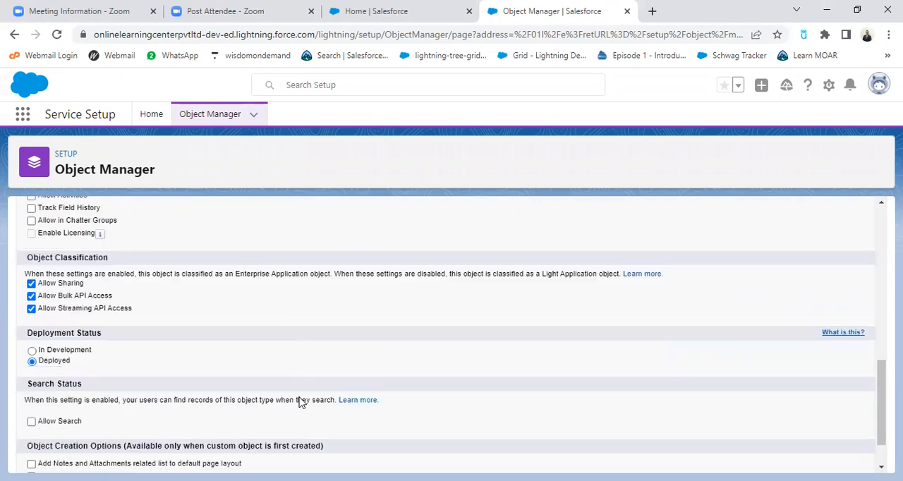
{"action": "scroll", "coordinate": [300, 401], "scroll_direction": "down", "scroll_amount": 1}
{"action": "left_click", "coordinate": [31, 424]}
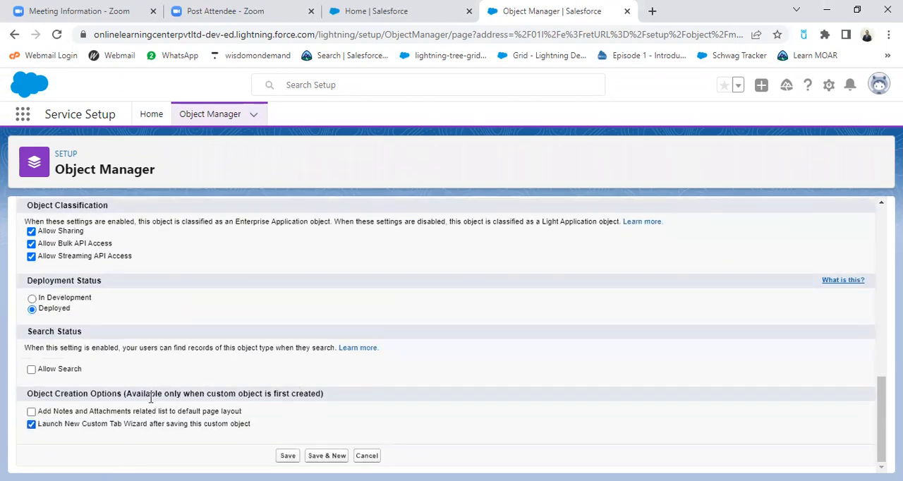
{"action": "left_click", "coordinate": [288, 457]}
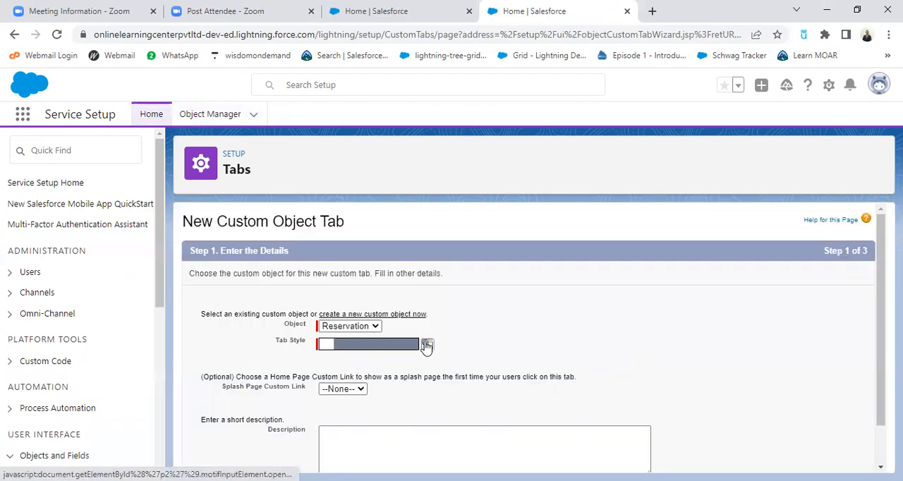
Choose a tab style for the Reservation tab and save it with the default profile visibility and all custom apps included
{"action": "left_click", "coordinate": [426, 345]}
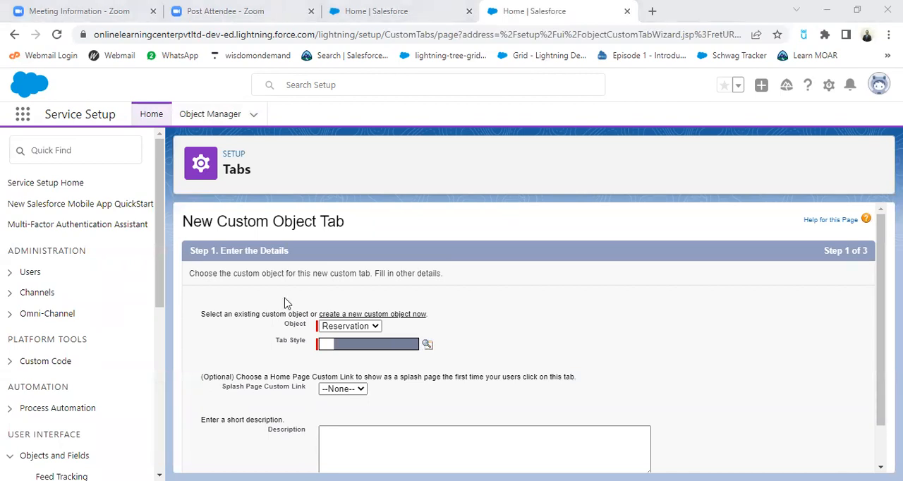
{"action": "scroll", "coordinate": [502, 349], "scroll_direction": "down", "scroll_amount": 1}
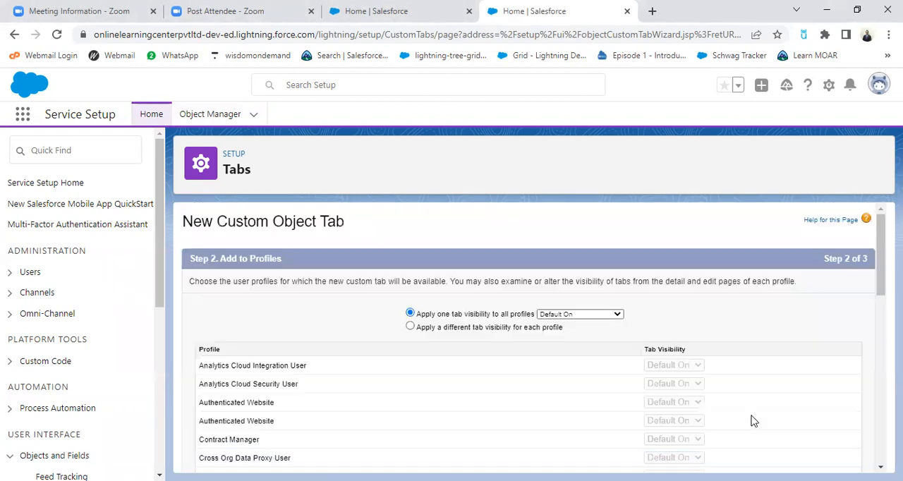
{"action": "scroll", "coordinate": [750, 419], "scroll_direction": "down", "scroll_amount": 7}
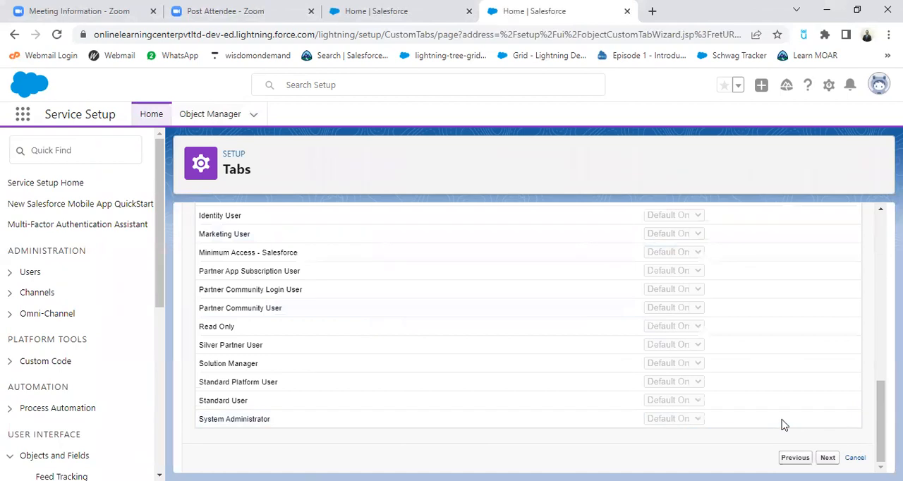
{"action": "scroll", "coordinate": [645, 353], "scroll_direction": "down", "scroll_amount": 5}
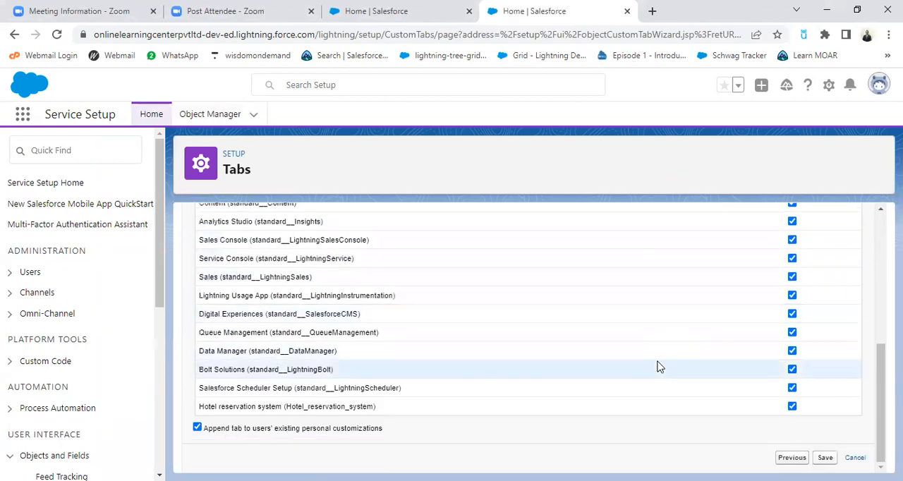
{"action": "left_click", "coordinate": [824, 457]}
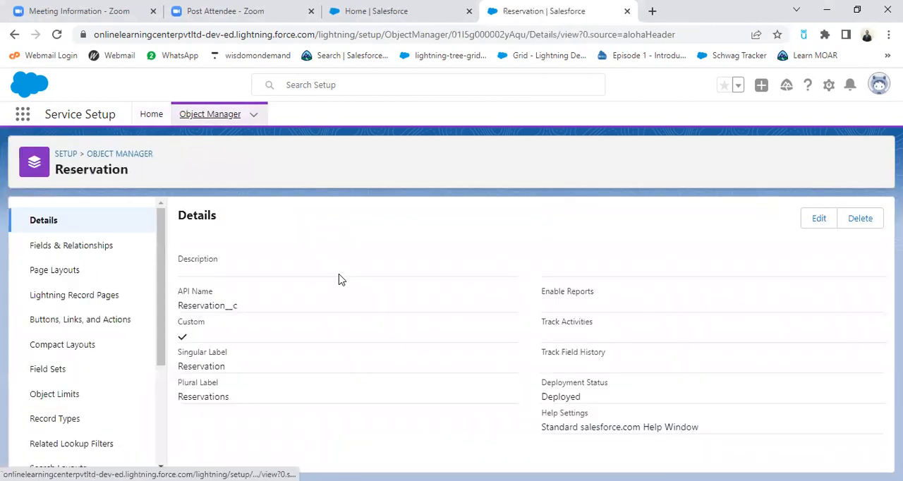
Find the Hotel object in Object Manager by searching for hotel, and open its Fields & Relationships
{"action": "left_click", "coordinate": [216, 120]}
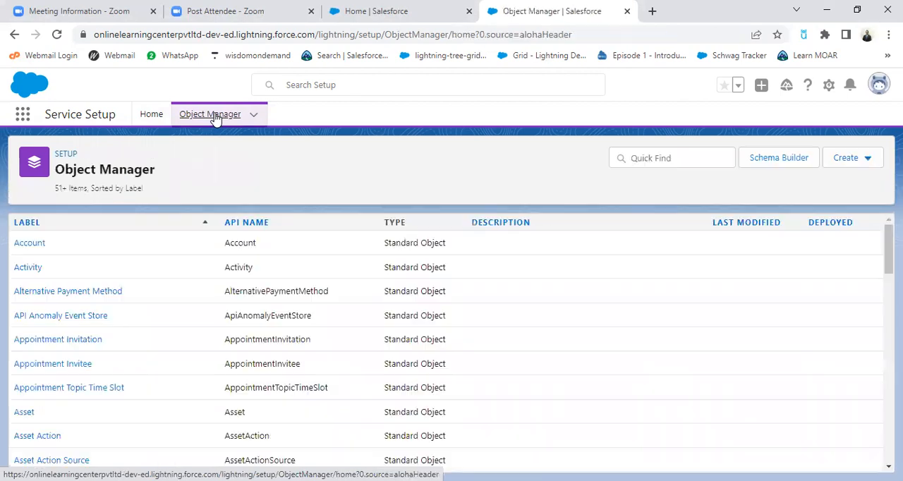
{"action": "left_click", "coordinate": [671, 159]}
{"action": "type", "text": "hotel"}
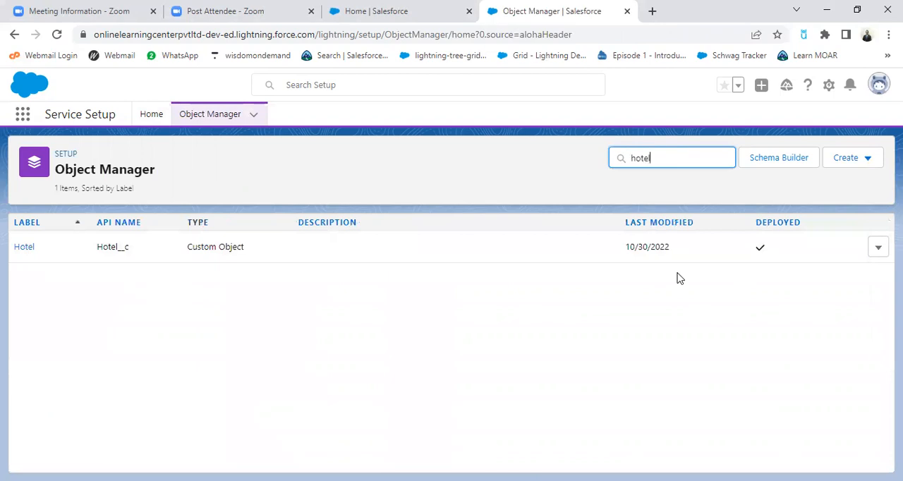
{"action": "left_click", "coordinate": [19, 254]}
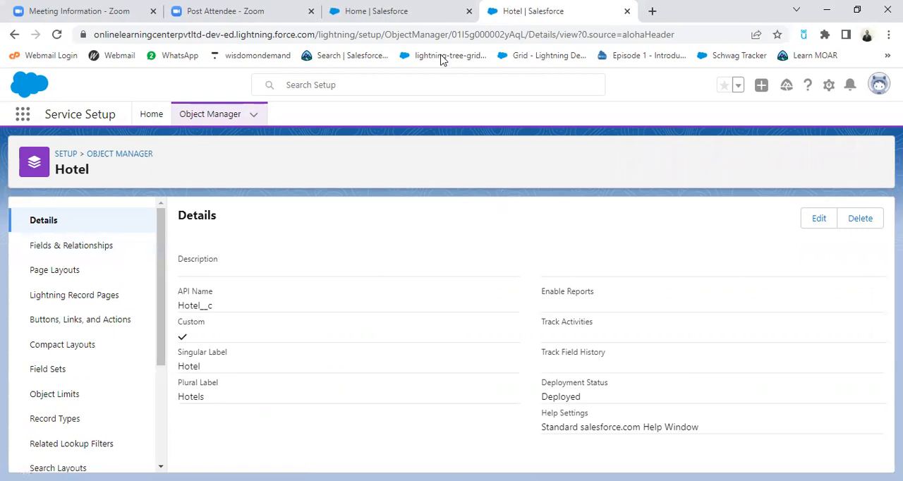
{"action": "left_click", "coordinate": [427, 15]}
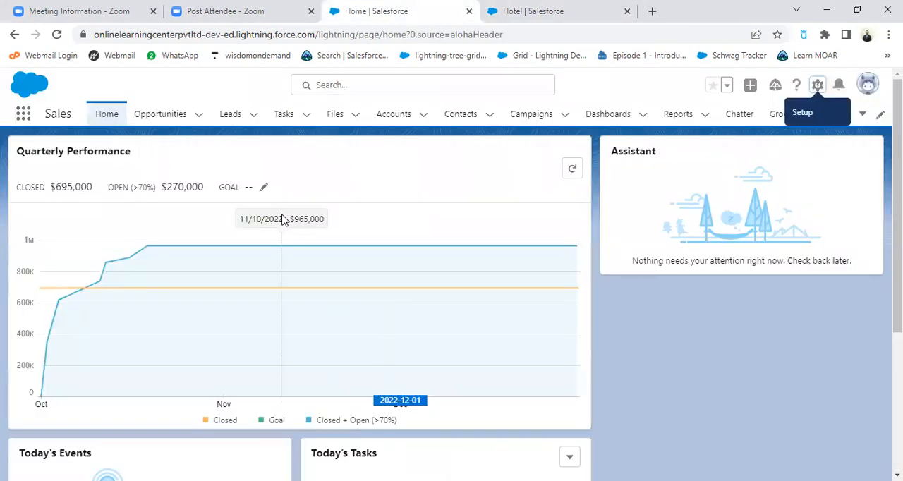
{"action": "key", "text": "ctrl+Tab"}
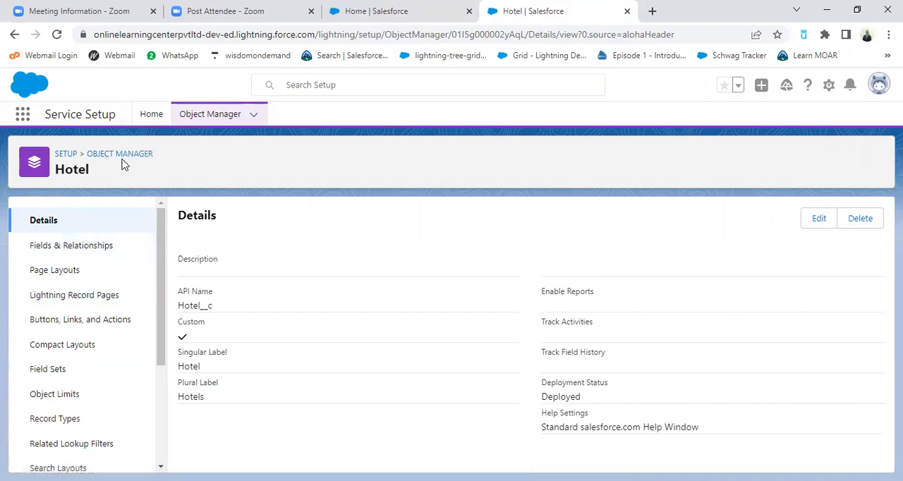
{"action": "left_click", "coordinate": [87, 252]}
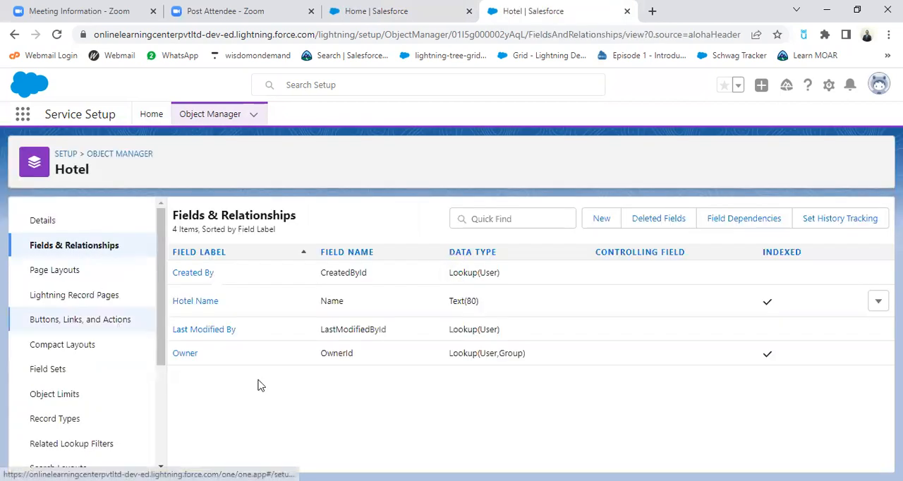
Start a new custom field on the Hotel object and choose Text as its data type
{"action": "left_click", "coordinate": [602, 220]}
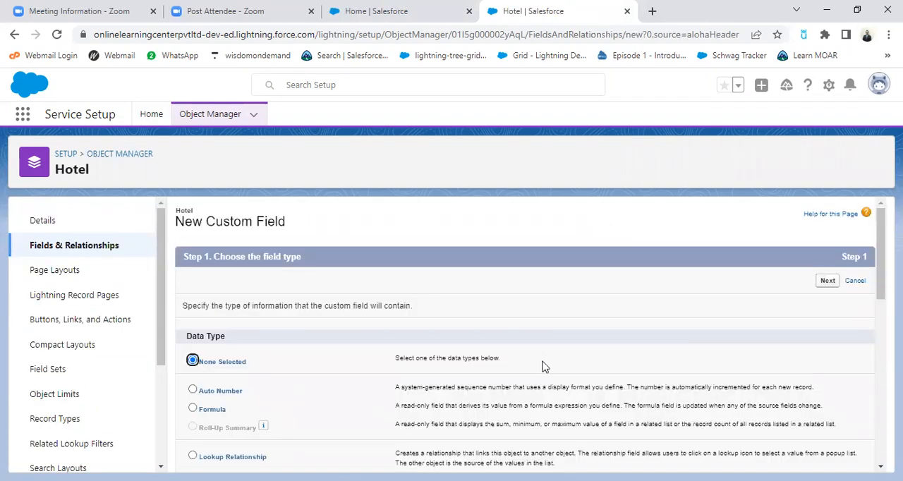
{"action": "scroll", "coordinate": [543, 366], "scroll_direction": "down", "scroll_amount": 2}
{"action": "scroll", "coordinate": [543, 368], "scroll_direction": "up", "scroll_amount": 1}
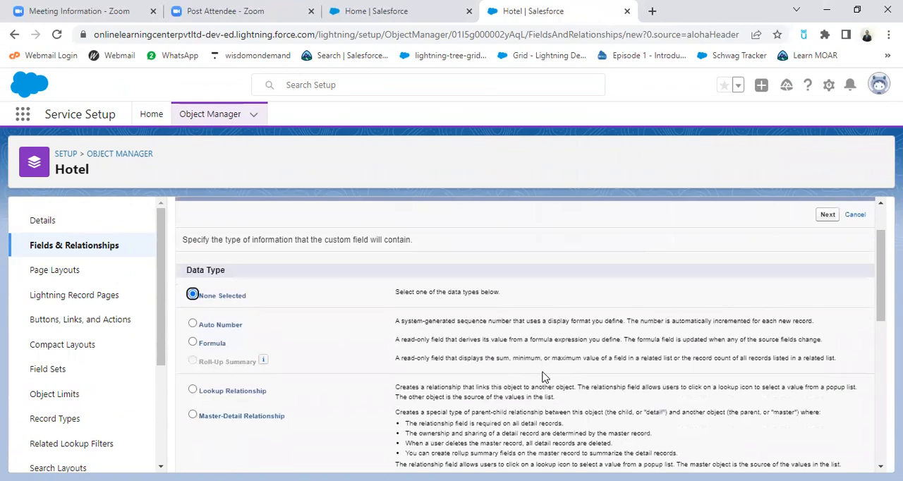
{"action": "scroll", "coordinate": [544, 378], "scroll_direction": "down", "scroll_amount": 1}
{"action": "scroll", "coordinate": [543, 378], "scroll_direction": "up", "scroll_amount": 2}
{"action": "scroll", "coordinate": [499, 367], "scroll_direction": "down", "scroll_amount": 3}
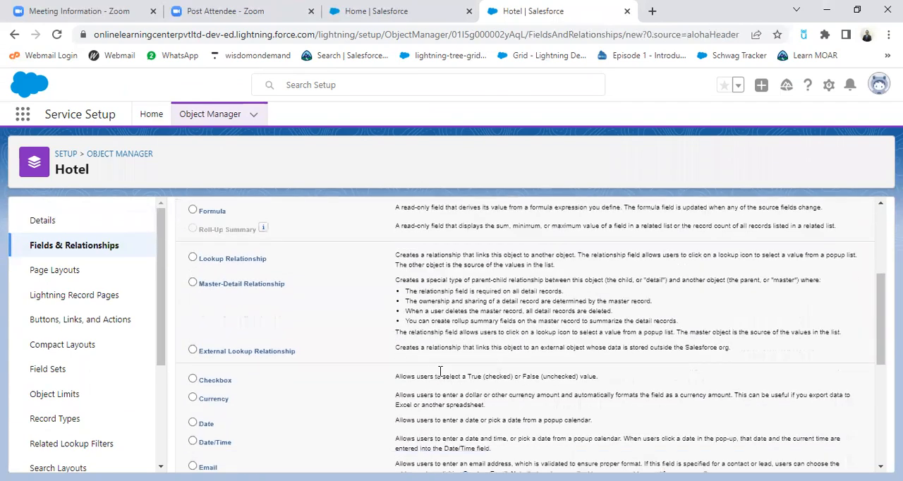
{"action": "scroll", "coordinate": [424, 367], "scroll_direction": "down", "scroll_amount": 1}
{"action": "scroll", "coordinate": [424, 367], "scroll_direction": "down", "scroll_amount": 3}
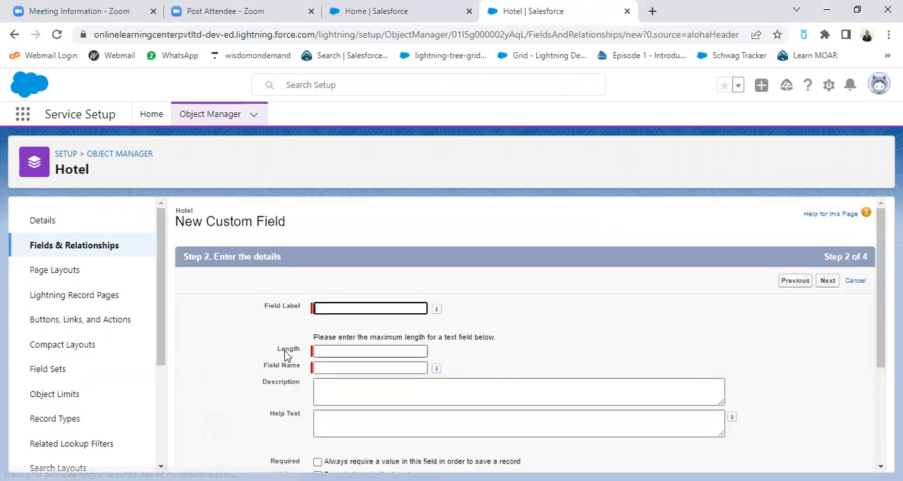
Label the text field Hotel Address and set its maximum length to 255
{"action": "left_click", "coordinate": [385, 310]}
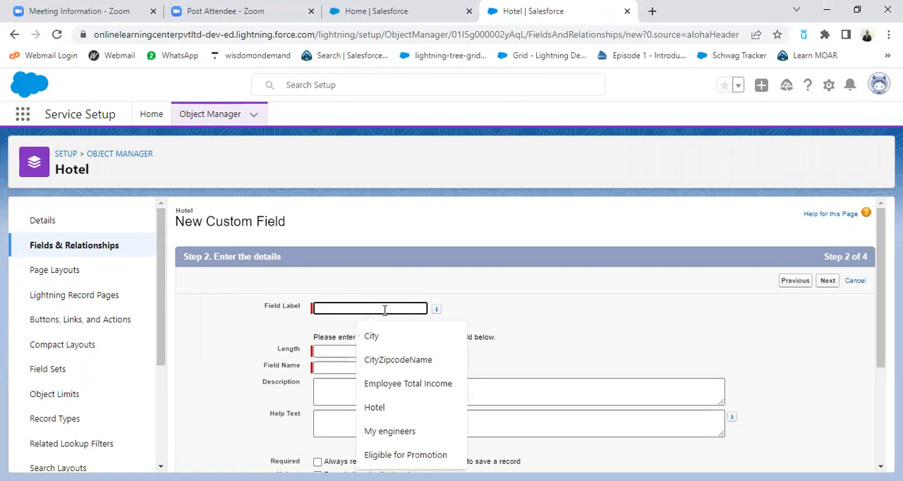
{"action": "type", "text": "hot"}
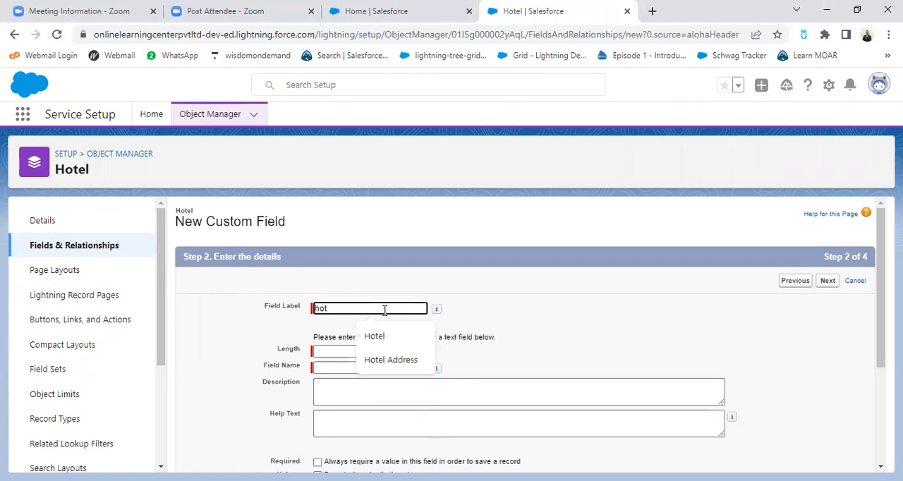
{"action": "left_click", "coordinate": [410, 362]}
{"action": "left_click", "coordinate": [604, 360]}
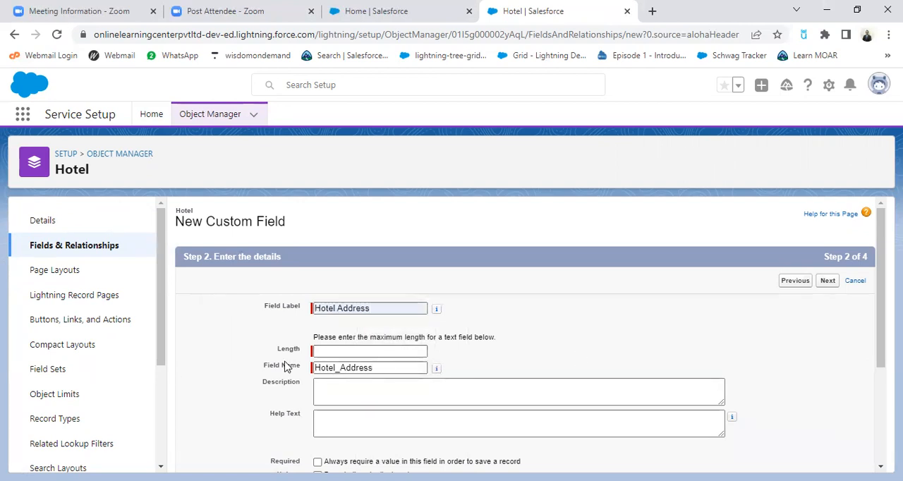
{"action": "left_click", "coordinate": [364, 351]}
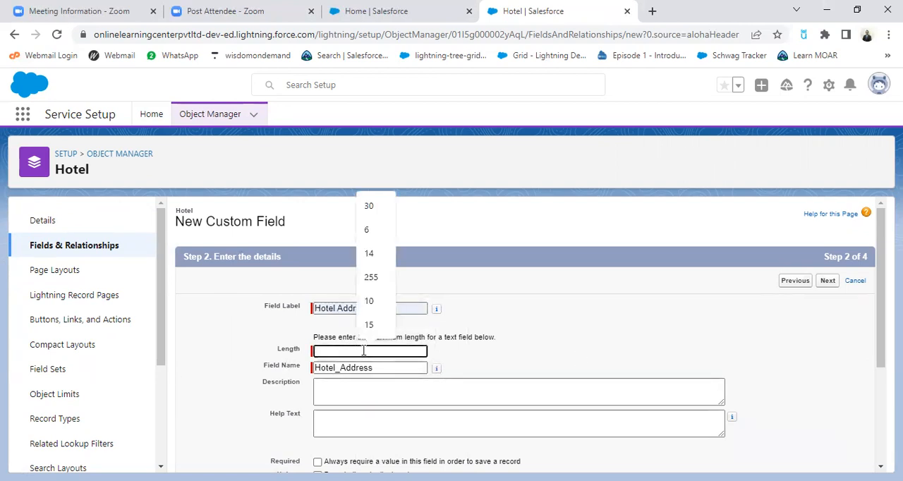
{"action": "left_click", "coordinate": [387, 280]}
Make Hotel Address required, save it with the default field-level security and page layout, and begin another custom field
{"action": "scroll", "coordinate": [257, 286], "scroll_direction": "down", "scroll_amount": 2}
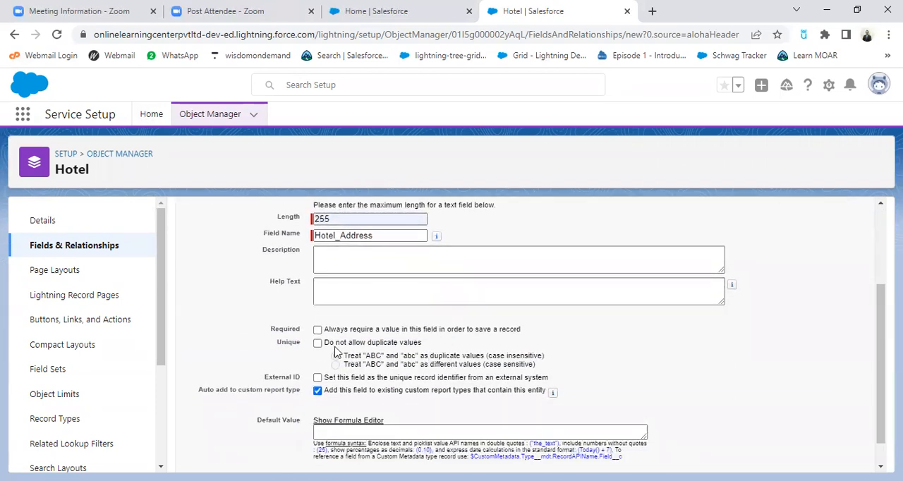
{"action": "left_click", "coordinate": [317, 332]}
{"action": "scroll", "coordinate": [662, 377], "scroll_direction": "down", "scroll_amount": 1}
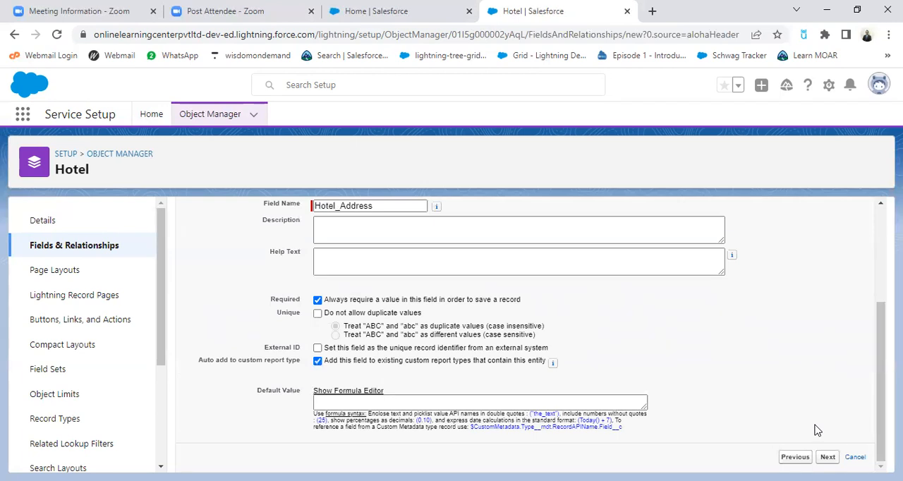
{"action": "left_click", "coordinate": [827, 457]}
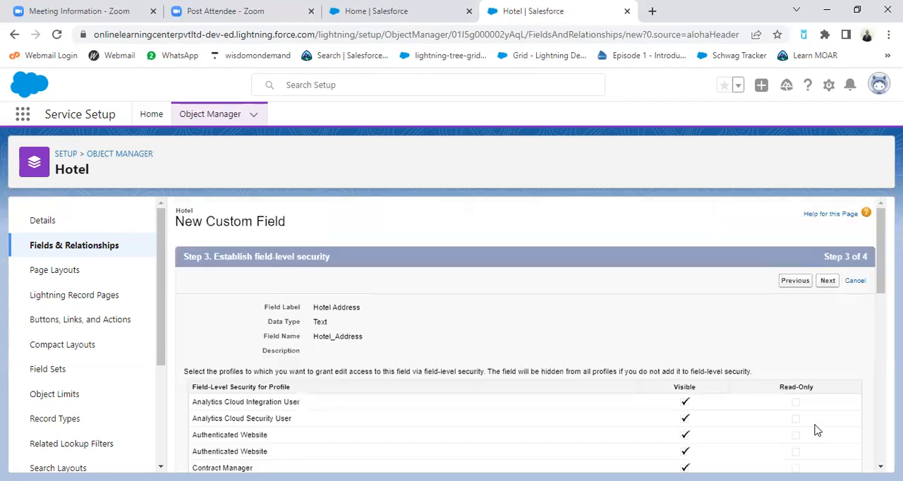
{"action": "left_click", "coordinate": [828, 281]}
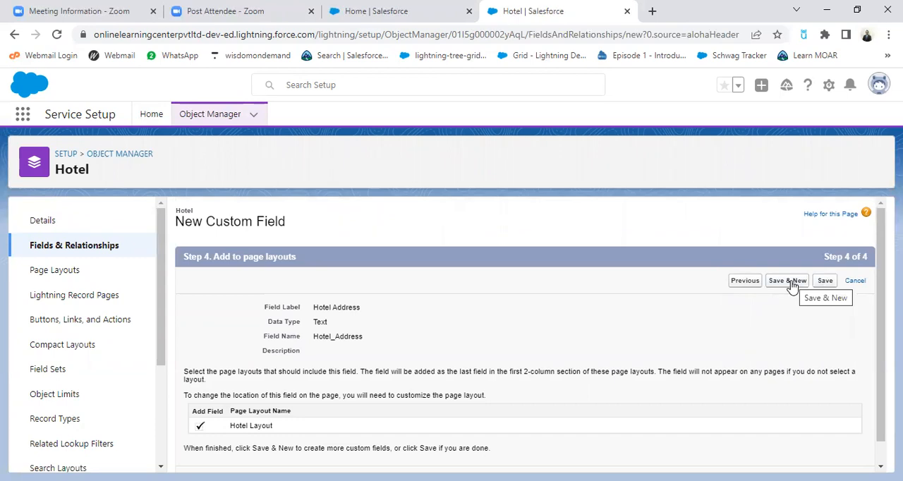
{"action": "left_click", "coordinate": [791, 283]}
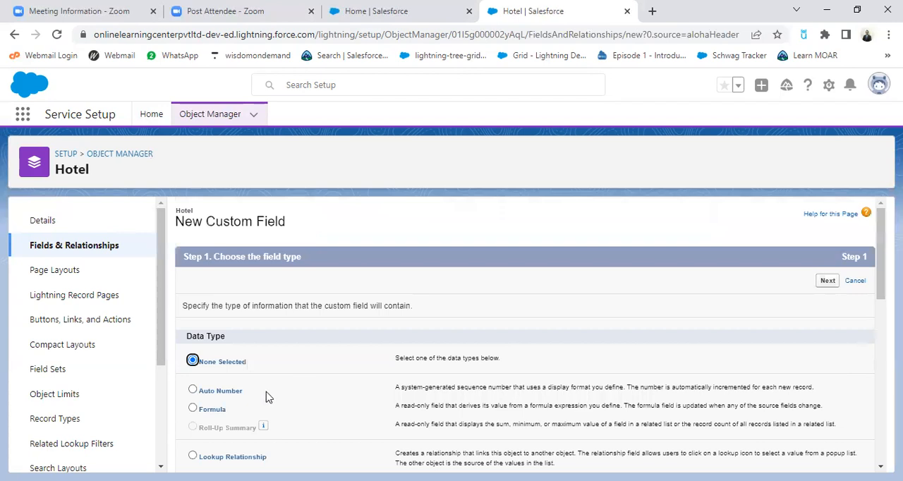
Choose Picklist as the data type of the new Hotel field and continue to its details
{"action": "scroll", "coordinate": [394, 401], "scroll_direction": "down", "scroll_amount": 5}
{"action": "scroll", "coordinate": [335, 433], "scroll_direction": "down", "scroll_amount": 4}
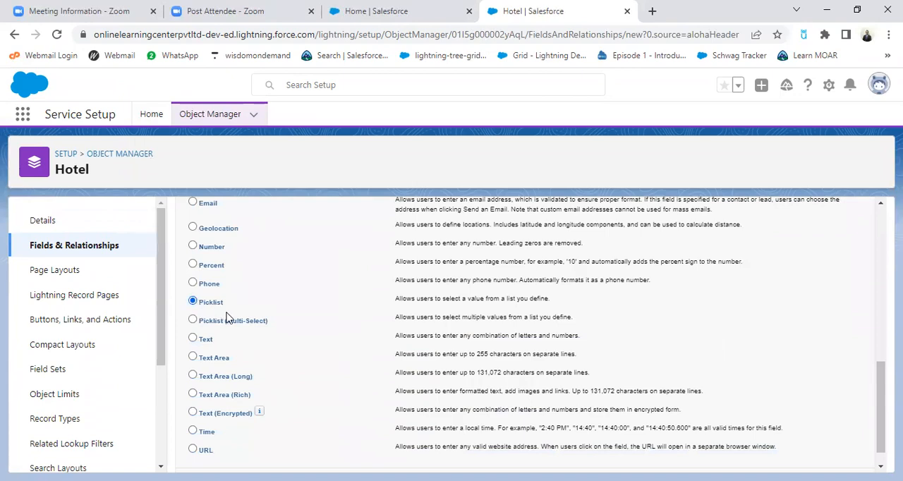
{"action": "scroll", "coordinate": [227, 310], "scroll_direction": "up", "scroll_amount": 10}
{"action": "scroll", "coordinate": [227, 340], "scroll_direction": "down", "scroll_amount": 4}
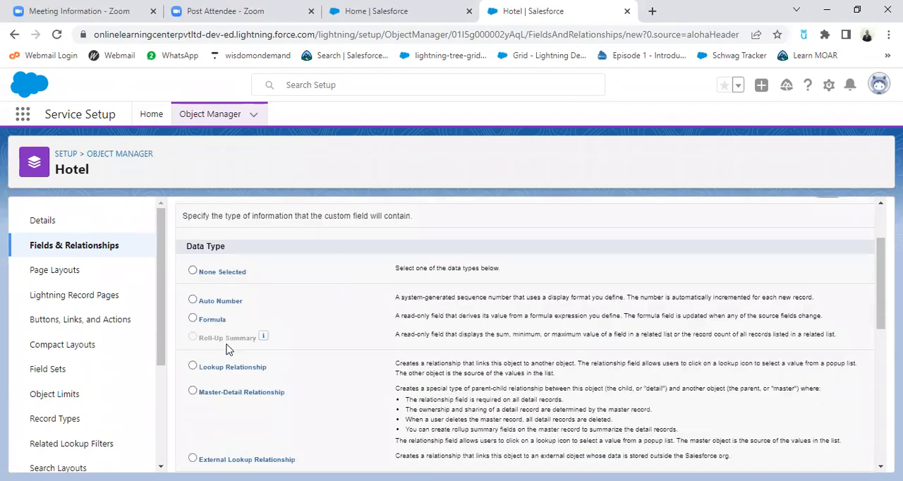
{"action": "scroll", "coordinate": [228, 348], "scroll_direction": "up", "scroll_amount": 4}
{"action": "scroll", "coordinate": [242, 375], "scroll_direction": "down", "scroll_amount": 7}
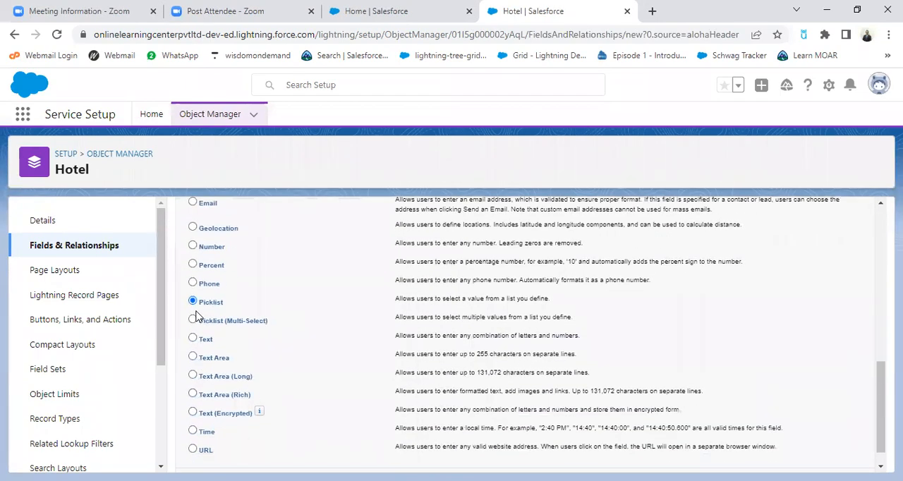
{"action": "scroll", "coordinate": [742, 391], "scroll_direction": "up", "scroll_amount": 1}
{"action": "scroll", "coordinate": [745, 390], "scroll_direction": "up", "scroll_amount": 6}
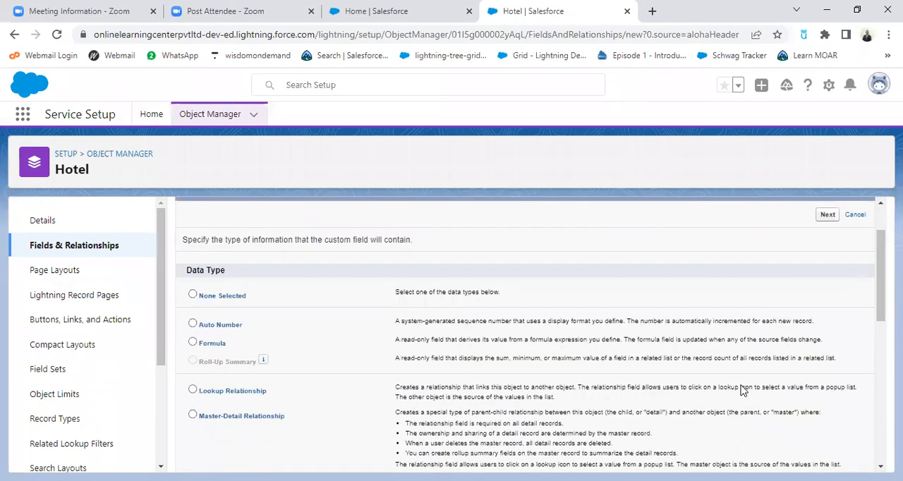
{"action": "left_click", "coordinate": [828, 282]}
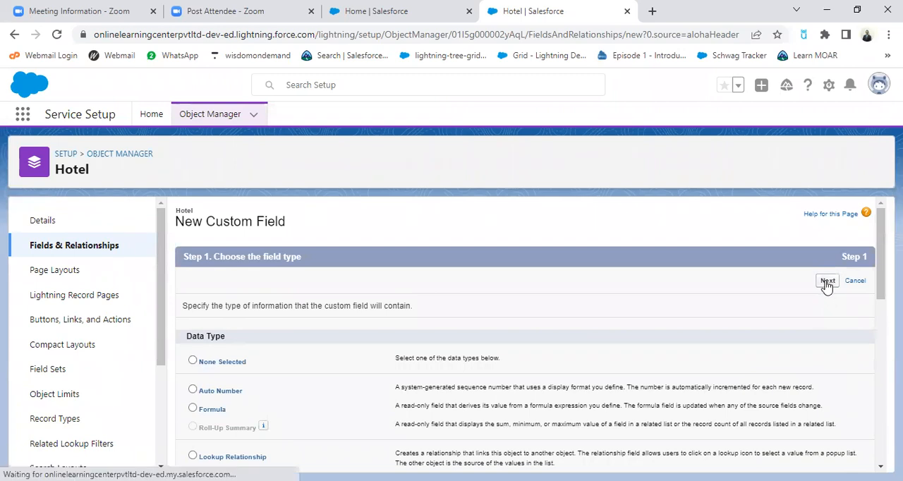
Label the picklist field State and have its values entered manually instead of using a global value set
{"action": "left_click", "coordinate": [321, 309]}
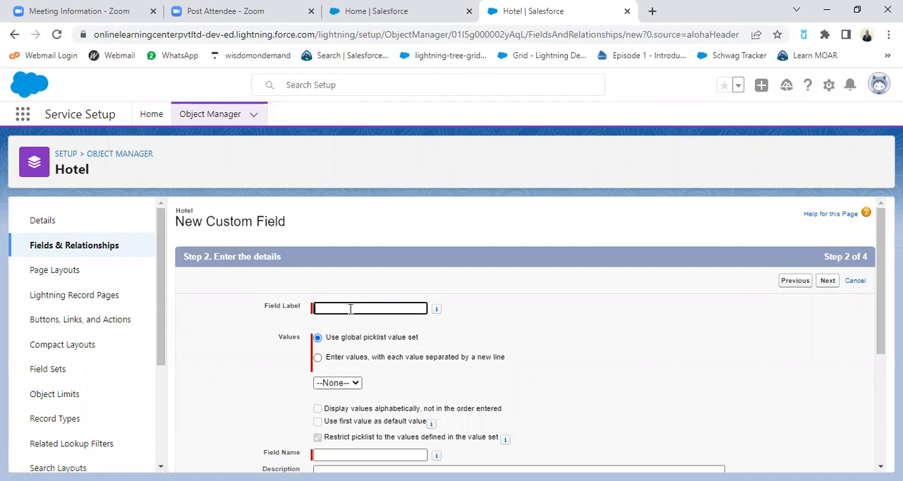
{"action": "left_click", "coordinate": [350, 308]}
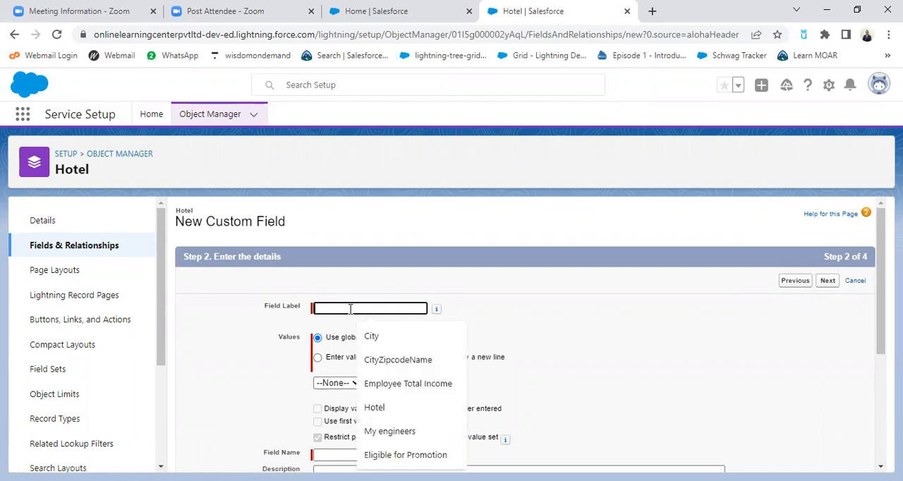
{"action": "type", "text": "S"}
{"action": "left_click", "coordinate": [397, 339]}
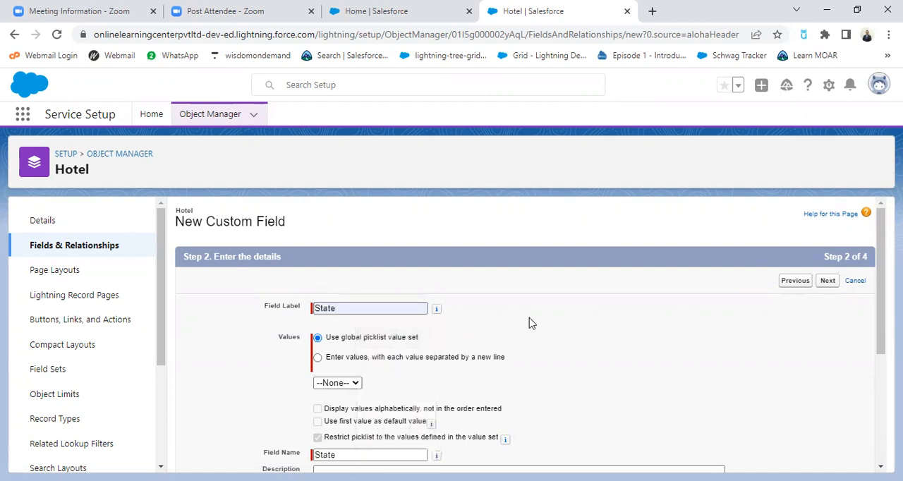
{"action": "scroll", "coordinate": [494, 332], "scroll_direction": "down", "scroll_amount": 2}
{"action": "scroll", "coordinate": [388, 293], "scroll_direction": "up", "scroll_amount": 1}
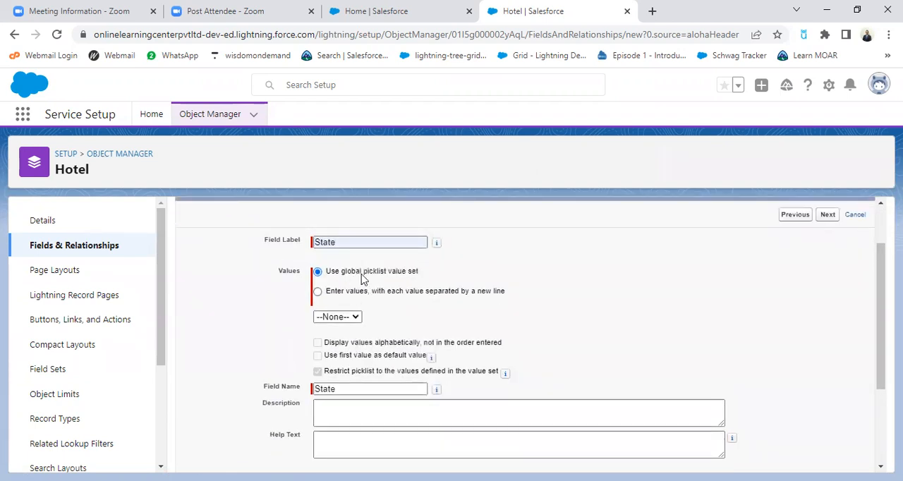
{"action": "left_click", "coordinate": [319, 292]}
Enter the State picklist values Maharashtra, Karnataka, Tamilnadu and UP, each on its own line
{"action": "left_click", "coordinate": [349, 337]}
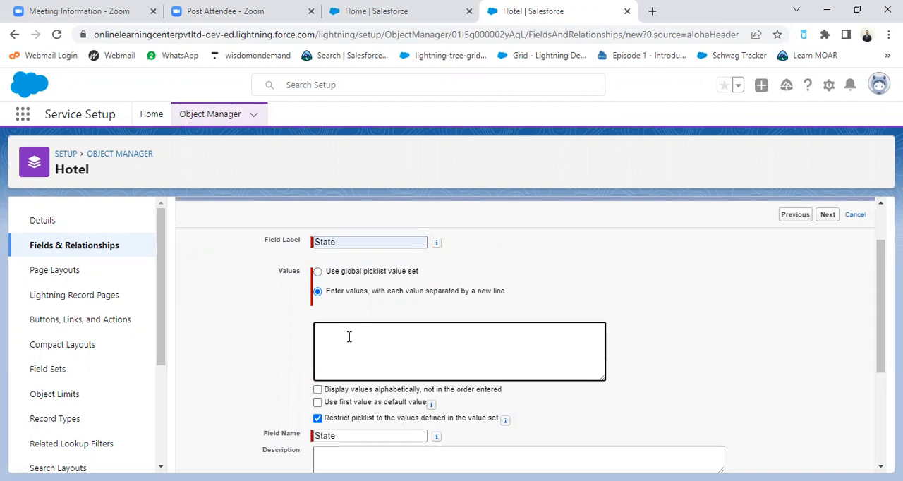
{"action": "type", "text": "Maha"}
{"action": "type", "text": "rashtr"}
{"action": "type", "text": "a "}
{"action": "type", "text": "Ka"}
{"action": "type", "text": "rnata"}
{"action": "type", "text": "k"}
{"action": "double_click", "coordinate": [332, 337]}
{"action": "right_click", "coordinate": [332, 337]}
{"action": "left_click", "coordinate": [369, 194]}
{"action": "key", "text": "Return"}
{"action": "type", "text": "Tamilnadu"}
{"action": "key", "text": "Return"}
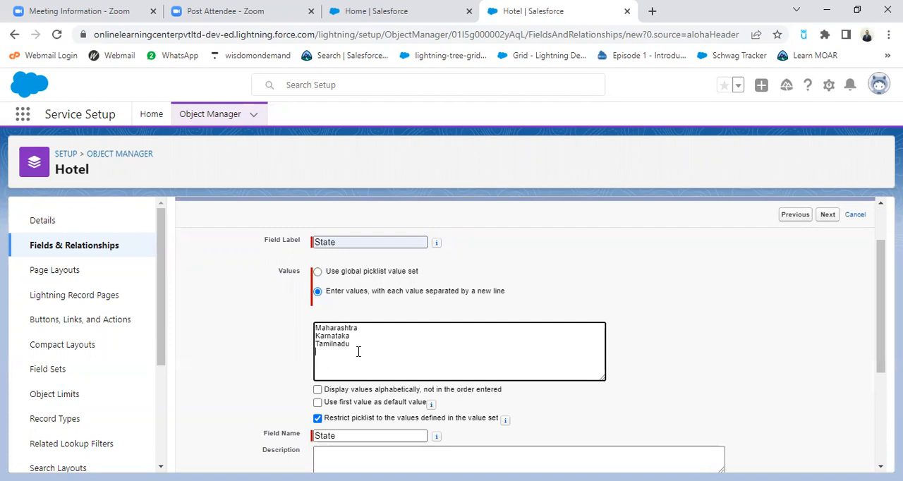
{"action": "type", "text": "UP"}
{"action": "scroll", "coordinate": [417, 343], "scroll_direction": "down", "scroll_amount": 1}
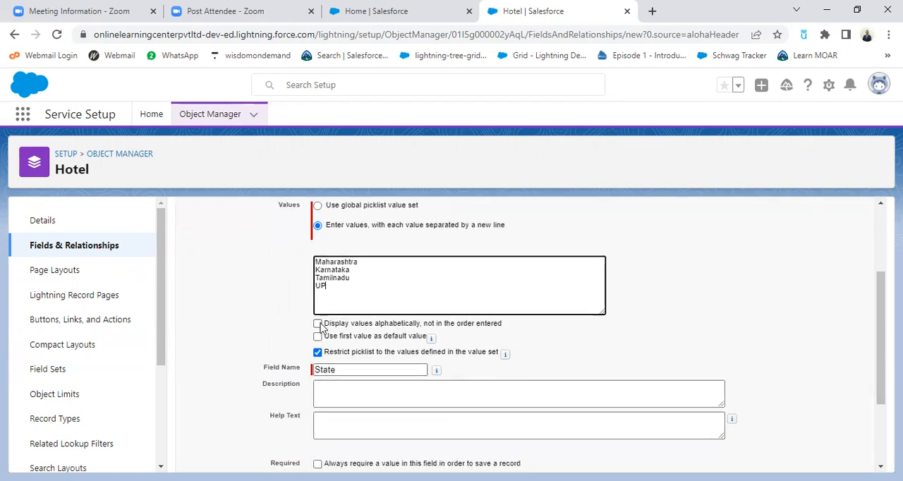
{"action": "scroll", "coordinate": [365, 315], "scroll_direction": "up", "scroll_amount": 1}
{"action": "scroll", "coordinate": [356, 349], "scroll_direction": "down", "scroll_amount": 1}
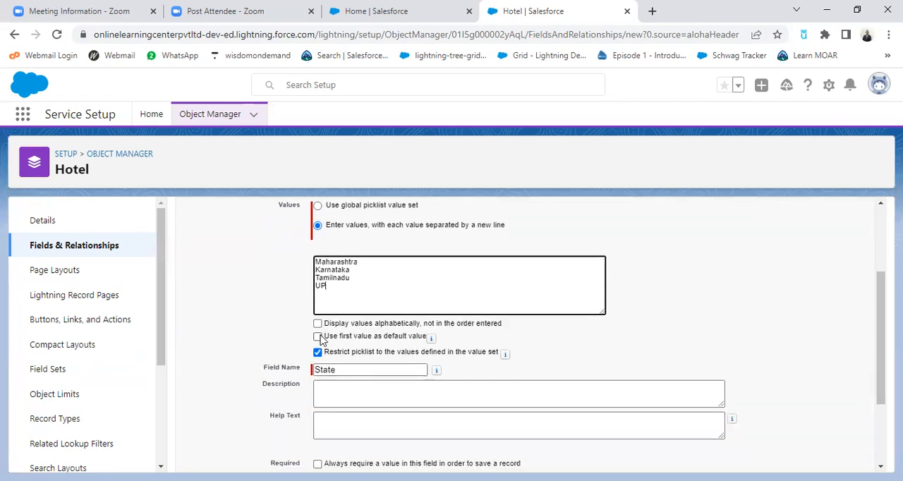
{"action": "left_click_drag", "start_coordinate": [317, 261], "coordinate": [374, 262]}
{"action": "left_click", "coordinate": [363, 296]}
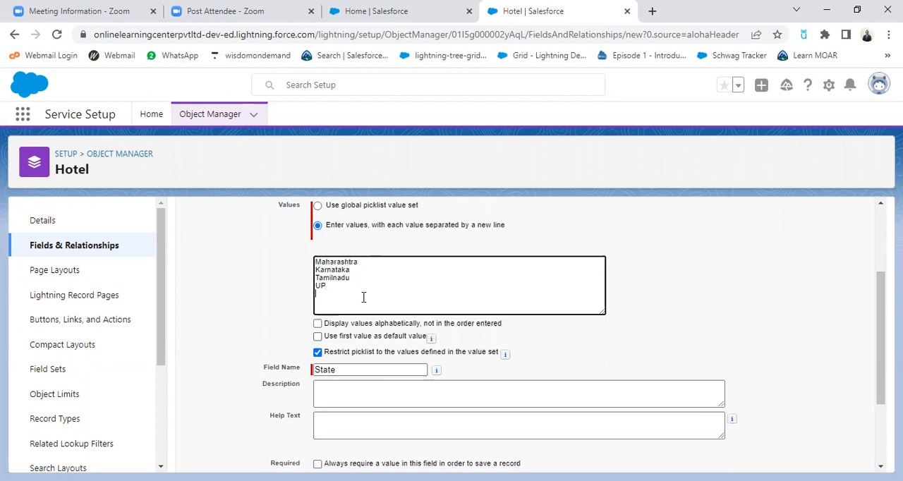
{"action": "left_click", "coordinate": [317, 323]}
{"action": "left_click", "coordinate": [317, 323]}
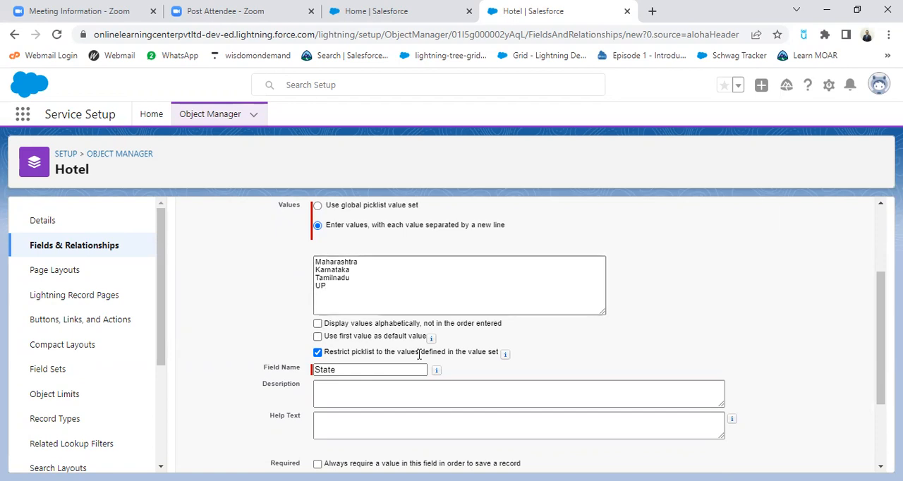
Make the State picklist required, save it with the default field-level security and page layout, and begin another custom field
{"action": "scroll", "coordinate": [419, 355], "scroll_direction": "down", "scroll_amount": 3}
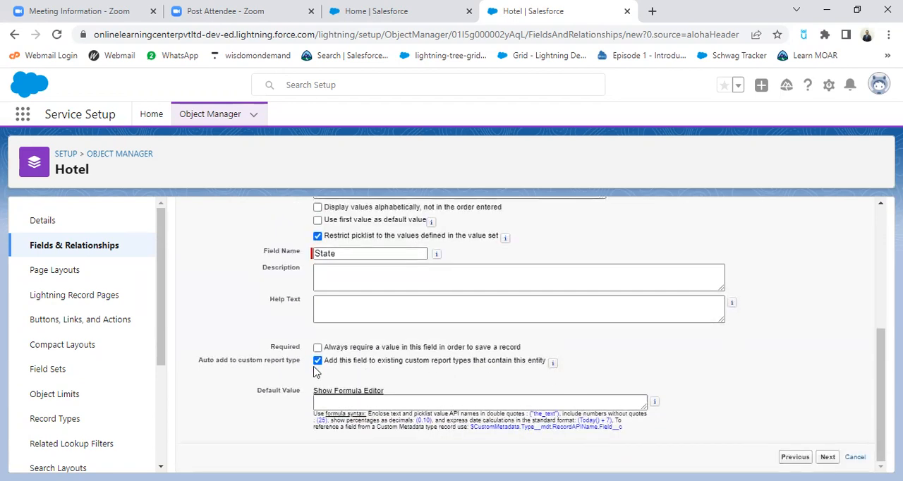
{"action": "left_click", "coordinate": [318, 348]}
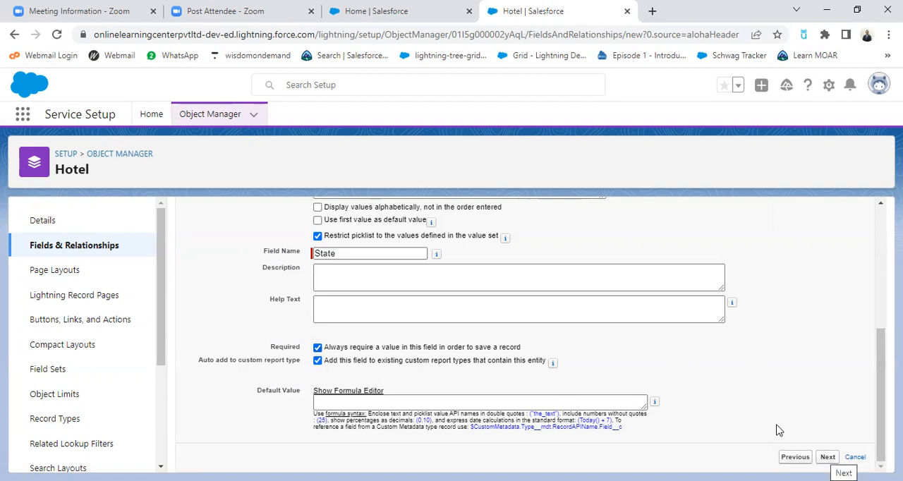
{"action": "left_click", "coordinate": [829, 457]}
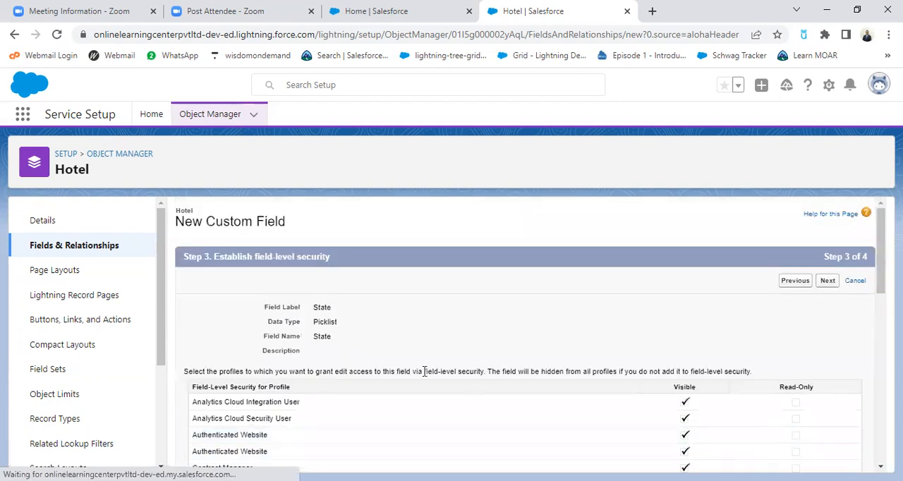
{"action": "left_click", "coordinate": [828, 281]}
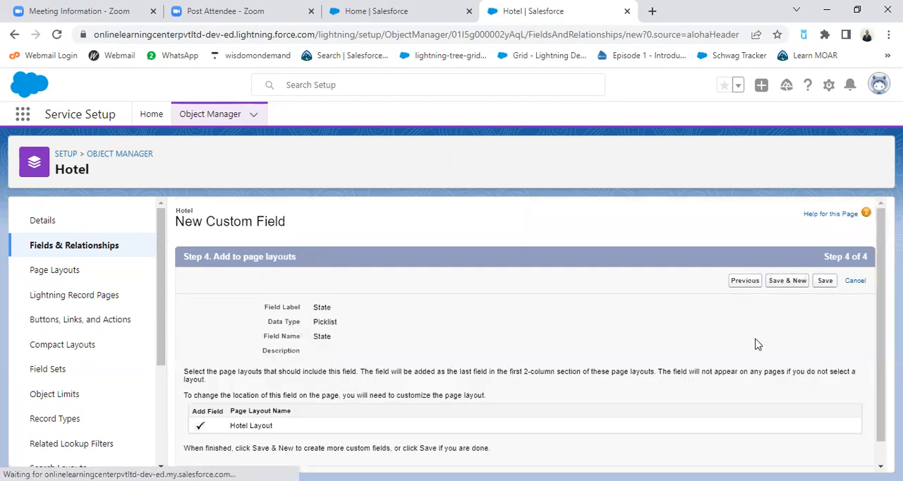
{"action": "left_click", "coordinate": [787, 281]}
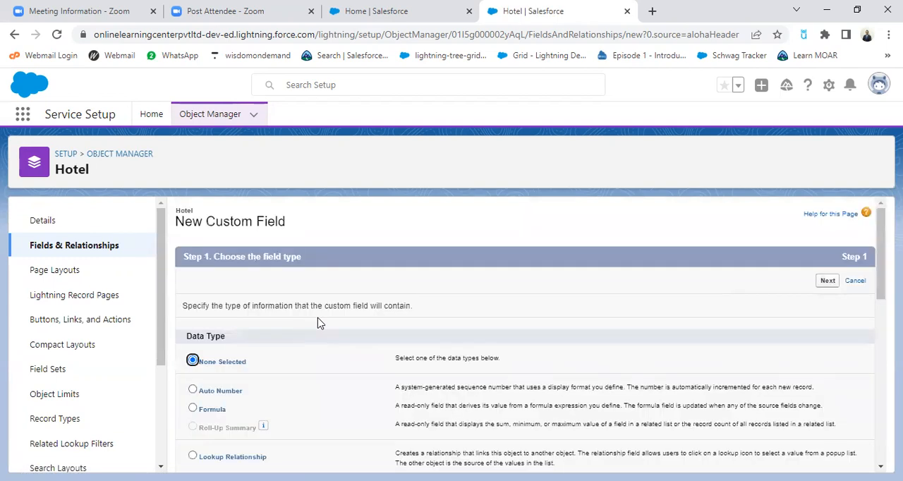
Choose Picklist as the data type for the next Hotel custom field and continue to its details
{"action": "scroll", "coordinate": [321, 328], "scroll_direction": "down", "scroll_amount": 3}
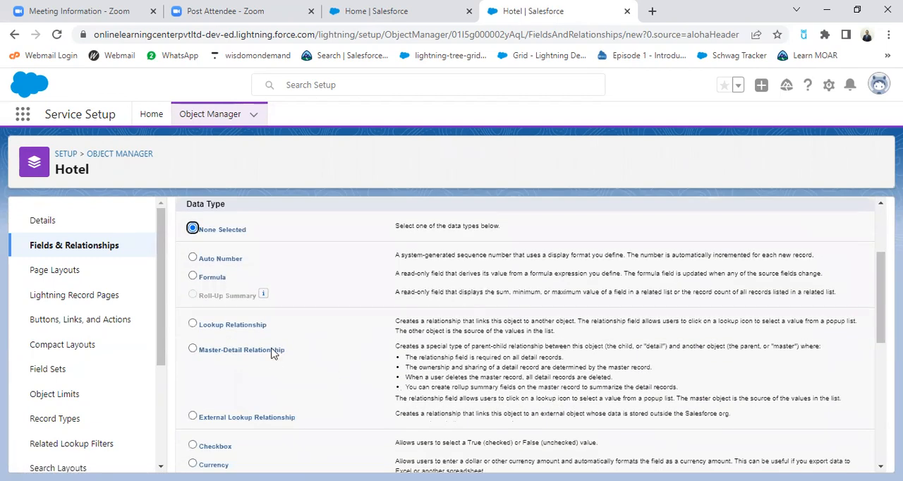
{"action": "scroll", "coordinate": [274, 353], "scroll_direction": "up", "scroll_amount": 3}
{"action": "scroll", "coordinate": [275, 352], "scroll_direction": "down", "scroll_amount": 4}
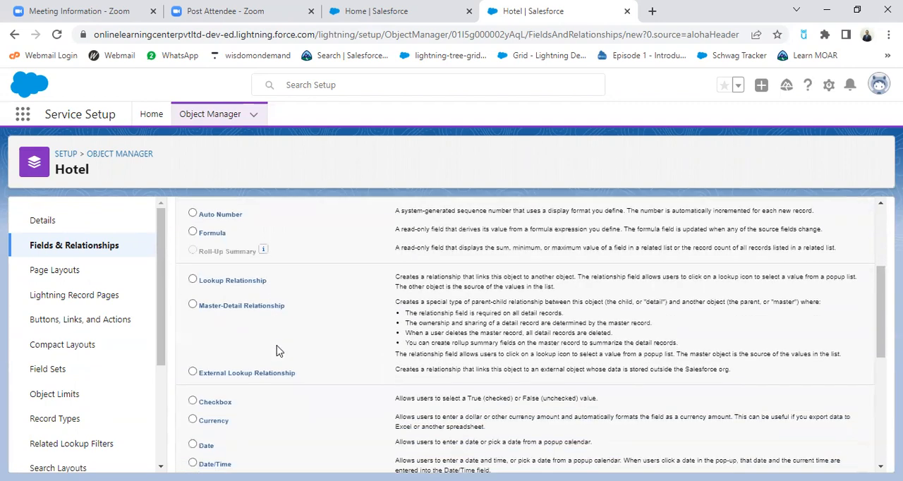
{"action": "scroll", "coordinate": [281, 352], "scroll_direction": "down", "scroll_amount": 3}
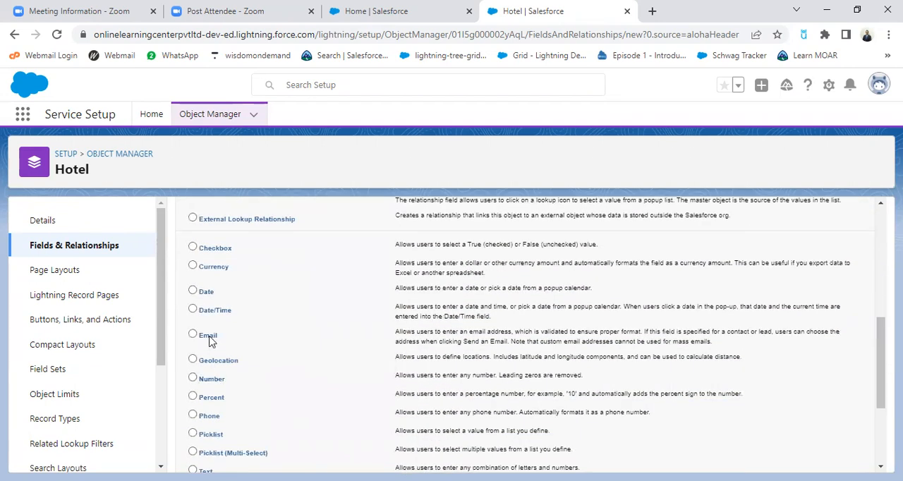
{"action": "scroll", "coordinate": [308, 325], "scroll_direction": "down", "scroll_amount": 1}
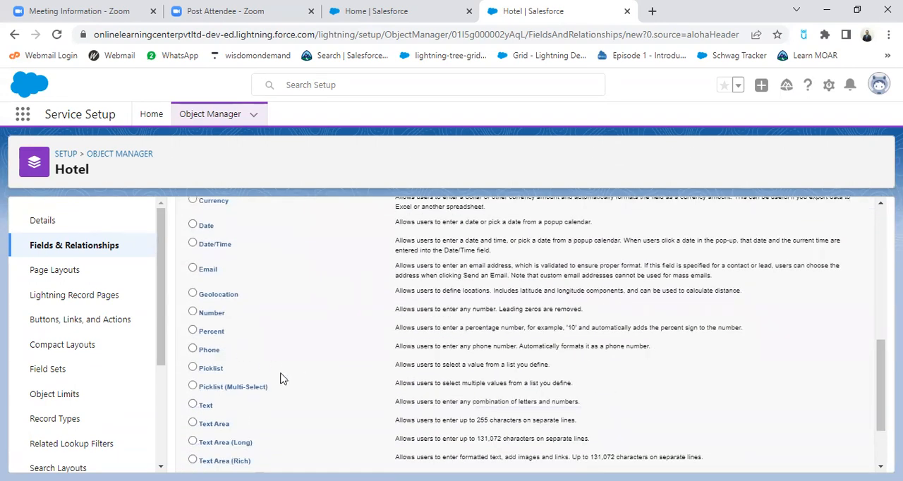
{"action": "left_click", "coordinate": [193, 368]}
{"action": "scroll", "coordinate": [705, 339], "scroll_direction": "up", "scroll_amount": 5}
{"action": "left_click", "coordinate": [827, 282]}
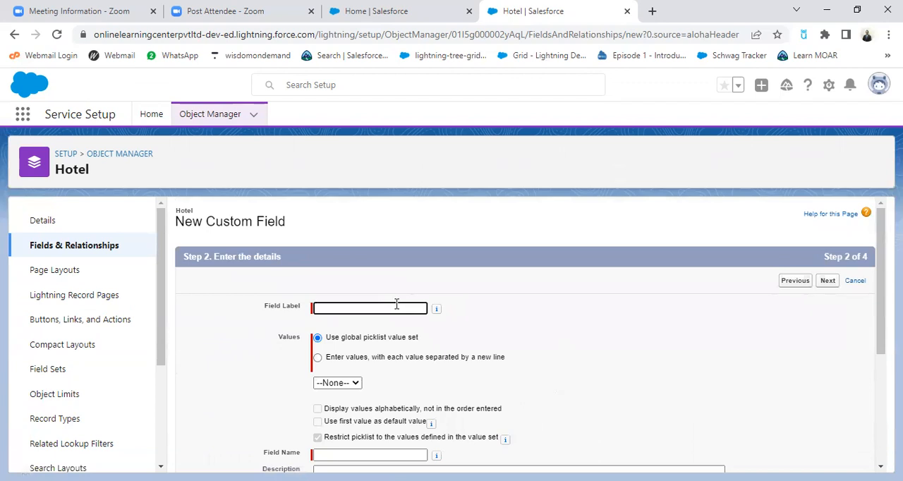
Label the picklist field City and have its values entered manually instead of using a global value set
{"action": "left_click", "coordinate": [399, 304]}
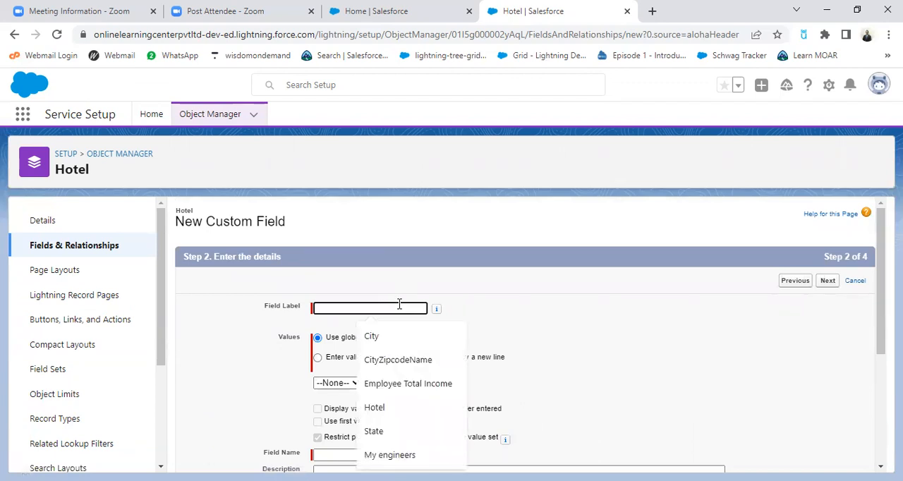
{"action": "left_click", "coordinate": [368, 341]}
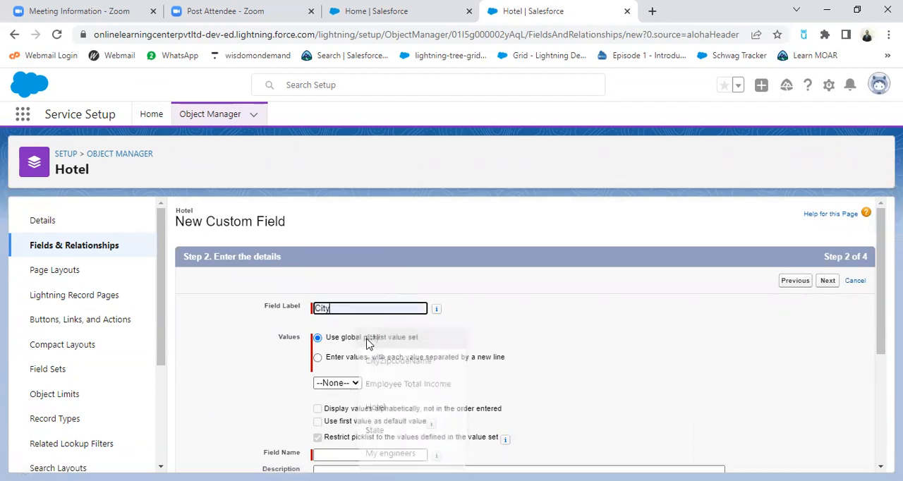
{"action": "left_click", "coordinate": [317, 358]}
Enter Mumbai, Pune, Nagpur and Nashik as City picklist values, each on its own line
{"action": "left_click", "coordinate": [384, 397]}
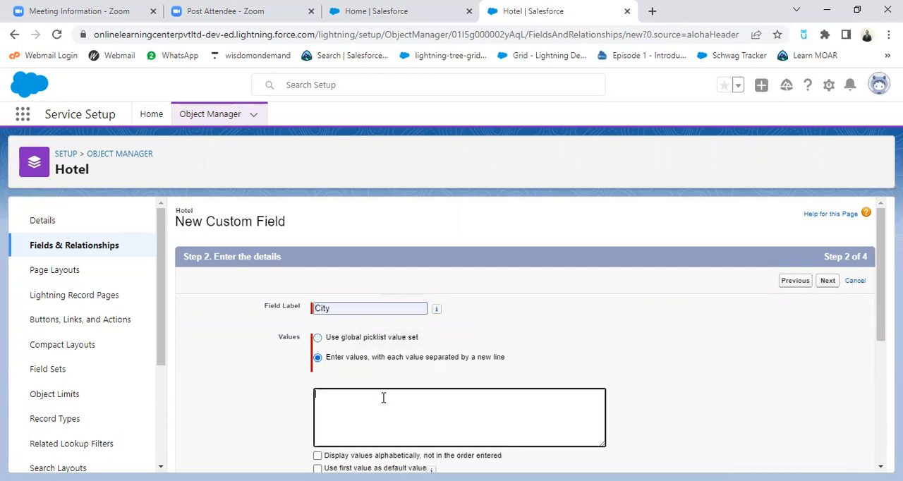
{"action": "type", "text": "Mumbai"}
{"action": "key", "text": "Return"}
{"action": "type", "text": "Pune"}
{"action": "key", "text": "Return"}
{"action": "type", "text": "Nagpur"}
{"action": "key", "text": "Return"}
{"action": "type", "text": "Nashik"}
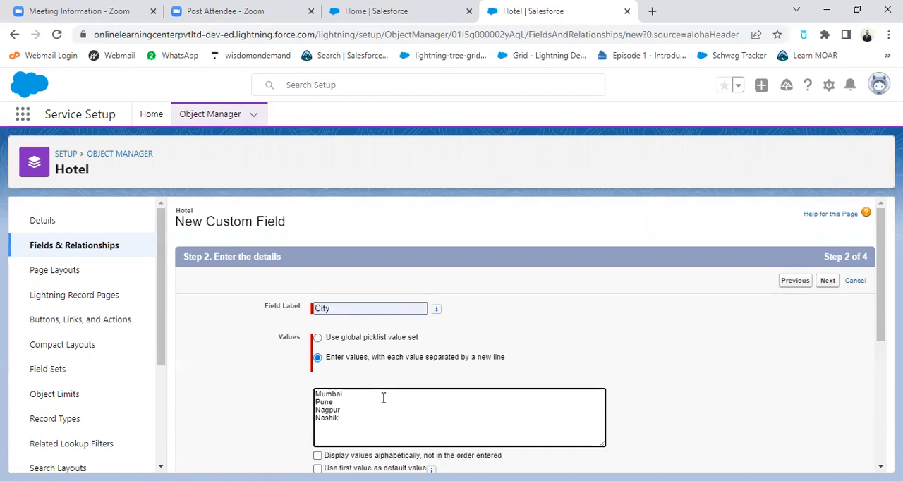
Add Bangalore as the next City value, fixing its spelling with the suggested correction
{"action": "key", "text": "Return"}
{"action": "type", "text": "Banglore"}
{"action": "right_click", "coordinate": [339, 430]}
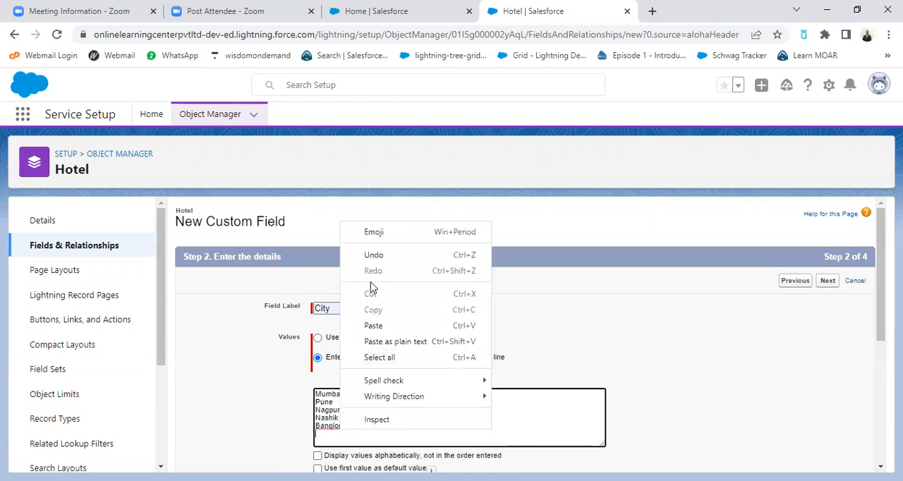
{"action": "left_click", "coordinate": [336, 427]}
{"action": "right_click", "coordinate": [336, 425]}
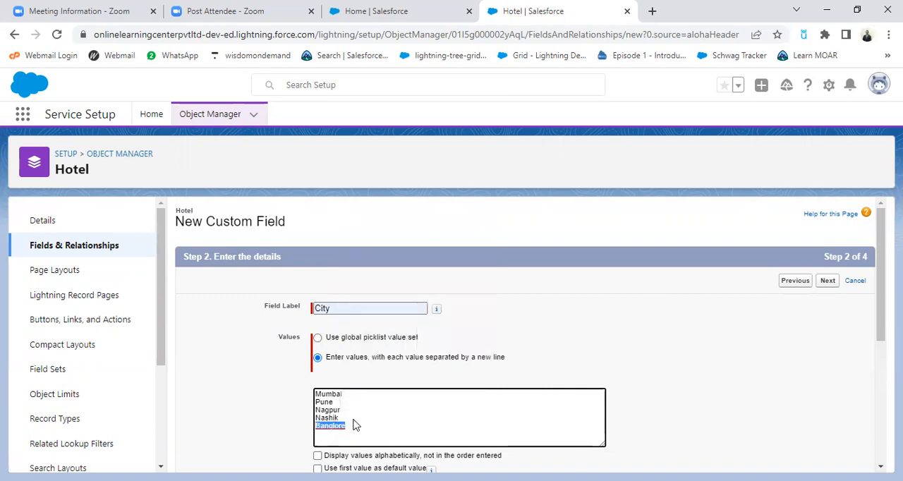
{"action": "left_click", "coordinate": [374, 251]}
Add Mysore and Manglore to the City values on separate lines
{"action": "type", "text": "My"}
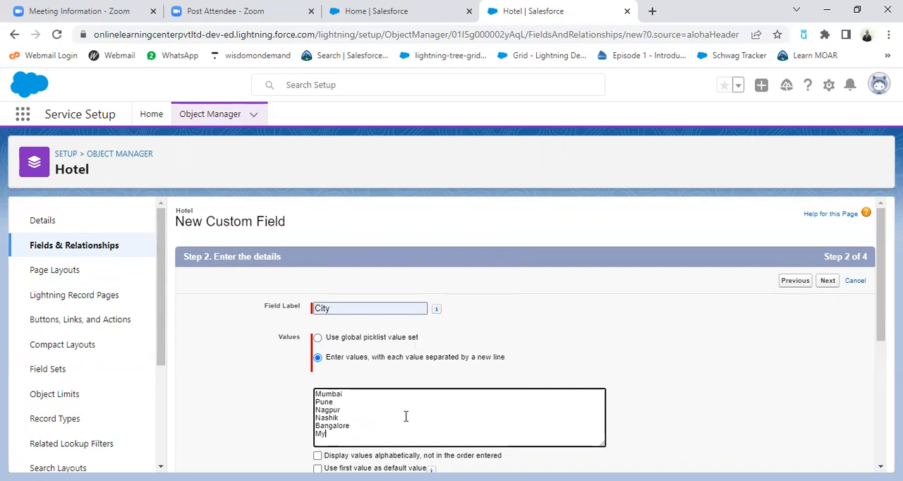
{"action": "type", "text": "sore"}
{"action": "key", "text": "Return"}
{"action": "type", "text": "Manglore"}
{"action": "key", "text": "Return"}
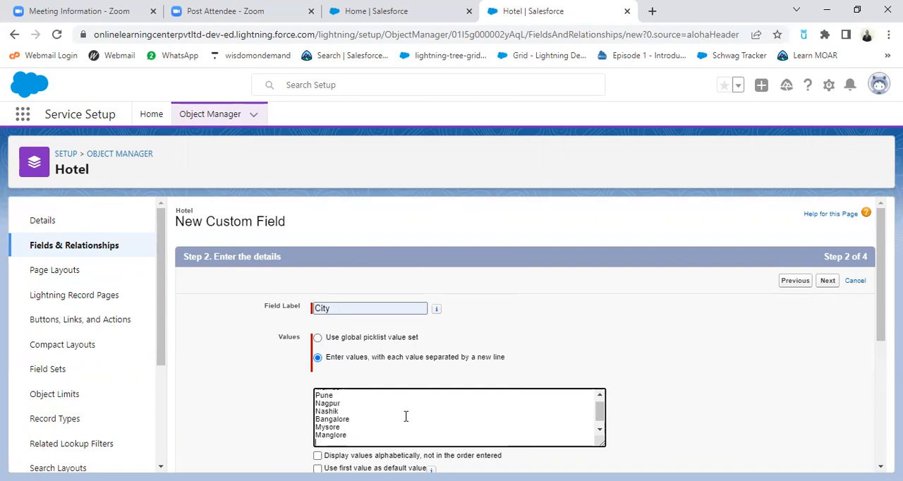
Correct the misspelled Manglore entry to Mangalore using the spelling suggestion
{"action": "key", "text": "Left"}
{"action": "key", "text": "Left"}
{"action": "key", "text": "Left"}
{"action": "key", "text": "Home"}
{"action": "key", "text": "shift+End"}
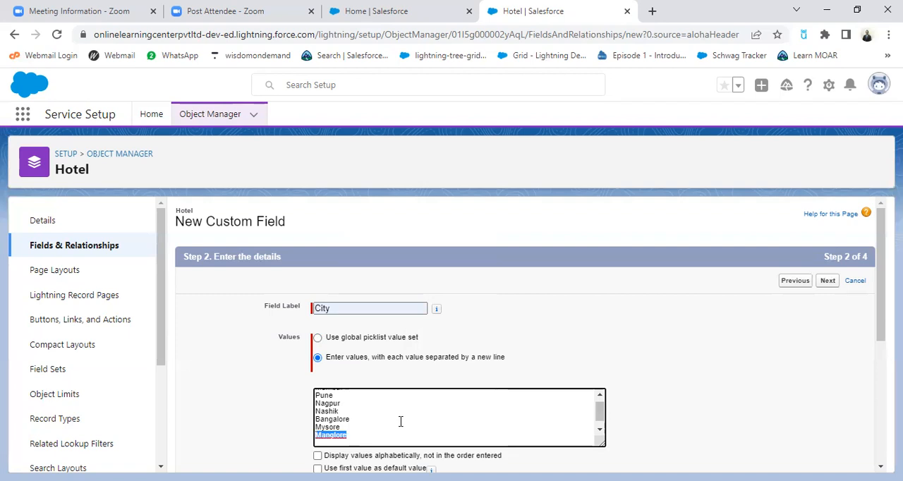
{"action": "right_click", "coordinate": [340, 435]}
{"action": "left_click", "coordinate": [371, 291]}
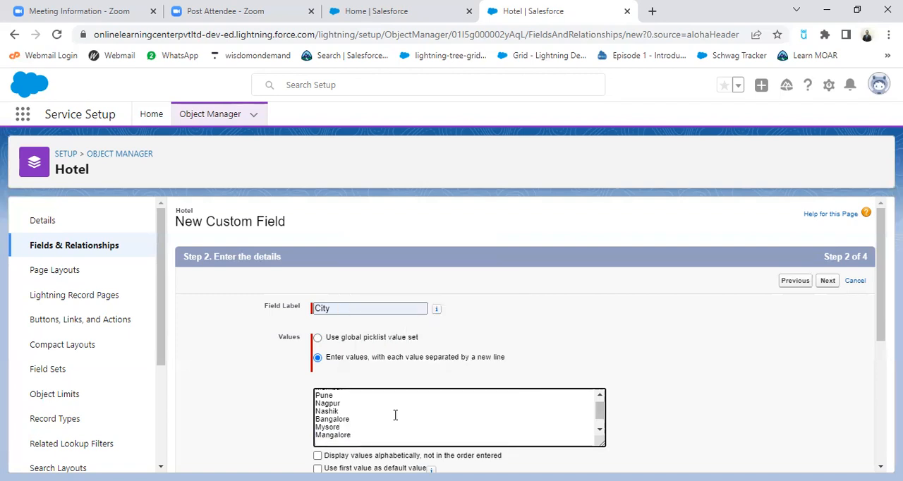
Add Chennai and Salem to the City values on separate lines, removing the extra letter from Salem
{"action": "type", "text": "Chennai"}
{"action": "key", "text": "Return"}
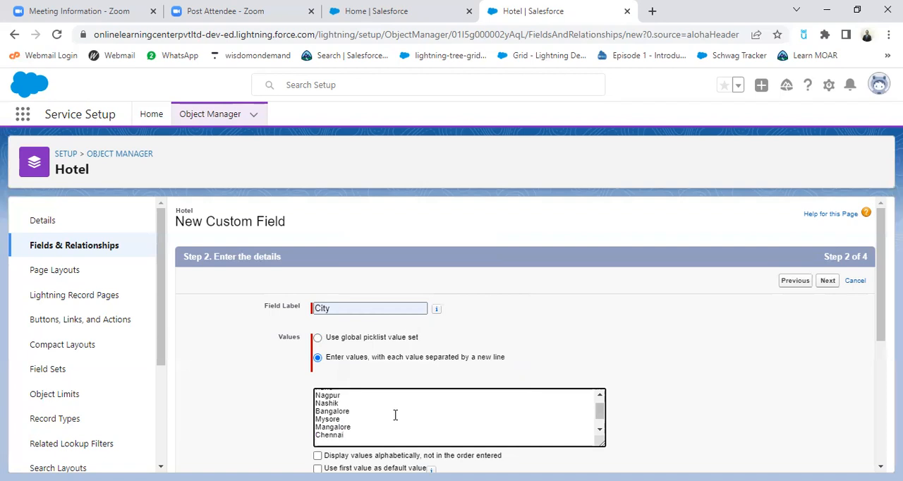
{"action": "type", "text": "Salemn"}
{"action": "key", "text": "Return"}
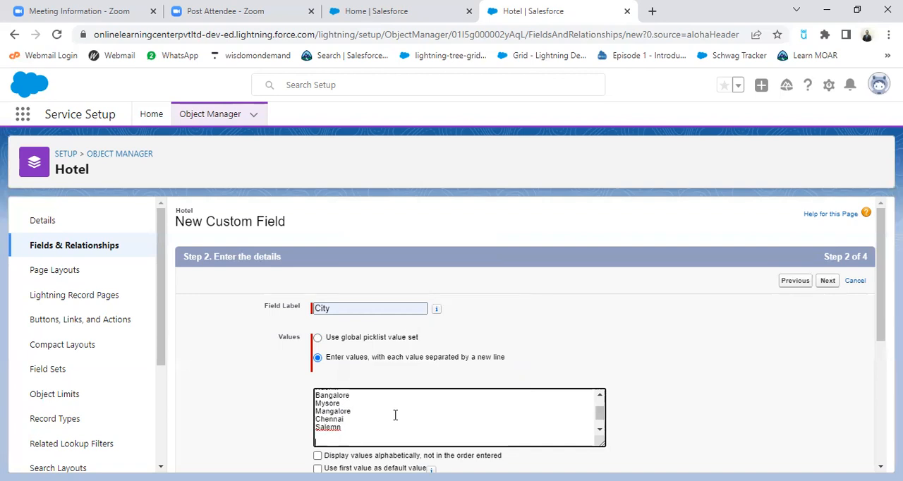
{"action": "left_click", "coordinate": [358, 428]}
{"action": "key", "text": "BackSpace"}
Add Tirupur, Noida and Kanpur to the City values, applying the suggested spelling for Tirupur
{"action": "type", "text": "Tiruppur "}
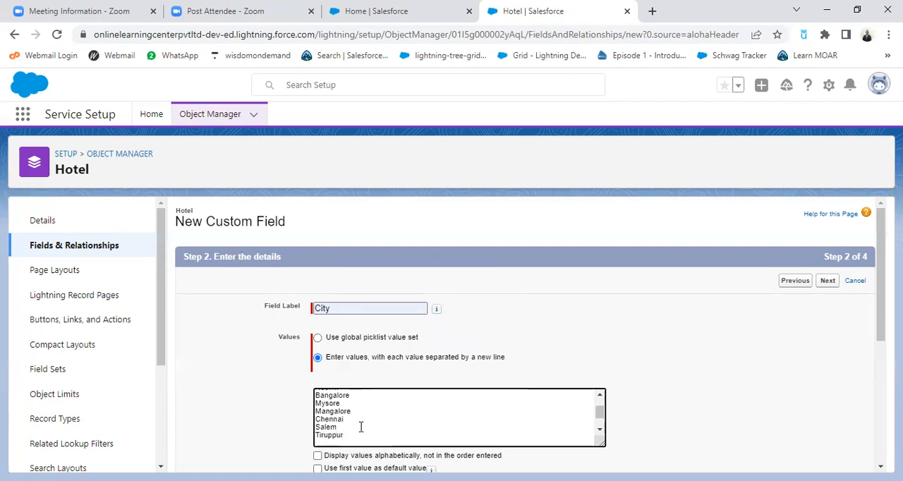
{"action": "type", "text": "Noida"}
{"action": "key", "text": "Return"}
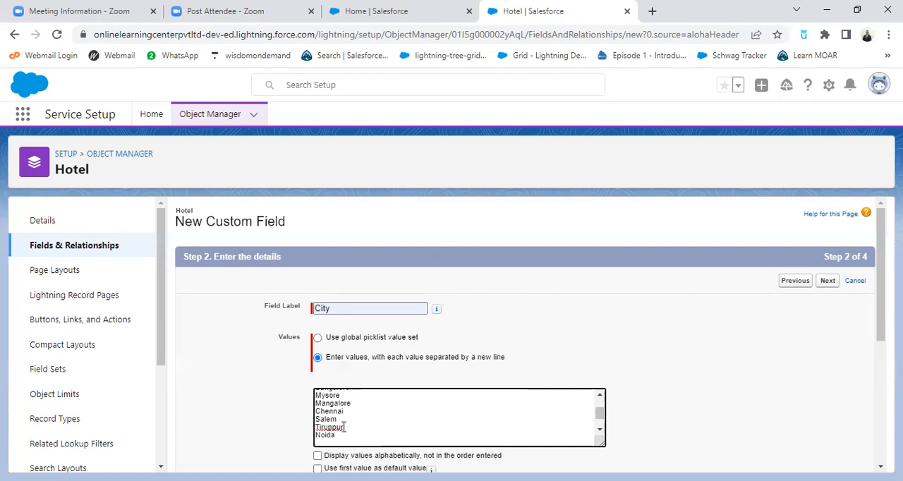
{"action": "double_click", "coordinate": [332, 427]}
{"action": "right_click", "coordinate": [340, 427]}
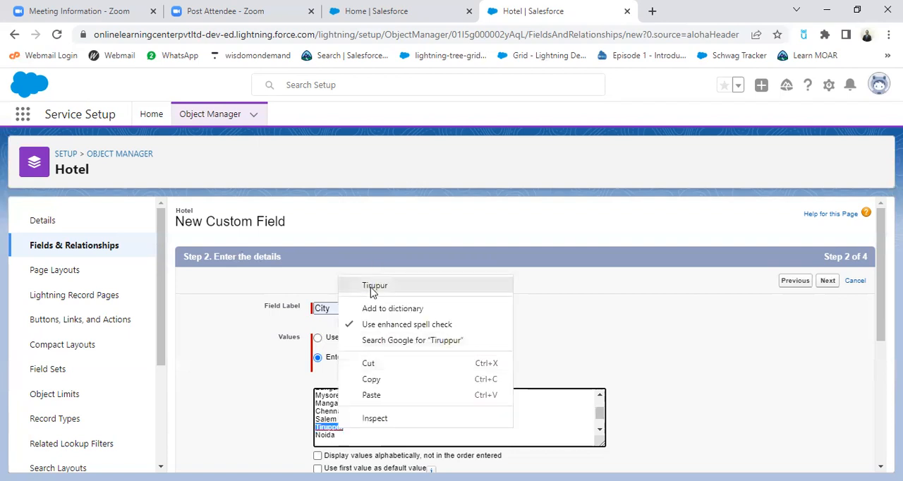
{"action": "left_click", "coordinate": [374, 286]}
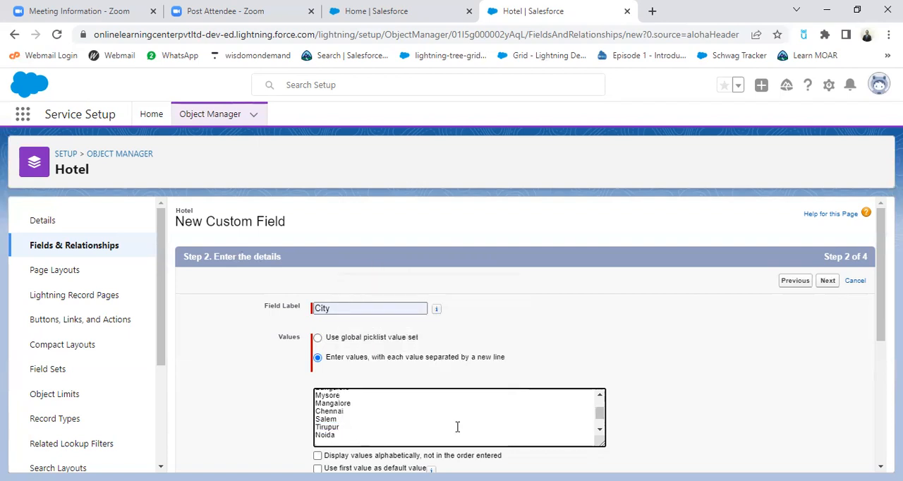
{"action": "type", "text": "Kanpur"}
Set the City values to display alphabetically and make the field required for saving a record
{"action": "scroll", "coordinate": [544, 373], "scroll_direction": "down", "scroll_amount": 3}
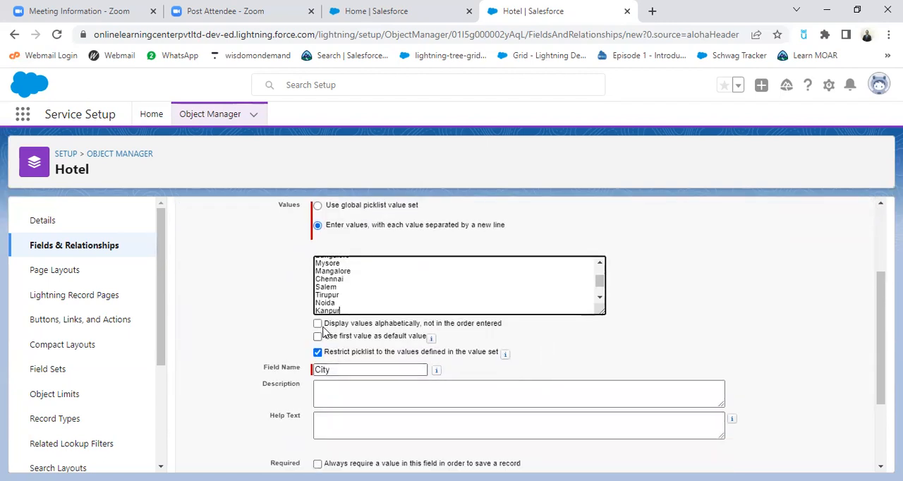
{"action": "left_click", "coordinate": [318, 324]}
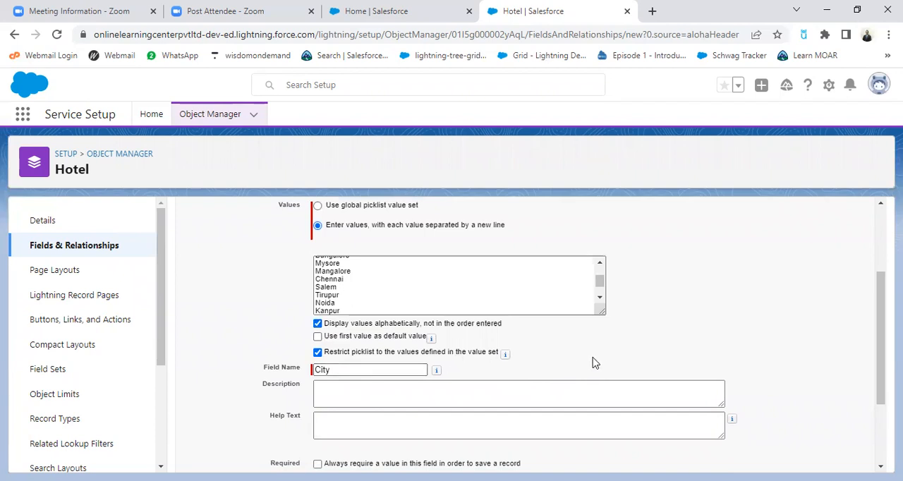
{"action": "scroll", "coordinate": [595, 364], "scroll_direction": "down", "scroll_amount": 1}
{"action": "scroll", "coordinate": [487, 317], "scroll_direction": "down", "scroll_amount": 1}
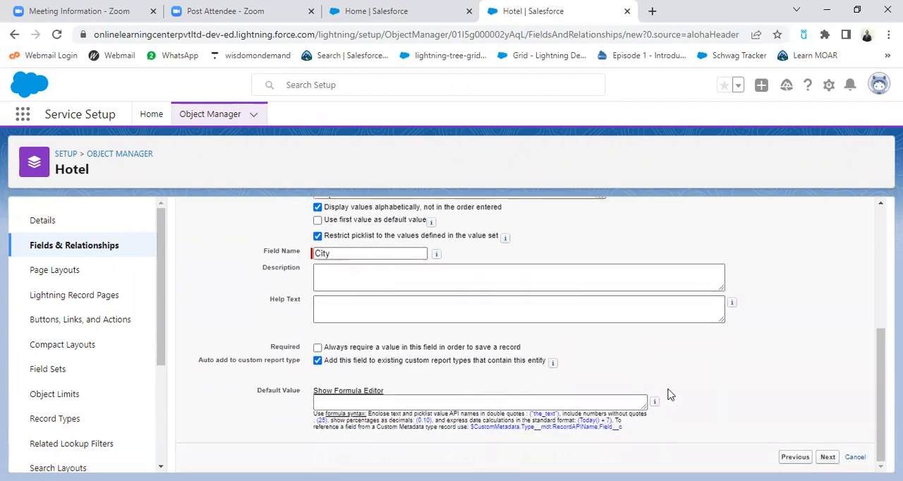
{"action": "left_click", "coordinate": [318, 347]}
Save the City field with the default field-level security and the Hotel Layout page layout
{"action": "key", "text": "Return"}
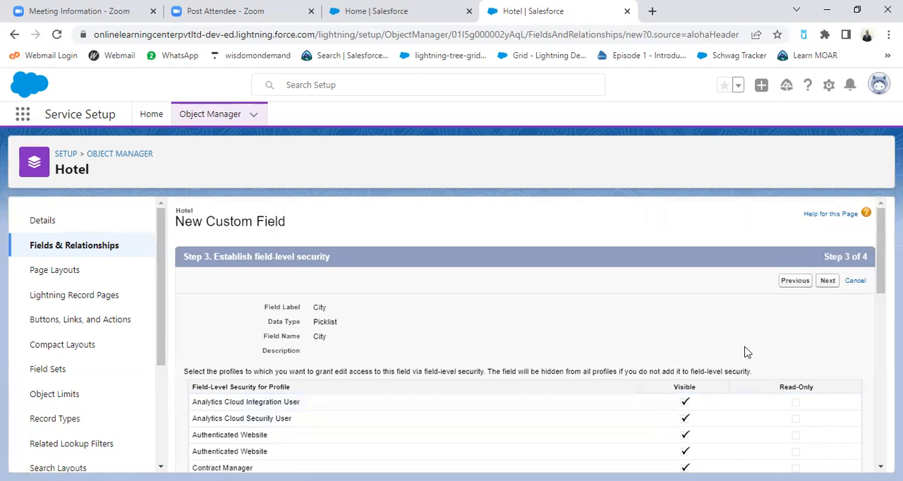
{"action": "left_click", "coordinate": [826, 283]}
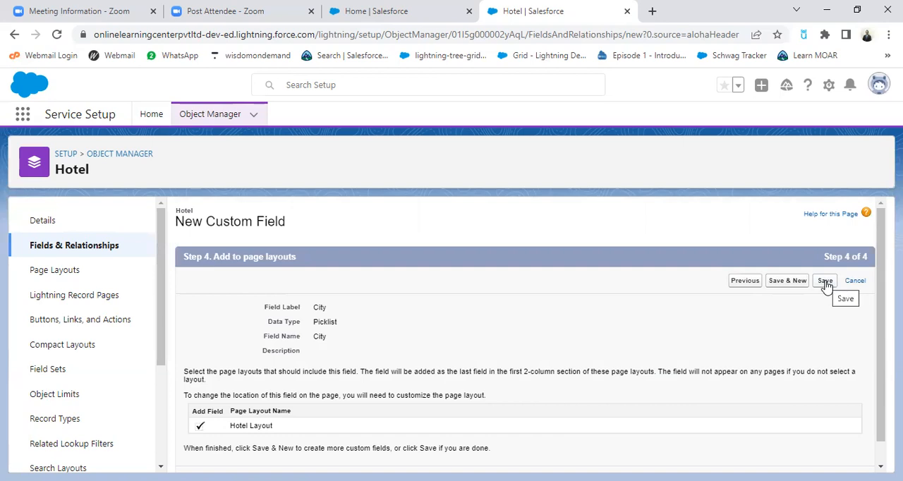
{"action": "left_click", "coordinate": [825, 283]}
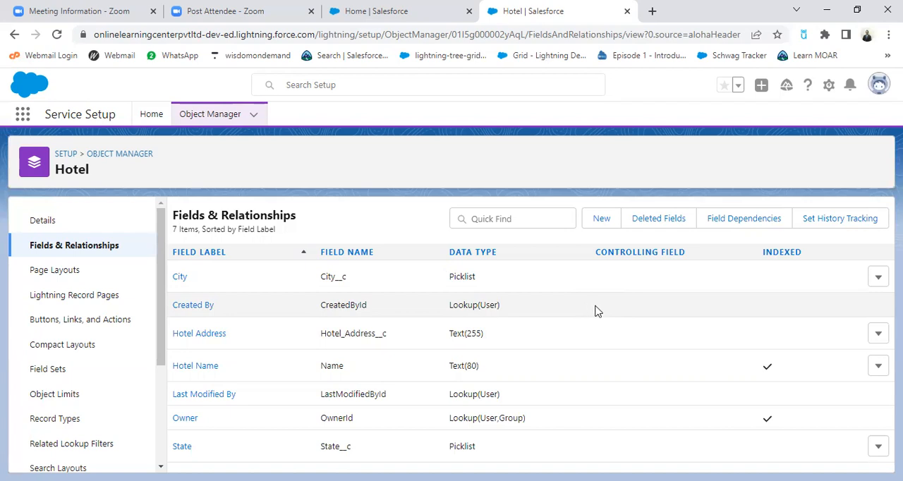
Start a new Hotel field dependency with State as controlling field and City as dependent field, and continue to its value matrix
{"action": "left_click", "coordinate": [747, 221]}
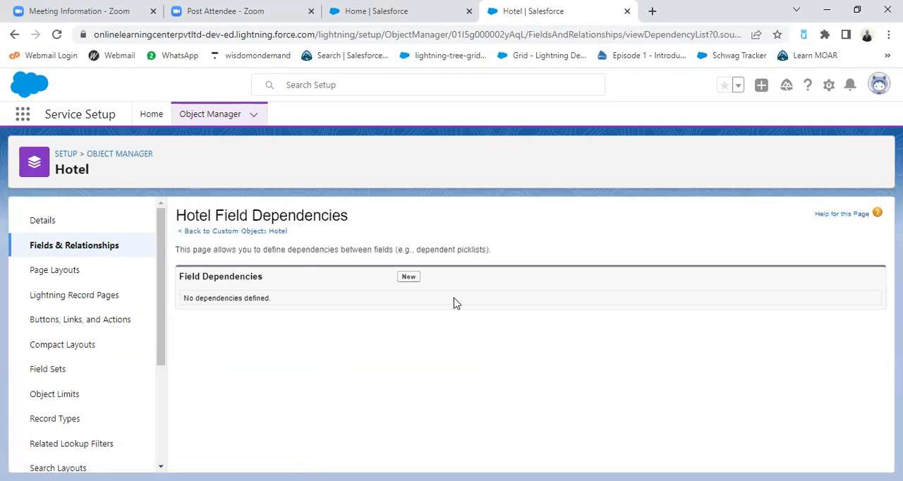
{"action": "left_click", "coordinate": [411, 279]}
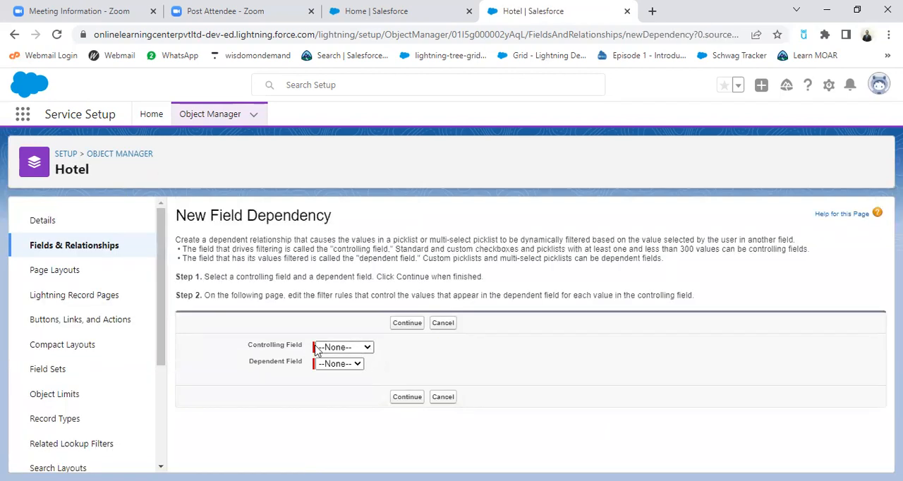
{"action": "left_click", "coordinate": [369, 351]}
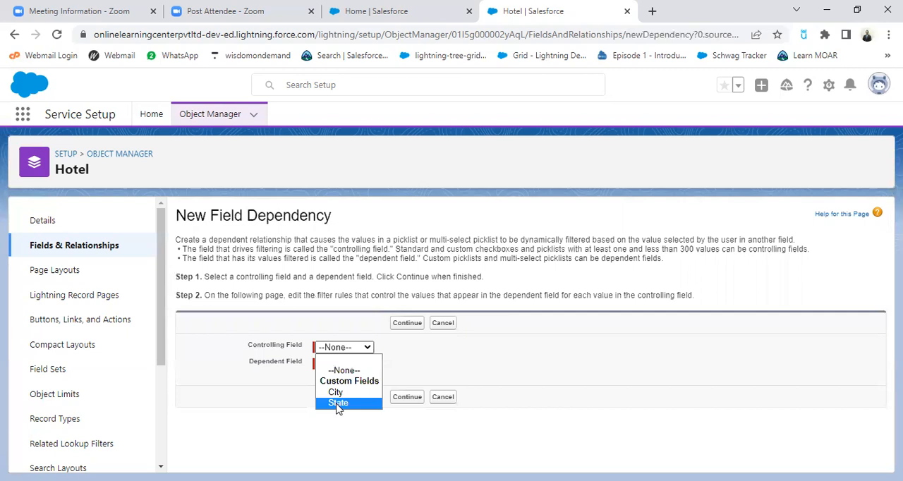
{"action": "left_click", "coordinate": [338, 403]}
{"action": "left_click", "coordinate": [357, 365]}
{"action": "left_click", "coordinate": [336, 387]}
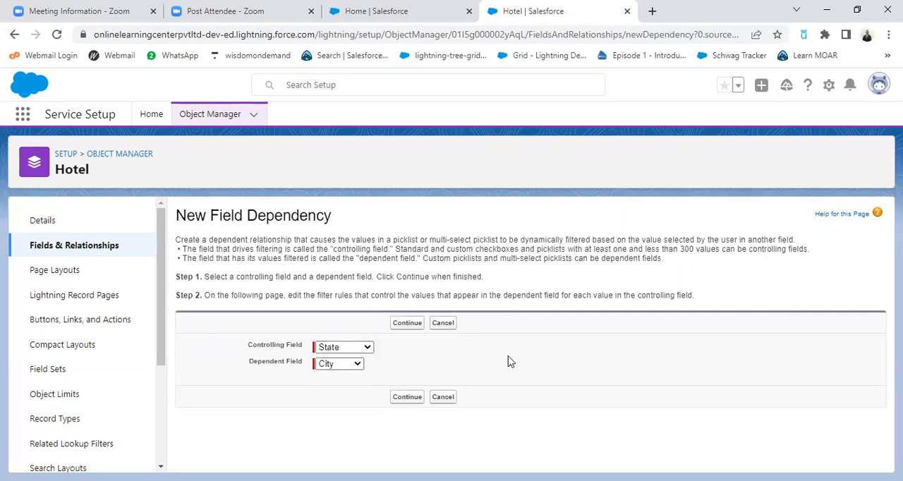
{"action": "left_click", "coordinate": [405, 326]}
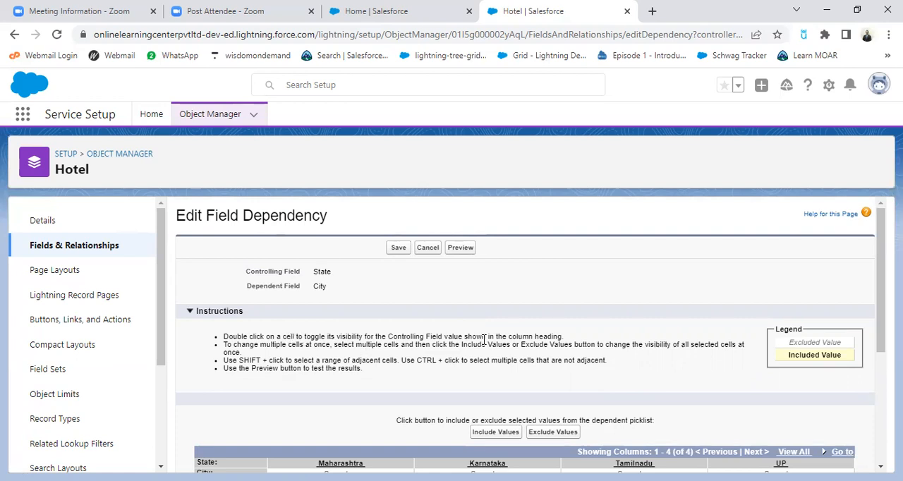
Select Mumbai, Nagpur, Nashik and Pune as the cities for Maharashtra in the field dependency matrix
{"action": "scroll", "coordinate": [513, 372], "scroll_direction": "down", "scroll_amount": 2}
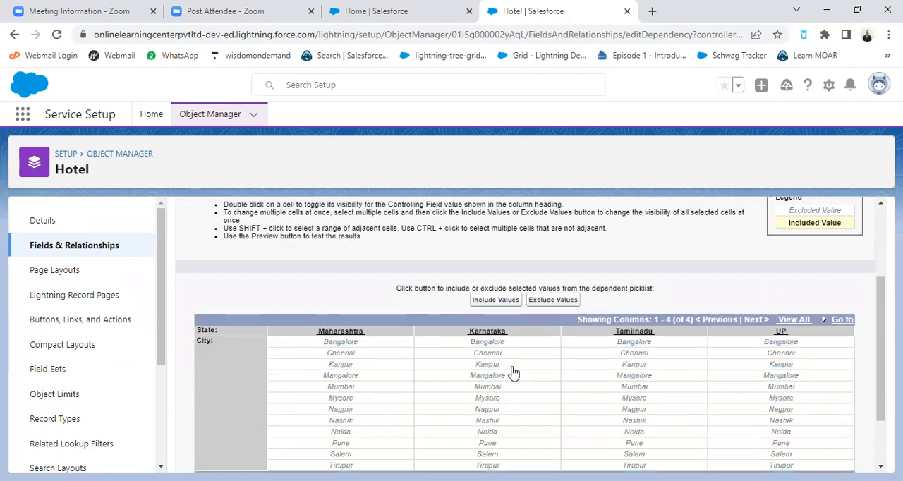
{"action": "scroll", "coordinate": [513, 373], "scroll_direction": "up", "scroll_amount": 2}
{"action": "scroll", "coordinate": [560, 332], "scroll_direction": "down", "scroll_amount": 3}
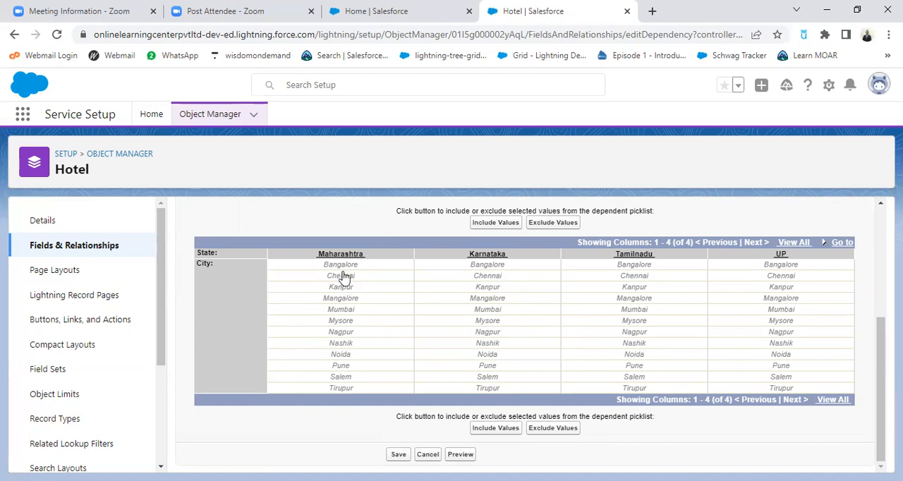
{"action": "left_click", "coordinate": [349, 312]}
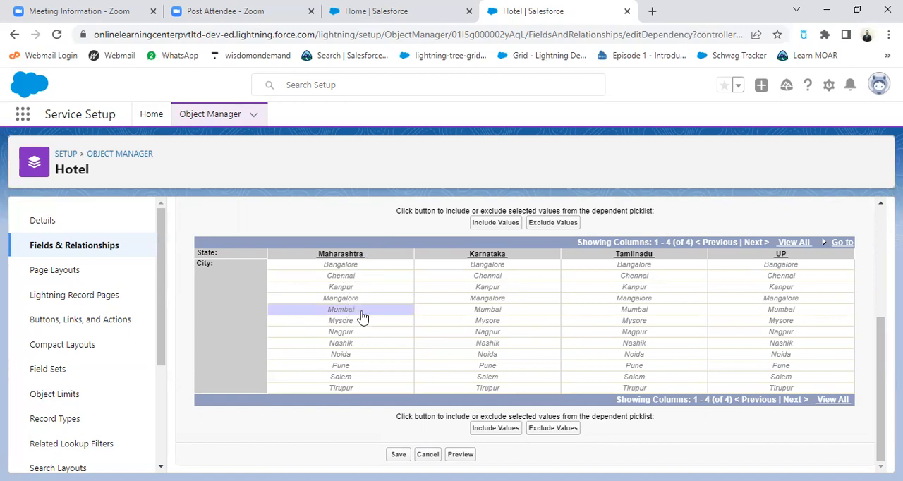
{"action": "left_click", "coordinate": [353, 338]}
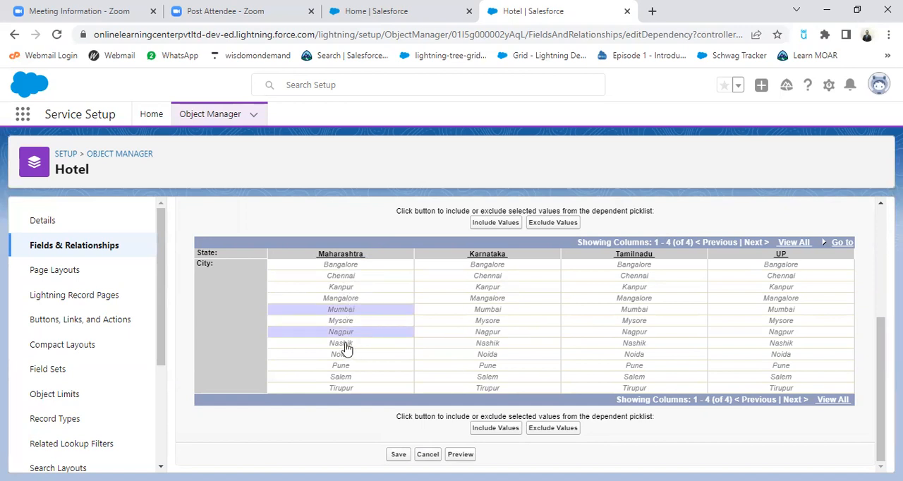
{"action": "left_click", "coordinate": [354, 348]}
{"action": "left_click", "coordinate": [338, 367]}
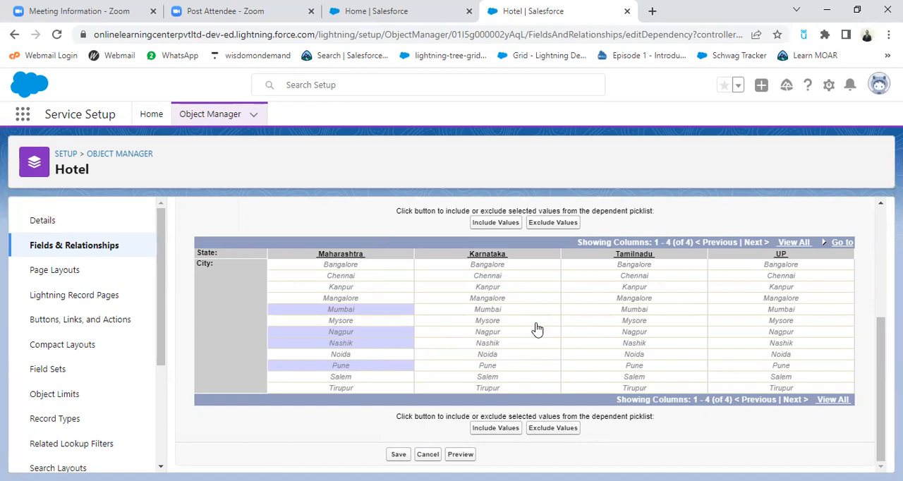
Add Bangalore, Mysore and Mangalore for Karnataka, and Chennai, Salem and Tirupur for Tamilnadu to the selection
{"action": "left_click", "coordinate": [498, 265]}
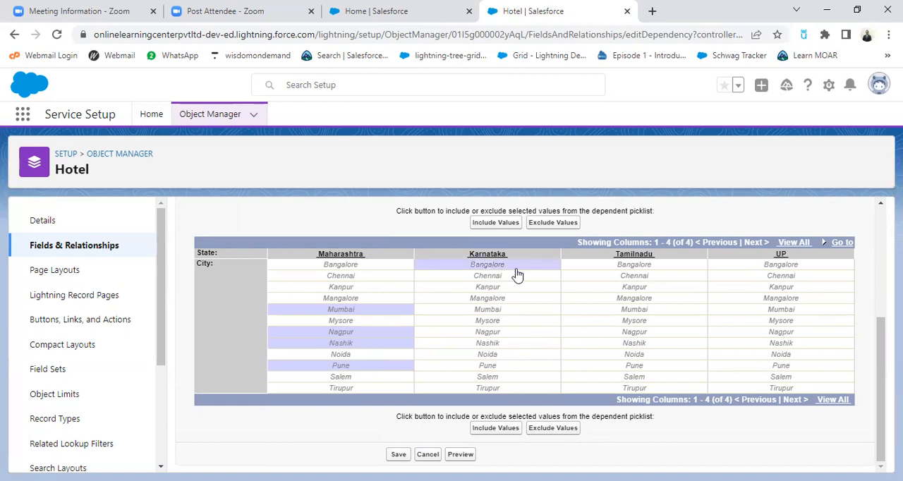
{"action": "left_click", "coordinate": [495, 321]}
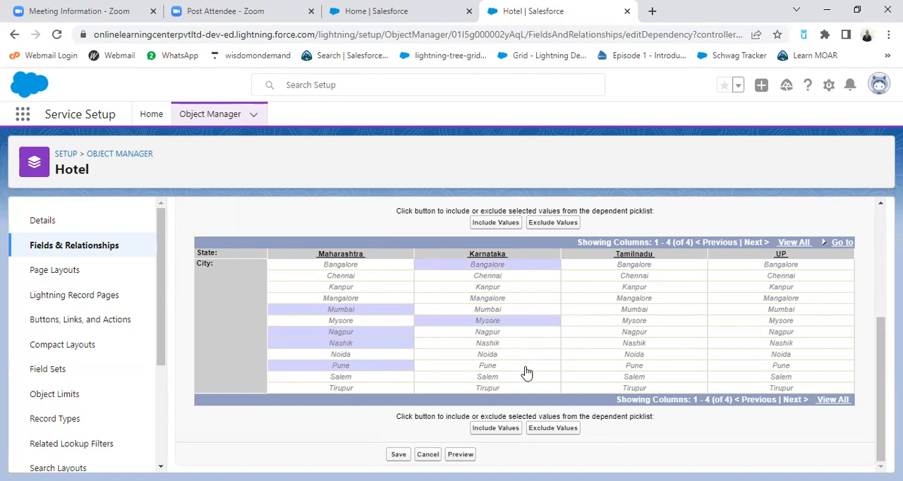
{"action": "left_click", "coordinate": [491, 302]}
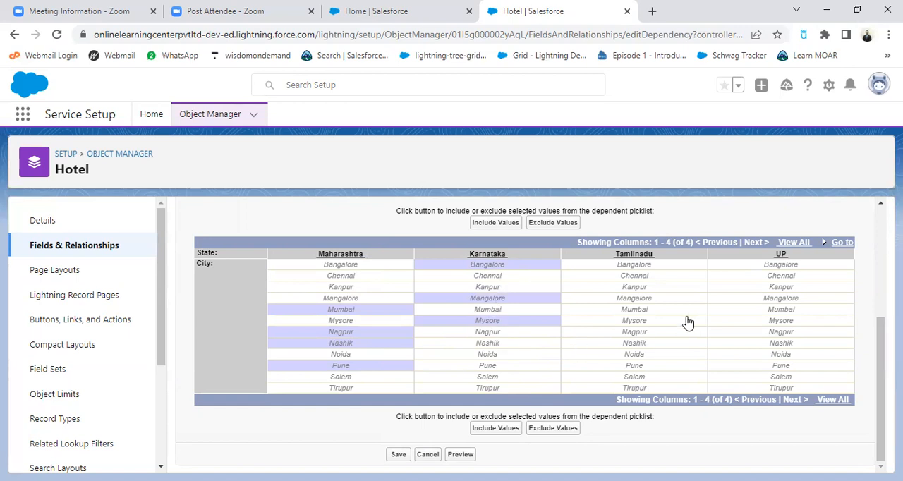
{"action": "left_click", "coordinate": [641, 279]}
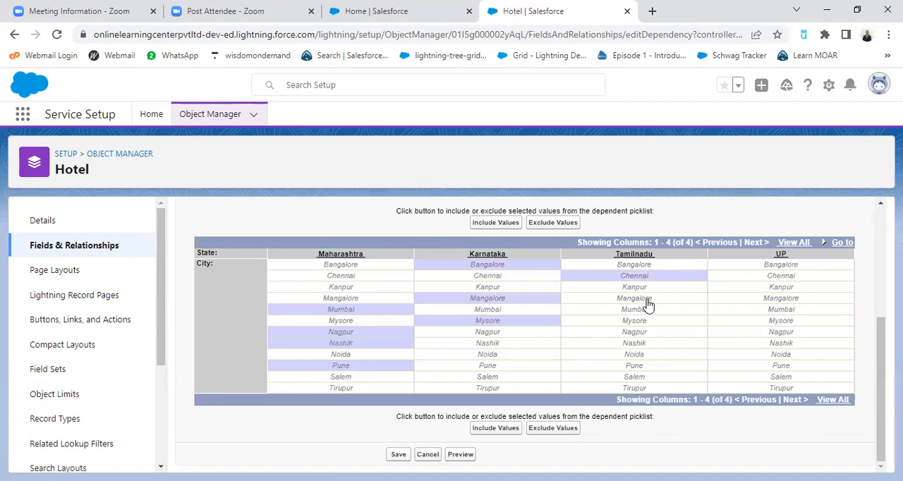
{"action": "left_click", "coordinate": [646, 379]}
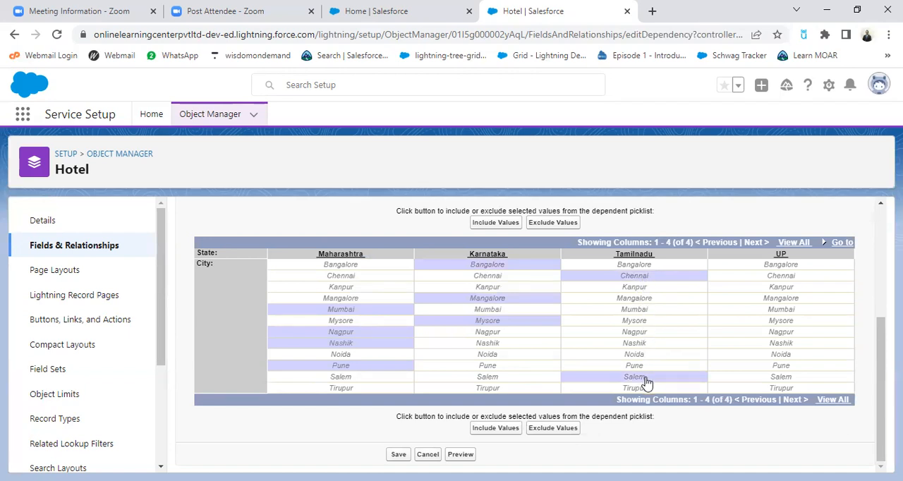
{"action": "left_click", "coordinate": [649, 389]}
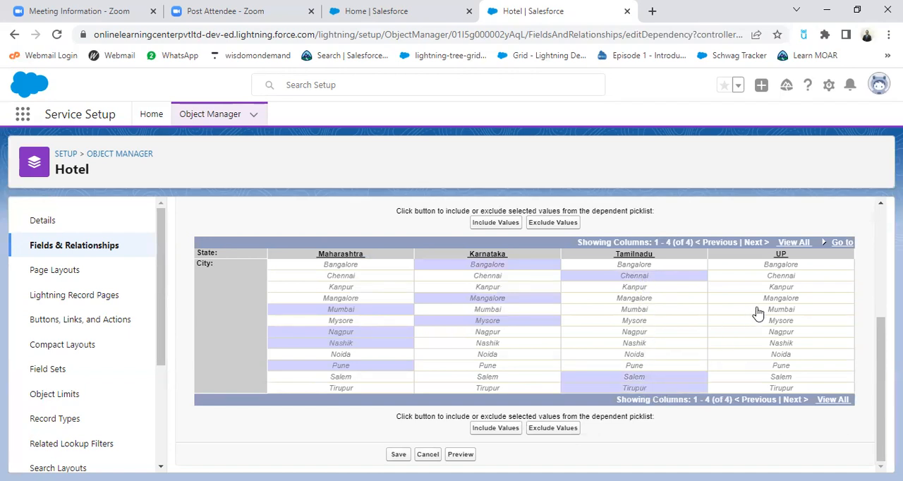
Add Kanpur and Noida for UP to the selection and include all selected city values in the dependency
{"action": "left_click", "coordinate": [784, 287]}
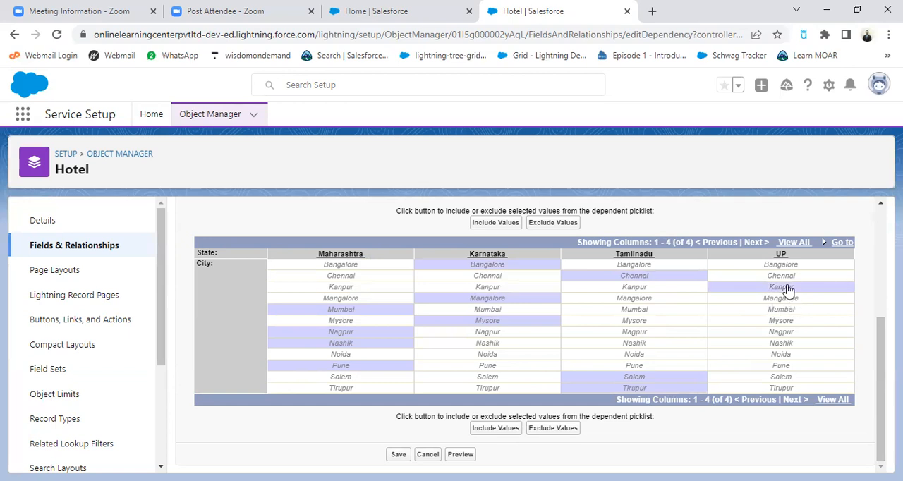
{"action": "left_click", "coordinate": [781, 355]}
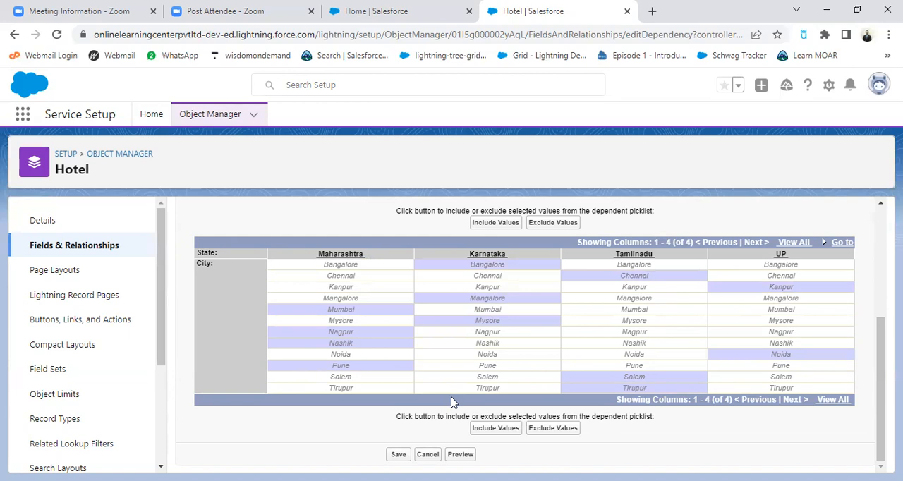
{"action": "left_click", "coordinate": [498, 224]}
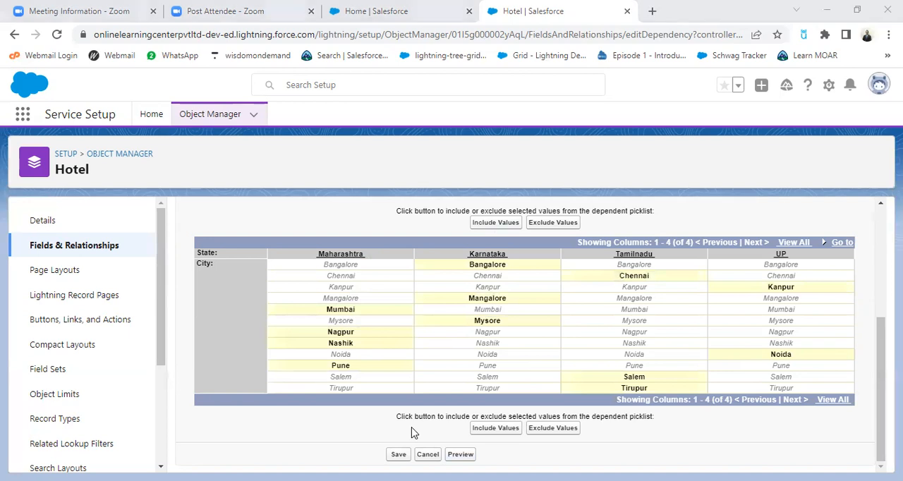
Test the dependency preview by choosing Maharashtra as State and Pune as City
{"action": "key", "text": "alt+Down"}
{"action": "key", "text": "Down"}
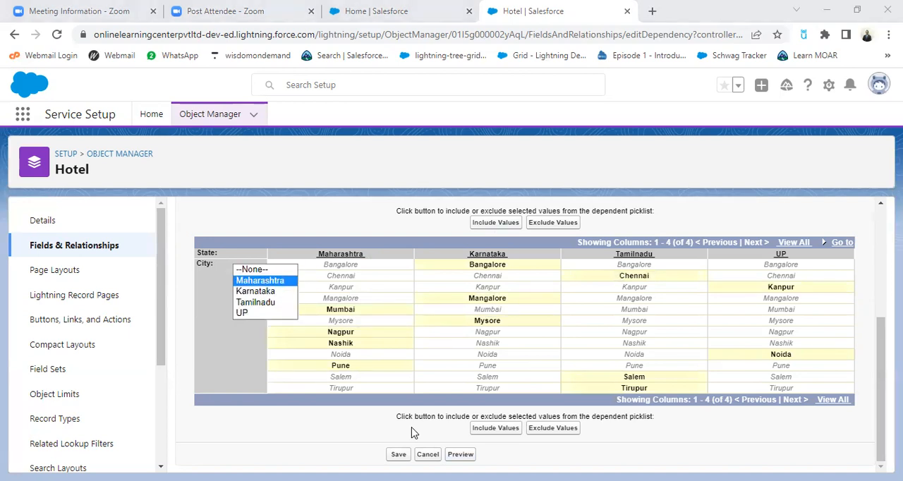
{"action": "key", "text": "Return"}
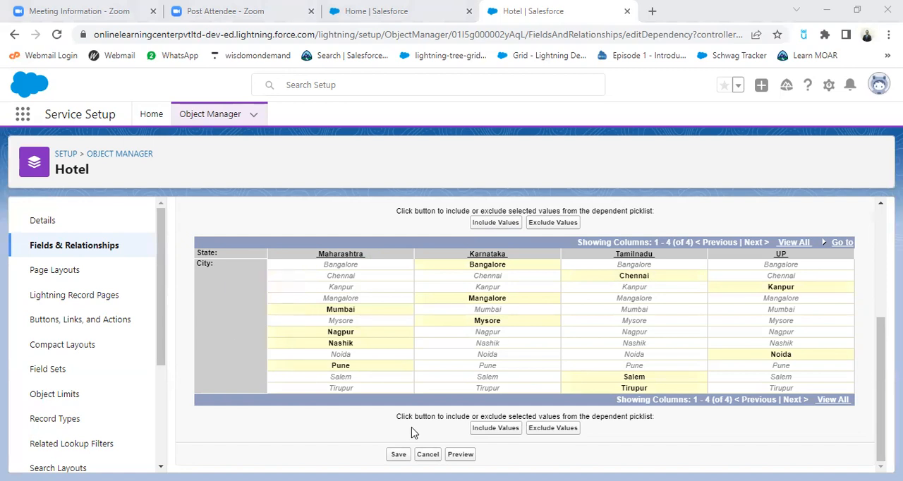
{"action": "key", "text": "alt+Down"}
{"action": "key", "text": "Down"}
{"action": "key", "text": "Down"}
{"action": "key", "text": "Up"}
{"action": "key", "text": "Down"}
{"action": "key", "text": "Down"}
Test the preview with UP as State and Noida as City, and save the field dependency
{"action": "key", "text": "Down"}
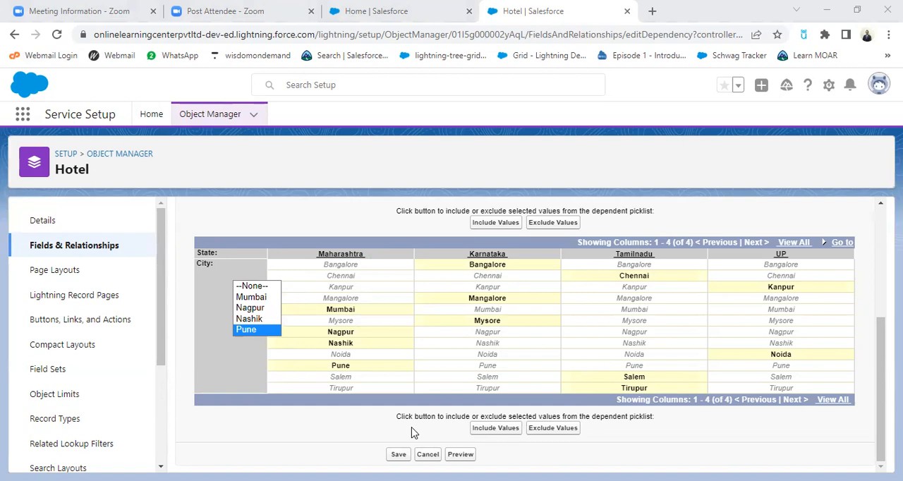
{"action": "key", "text": "Return"}
{"action": "key", "text": "shift+Tab"}
{"action": "key", "text": "alt+Down"}
{"action": "key", "text": "Down"}
{"action": "key", "text": "Down"}
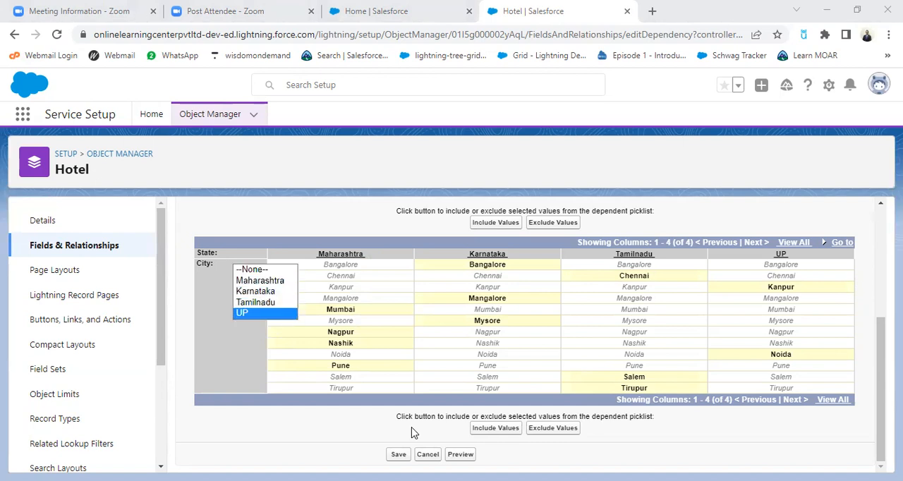
{"action": "key", "text": "Return"}
{"action": "key", "text": "Tab"}
{"action": "key", "text": "alt+Down"}
{"action": "key", "text": "Down"}
{"action": "key", "text": "Down"}
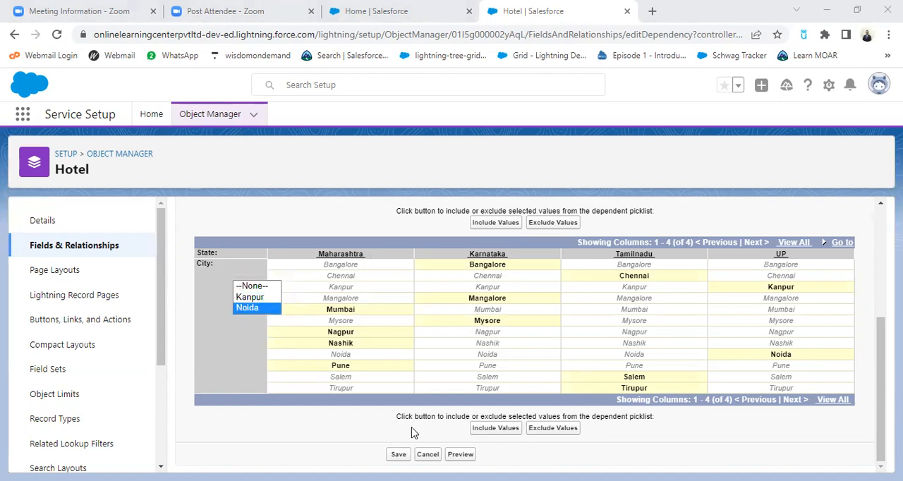
{"action": "key", "text": "Return"}
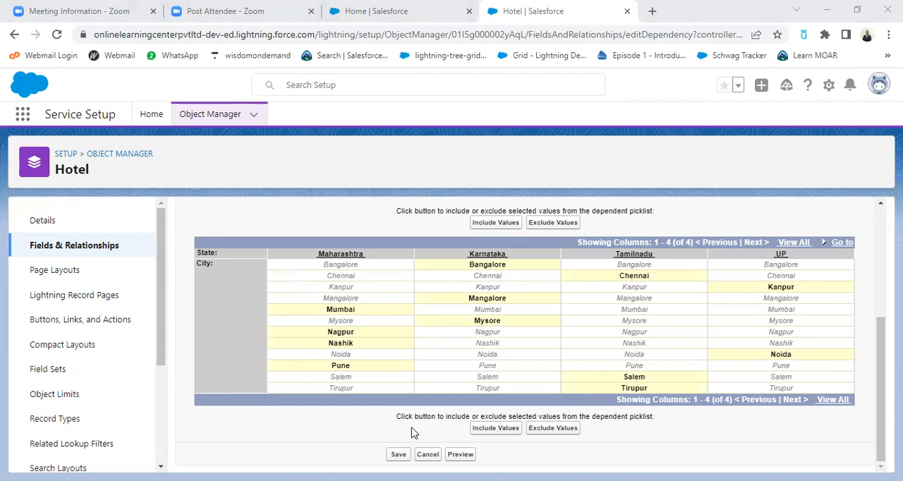
{"action": "left_click", "coordinate": [398, 455]}
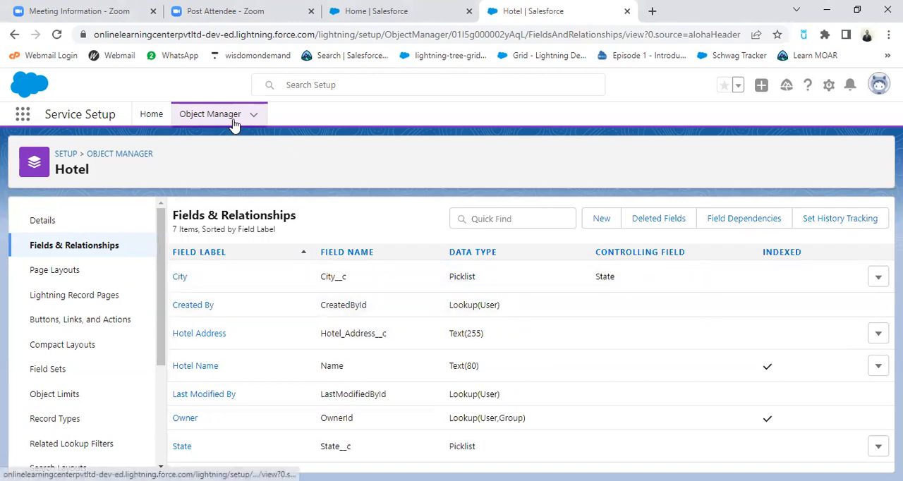
Find the Room object, open its fields and relationships, and start a new custom field
{"action": "left_click", "coordinate": [234, 122]}
{"action": "type", "text": "roo"}
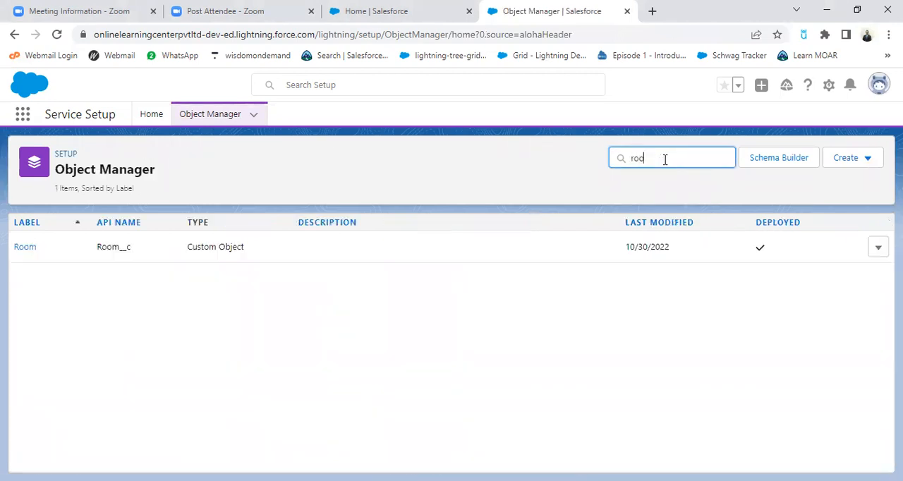
{"action": "left_click", "coordinate": [30, 251]}
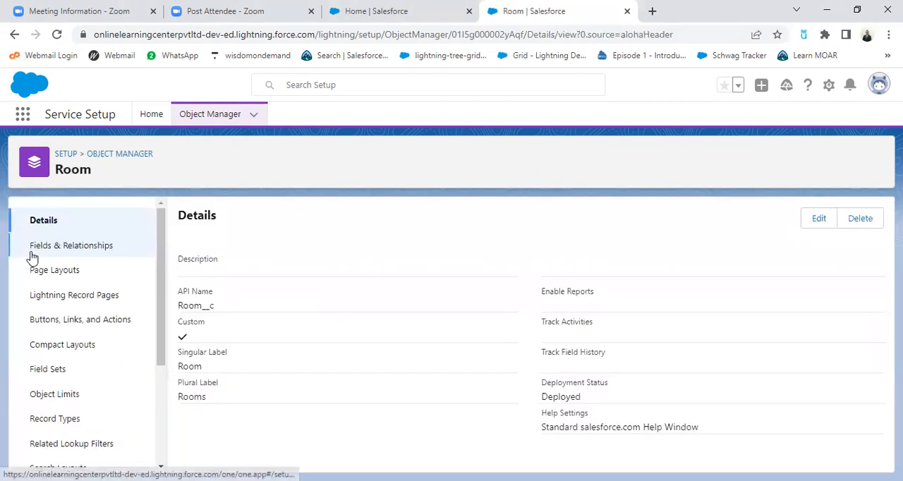
{"action": "left_click", "coordinate": [69, 250]}
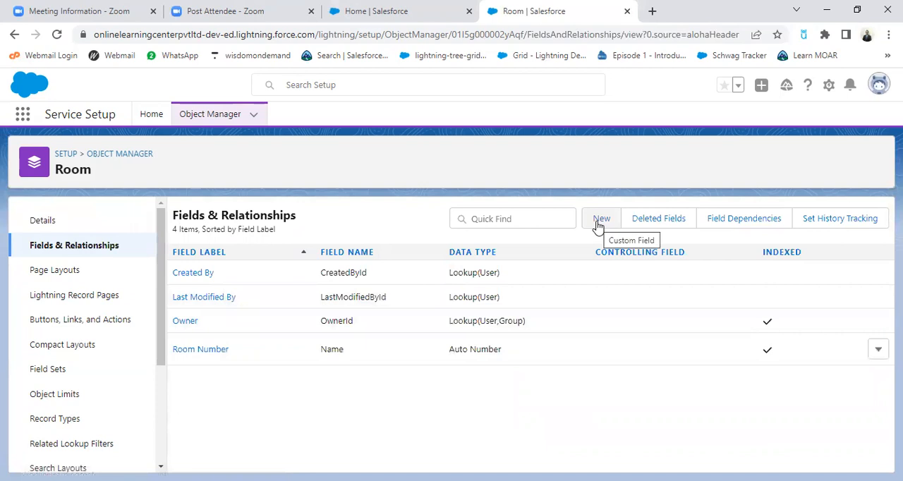
{"action": "left_click", "coordinate": [600, 220]}
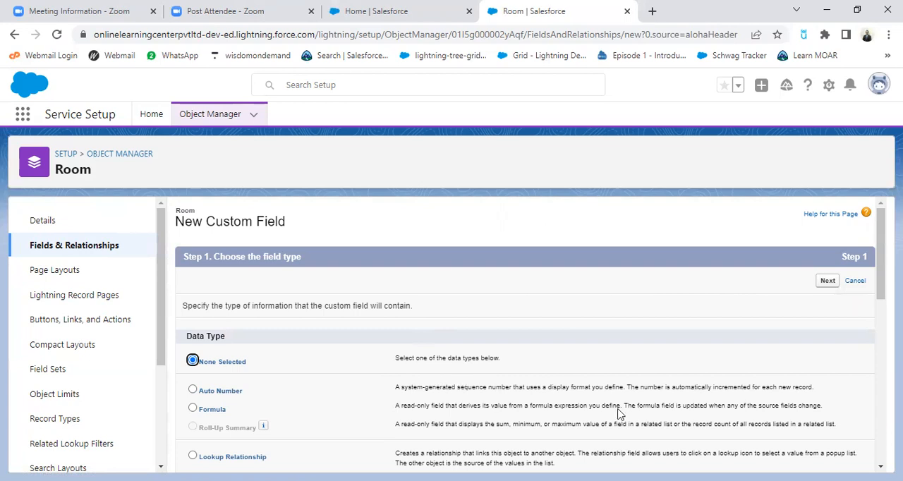
Consult the data model slide in WPS Office, and back in Salesforce choose Master-Detail Relationship as the new Room field's data type
{"action": "key", "text": "alt+Tab"}
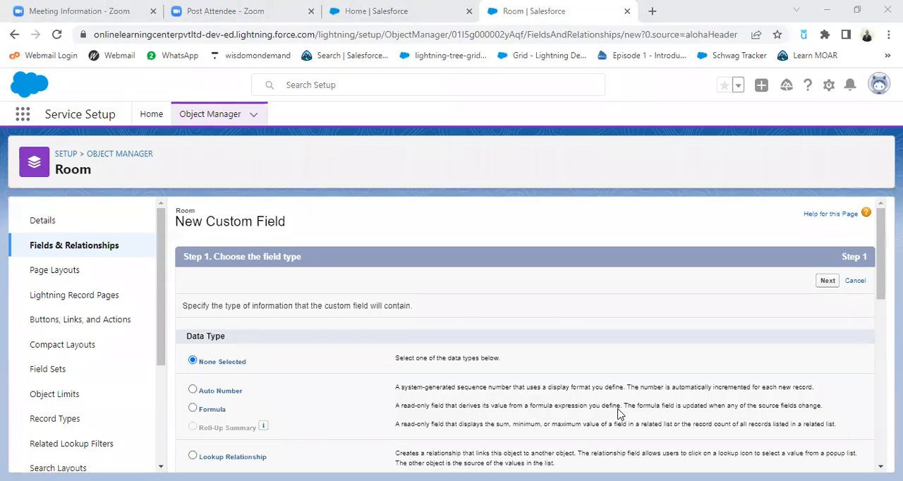
{"action": "key", "text": "alt+Tab"}
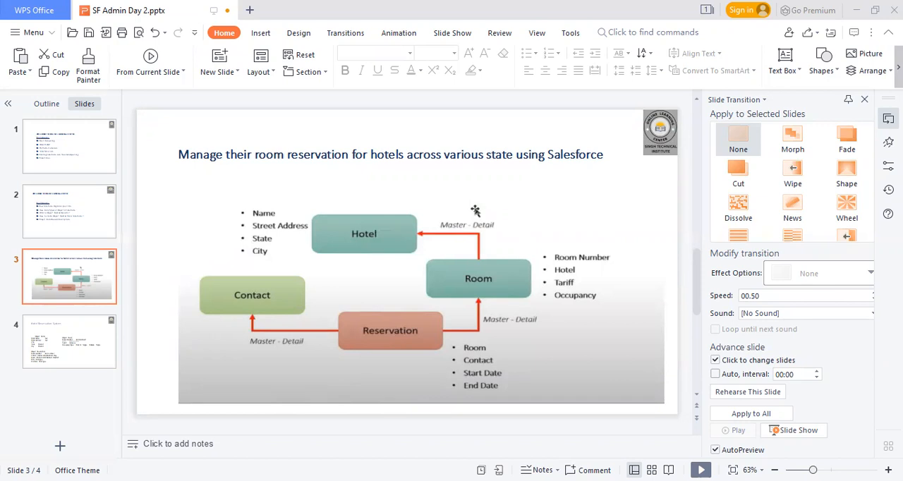
{"action": "key", "text": "alt+Tab"}
{"action": "scroll", "coordinate": [303, 397], "scroll_direction": "down", "scroll_amount": 3}
{"action": "left_click", "coordinate": [195, 284]}
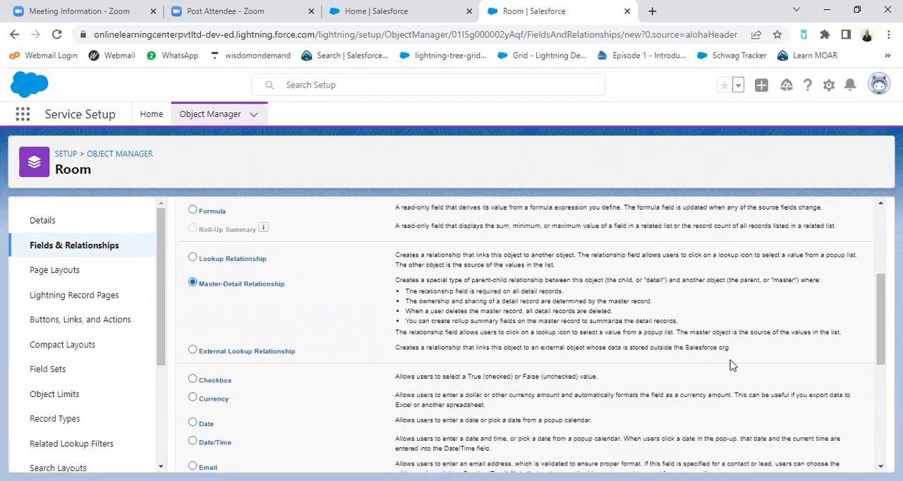
{"action": "scroll", "coordinate": [732, 364], "scroll_direction": "up", "scroll_amount": 3}
{"action": "left_click", "coordinate": [826, 291]}
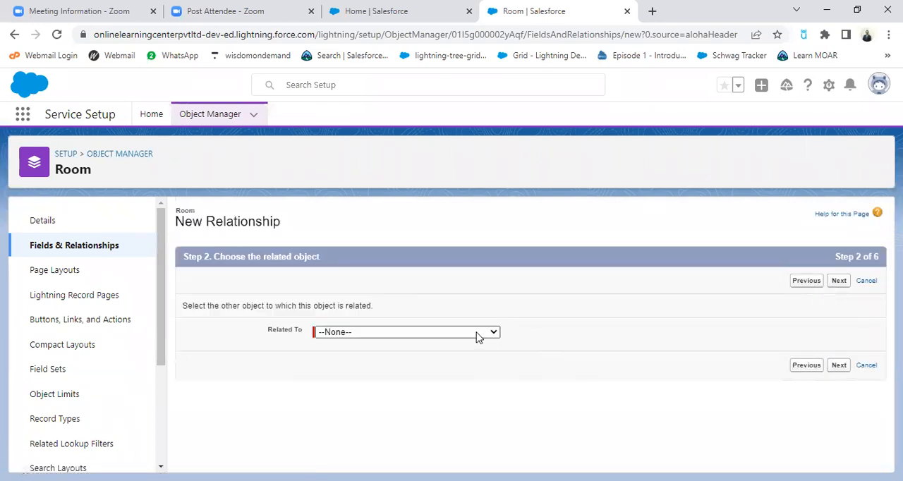
Set Hotel as the related object of the master-detail relationship and continue to the label and name step
{"action": "left_click", "coordinate": [477, 336]}
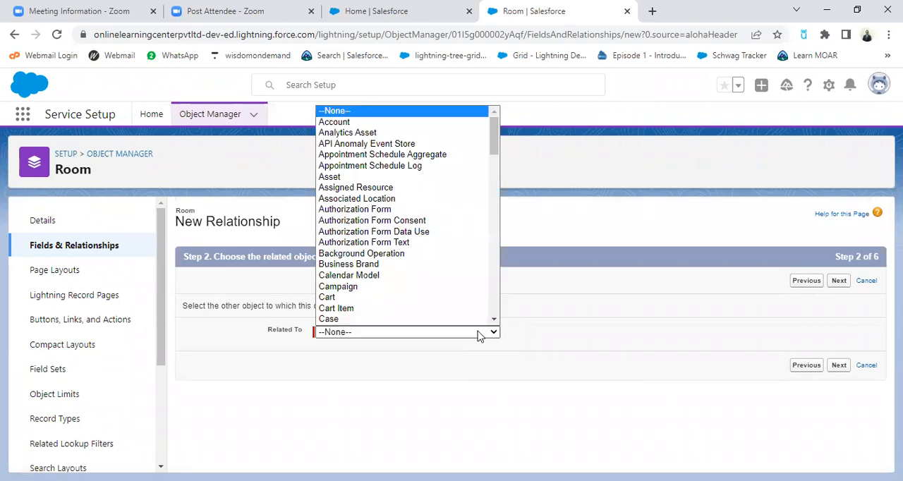
{"action": "key", "text": "h"}
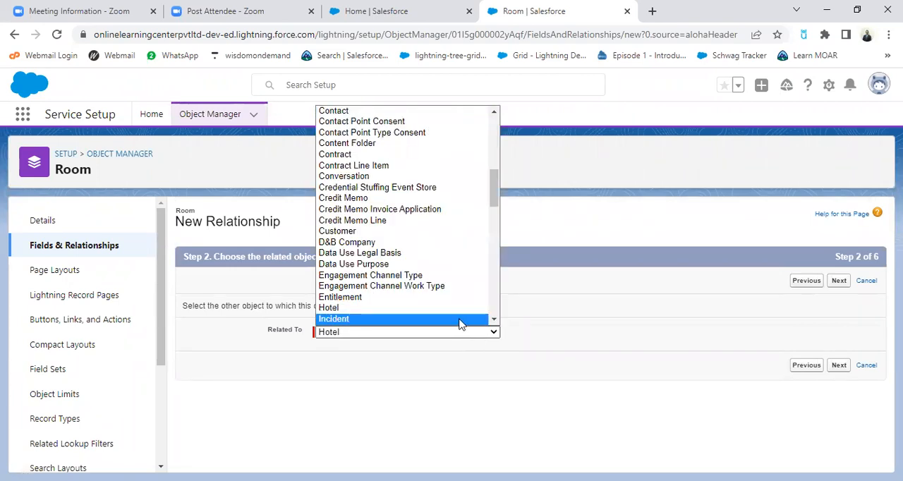
{"action": "left_click", "coordinate": [459, 319]}
{"action": "left_click", "coordinate": [480, 335]}
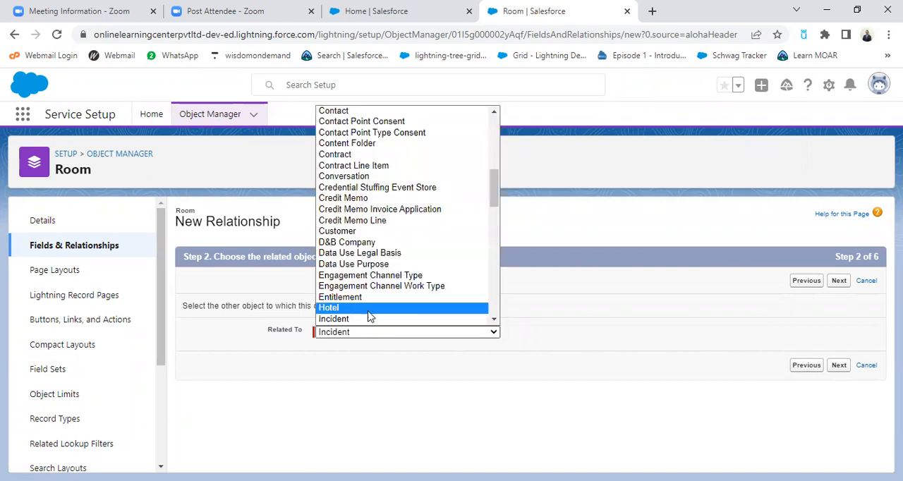
{"action": "key", "text": "Return"}
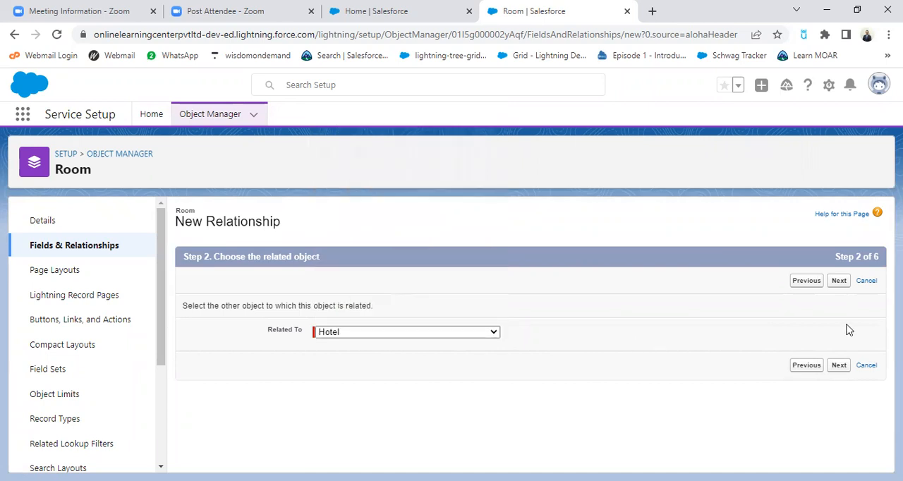
{"action": "left_click", "coordinate": [839, 281]}
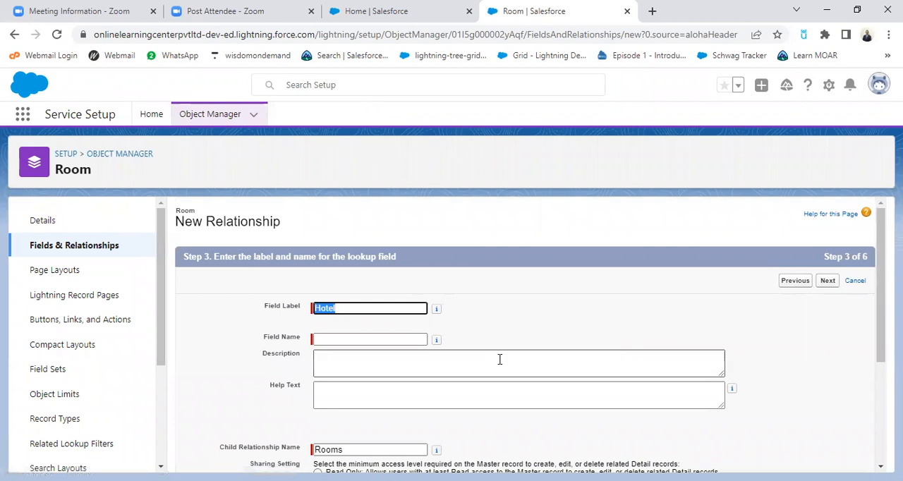
Keep Hotel as the relationship's field label and fill in its field name as Hotel
{"action": "left_click", "coordinate": [373, 340]}
{"action": "scroll", "coordinate": [544, 337], "scroll_direction": "down", "scroll_amount": 3}
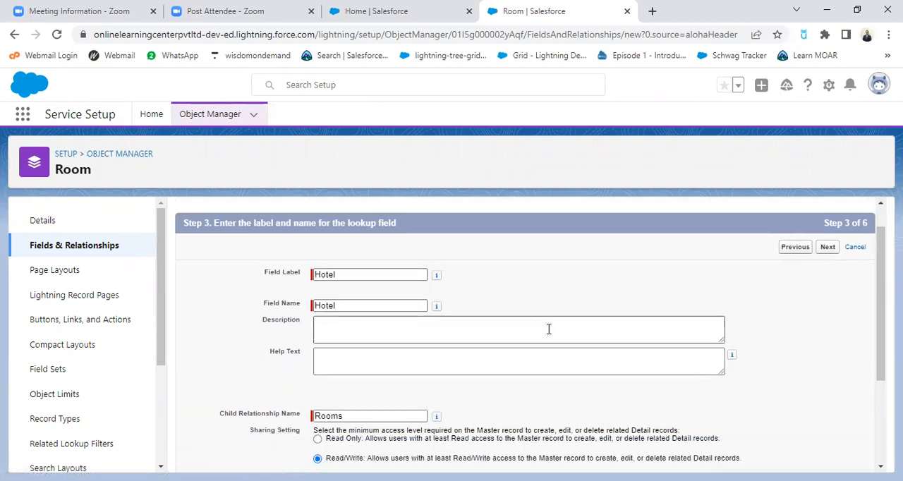
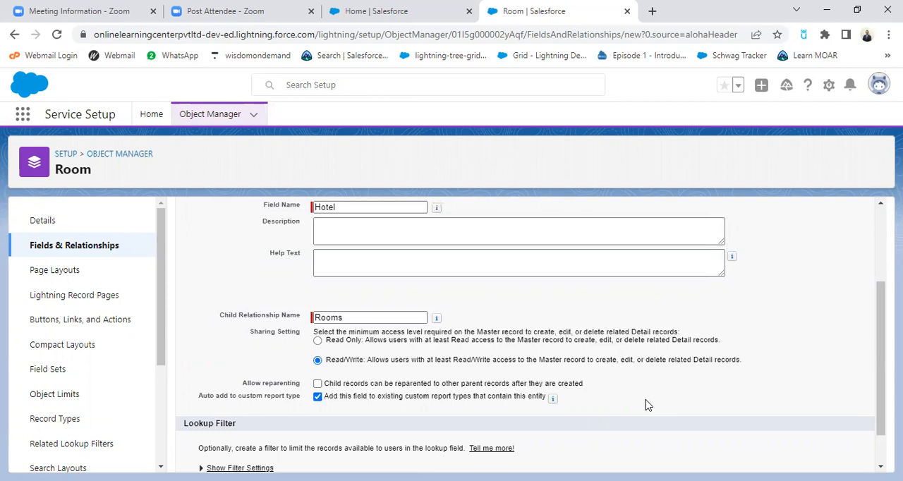
Keep the Hotel relationship's Read/Write sharing and custom report type options, and continue to field-level security
{"action": "scroll", "coordinate": [649, 402], "scroll_direction": "down", "scroll_amount": 1}
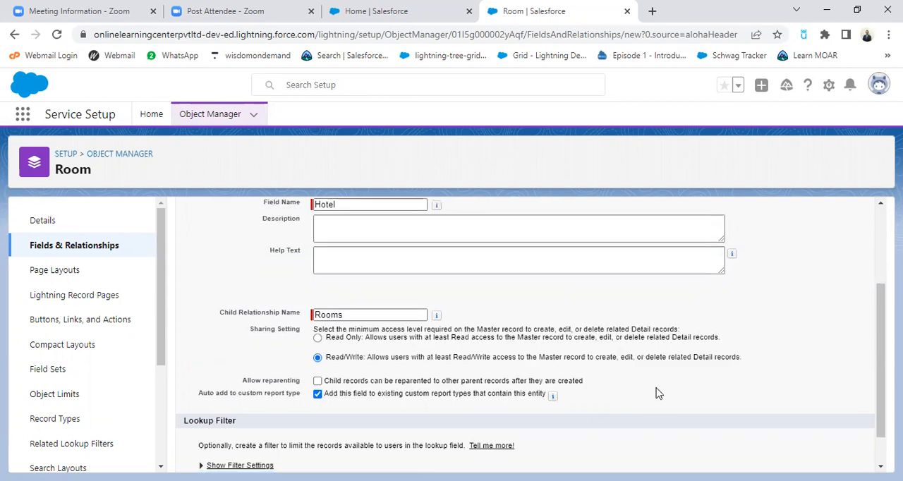
{"action": "left_click", "coordinate": [318, 353]}
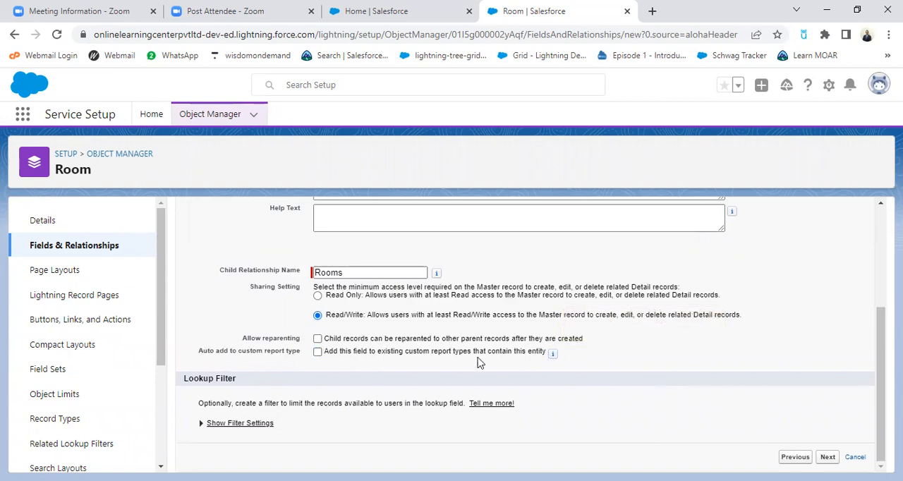
{"action": "left_click", "coordinate": [318, 352]}
{"action": "scroll", "coordinate": [800, 421], "scroll_direction": "up", "scroll_amount": 3}
{"action": "scroll", "coordinate": [801, 419], "scroll_direction": "down", "scroll_amount": 3}
{"action": "left_click", "coordinate": [827, 457]}
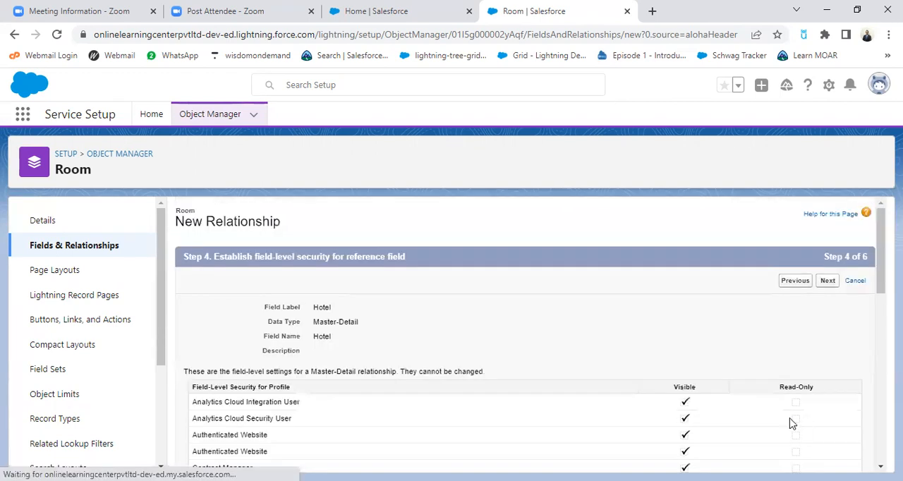
Accept the security, page layout and Rooms related list settings, save the Hotel relationship and start another Room field
{"action": "left_click", "coordinate": [822, 282]}
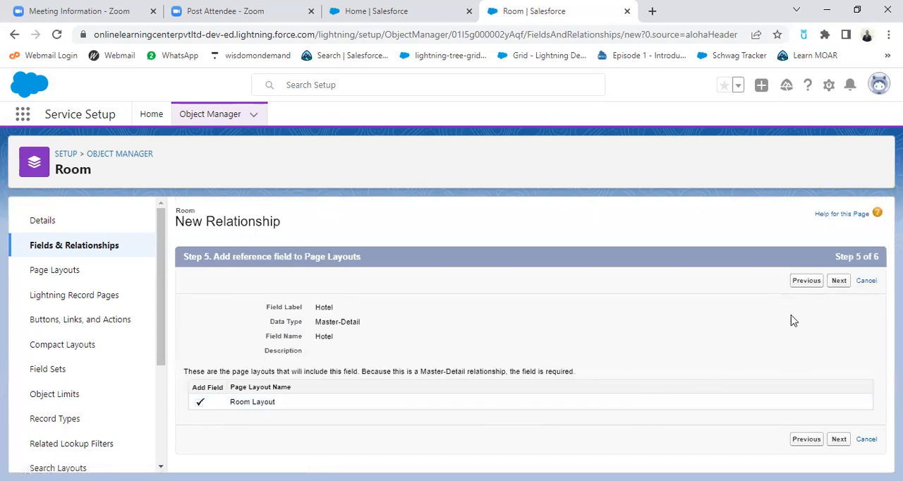
{"action": "left_click", "coordinate": [836, 282]}
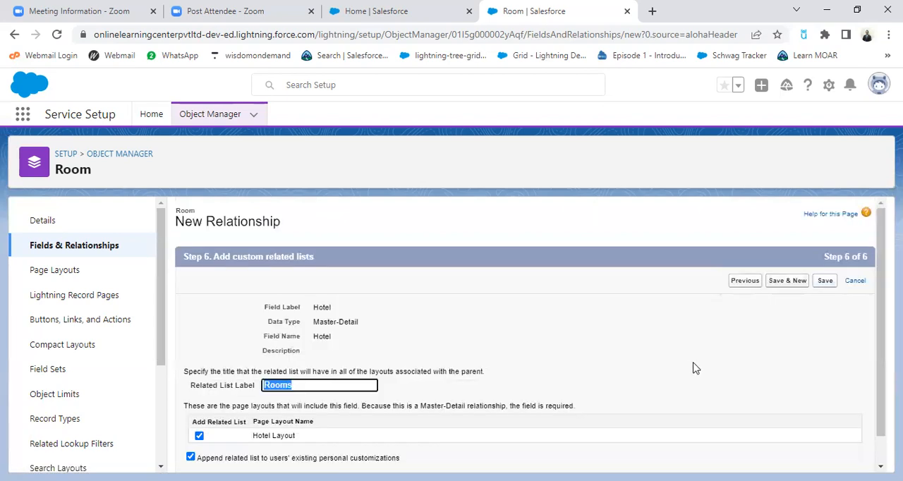
{"action": "scroll", "coordinate": [693, 366], "scroll_direction": "down", "scroll_amount": 2}
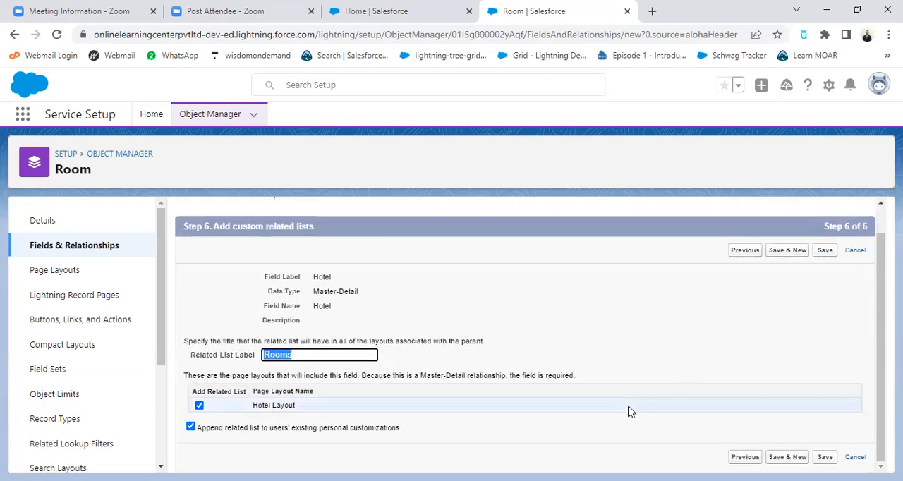
{"action": "left_click", "coordinate": [789, 250]}
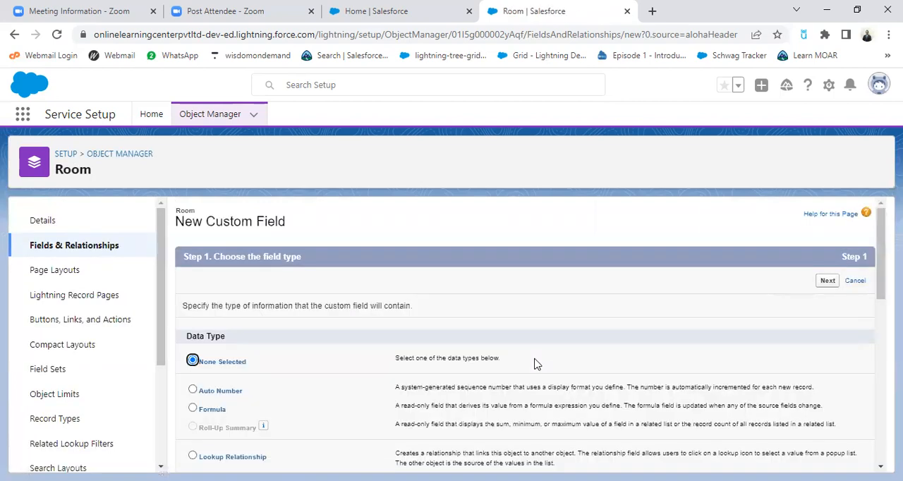
Choose Currency as the new Room field's data type and continue to its details
{"action": "scroll", "coordinate": [423, 413], "scroll_direction": "down", "scroll_amount": 2}
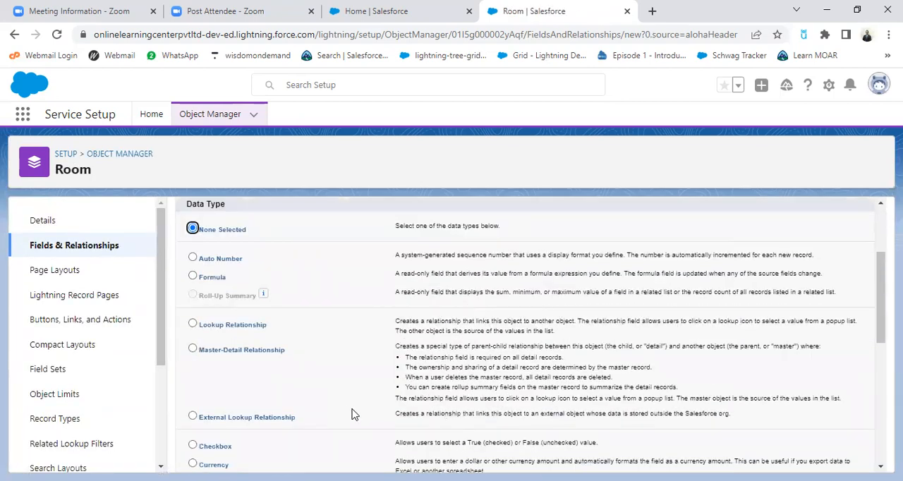
{"action": "scroll", "coordinate": [357, 418], "scroll_direction": "down", "scroll_amount": 1}
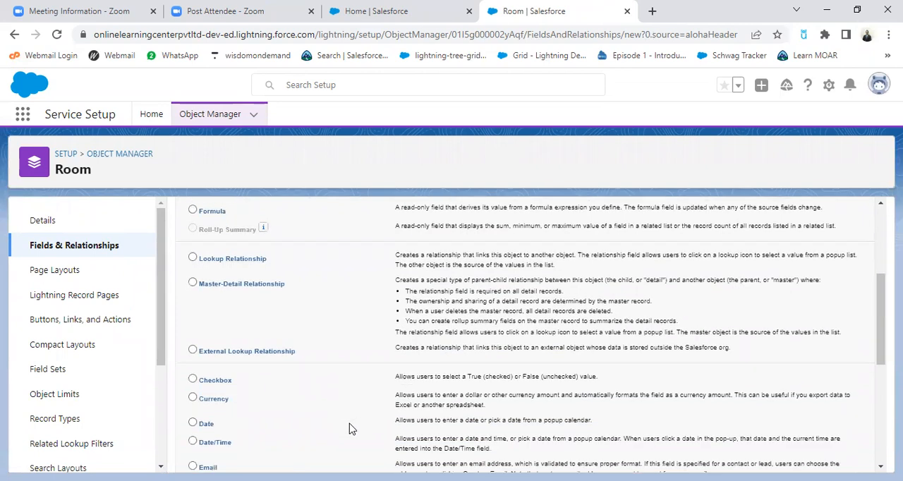
{"action": "left_click", "coordinate": [193, 399]}
{"action": "scroll", "coordinate": [554, 416], "scroll_direction": "up", "scroll_amount": 3}
{"action": "left_click", "coordinate": [828, 282]}
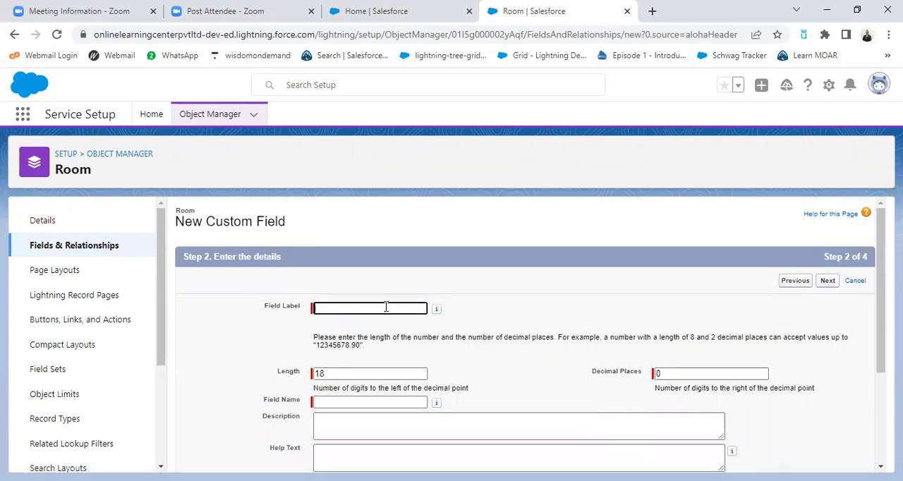
Label the currency field Tariff and set its length to 14 digits
{"action": "type", "text": "Tariff"}
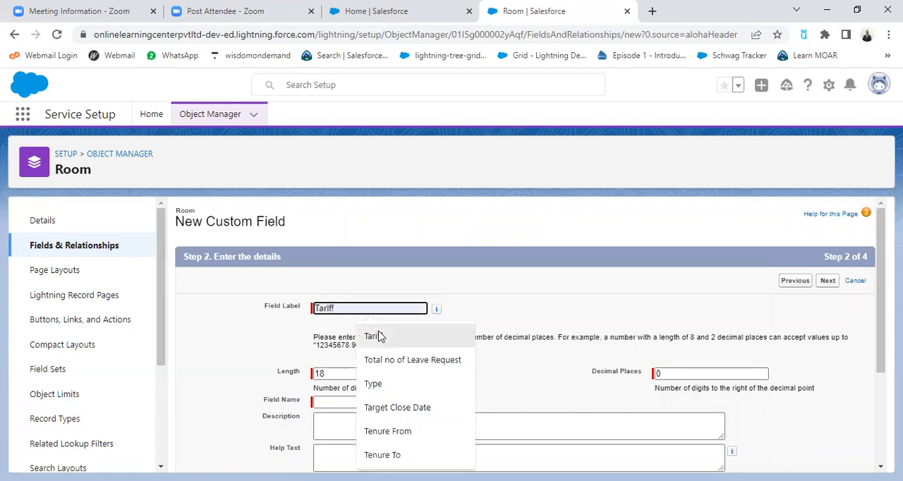
{"action": "left_click", "coordinate": [376, 337]}
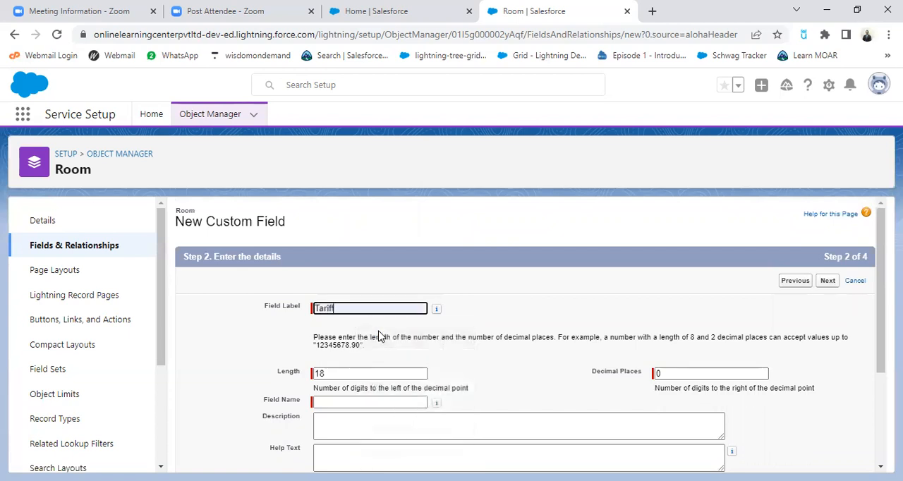
{"action": "left_click", "coordinate": [348, 373]}
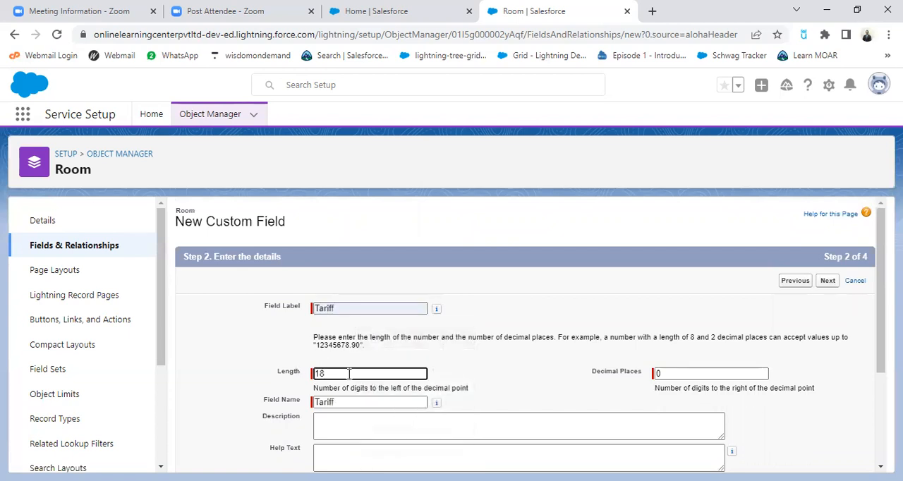
{"action": "key", "text": "BackSpace"}
{"action": "key", "text": "BackSpace"}
{"action": "type", "text": "14"}
{"action": "left_click", "coordinate": [238, 360]}
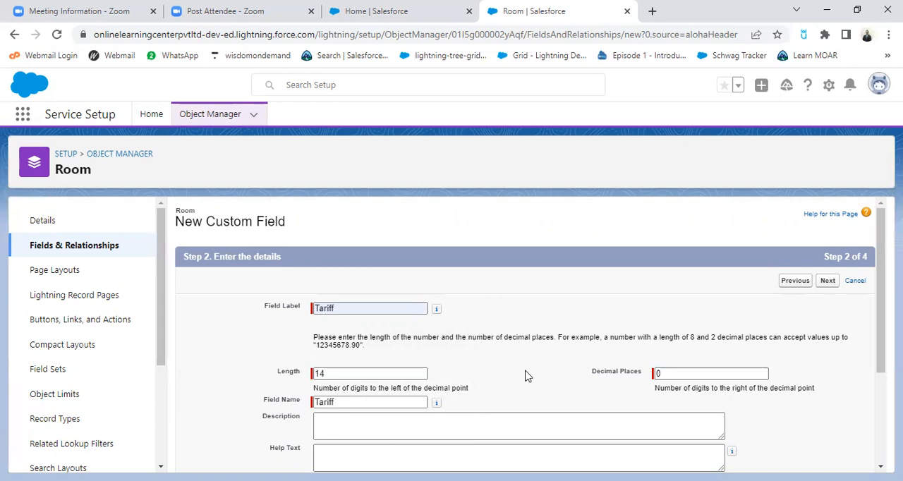
Set the Tariff field to 2 decimal places, make it required and continue to field-level security
{"action": "scroll", "coordinate": [534, 378], "scroll_direction": "down", "scroll_amount": 1}
{"action": "double_click", "coordinate": [675, 309]}
{"action": "type", "text": "2"}
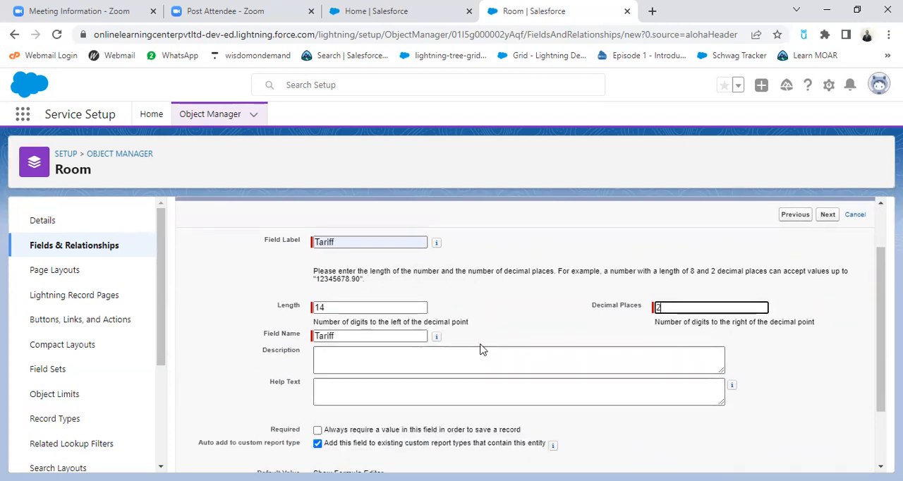
{"action": "left_click", "coordinate": [551, 329]}
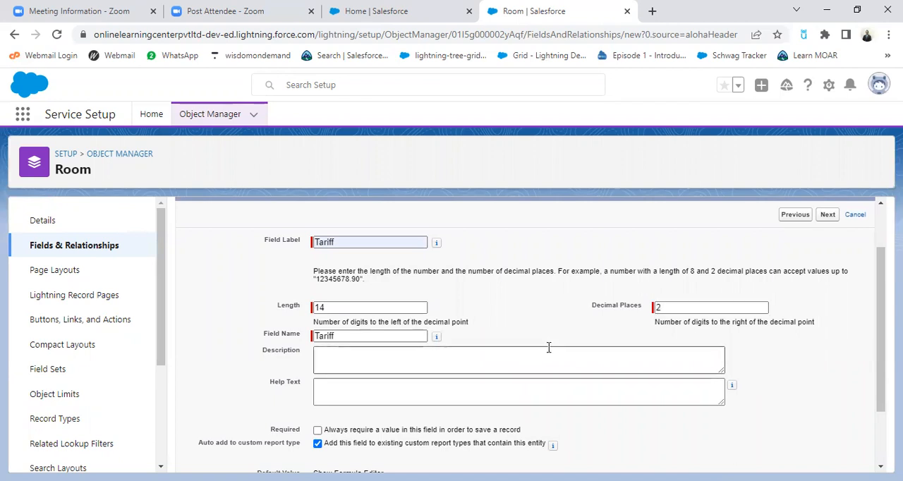
{"action": "scroll", "coordinate": [547, 345], "scroll_direction": "down", "scroll_amount": 1}
{"action": "left_click", "coordinate": [318, 347]}
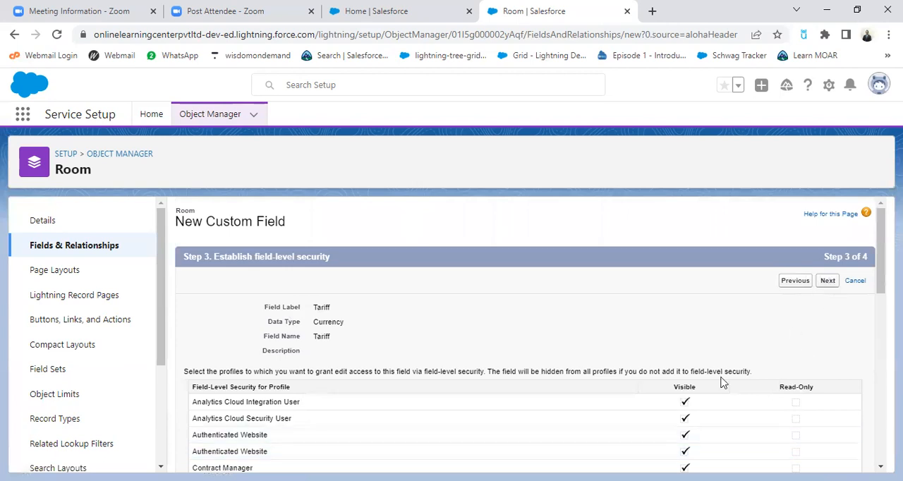
Accept the default field-level security and Room Layout for Tariff, save it and start another custom field
{"action": "scroll", "coordinate": [748, 367], "scroll_direction": "down", "scroll_amount": 3}
{"action": "scroll", "coordinate": [776, 354], "scroll_direction": "up", "scroll_amount": 3}
{"action": "left_click", "coordinate": [828, 282]}
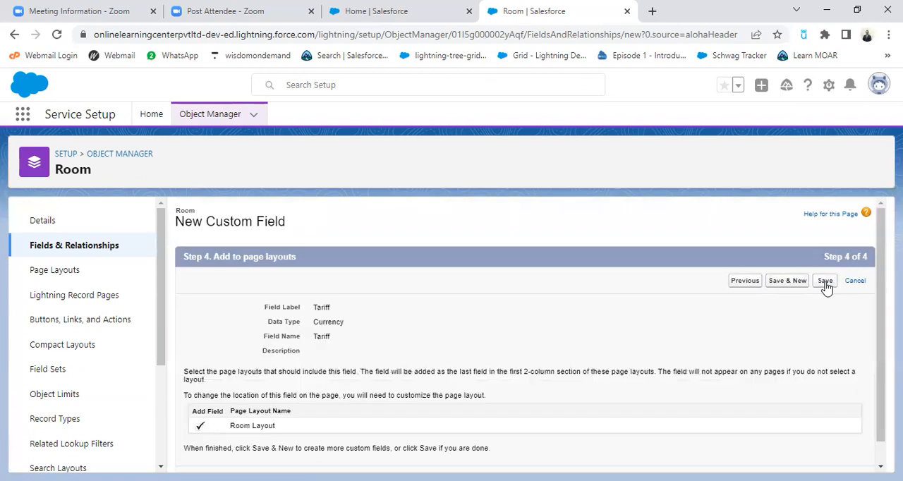
{"action": "left_click", "coordinate": [785, 281]}
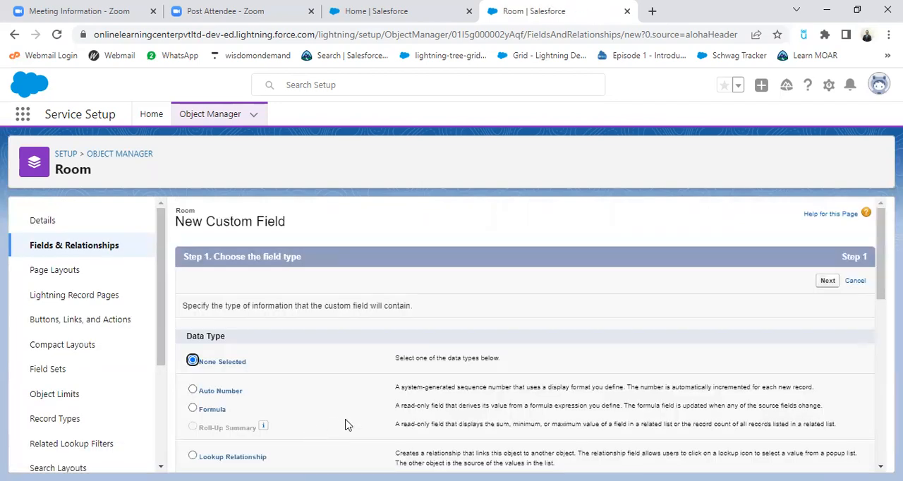
Choose Picklist as the new Room field's data type and continue to its details
{"action": "scroll", "coordinate": [346, 434], "scroll_direction": "down", "scroll_amount": 2}
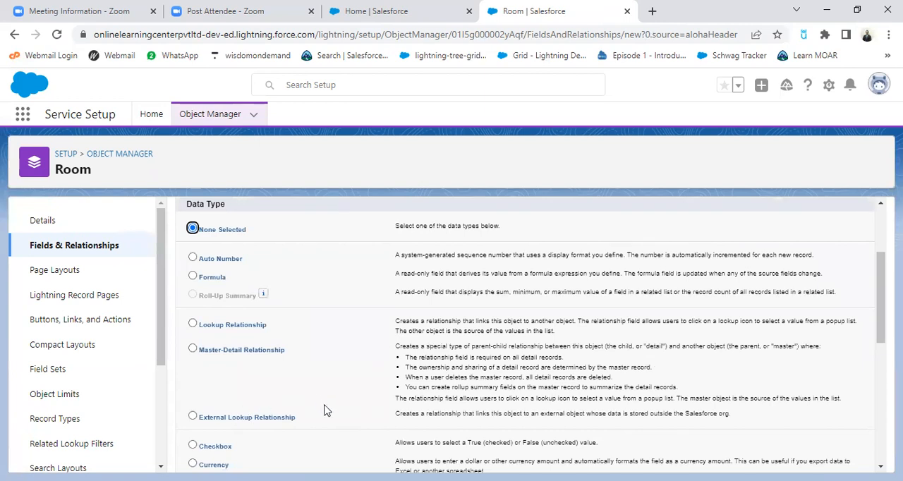
{"action": "scroll", "coordinate": [331, 419], "scroll_direction": "down", "scroll_amount": 2}
{"action": "scroll", "coordinate": [349, 429], "scroll_direction": "down", "scroll_amount": 1}
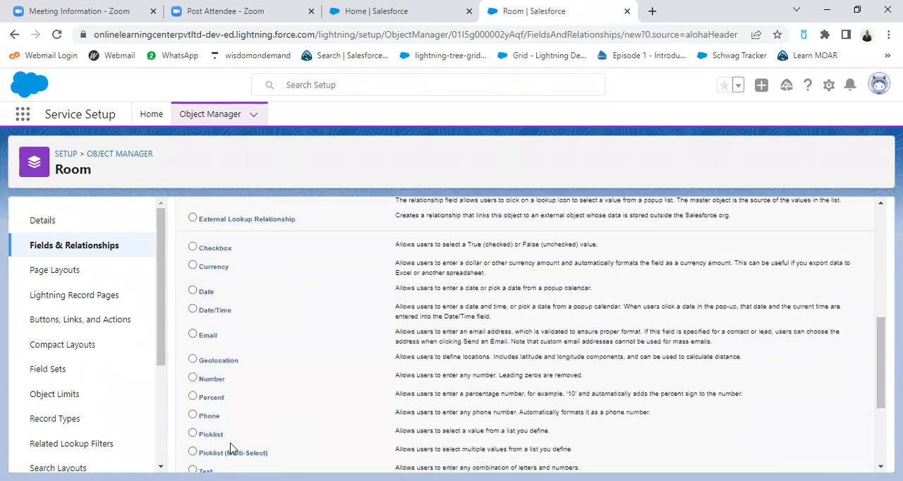
{"action": "left_click", "coordinate": [195, 434]}
{"action": "scroll", "coordinate": [437, 416], "scroll_direction": "up", "scroll_amount": 5}
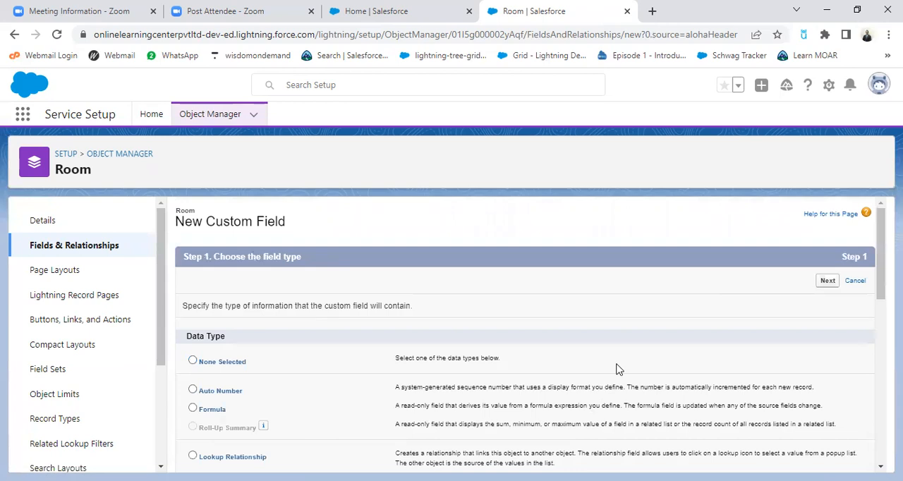
{"action": "left_click", "coordinate": [825, 281]}
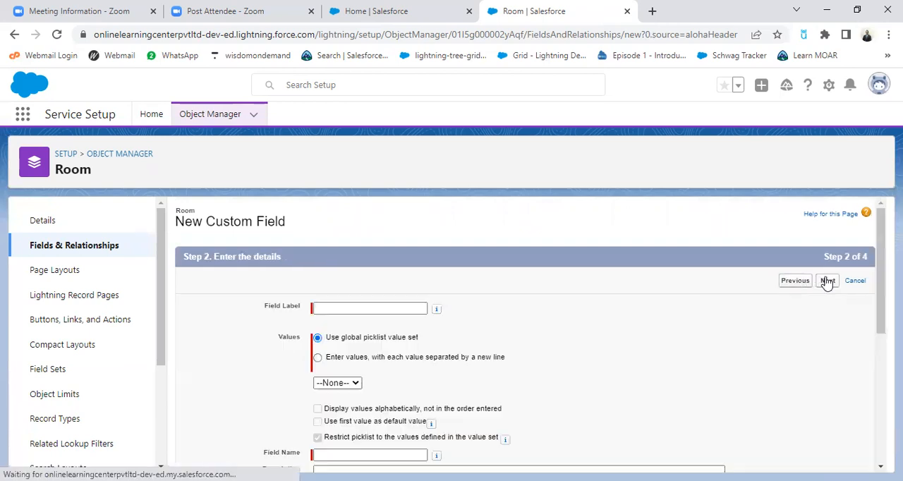
Label the new picklist field Occupancy Type
{"action": "left_click", "coordinate": [391, 305]}
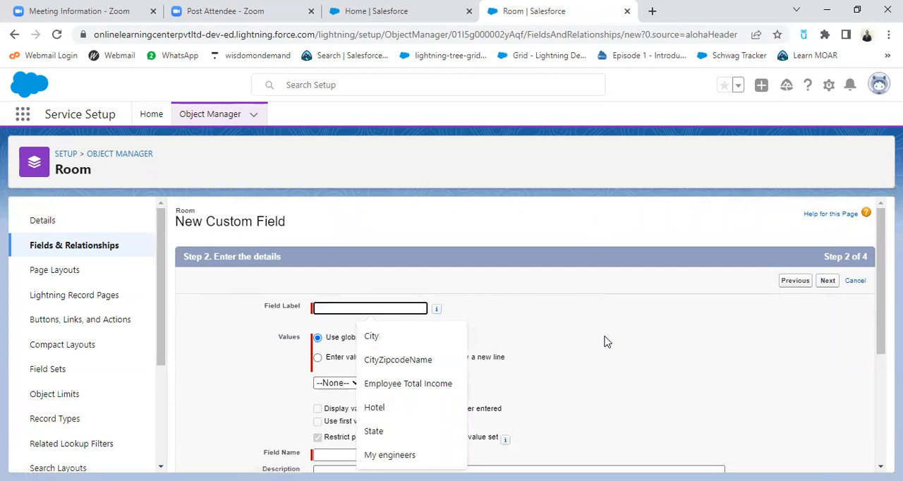
{"action": "type", "text": "Oc"}
{"action": "key", "text": "Down"}
{"action": "key", "text": "Return"}
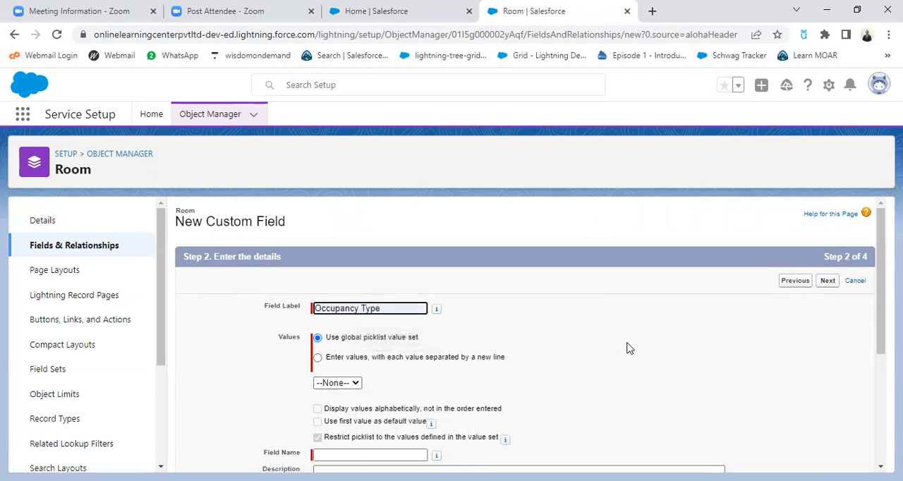
Define the picklist's own values as Single, Double and Triple, each on a separate line
{"action": "left_click", "coordinate": [317, 357]}
{"action": "left_click", "coordinate": [377, 397]}
{"action": "type", "text": "Si"}
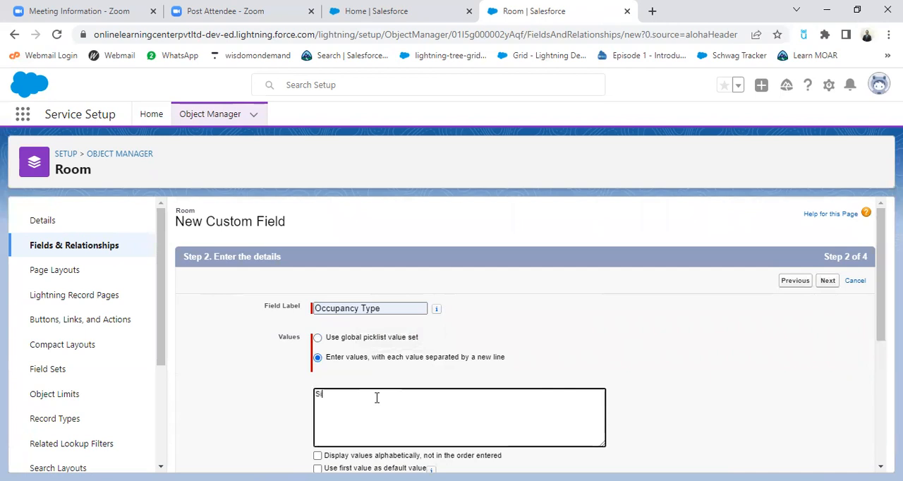
{"action": "type", "text": "ngle"}
{"action": "scroll", "coordinate": [377, 398], "scroll_direction": "down", "scroll_amount": 1}
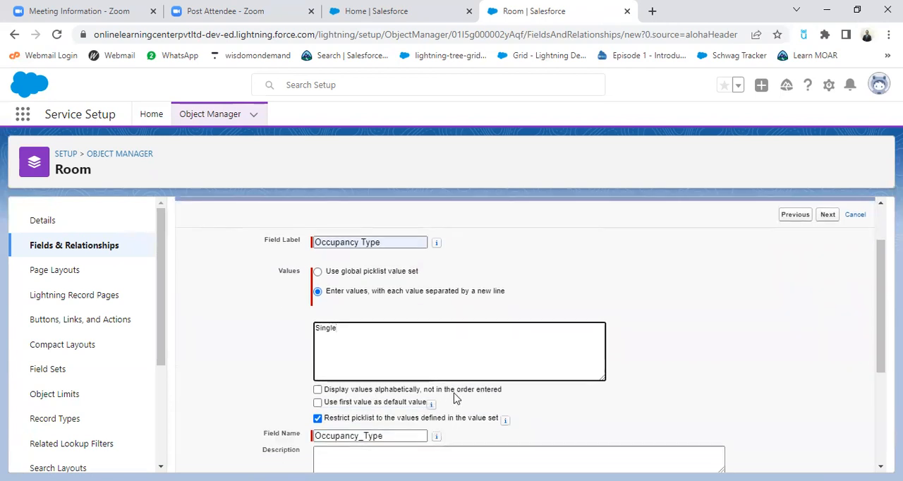
{"action": "type", "text": "Double"}
{"action": "key", "text": "Return"}
{"action": "type", "text": "Triple"}
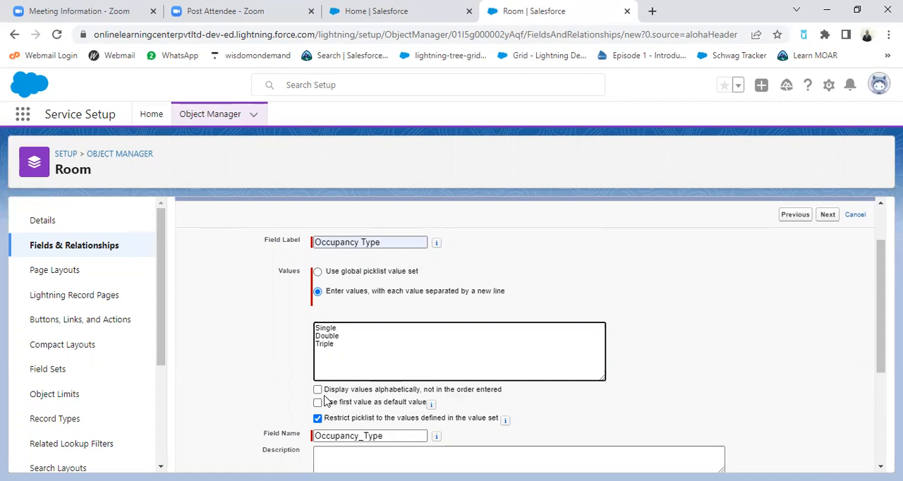
Make the Occupancy Type field required and save it with the default field-level security and Room Layout
{"action": "scroll", "coordinate": [487, 380], "scroll_direction": "down", "scroll_amount": 2}
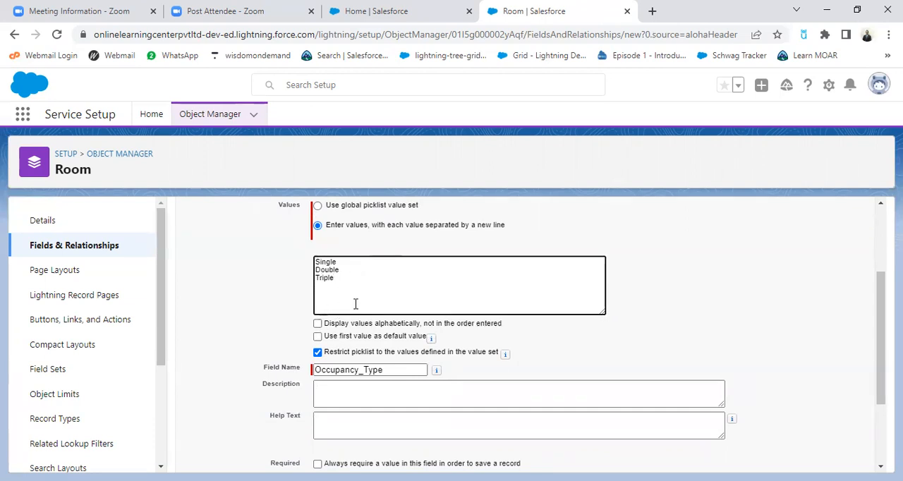
{"action": "scroll", "coordinate": [540, 351], "scroll_direction": "down", "scroll_amount": 1}
{"action": "scroll", "coordinate": [540, 351], "scroll_direction": "down", "scroll_amount": 1}
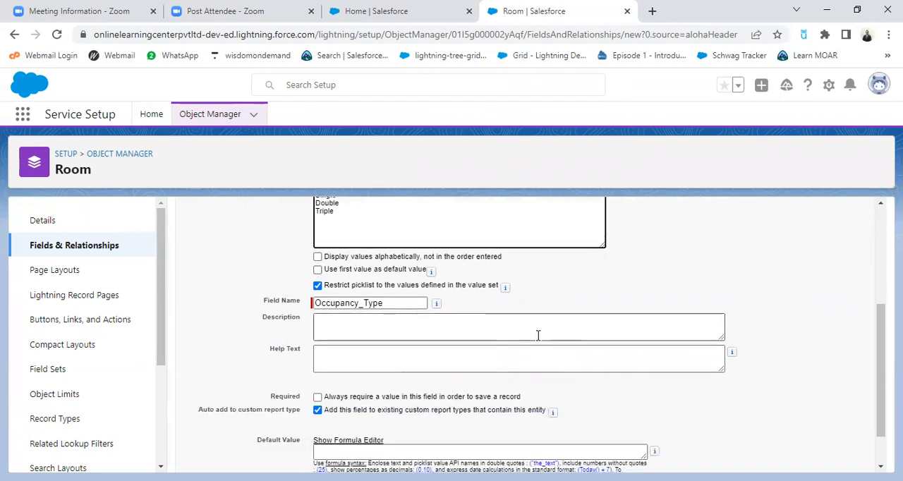
{"action": "scroll", "coordinate": [538, 337], "scroll_direction": "down", "scroll_amount": 1}
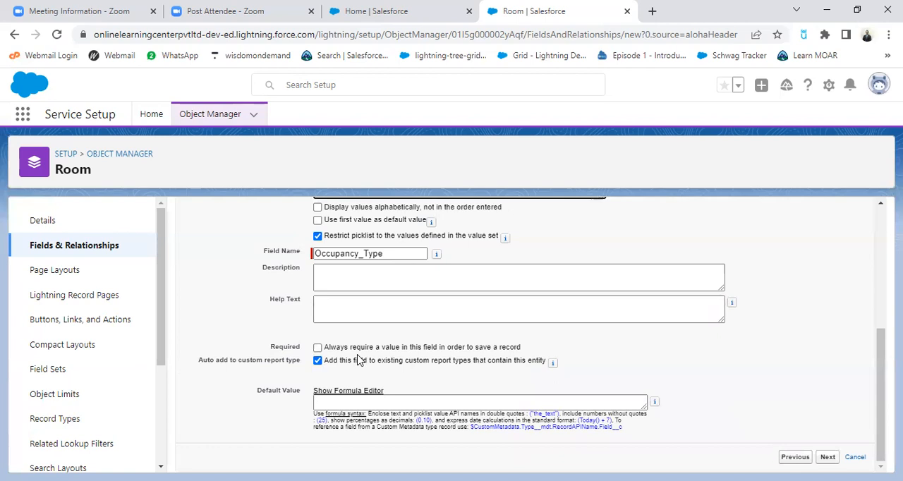
{"action": "left_click", "coordinate": [317, 347]}
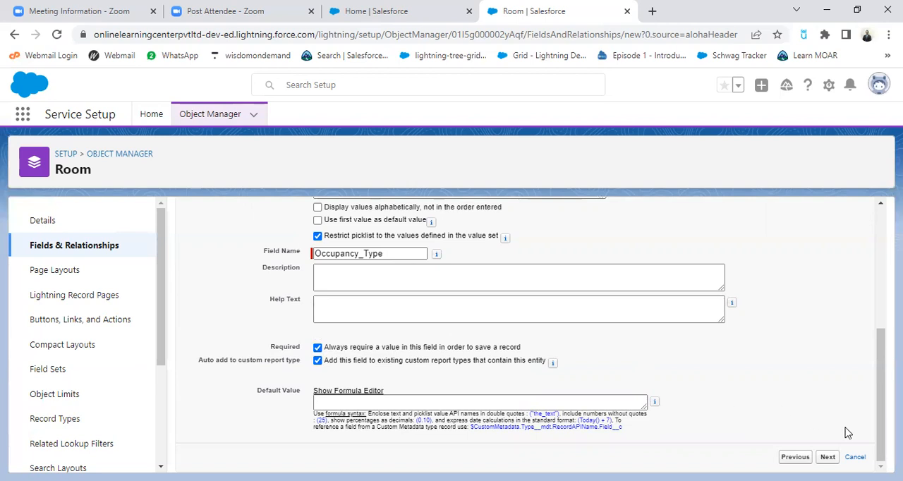
{"action": "key", "text": "Return"}
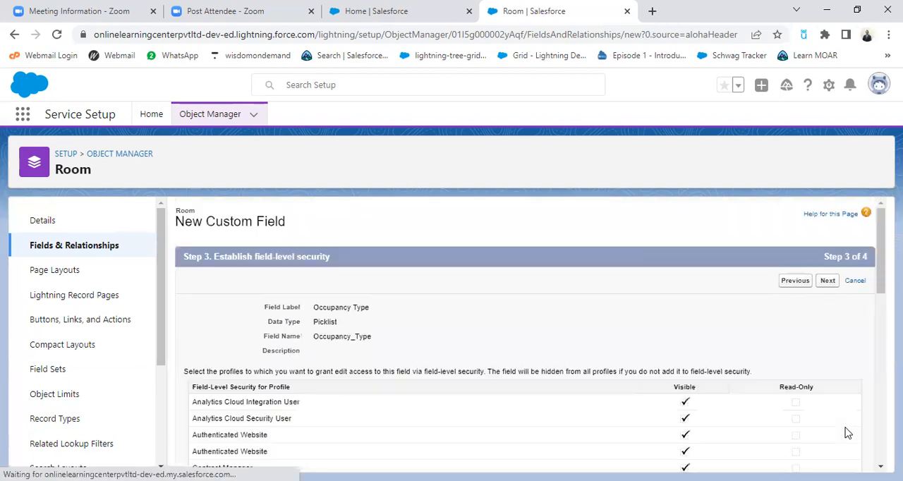
{"action": "left_click", "coordinate": [831, 286]}
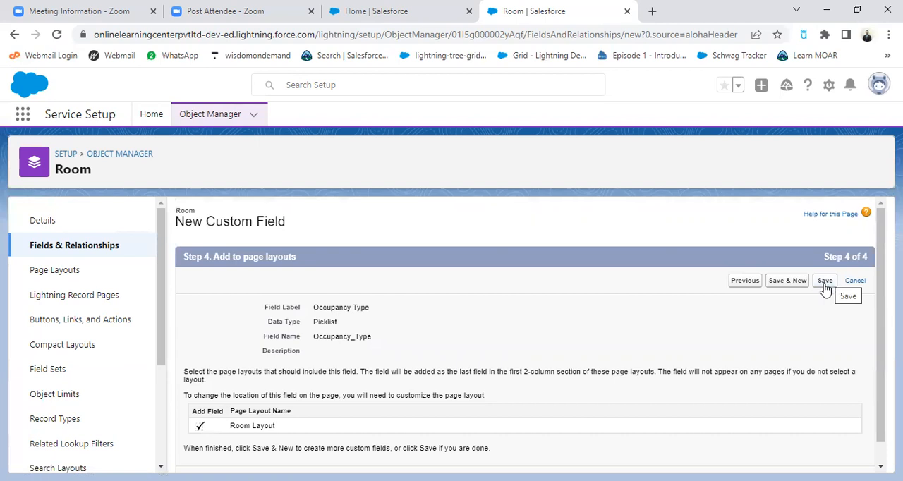
{"action": "left_click", "coordinate": [825, 286]}
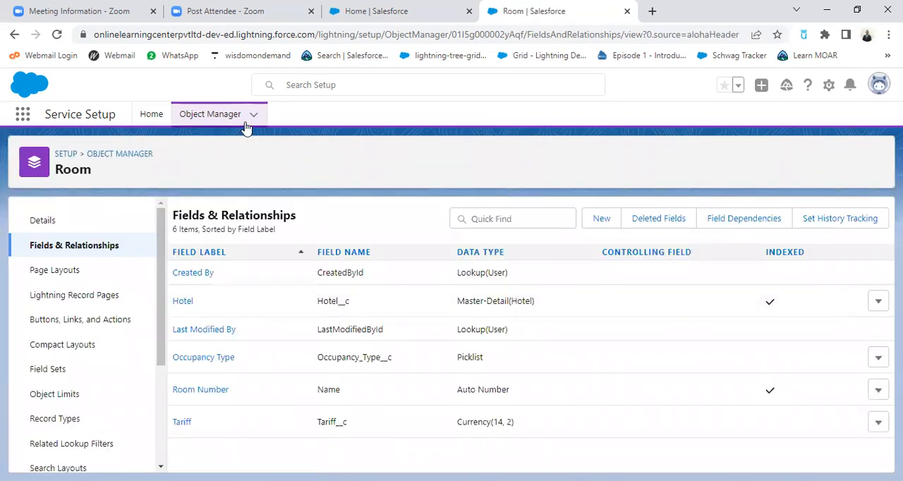
Open the Reservation object's fields and relationships and start creating a new custom field
{"action": "left_click", "coordinate": [254, 119]}
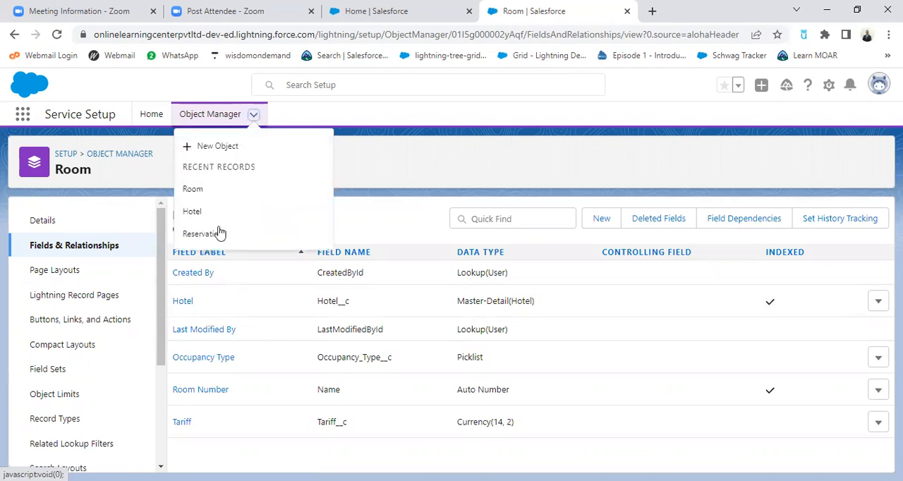
{"action": "left_click", "coordinate": [214, 238]}
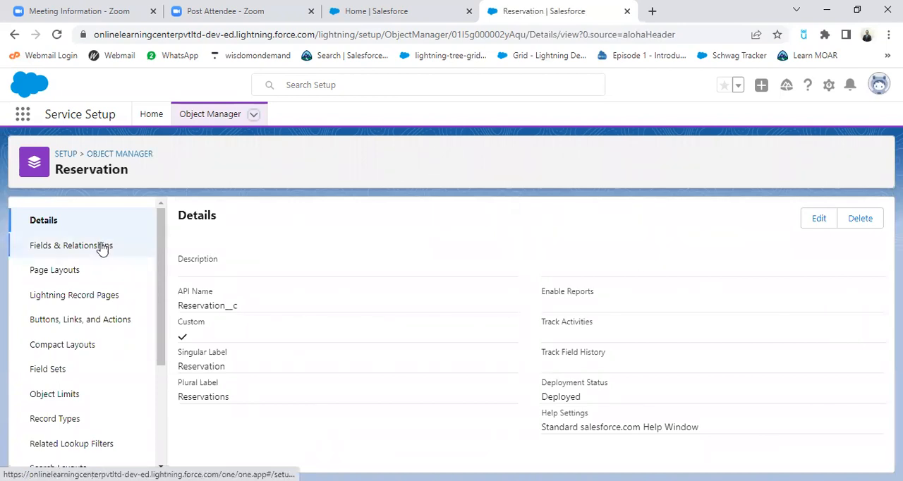
{"action": "left_click", "coordinate": [103, 247]}
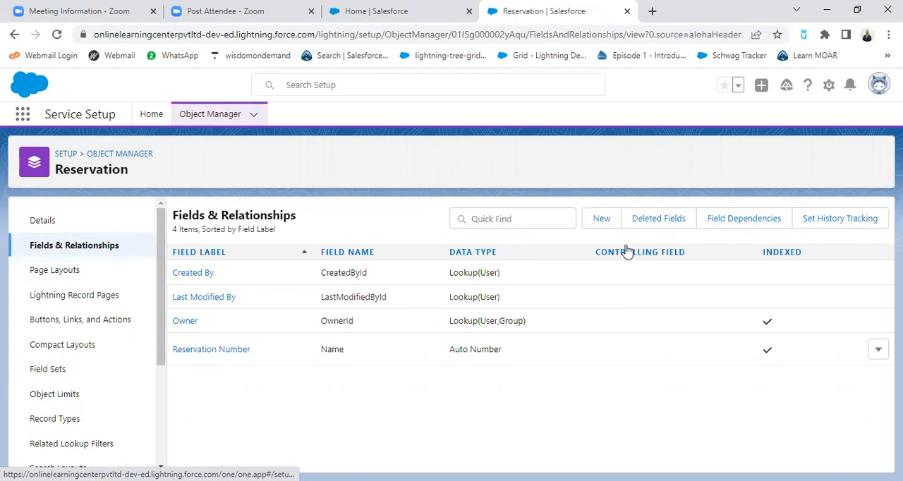
{"action": "left_click", "coordinate": [614, 222]}
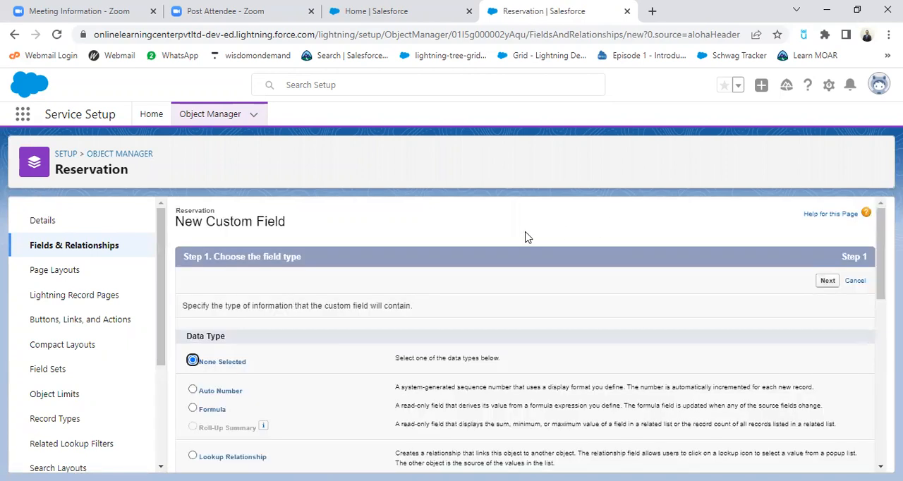
Consult the hotel data-model slide in WPS Office, return to Salesforce and choose Master-Detail Relationship as the new Reservation field's data type
{"action": "scroll", "coordinate": [543, 267], "scroll_direction": "down", "scroll_amount": 1}
{"action": "scroll", "coordinate": [543, 267], "scroll_direction": "down", "scroll_amount": 1}
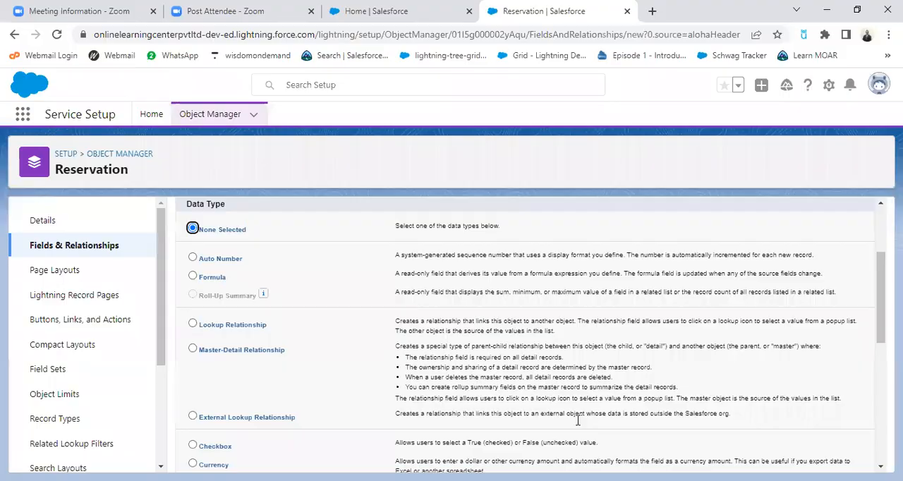
{"action": "key", "text": "alt+Tab"}
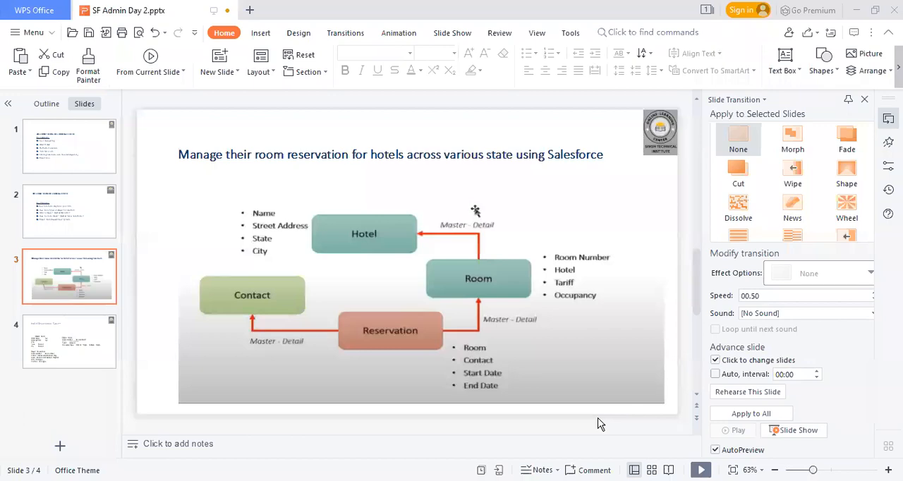
{"action": "key", "text": "alt+Tab"}
{"action": "left_click", "coordinate": [194, 349]}
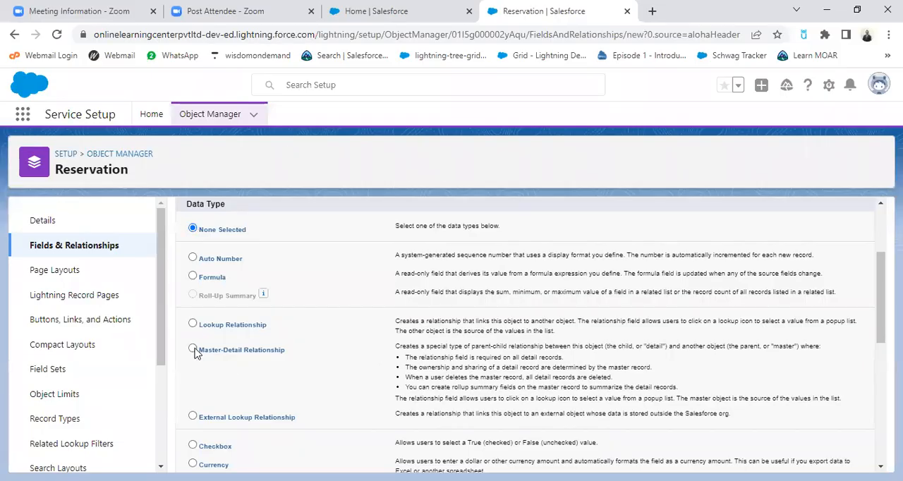
{"action": "scroll", "coordinate": [498, 395], "scroll_direction": "down", "scroll_amount": 2}
{"action": "scroll", "coordinate": [594, 312], "scroll_direction": "up", "scroll_amount": 4}
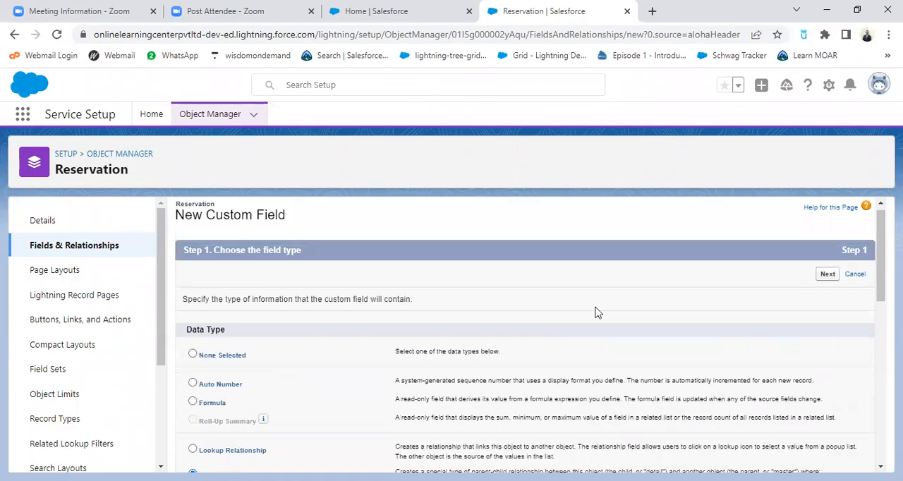
{"action": "left_click", "coordinate": [829, 282]}
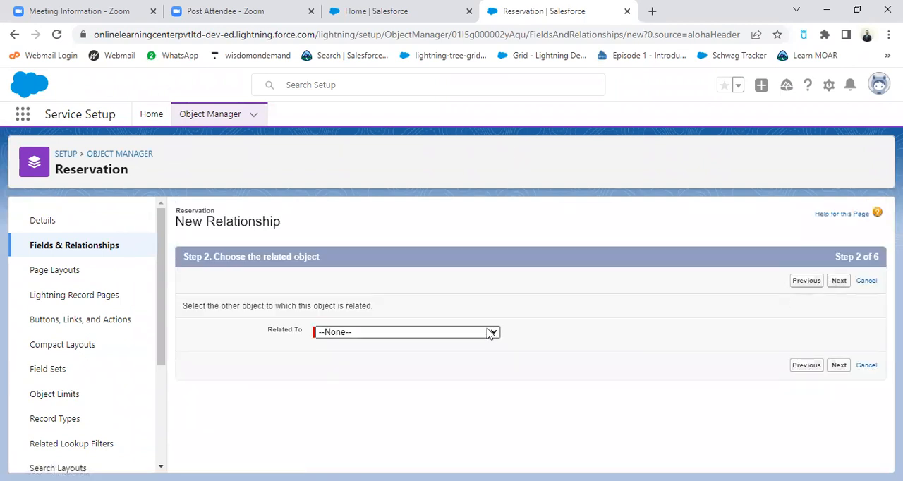
Relate the Reservation object to Contact and continue to the relationship field's label and name
{"action": "left_click", "coordinate": [491, 333]}
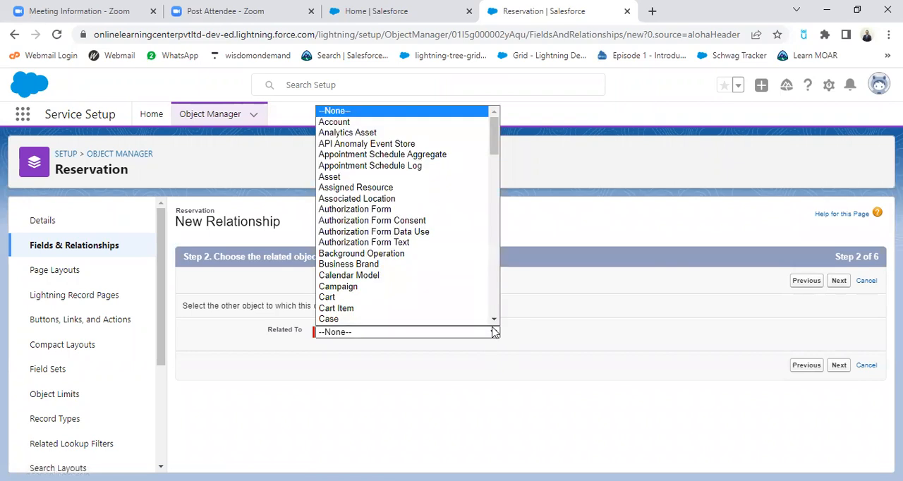
{"action": "key", "text": "c"}
{"action": "key", "text": "Down"}
{"action": "key", "text": "Down"}
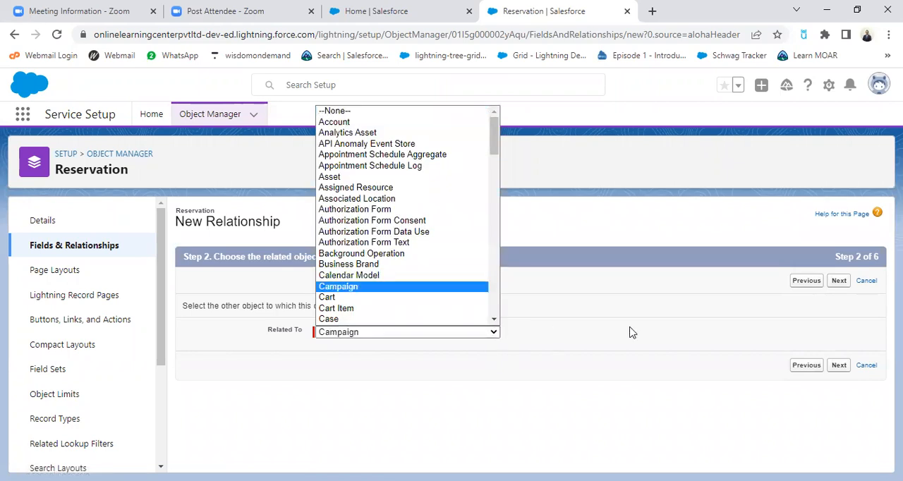
{"action": "key", "text": "Down"}
{"action": "key", "text": "Down"}
{"action": "key", "text": "Down"}
{"action": "key", "text": "Down"}
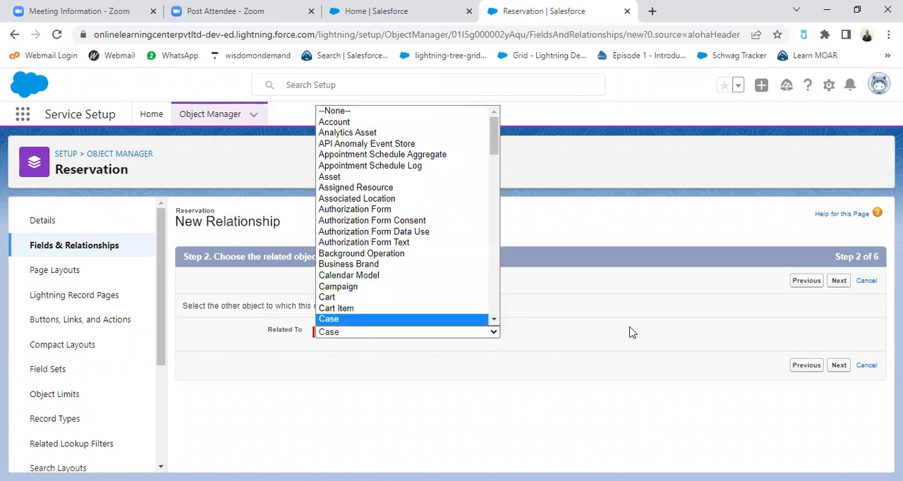
{"action": "key", "text": "Down"}
{"action": "key", "text": "Down"}
{"action": "key", "text": "Down"}
{"action": "key", "text": "Down"}
{"action": "key", "text": "Down"}
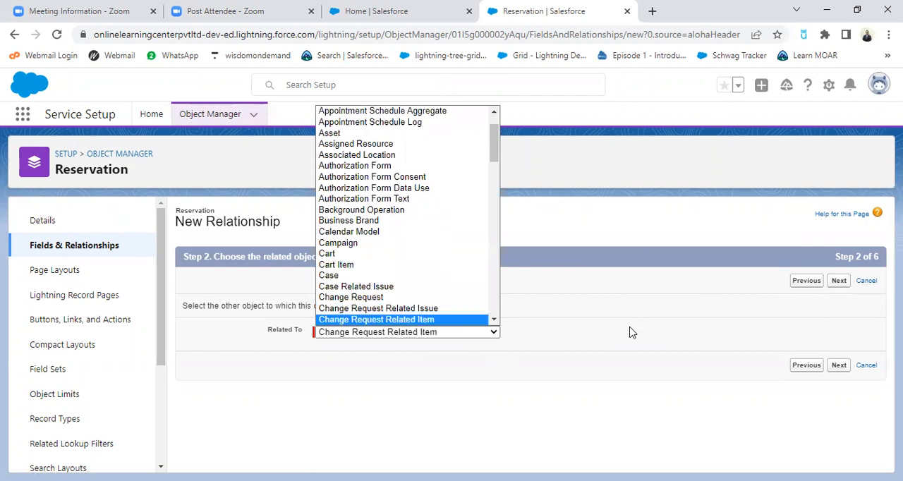
{"action": "key", "text": "Down"}
{"action": "key", "text": "Down"}
{"action": "key", "text": "Down"}
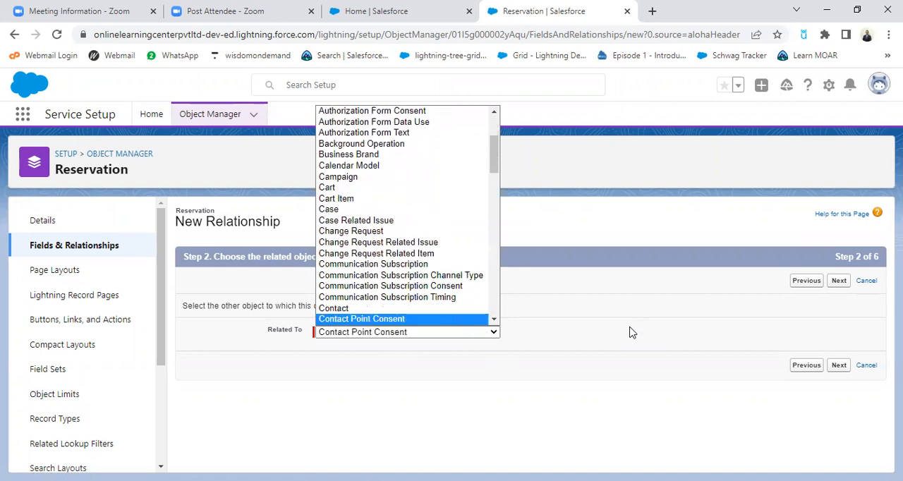
{"action": "left_click", "coordinate": [334, 309]}
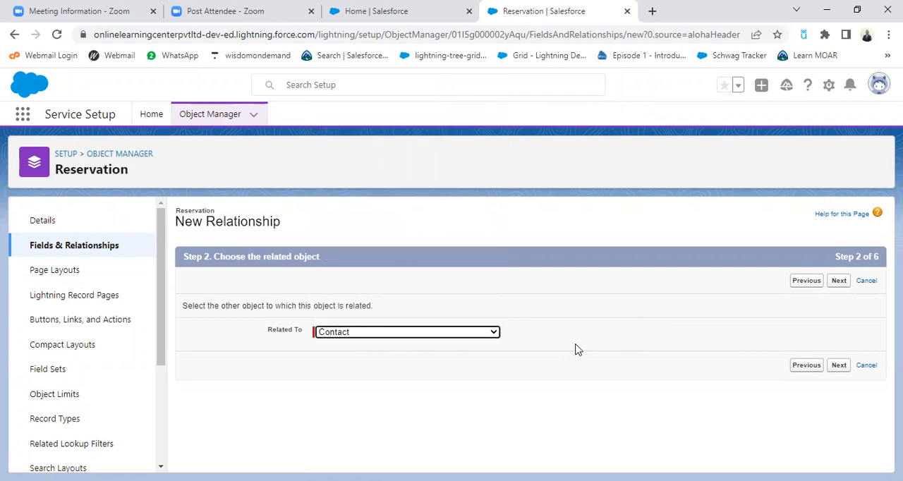
{"action": "left_click", "coordinate": [838, 282]}
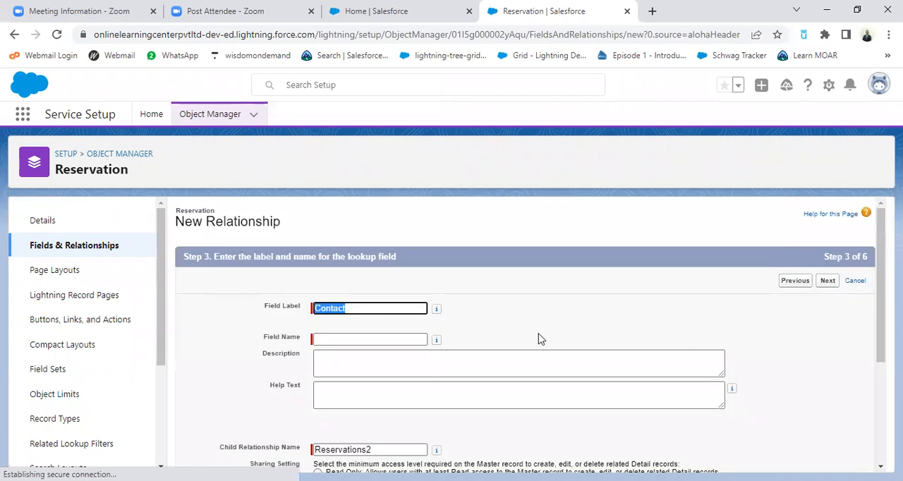
Fill the field name with Contact, keep Reservations2 as child relationship name with Read/Write sharing, and continue to field-level security
{"action": "scroll", "coordinate": [512, 340], "scroll_direction": "down", "scroll_amount": 1}
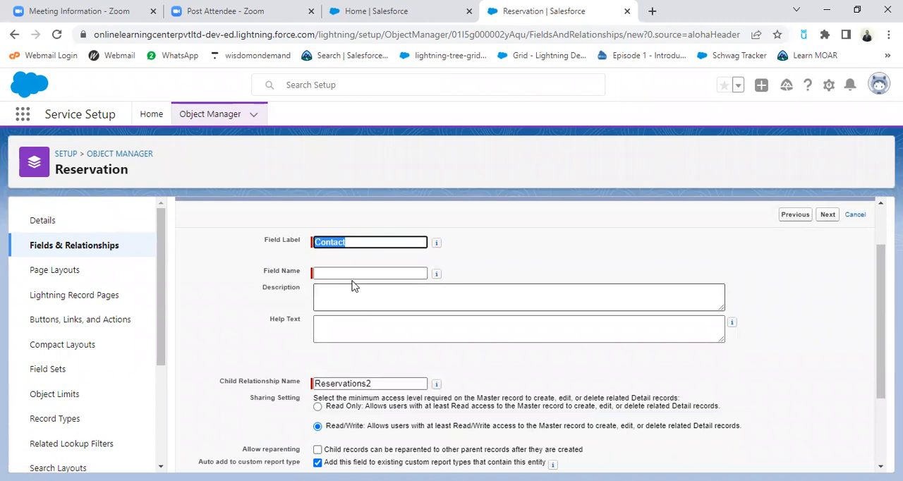
{"action": "left_click", "coordinate": [355, 273]}
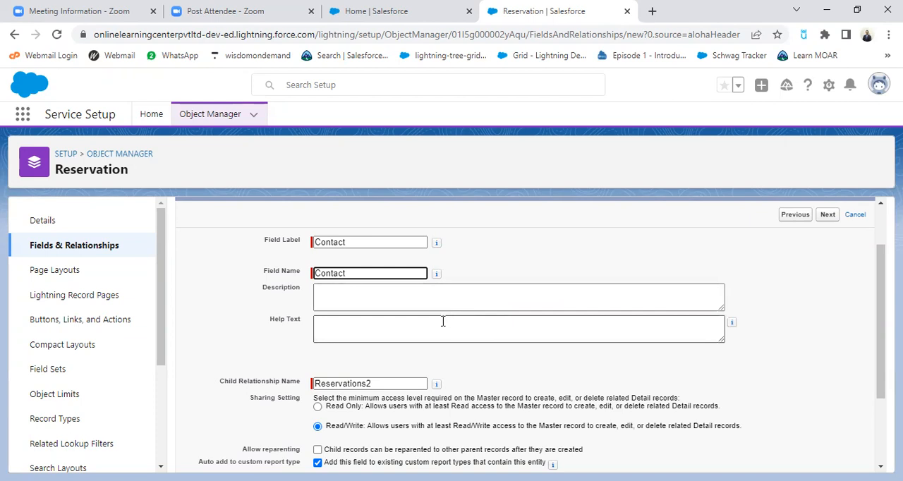
{"action": "scroll", "coordinate": [444, 322], "scroll_direction": "down", "scroll_amount": 3}
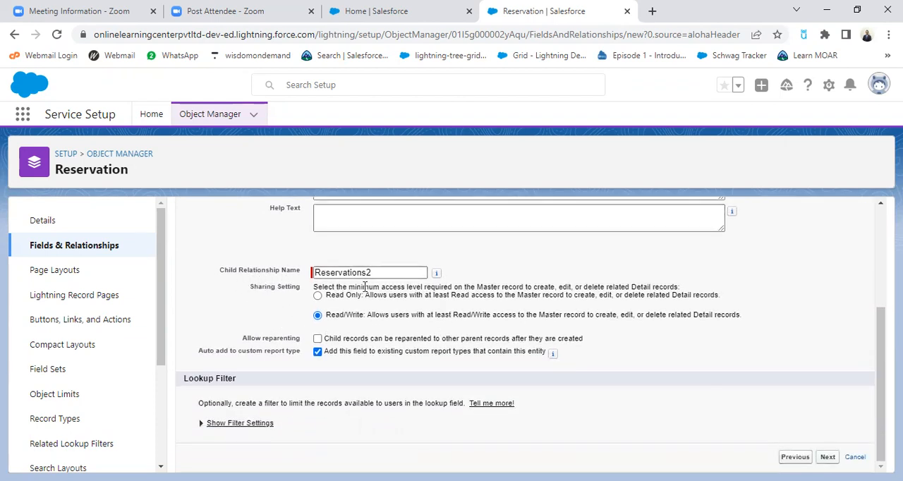
{"action": "scroll", "coordinate": [520, 333], "scroll_direction": "up", "scroll_amount": 4}
{"action": "scroll", "coordinate": [366, 308], "scroll_direction": "down", "scroll_amount": 4}
{"action": "left_click", "coordinate": [422, 272]}
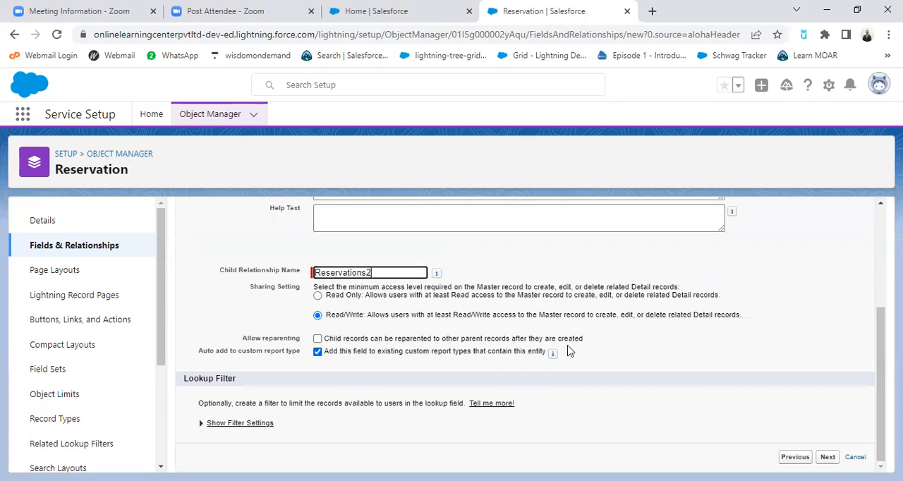
{"action": "scroll", "coordinate": [578, 352], "scroll_direction": "up", "scroll_amount": 3}
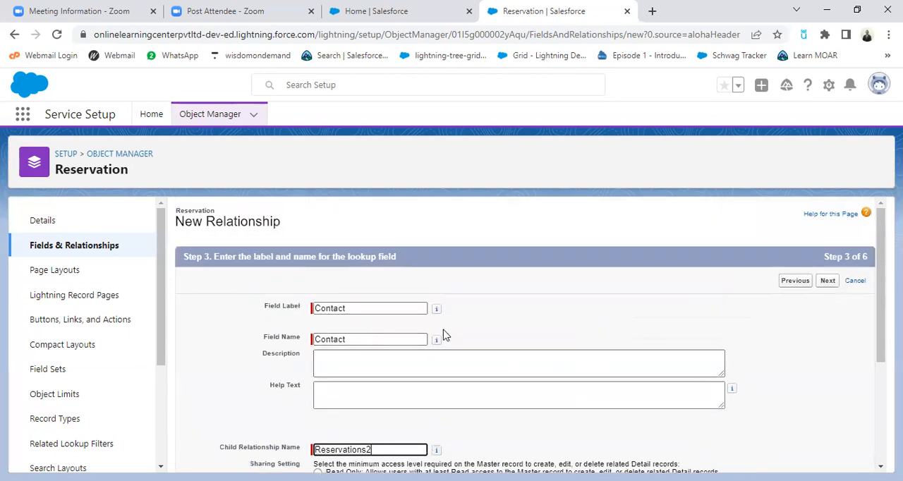
{"action": "scroll", "coordinate": [670, 346], "scroll_direction": "down", "scroll_amount": 3}
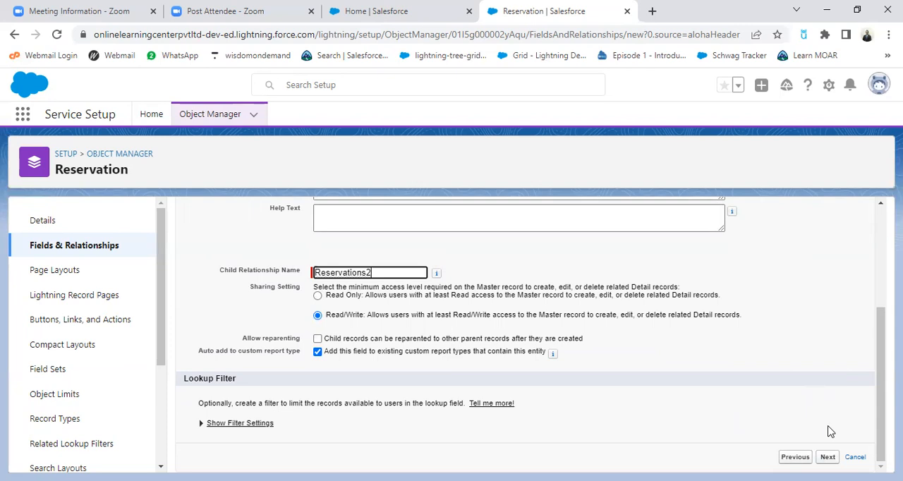
{"action": "key", "text": "Return"}
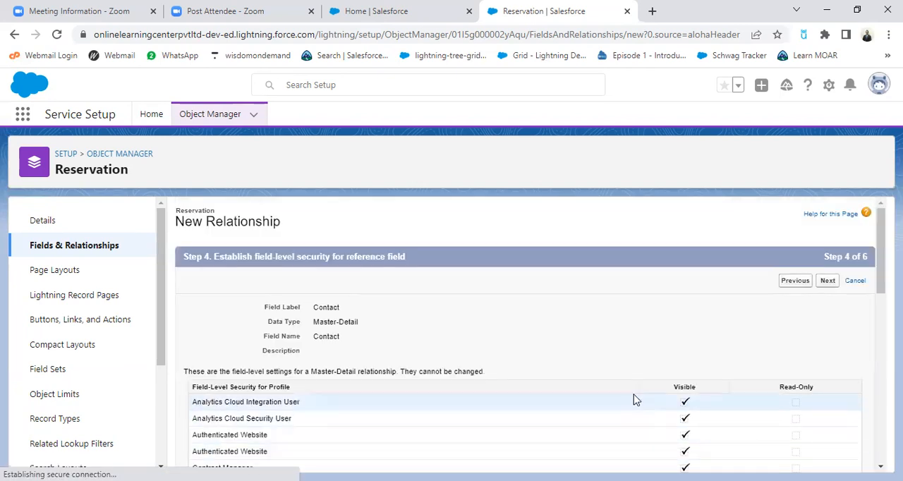
Accept the default security, Reservation Layout and Contact related lists, then save the Contact relationship and begin another new field
{"action": "left_click", "coordinate": [828, 281]}
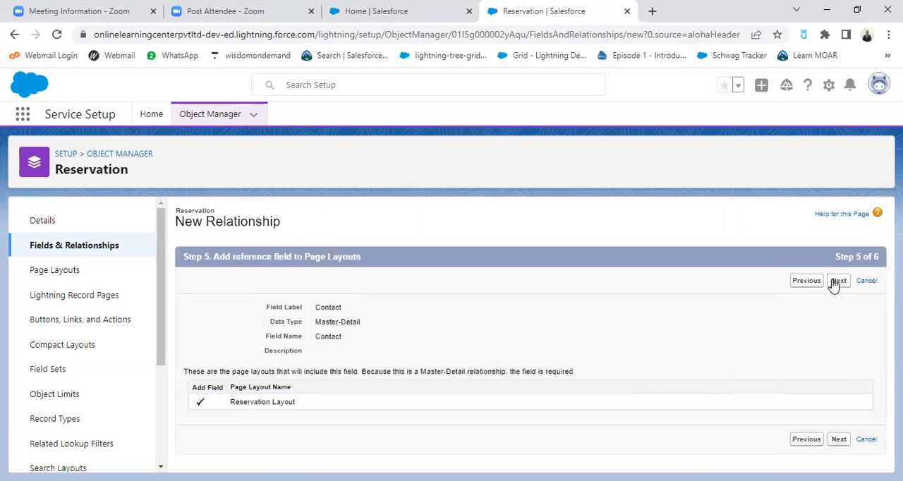
{"action": "left_click", "coordinate": [839, 281]}
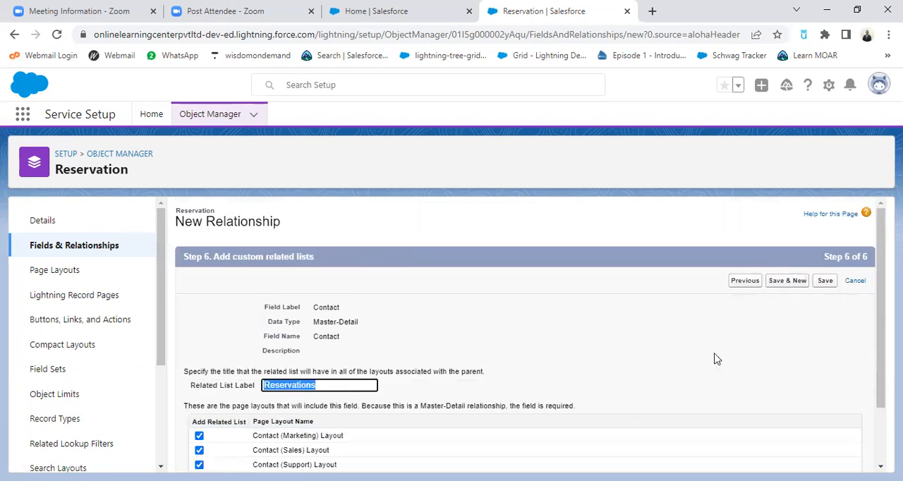
{"action": "scroll", "coordinate": [740, 324], "scroll_direction": "down", "scroll_amount": 1}
{"action": "scroll", "coordinate": [776, 271], "scroll_direction": "up", "scroll_amount": 1}
{"action": "left_click", "coordinate": [786, 282]}
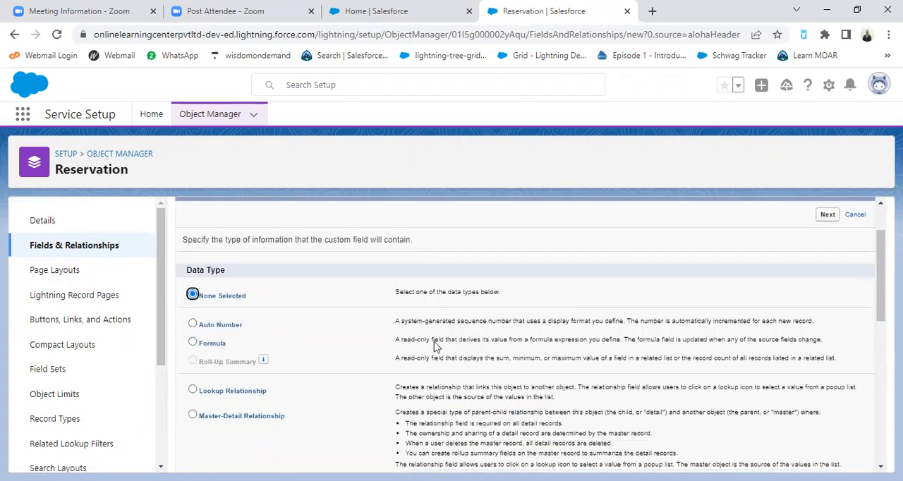
Choose Master-Detail Relationship as the data type for Reservation's second relationship field and continue
{"action": "scroll", "coordinate": [272, 349], "scroll_direction": "down", "scroll_amount": 3}
{"action": "left_click", "coordinate": [192, 284]}
{"action": "scroll", "coordinate": [540, 330], "scroll_direction": "up", "scroll_amount": 3}
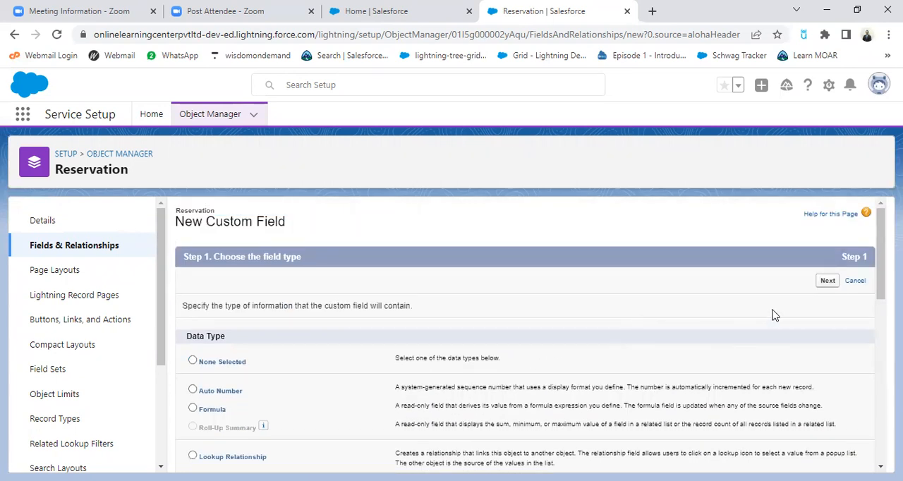
{"action": "left_click", "coordinate": [824, 283]}
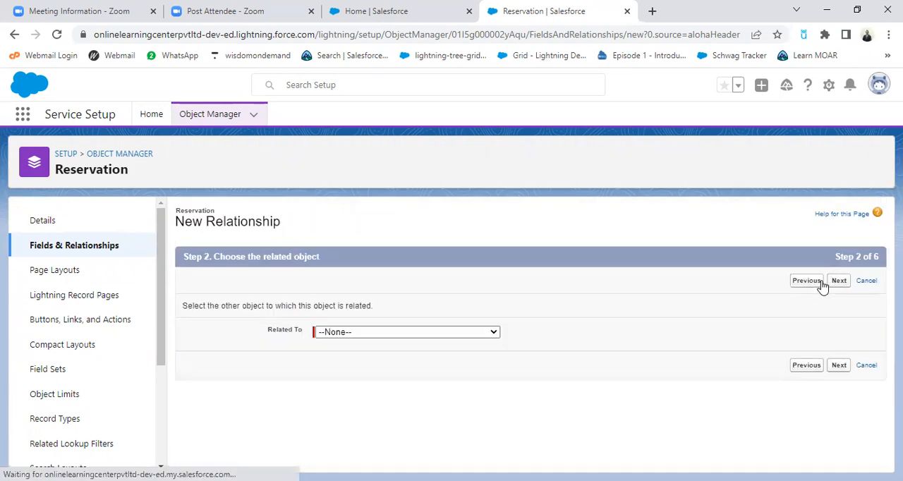
Relate the Reservation object to Room and continue to the relationship field's label and name
{"action": "left_click", "coordinate": [413, 331]}
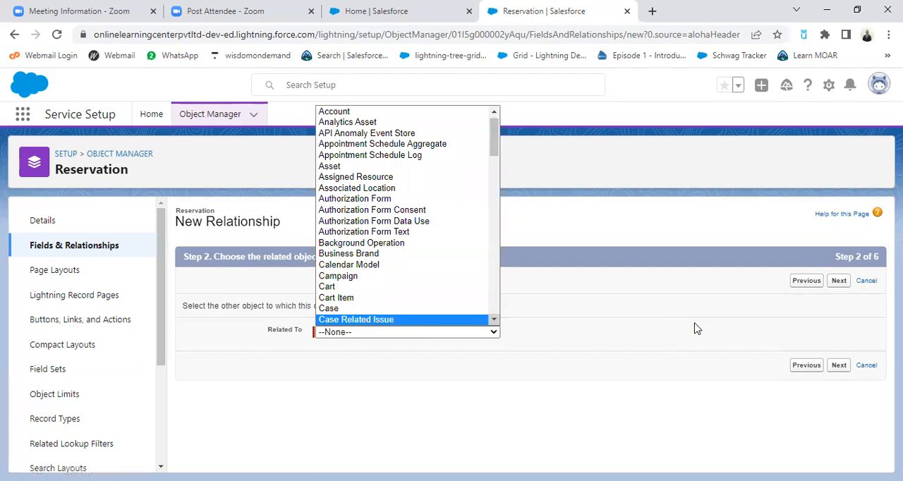
{"action": "key", "text": "r"}
{"action": "key", "text": "r"}
{"action": "key", "text": "r"}
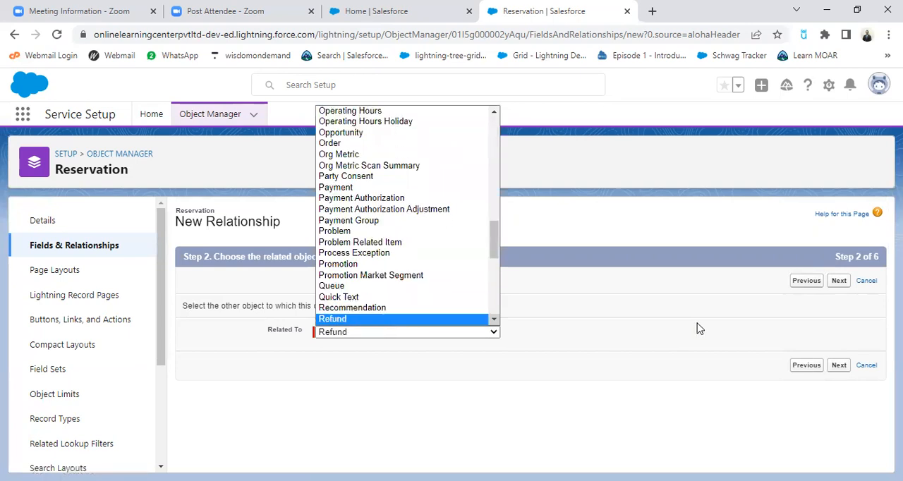
{"action": "key", "text": "r"}
{"action": "key", "text": "r"}
{"action": "key", "text": "r"}
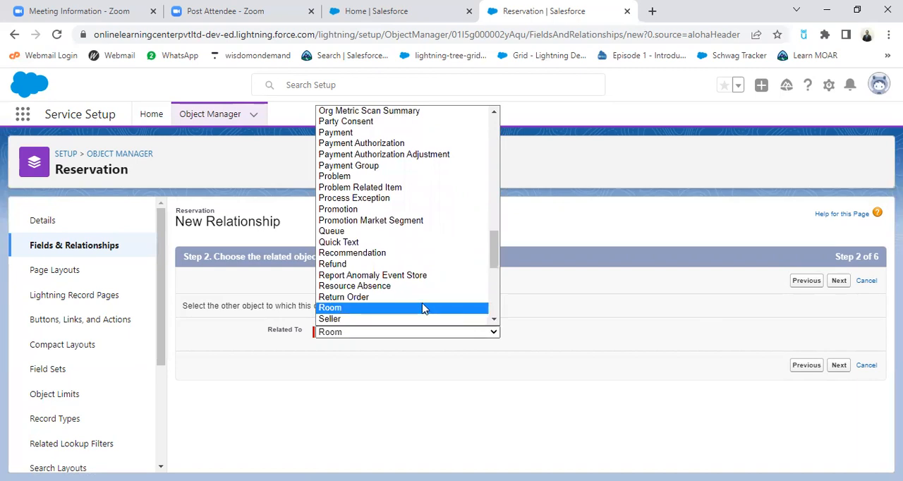
{"action": "left_click", "coordinate": [423, 308]}
{"action": "left_click", "coordinate": [837, 282]}
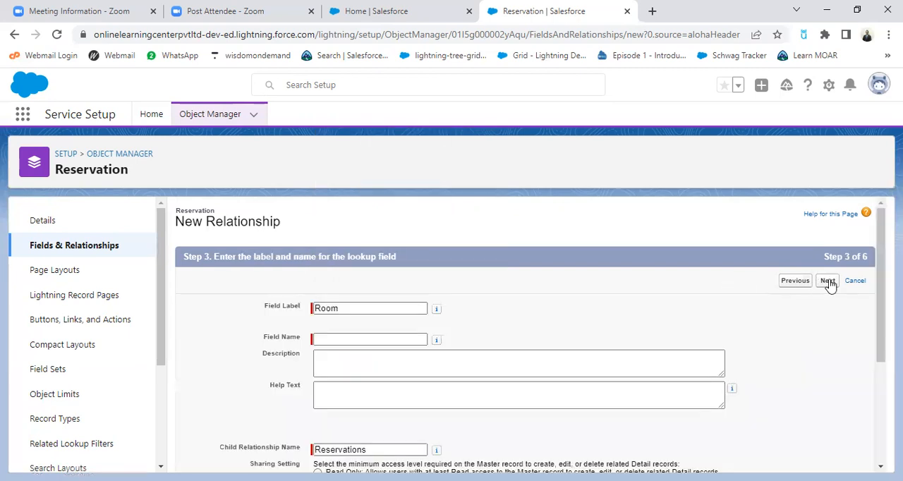
Fill the field name with Room, keep Reservations as child relationship name with Read/Write sharing, and continue to field-level security
{"action": "left_click", "coordinate": [341, 338]}
{"action": "scroll", "coordinate": [529, 350], "scroll_direction": "down", "scroll_amount": 1}
{"action": "scroll", "coordinate": [416, 315], "scroll_direction": "up", "scroll_amount": 1}
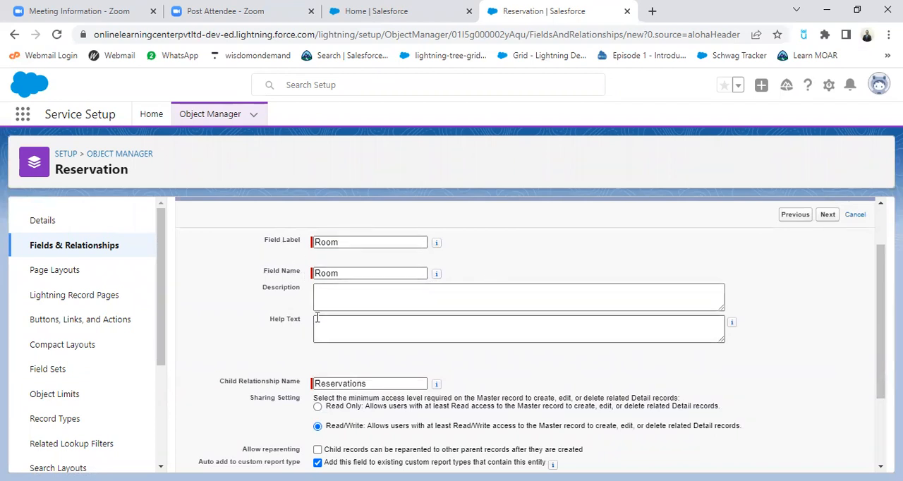
{"action": "scroll", "coordinate": [471, 339], "scroll_direction": "down", "scroll_amount": 2}
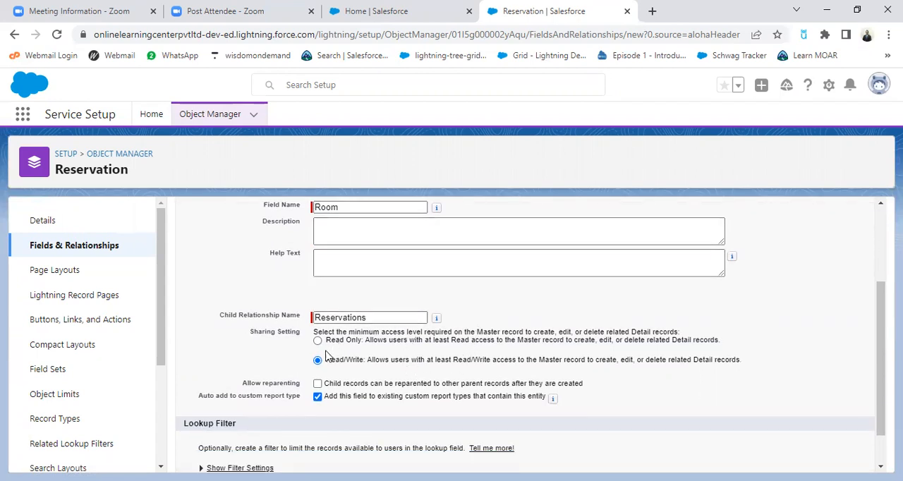
{"action": "scroll", "coordinate": [550, 342], "scroll_direction": "down", "scroll_amount": 1}
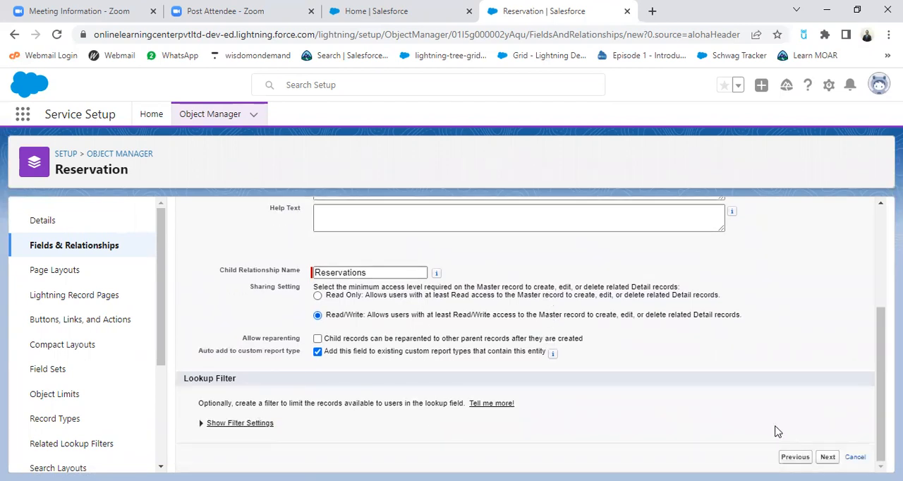
{"action": "left_click", "coordinate": [827, 457]}
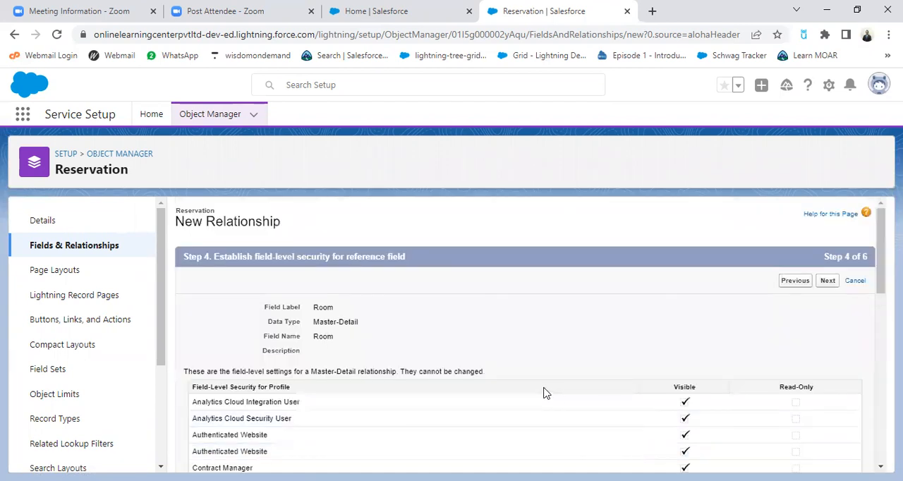
Accept the default security, Reservation Layout and Room Layout related list, then save the Room relationship and begin another new field
{"action": "left_click", "coordinate": [826, 281]}
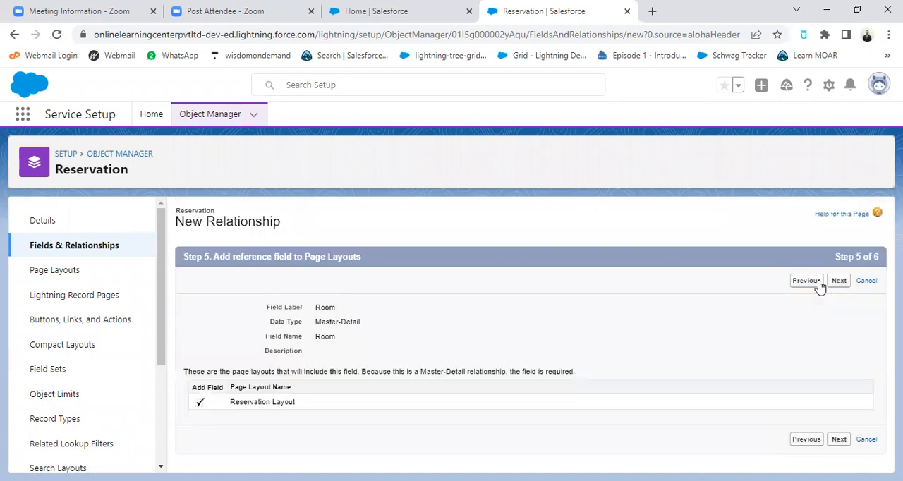
{"action": "left_click", "coordinate": [839, 282]}
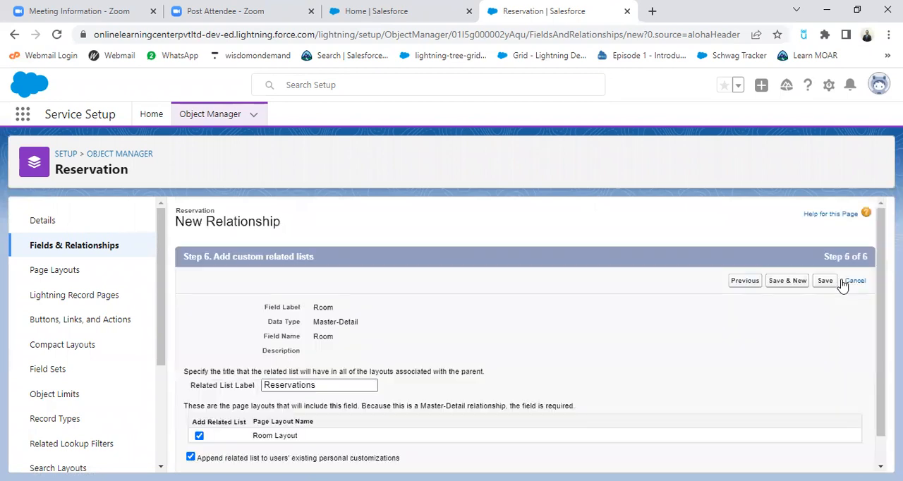
{"action": "left_click", "coordinate": [796, 283]}
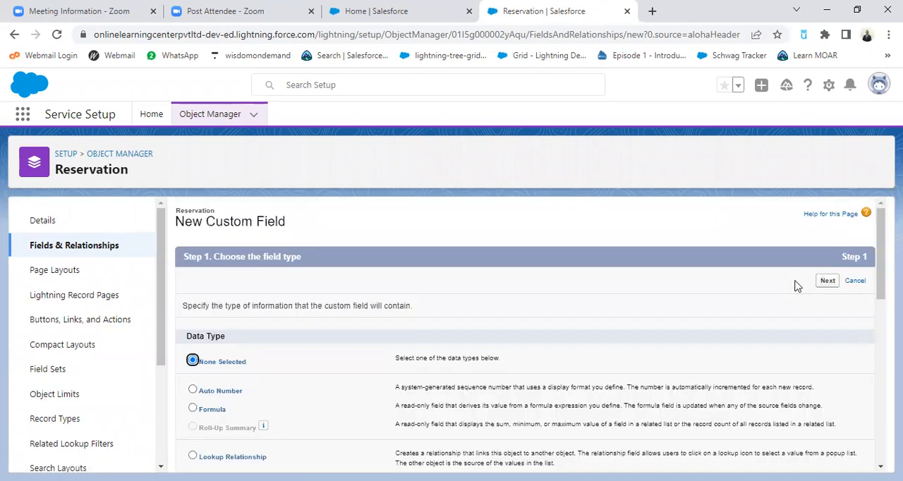
Choose Date as the data type for the new Reservation field and continue to its details
{"action": "scroll", "coordinate": [736, 317], "scroll_direction": "down", "scroll_amount": 5}
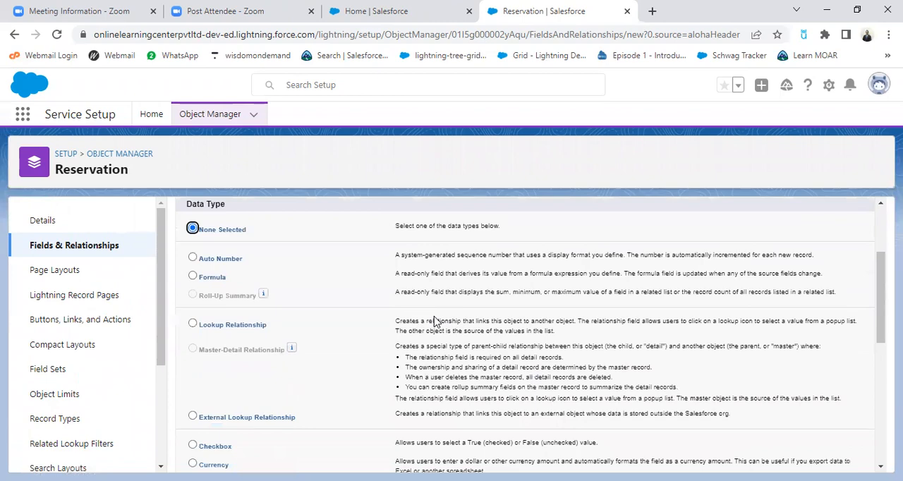
{"action": "scroll", "coordinate": [275, 376], "scroll_direction": "down", "scroll_amount": 1}
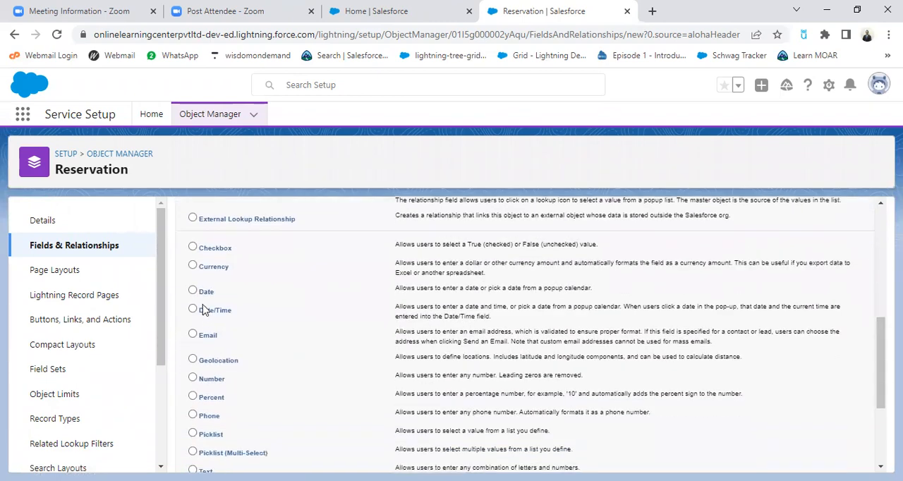
{"action": "left_click", "coordinate": [193, 291]}
{"action": "scroll", "coordinate": [659, 358], "scroll_direction": "up", "scroll_amount": 6}
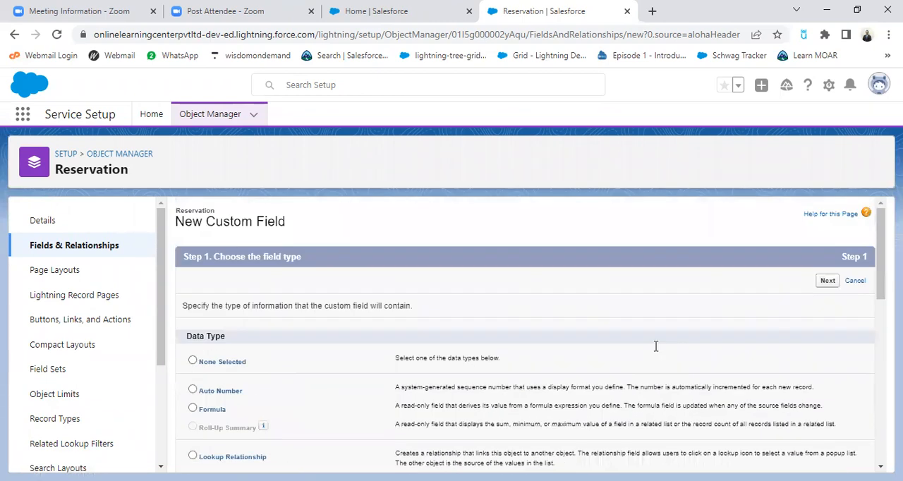
{"action": "scroll", "coordinate": [709, 370], "scroll_direction": "down", "scroll_amount": 4}
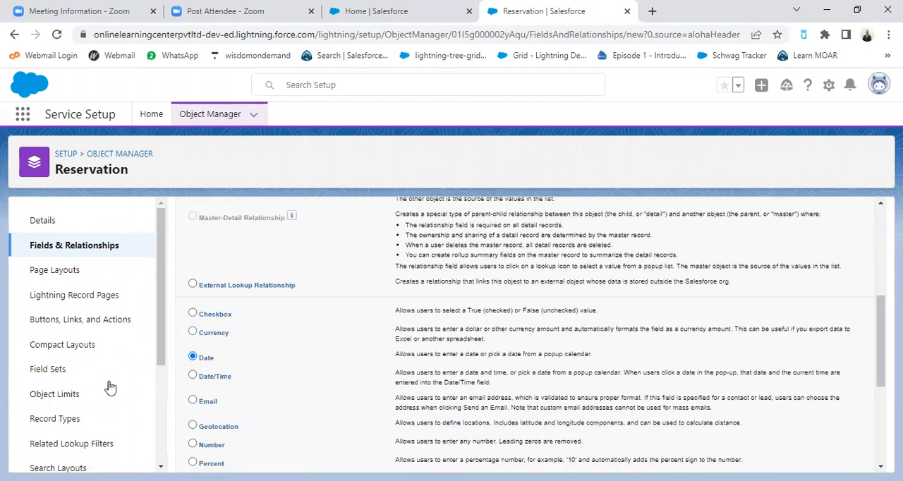
{"action": "scroll", "coordinate": [671, 371], "scroll_direction": "up", "scroll_amount": 4}
{"action": "left_click", "coordinate": [831, 283]}
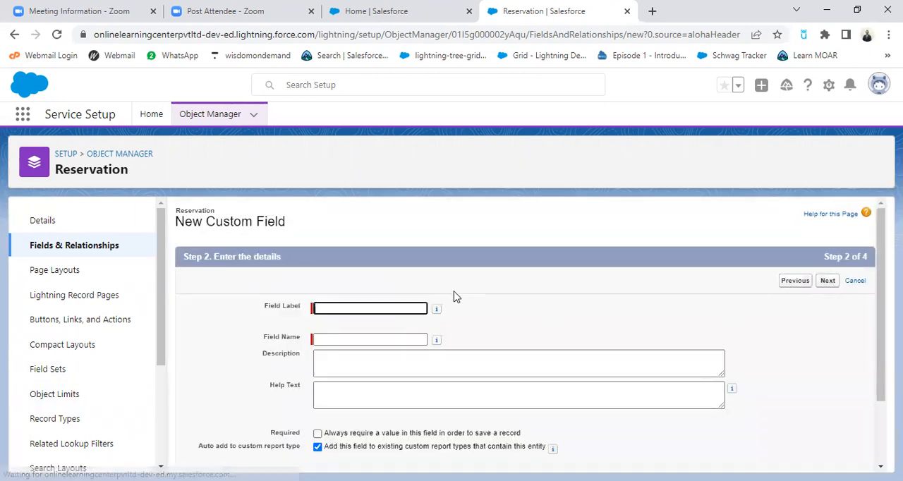
Label the date field Start Date and fill in the field name as Start_Date
{"action": "left_click", "coordinate": [400, 304]}
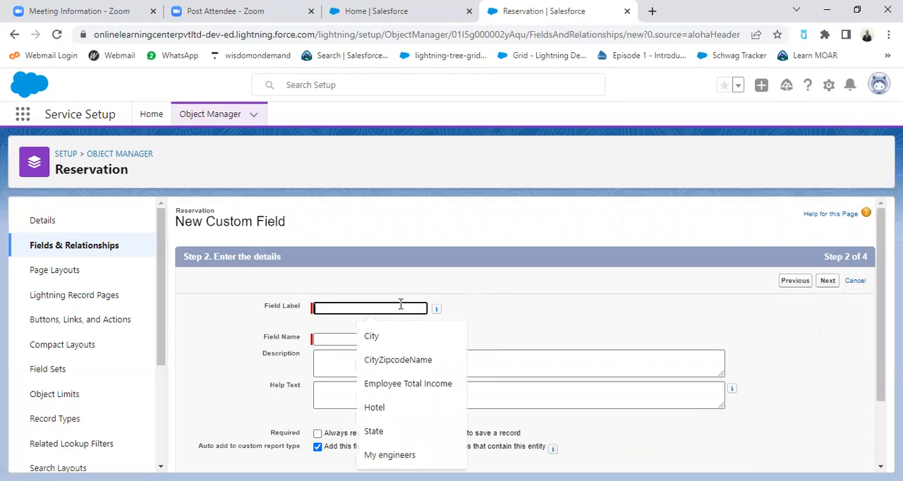
{"action": "type", "text": "st"}
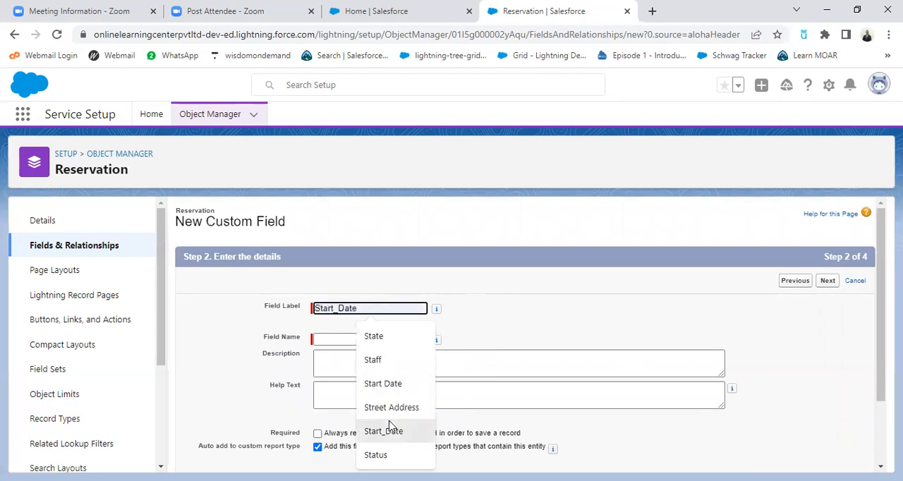
{"action": "left_click", "coordinate": [383, 383]}
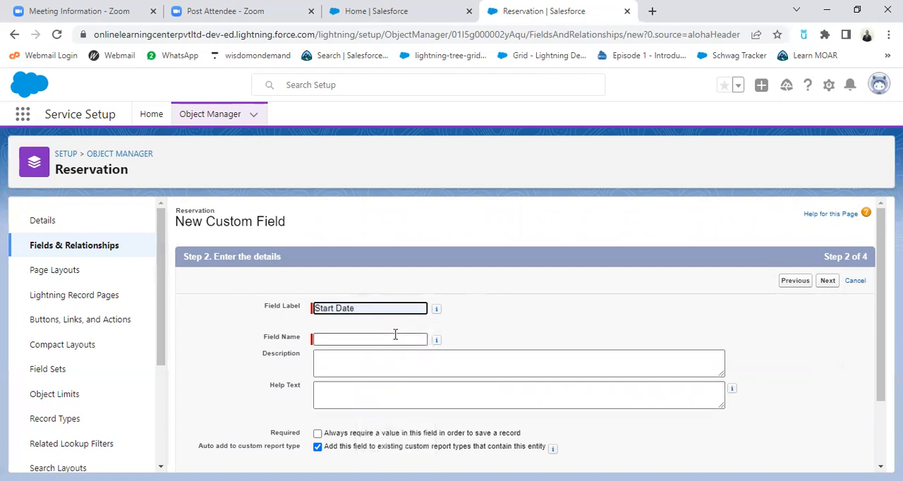
{"action": "left_click", "coordinate": [423, 341]}
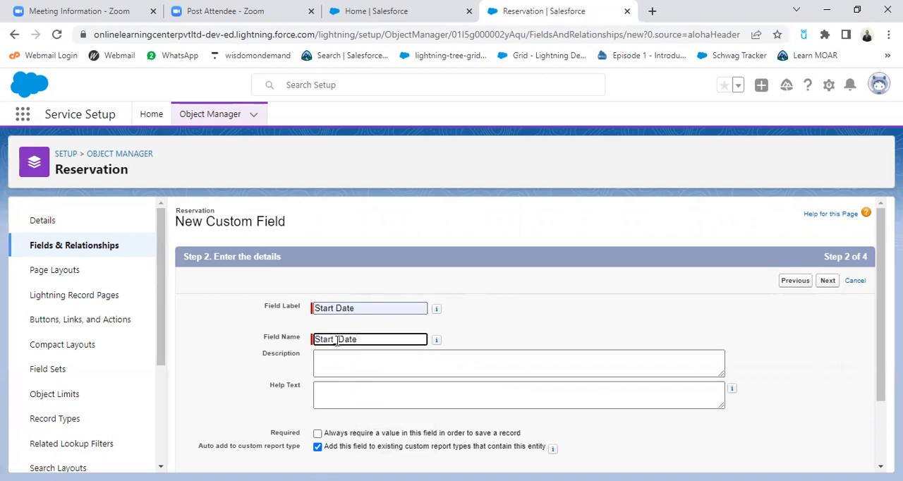
{"action": "left_click", "coordinate": [475, 341]}
Make the Start Date field required and set its default value to Today()
{"action": "scroll", "coordinate": [454, 350], "scroll_direction": "down", "scroll_amount": 1}
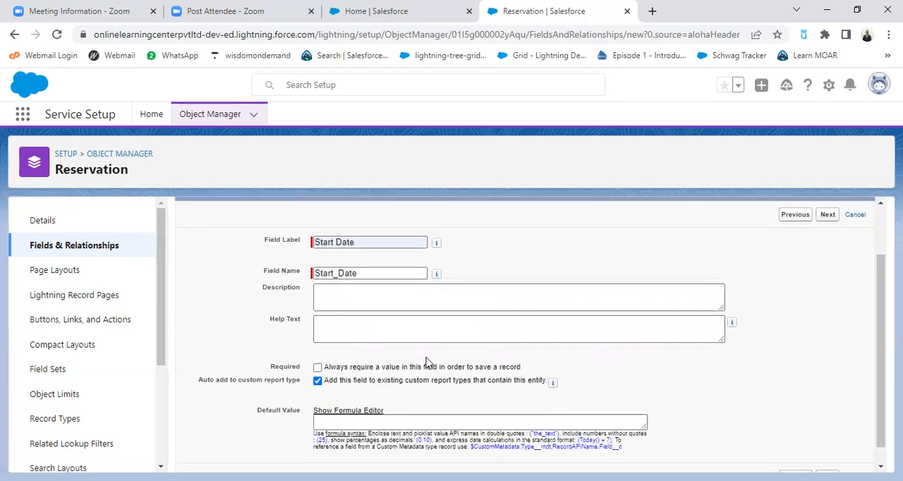
{"action": "left_click", "coordinate": [319, 368]}
{"action": "left_click", "coordinate": [503, 420]}
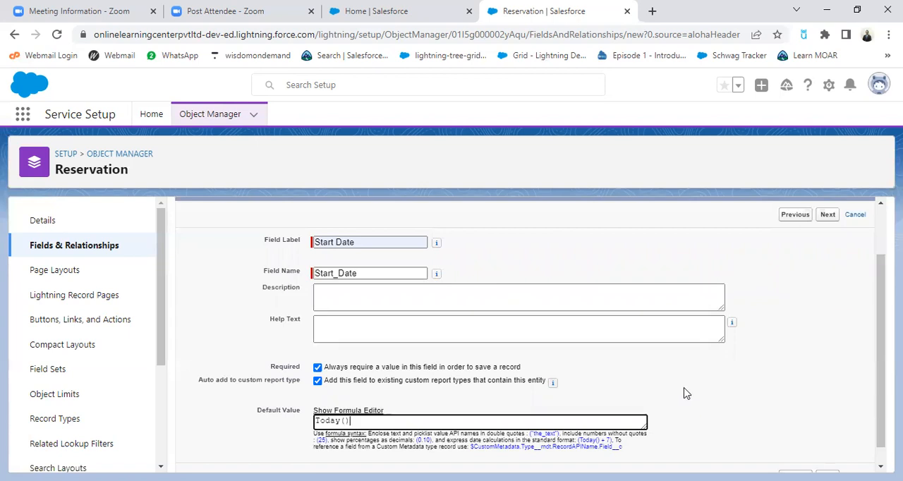
Accept the default field-level security and Reservation Layout, then save the Start Date field and begin another new field
{"action": "scroll", "coordinate": [733, 405], "scroll_direction": "down", "scroll_amount": 1}
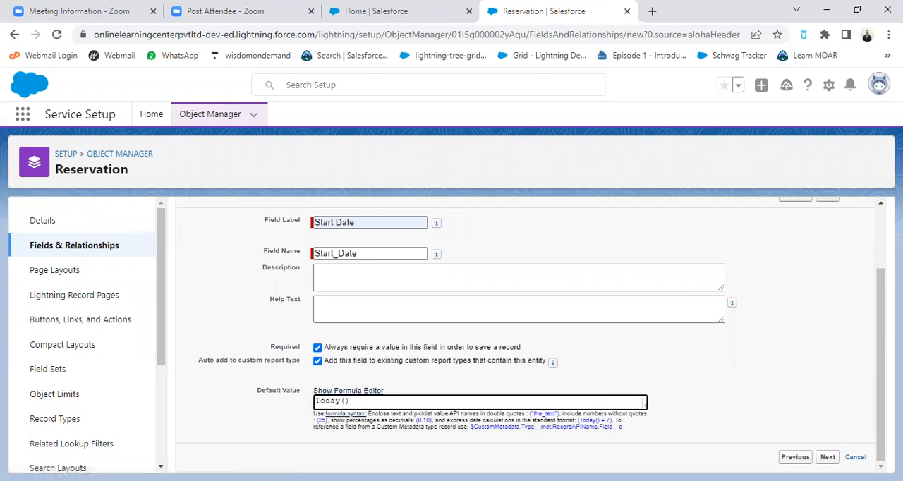
{"action": "key", "text": "Return"}
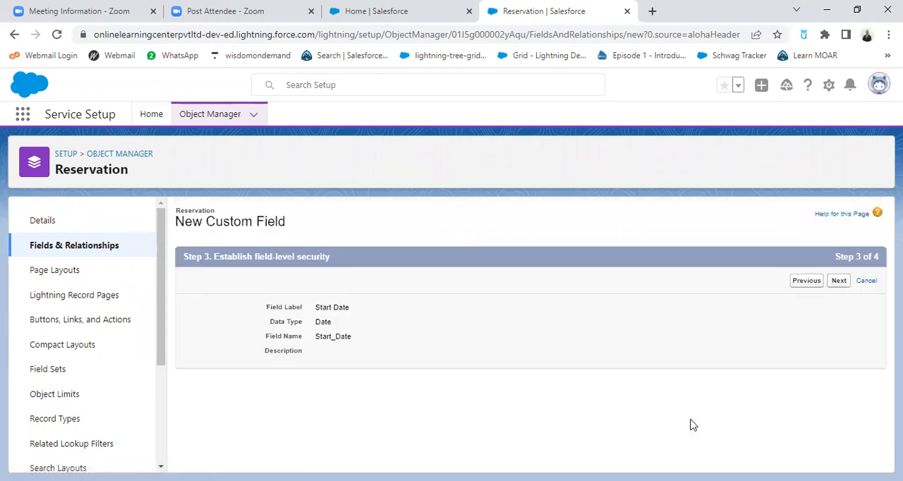
{"action": "left_click", "coordinate": [827, 287]}
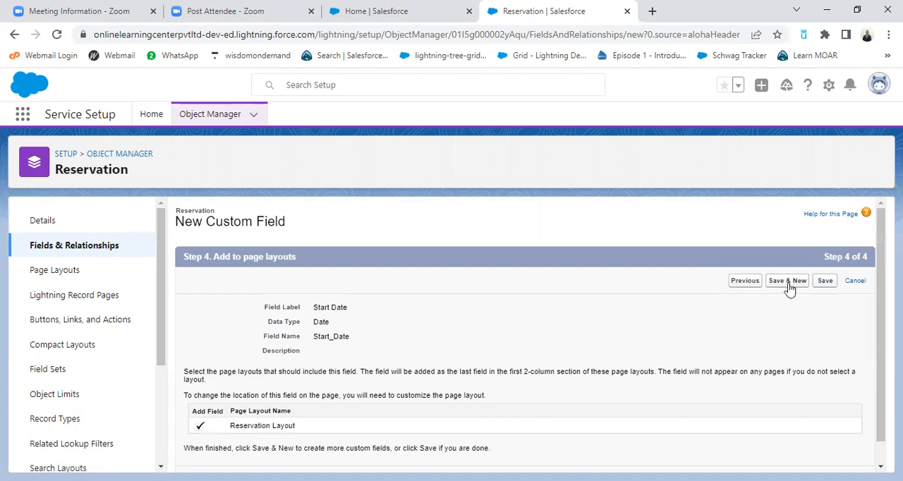
{"action": "left_click", "coordinate": [789, 281]}
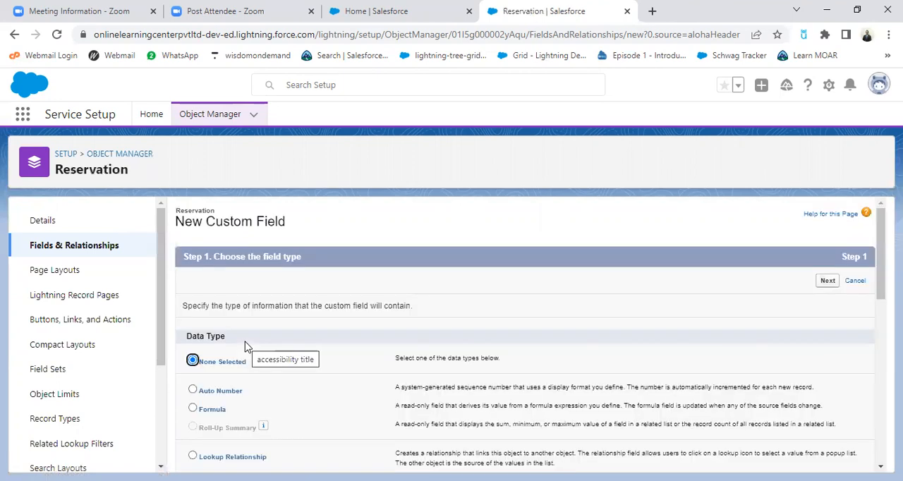
Choose Date as the data type for Reservation's second date field and continue to its details
{"action": "scroll", "coordinate": [318, 446], "scroll_direction": "down", "scroll_amount": 2}
{"action": "scroll", "coordinate": [374, 398], "scroll_direction": "down", "scroll_amount": 1}
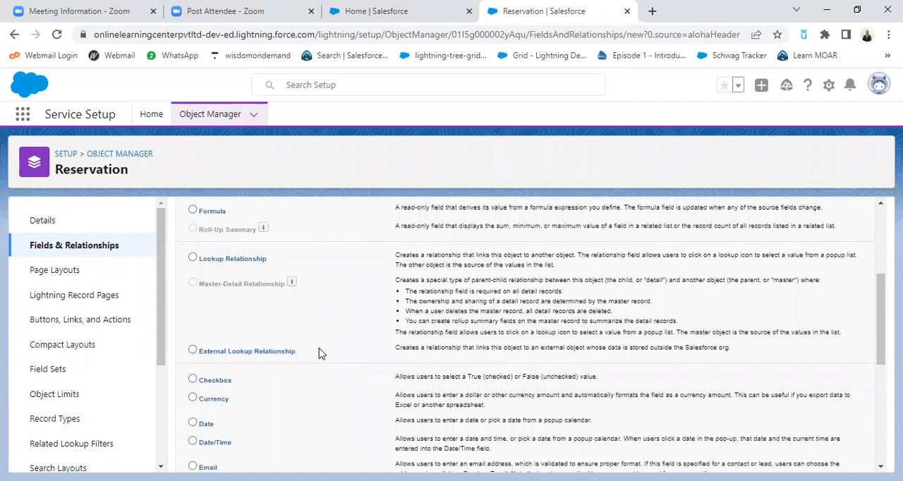
{"action": "scroll", "coordinate": [319, 353], "scroll_direction": "down", "scroll_amount": 1}
{"action": "left_click", "coordinate": [192, 356]}
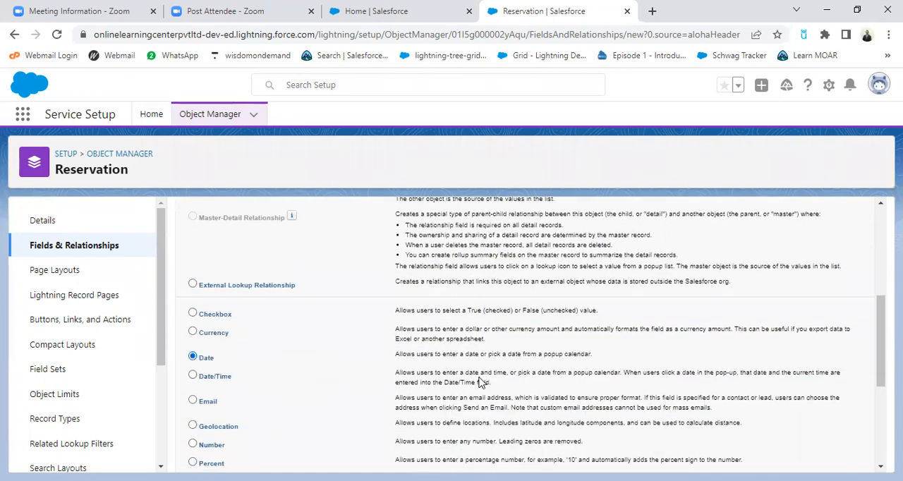
{"action": "scroll", "coordinate": [702, 384], "scroll_direction": "up", "scroll_amount": 4}
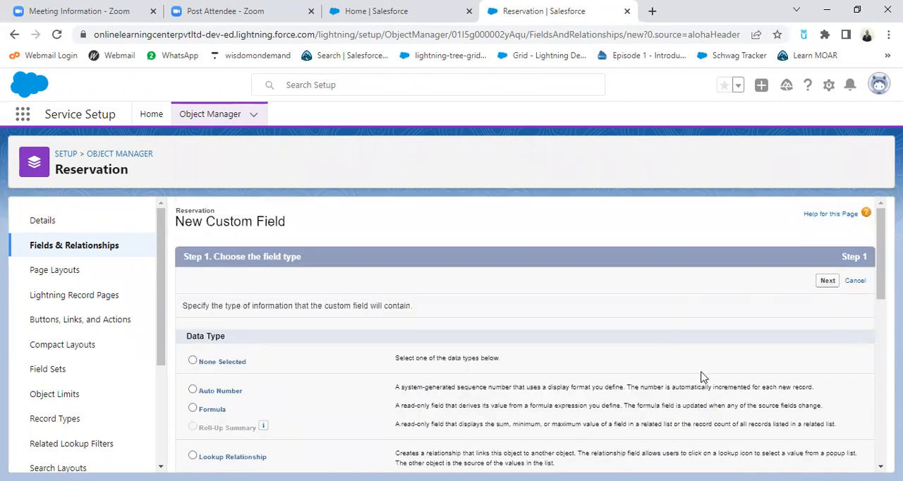
{"action": "left_click", "coordinate": [827, 282]}
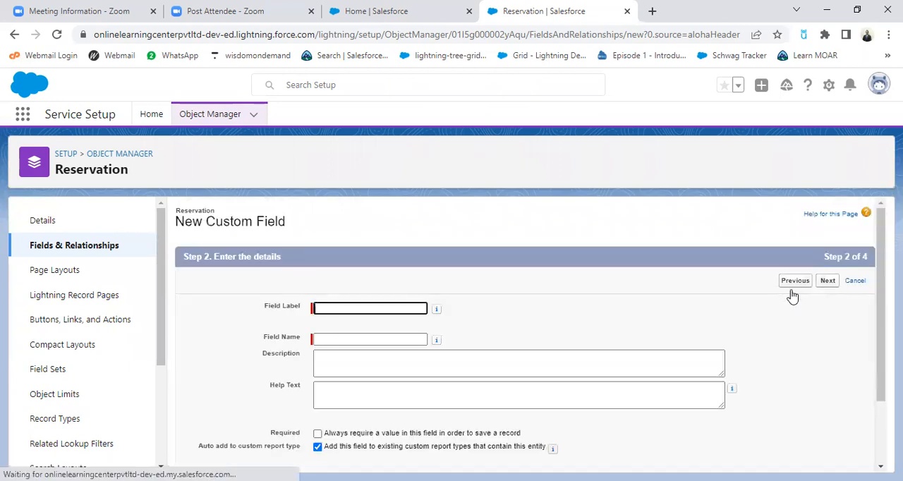
Label the second date field End Date and fill in the field name as End_Date
{"action": "type", "text": "e"}
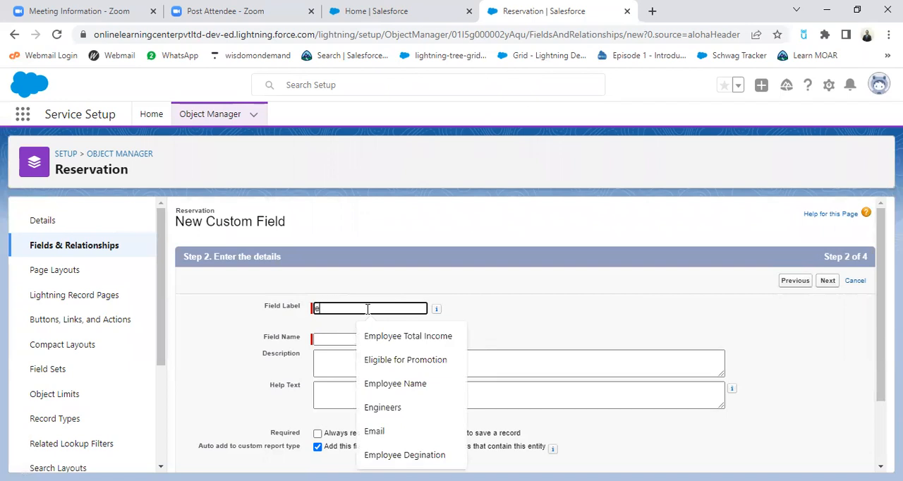
{"action": "type", "text": "nd Dat"}
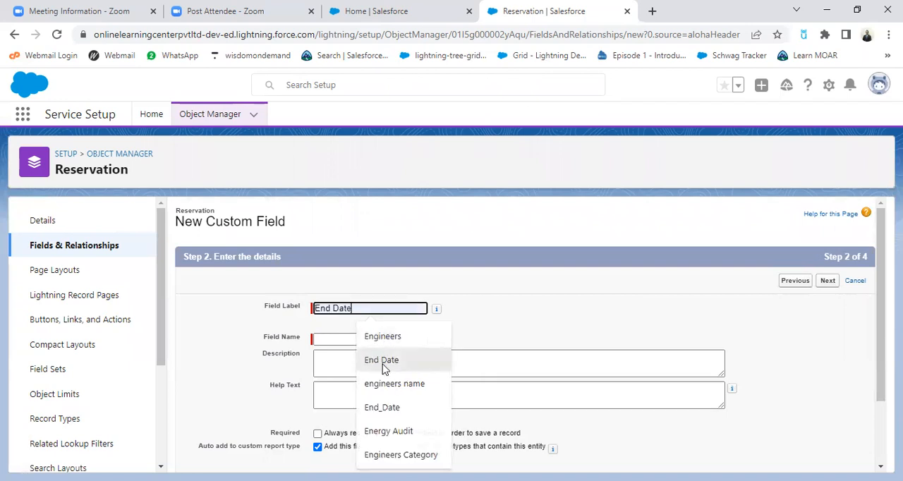
{"action": "left_click", "coordinate": [381, 360]}
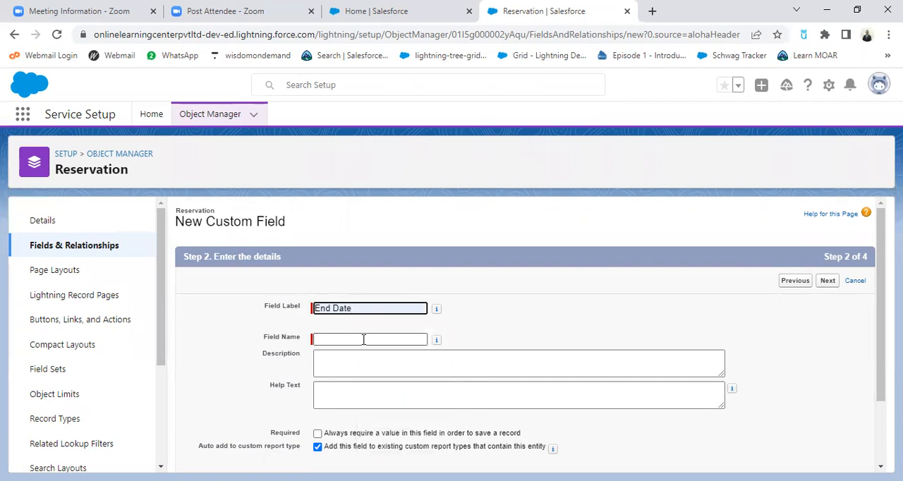
{"action": "left_click", "coordinate": [363, 339]}
{"action": "left_click", "coordinate": [496, 342]}
Make the End Date field required and set its default value to Today()+3
{"action": "scroll", "coordinate": [402, 386], "scroll_direction": "down", "scroll_amount": 2}
{"action": "left_click", "coordinate": [317, 347]}
{"action": "left_click", "coordinate": [347, 399]}
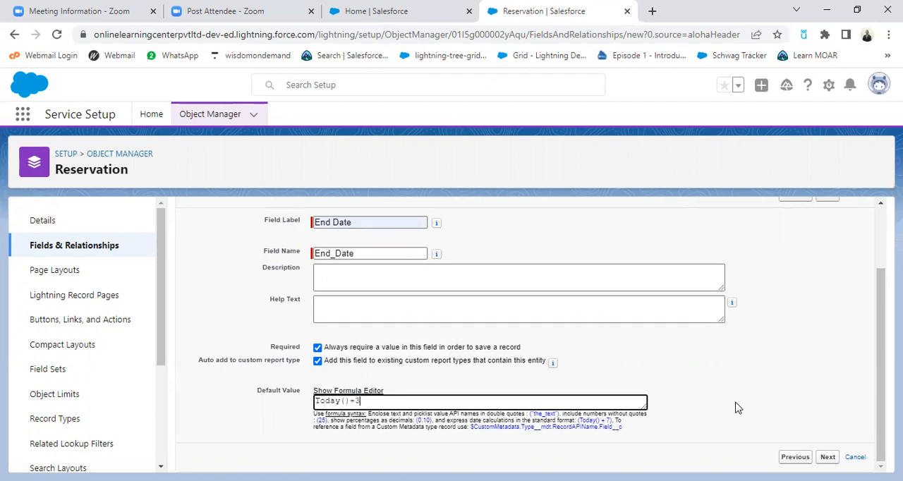
{"action": "left_click", "coordinate": [750, 377]}
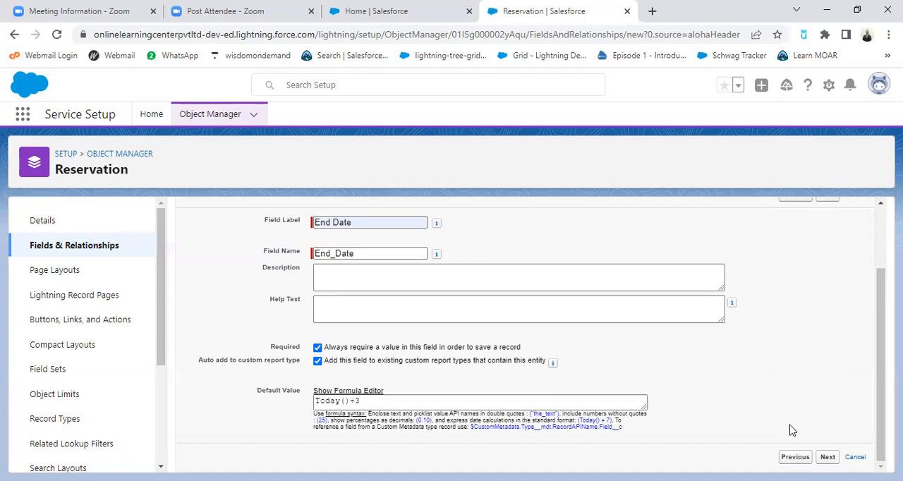
Accept the default field-level security and page layout, then save the End Date field and return to Reservation's field list
{"action": "left_click", "coordinate": [828, 457]}
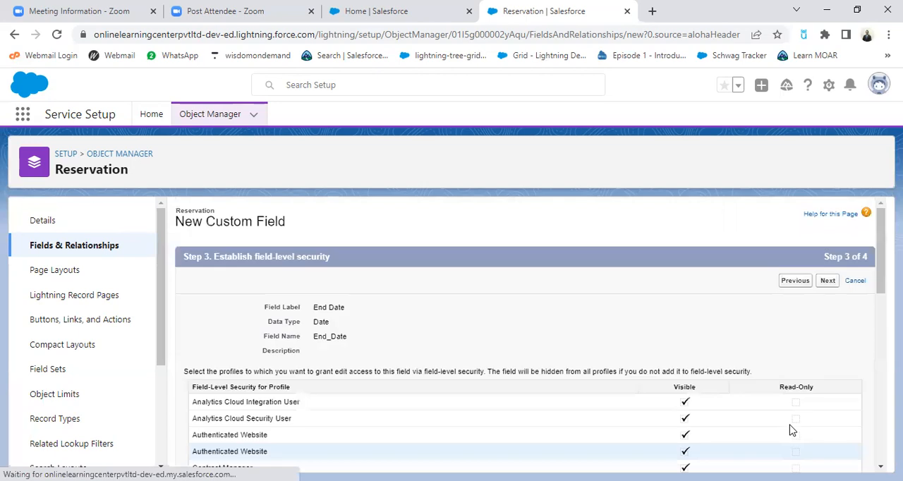
{"action": "left_click", "coordinate": [829, 282]}
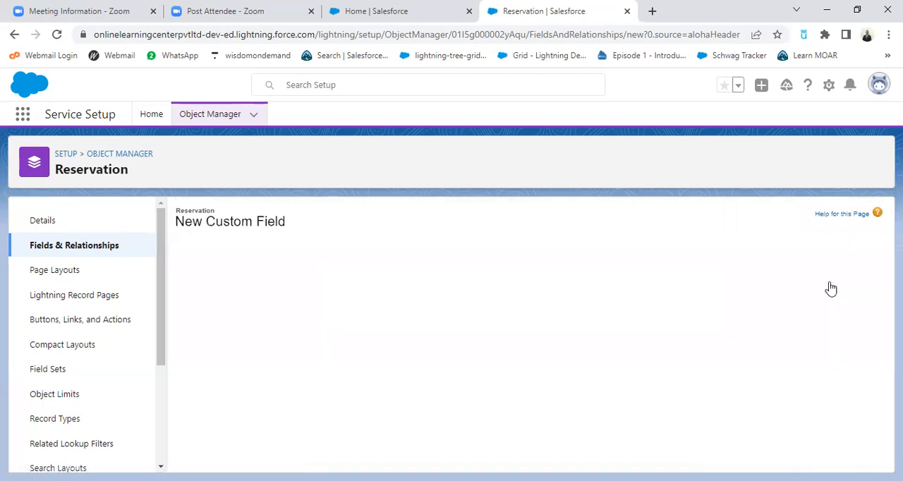
{"action": "left_click", "coordinate": [825, 281]}
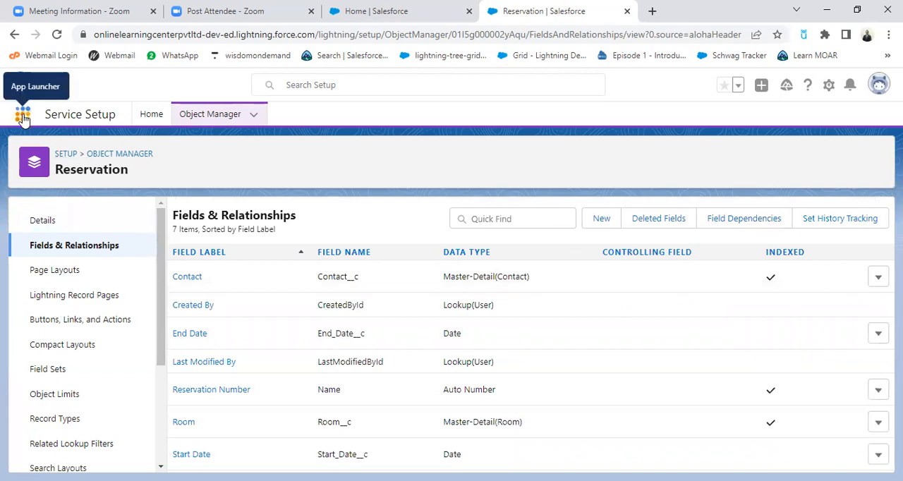
{"action": "left_click", "coordinate": [373, 13]}
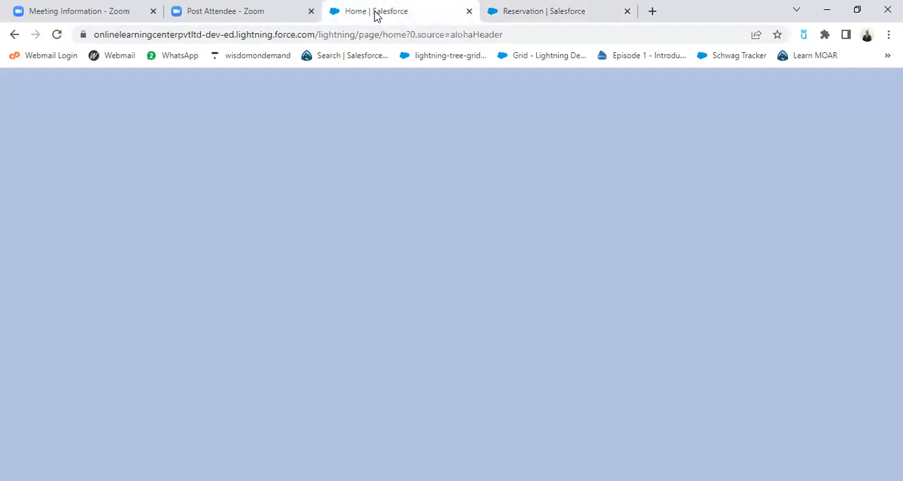
{"action": "left_click", "coordinate": [552, 13]}
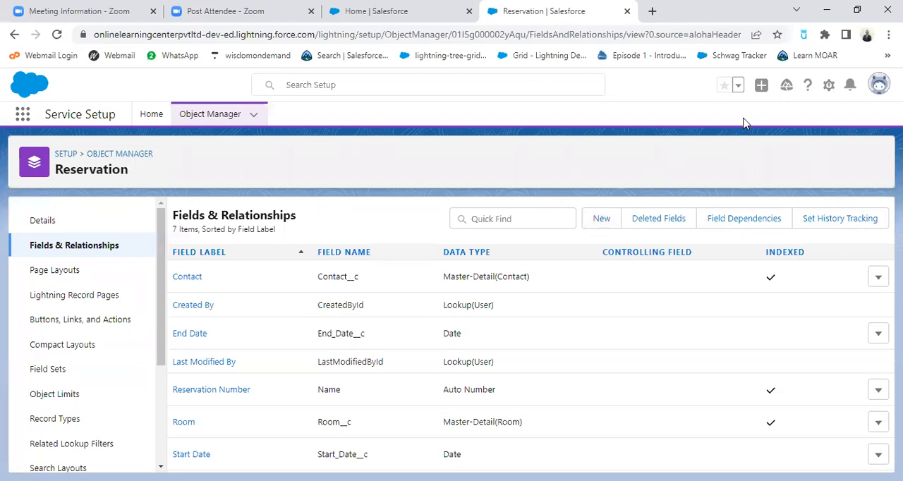
{"action": "left_click", "coordinate": [23, 117]}
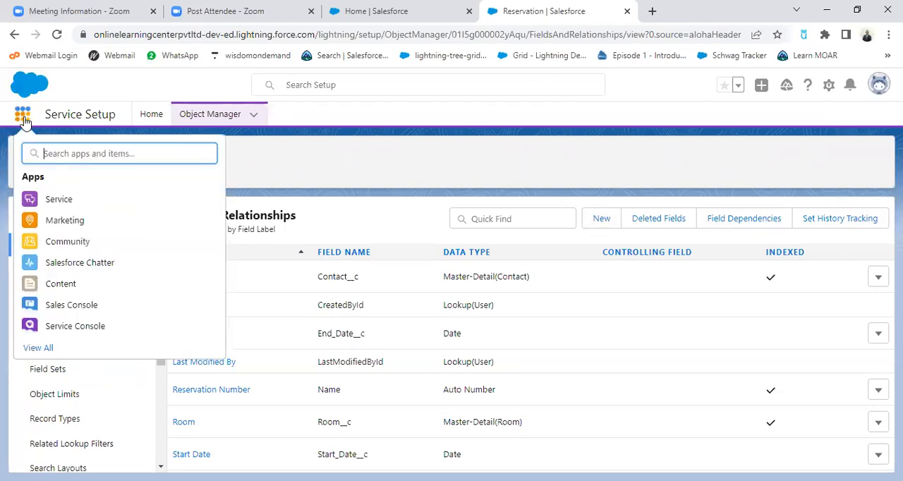
{"action": "key", "text": "Escape"}
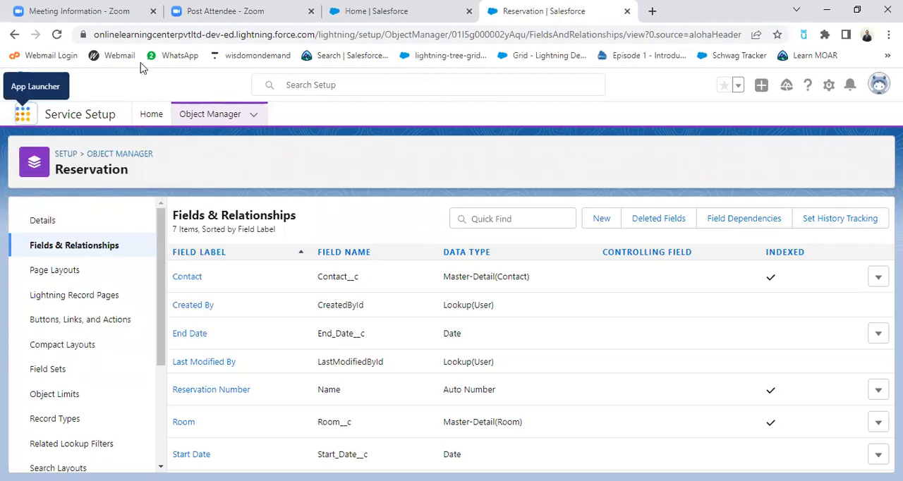
{"action": "left_click", "coordinate": [59, 35]}
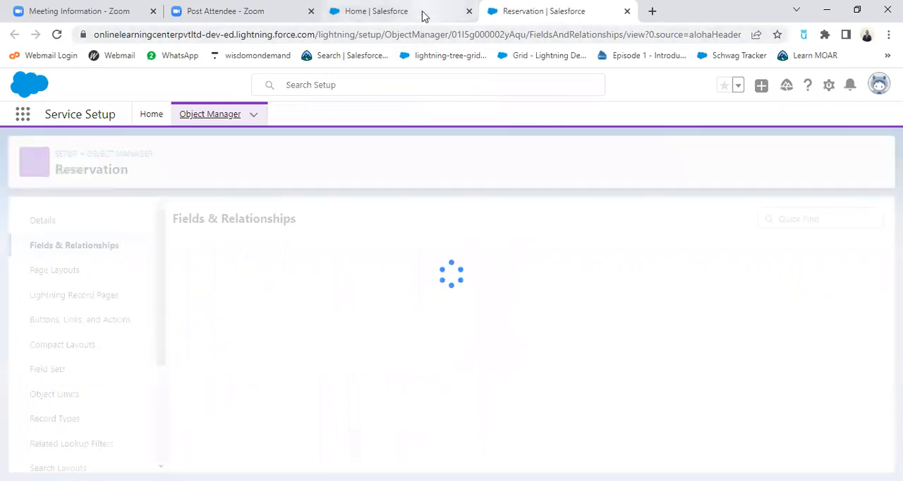
Reload the Sales app's home page to bring in the new custom object tabs, and open the Hotels list
{"action": "left_click", "coordinate": [423, 12]}
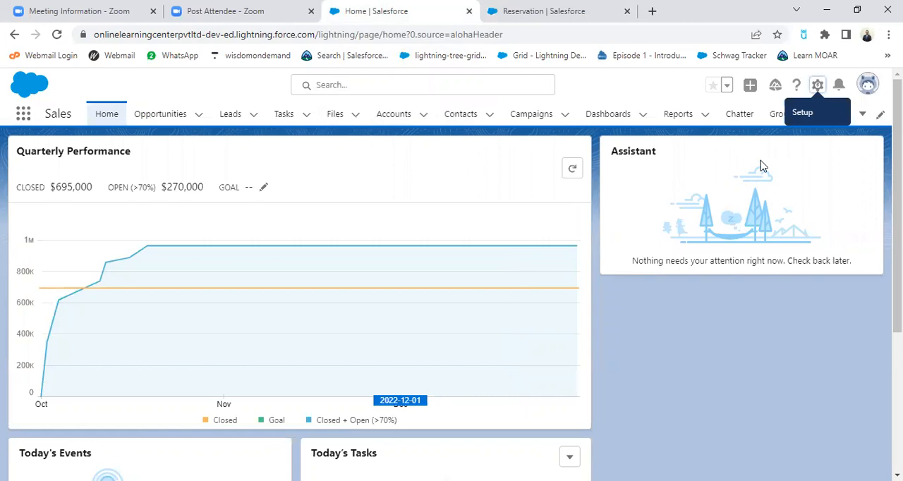
{"action": "left_click", "coordinate": [864, 115]}
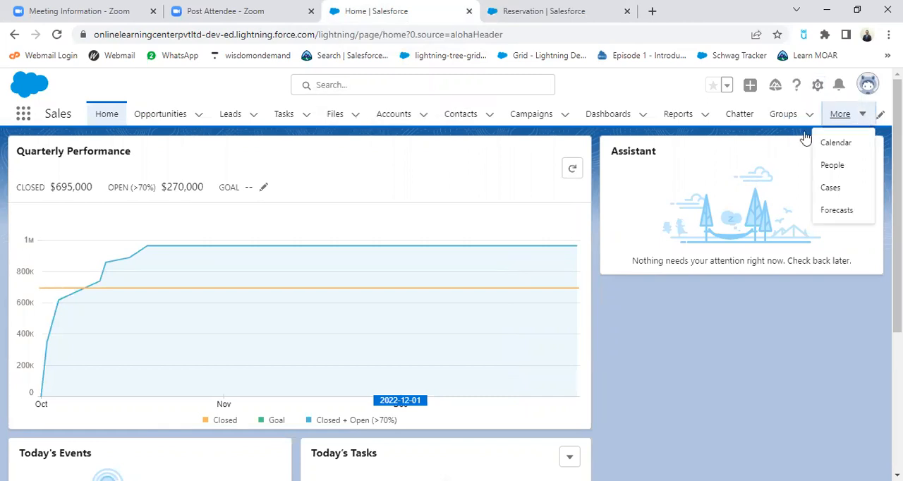
{"action": "left_click", "coordinate": [56, 36]}
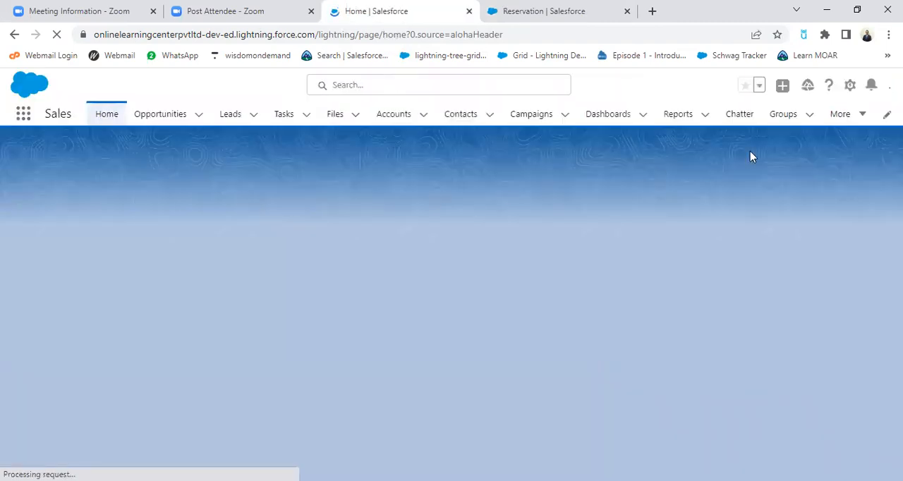
{"action": "left_click", "coordinate": [862, 116]}
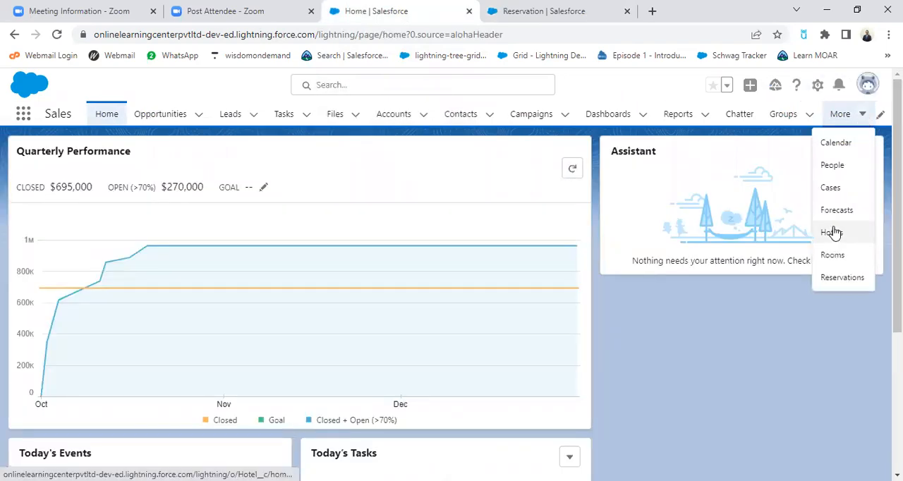
{"action": "left_click", "coordinate": [834, 233]}
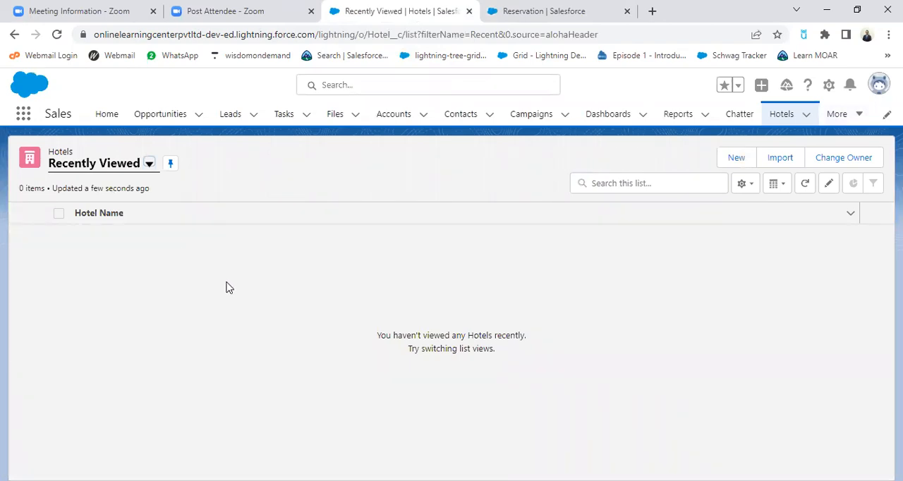
{"action": "left_click", "coordinate": [59, 215]}
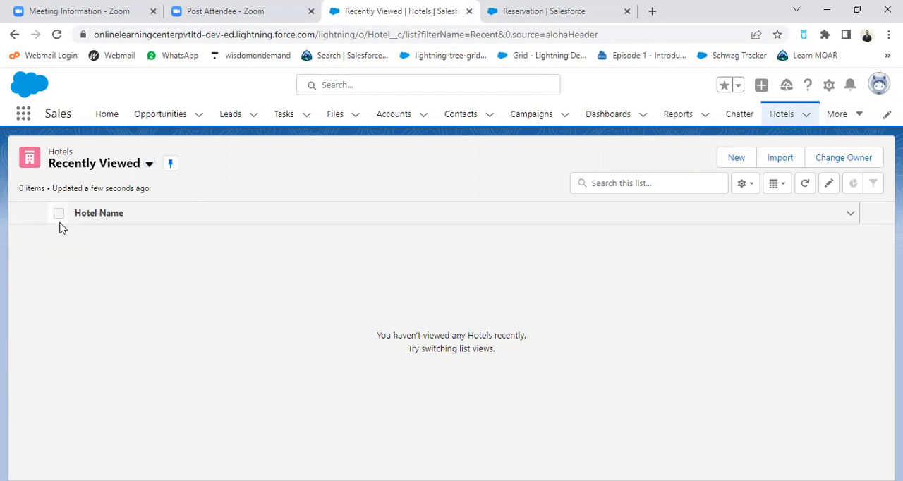
Start a new hotel record and enter Hayat as the hotel name
{"action": "left_click", "coordinate": [736, 158]}
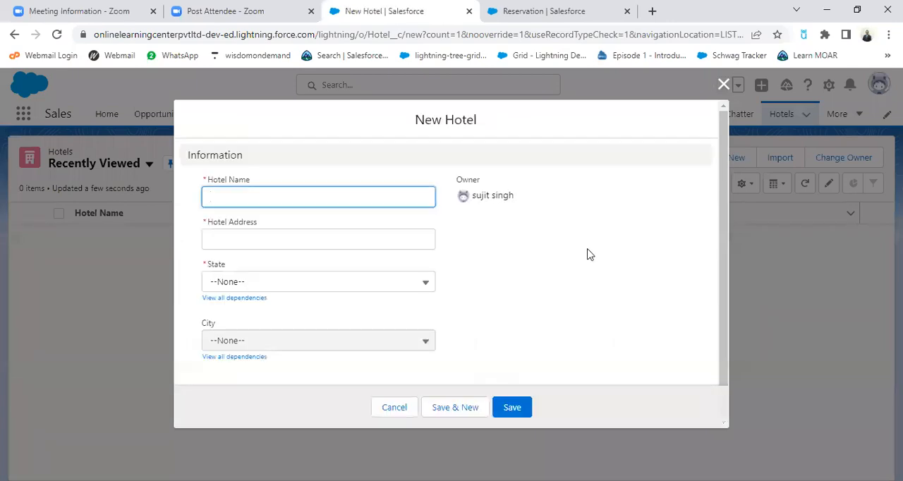
{"action": "left_click", "coordinate": [318, 196]}
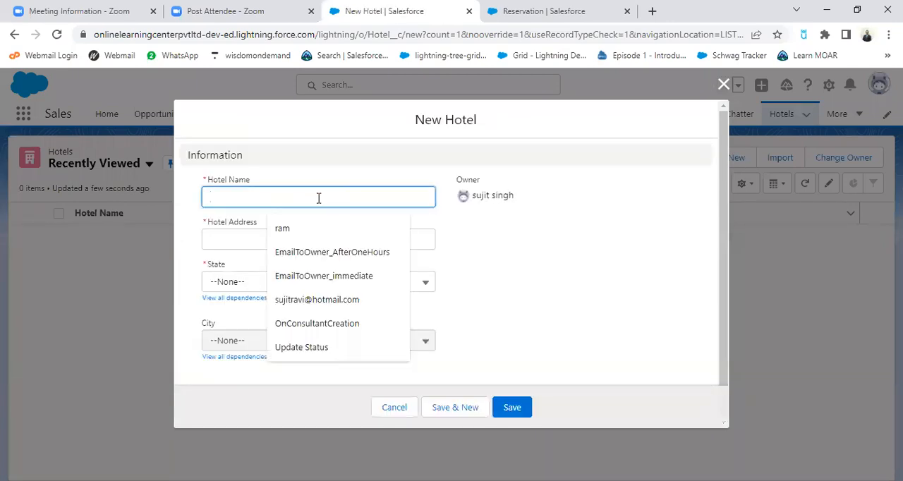
{"action": "left_click", "coordinate": [334, 164]}
{"action": "left_click", "coordinate": [273, 197]}
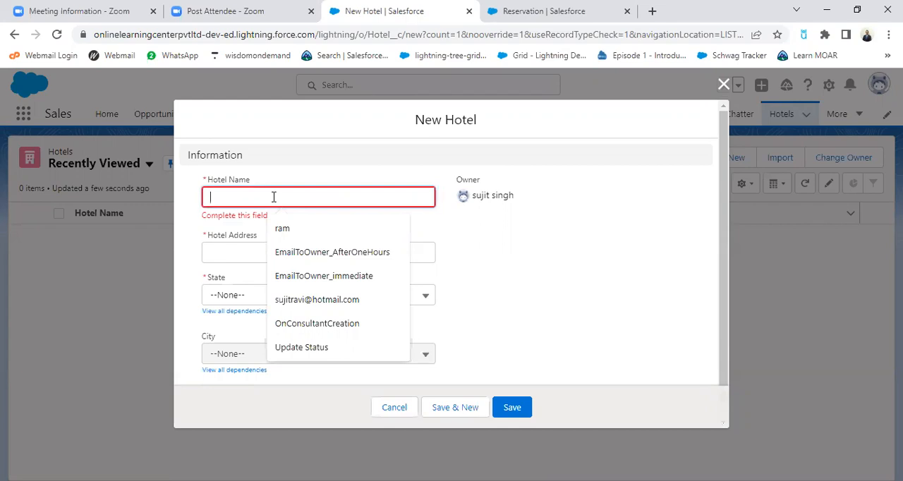
{"action": "type", "text": "Hayat"}
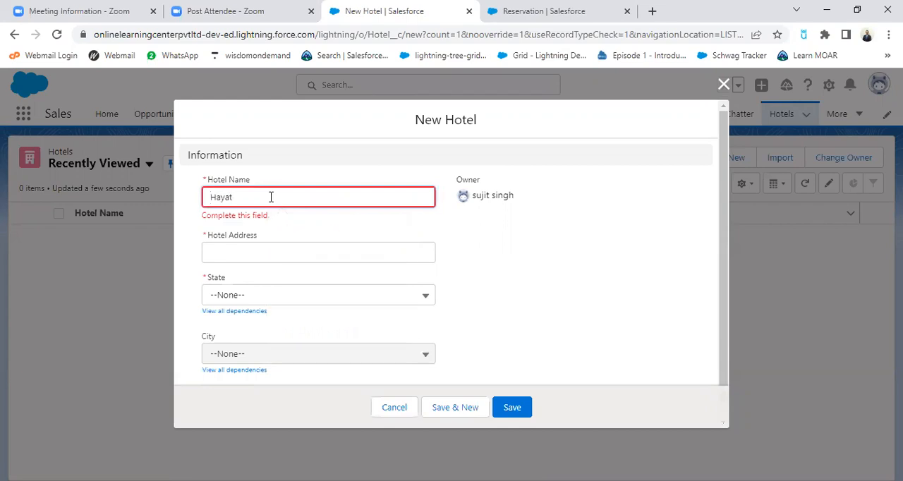
{"action": "key", "text": "BackSpace"}
{"action": "key", "text": "BackSpace"}
{"action": "key", "text": "BackSpace"}
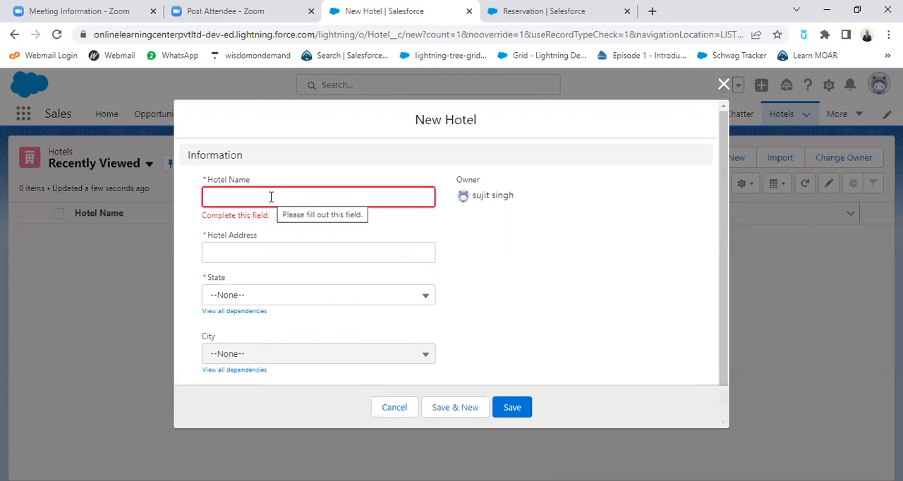
{"action": "type", "text": "Hayat"}
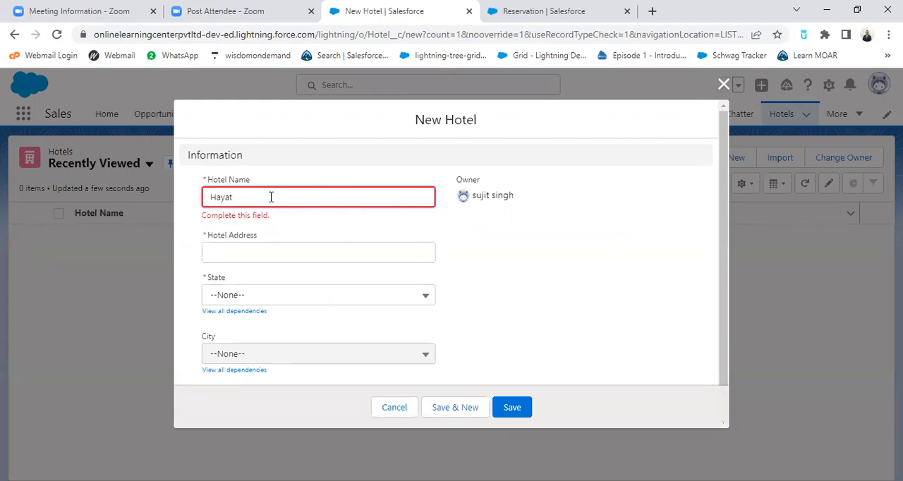
Fill in Hayat's hotel address, choose Maharashtra as the state and Pune as the city, and save the record
{"action": "left_click", "coordinate": [247, 245]}
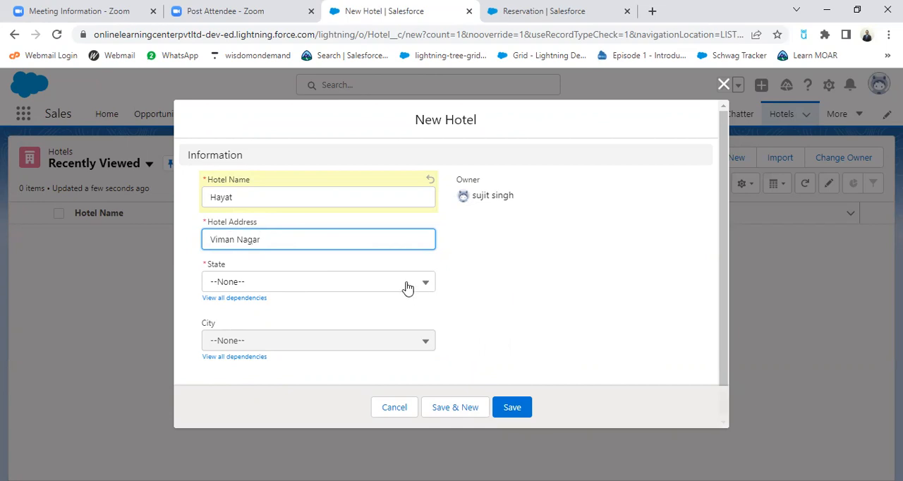
{"action": "left_click", "coordinate": [373, 282]}
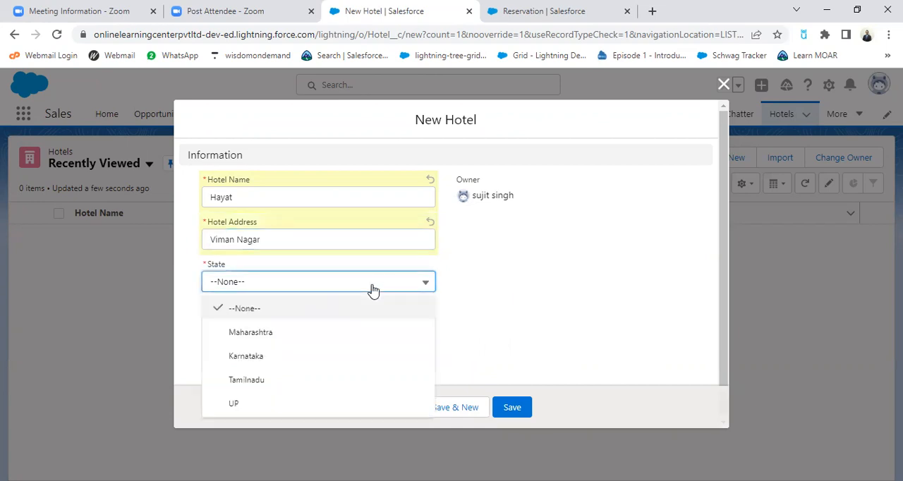
{"action": "left_click", "coordinate": [262, 333]}
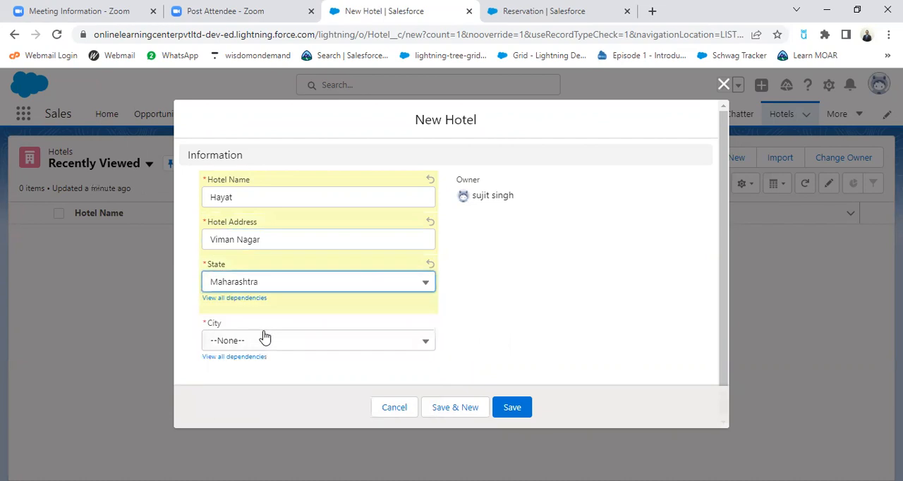
{"action": "left_click", "coordinate": [268, 347]}
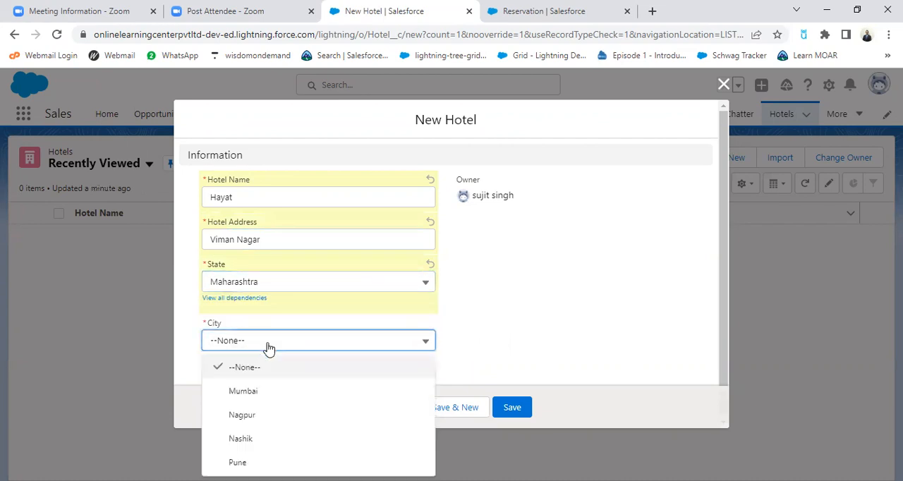
{"action": "left_click", "coordinate": [247, 459]}
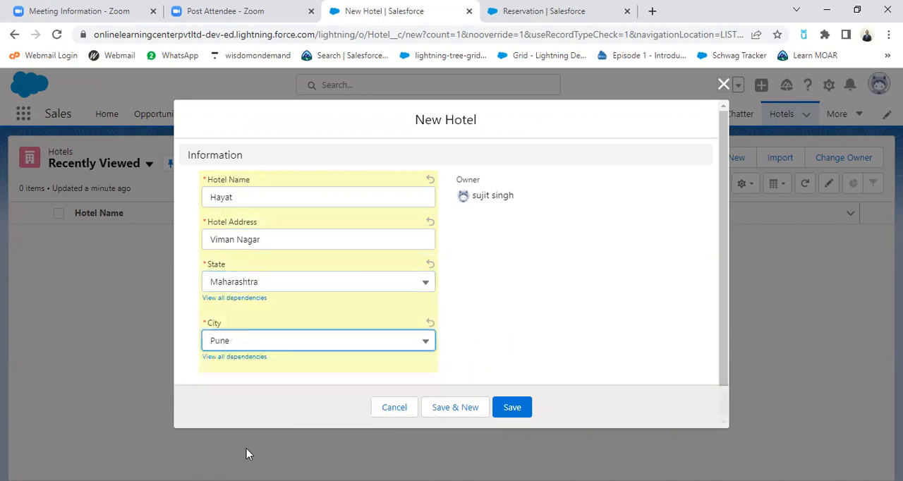
{"action": "left_click", "coordinate": [515, 409]}
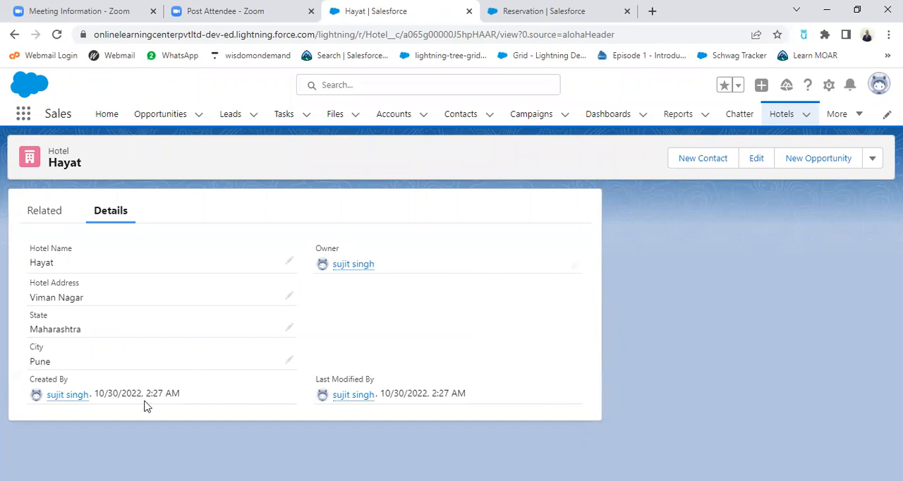
Look over the New Contact and New Case forms offered on the Hayat record, closing each without saving
{"action": "left_click", "coordinate": [702, 159]}
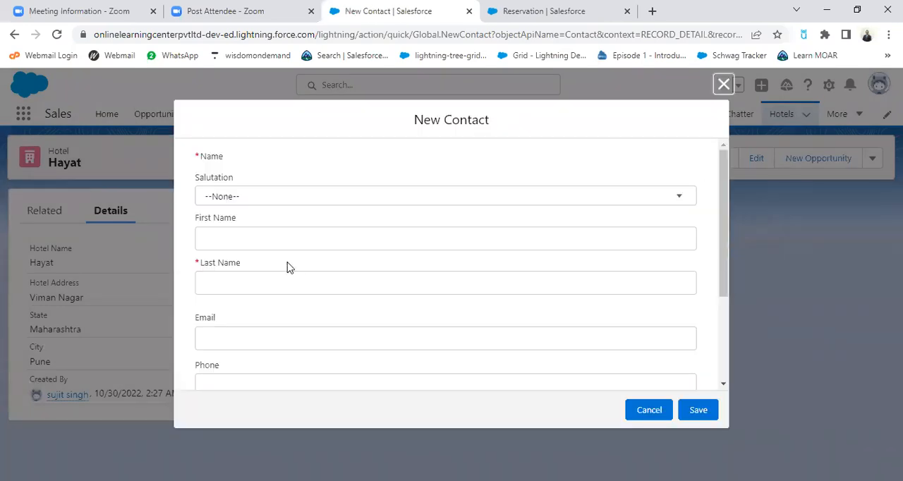
{"action": "scroll", "coordinate": [288, 278], "scroll_direction": "down", "scroll_amount": 2}
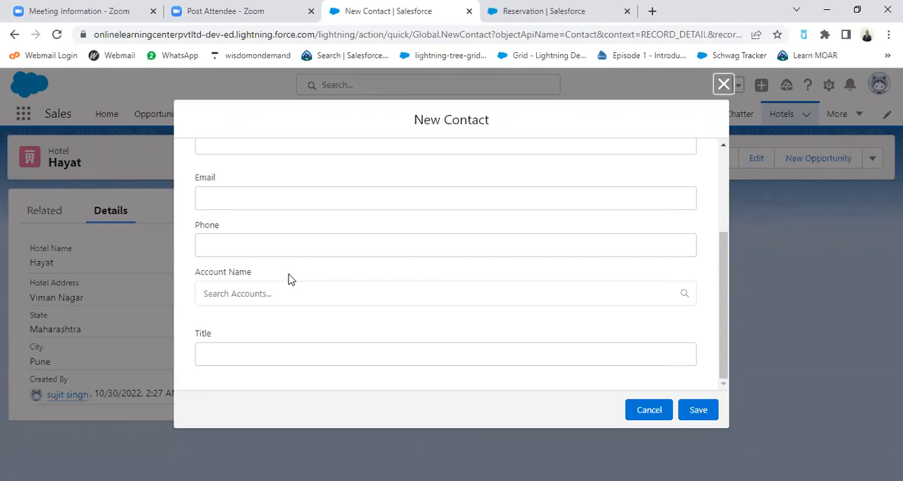
{"action": "scroll", "coordinate": [426, 285], "scroll_direction": "up", "scroll_amount": 3}
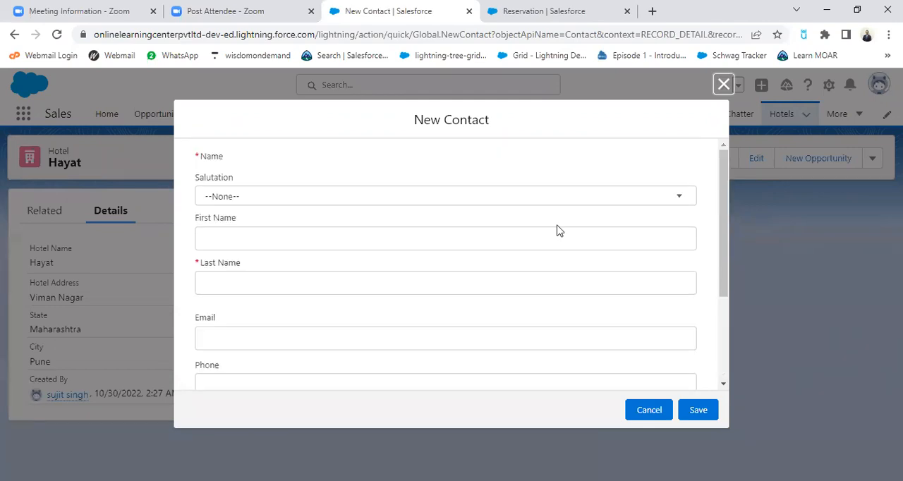
{"action": "left_click", "coordinate": [723, 84]}
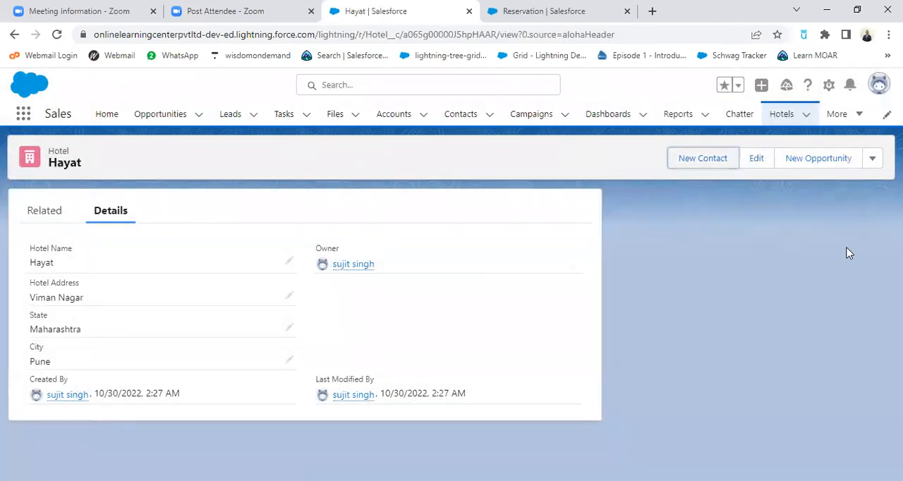
{"action": "left_click", "coordinate": [873, 159]}
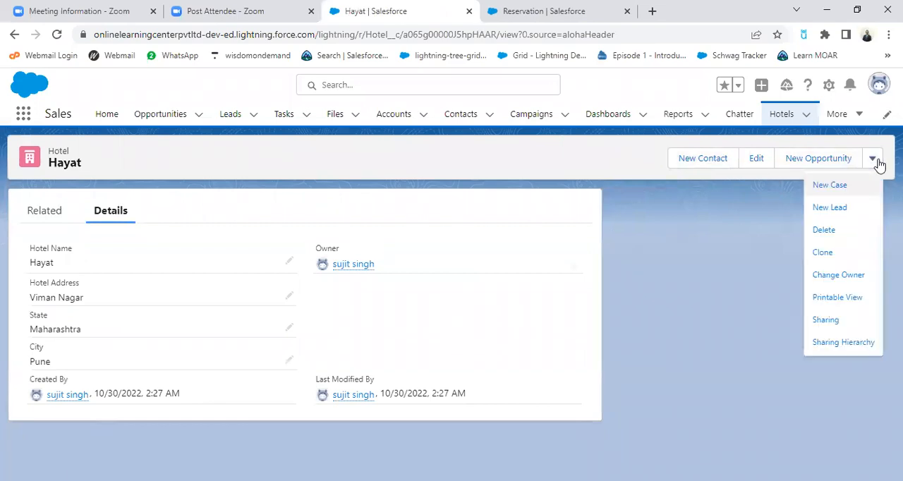
{"action": "left_click", "coordinate": [840, 183]}
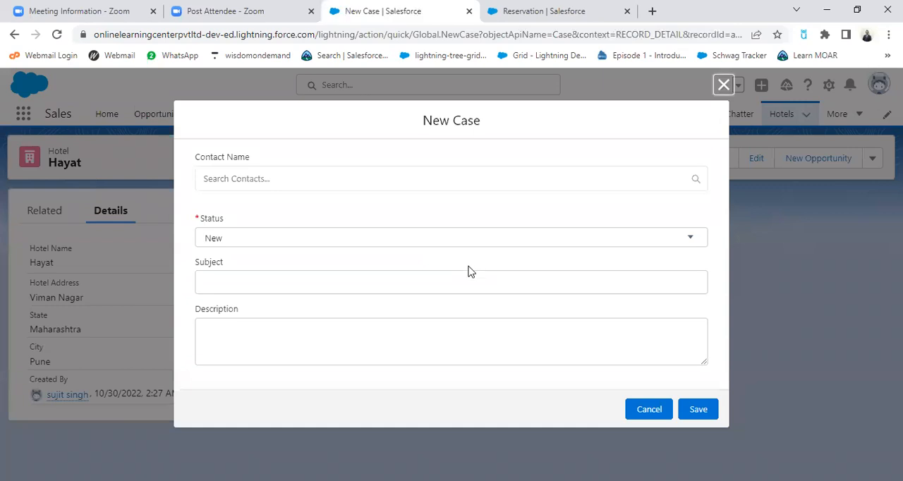
{"action": "left_click", "coordinate": [724, 86]}
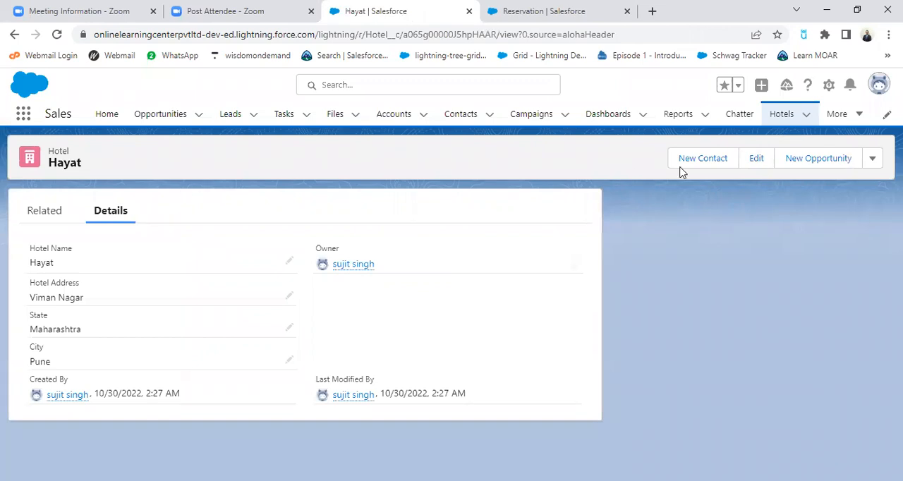
Start a new hotel record from the Hotels navigation item and enter Sudarshan as the hotel name
{"action": "left_click", "coordinate": [803, 117]}
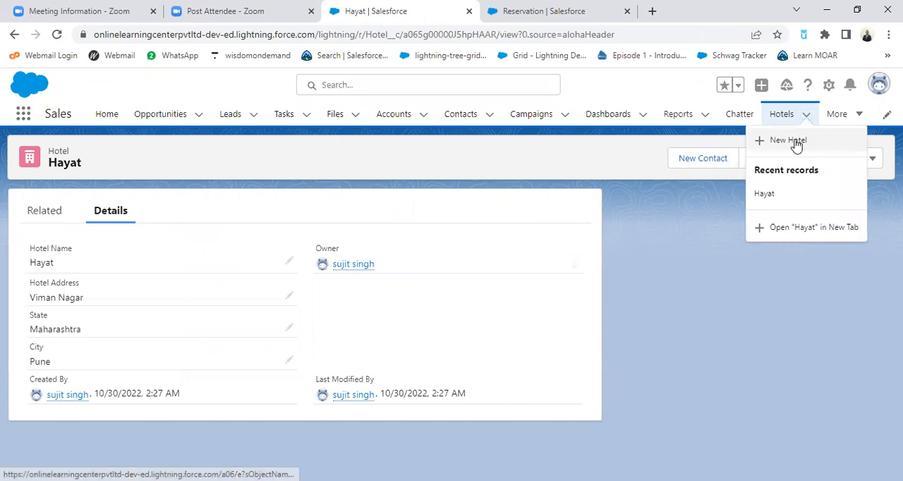
{"action": "left_click", "coordinate": [796, 143]}
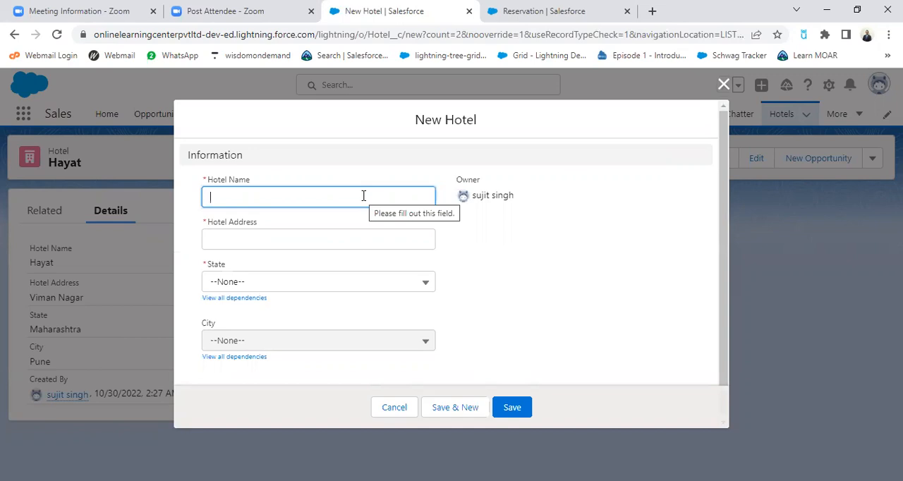
{"action": "type", "text": "S"}
{"action": "key", "text": "BackSpace"}
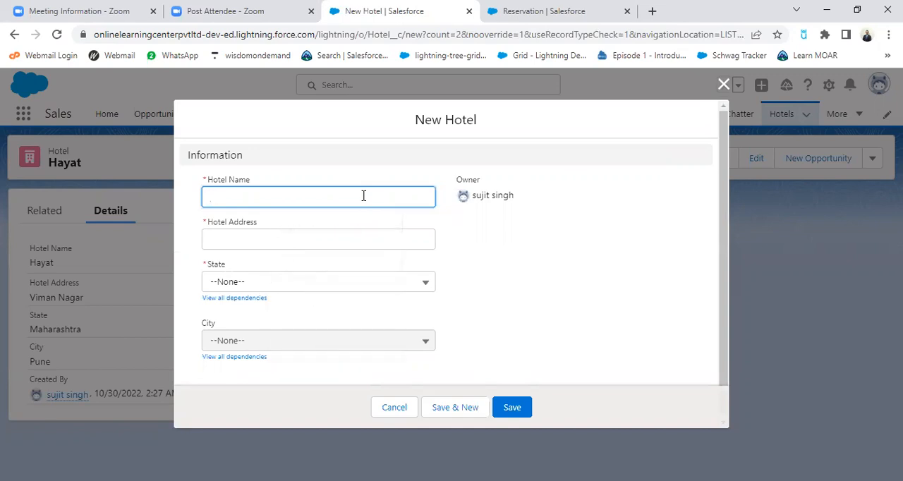
{"action": "type", "text": "S"}
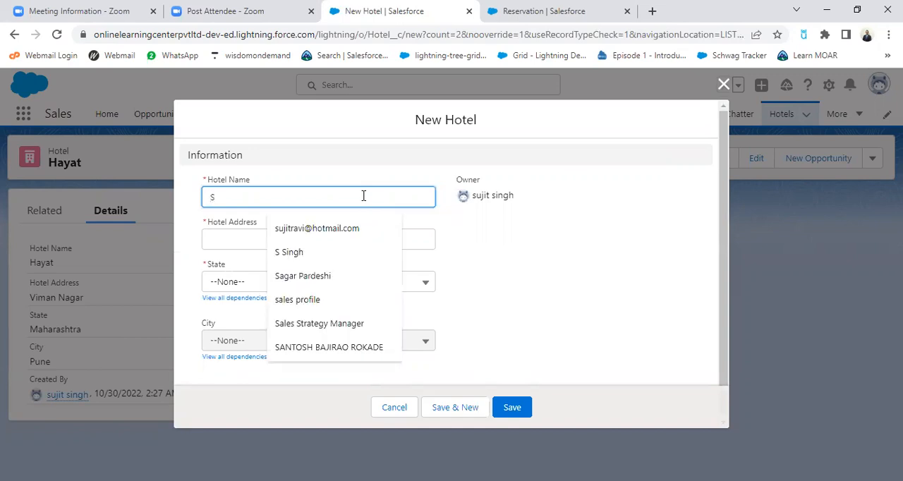
{"action": "type", "text": "udarshan"}
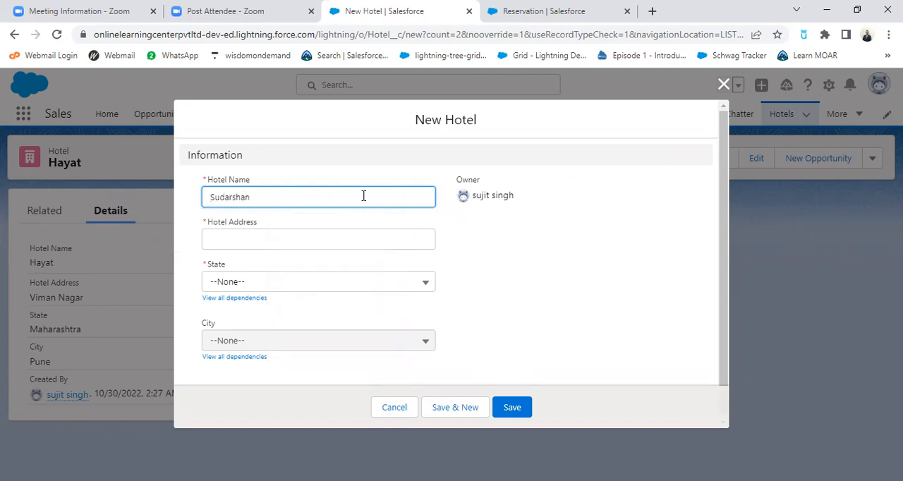
Fill in Sudarshan's hotel address, choose Maharashtra and Pune as state and city, and save it with another new hotel form opened
{"action": "left_click", "coordinate": [322, 239]}
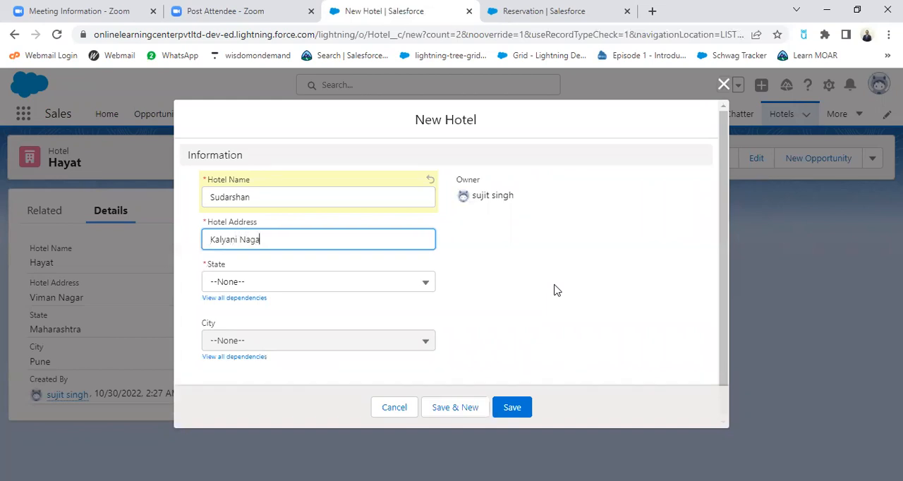
{"action": "left_click", "coordinate": [404, 282]}
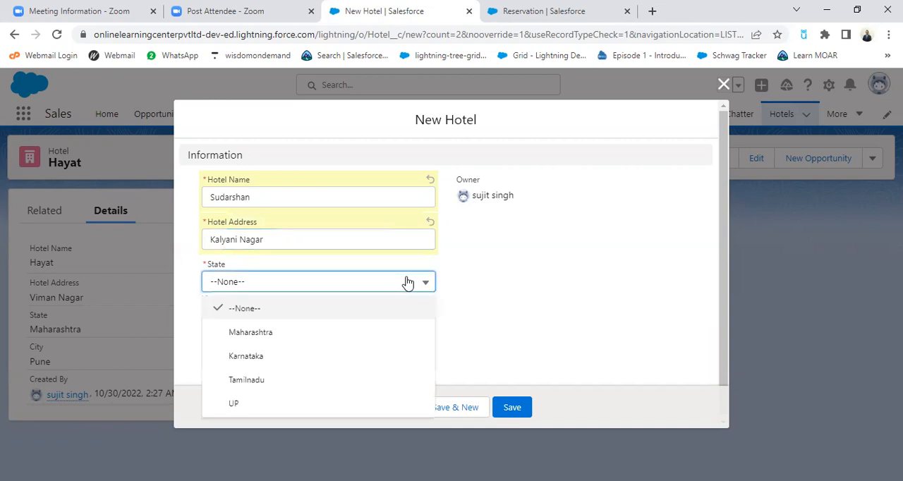
{"action": "left_click", "coordinate": [261, 333]}
{"action": "left_click", "coordinate": [259, 341]}
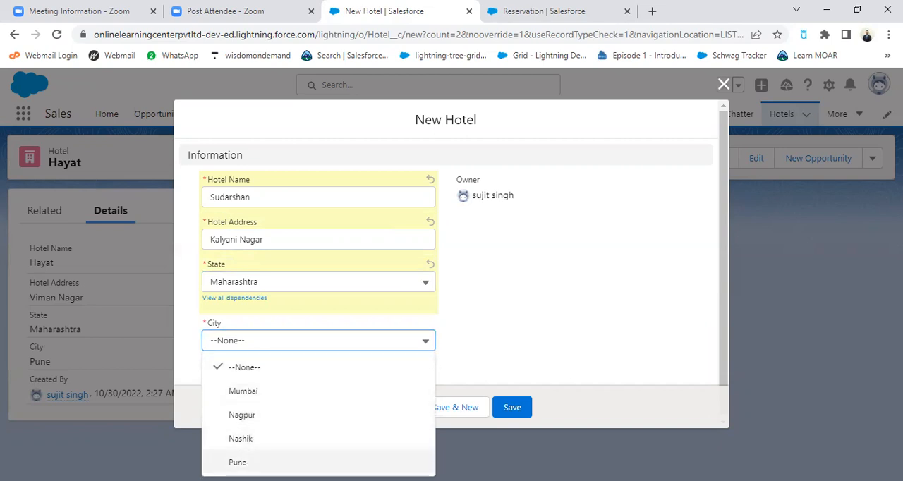
{"action": "left_click", "coordinate": [239, 462]}
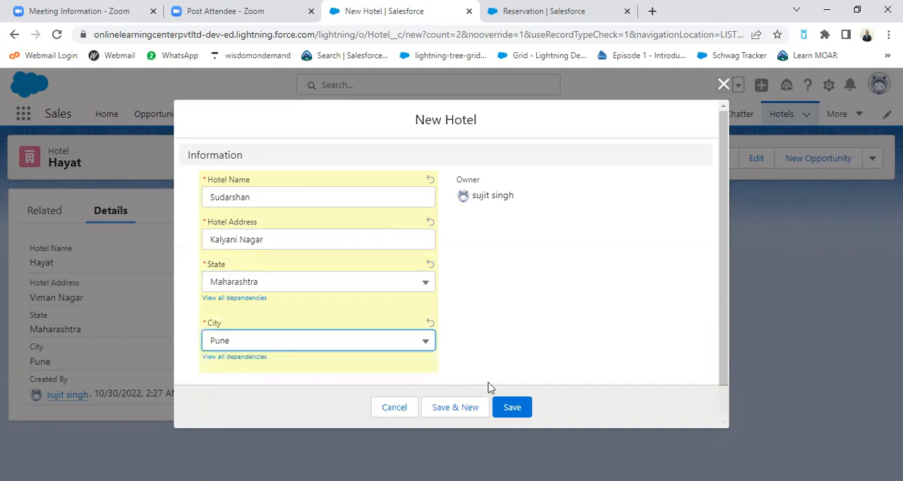
{"action": "left_click", "coordinate": [457, 407]}
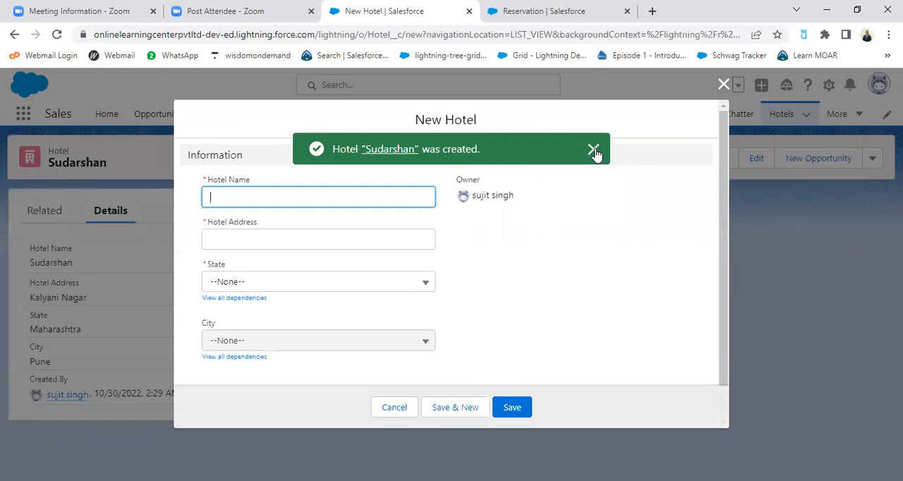
Create a hotel named Taj with its address, state Maharashtra and city Mumbai, saving it and opening another new hotel form
{"action": "left_click", "coordinate": [594, 152]}
{"action": "left_click", "coordinate": [304, 198]}
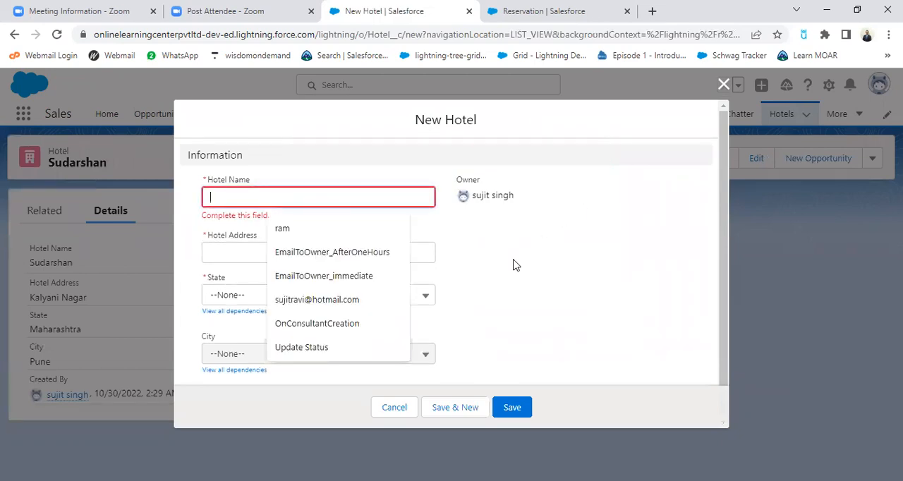
{"action": "type", "text": "Taj"}
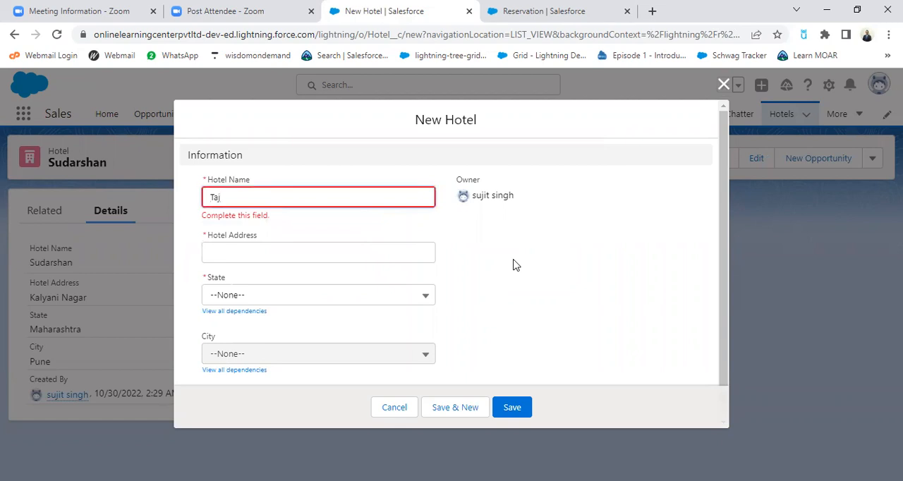
{"action": "left_click", "coordinate": [279, 253]}
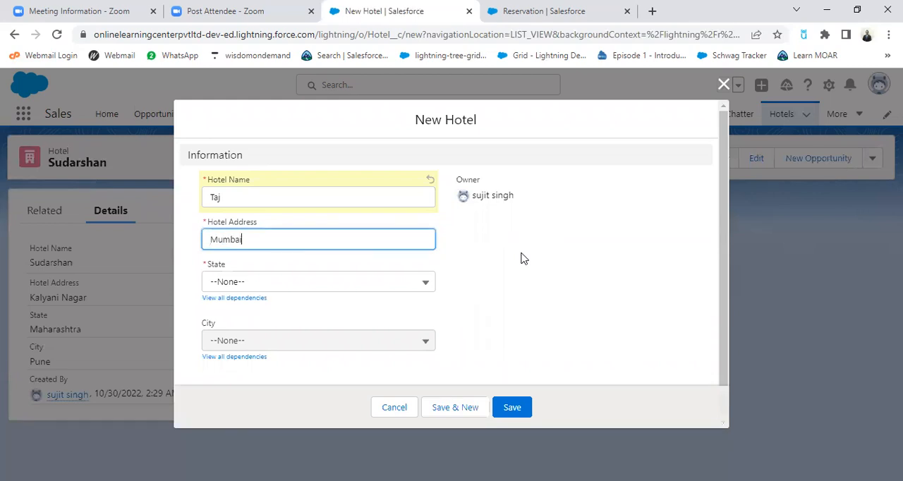
{"action": "left_click", "coordinate": [343, 285]}
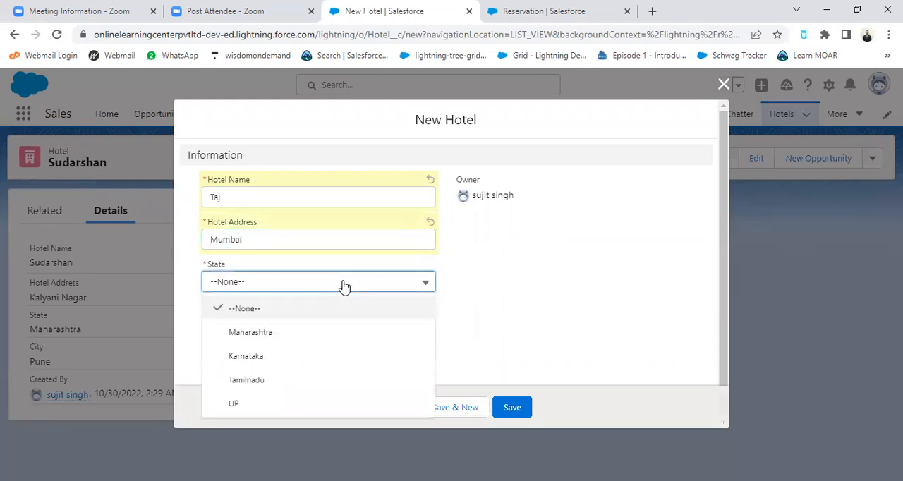
{"action": "left_click", "coordinate": [272, 329]}
{"action": "left_click", "coordinate": [258, 345]}
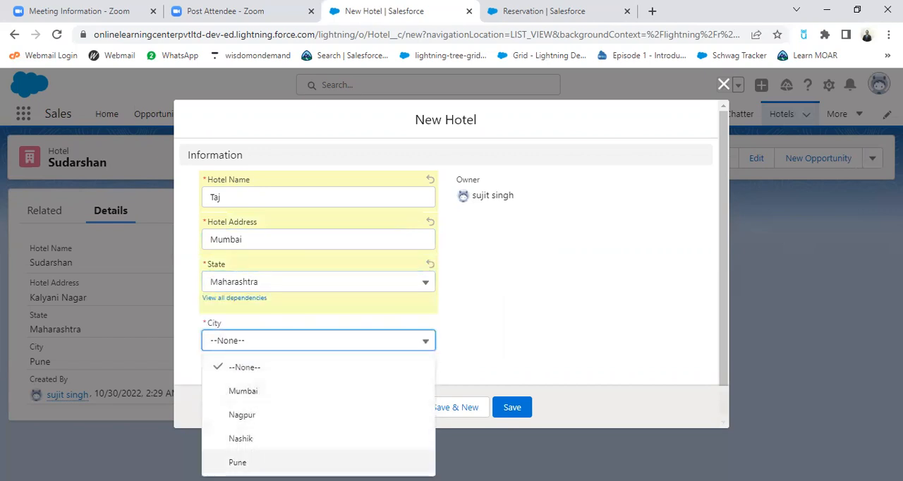
{"action": "left_click", "coordinate": [245, 393]}
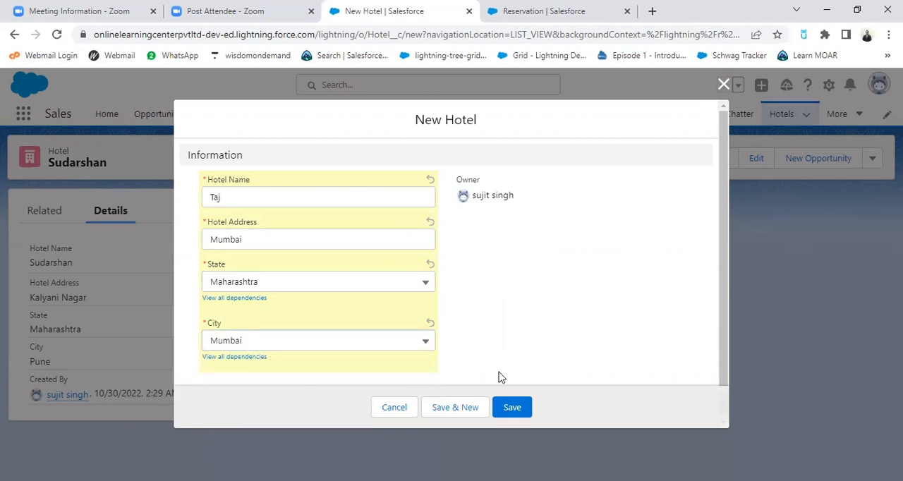
{"action": "left_click", "coordinate": [456, 408]}
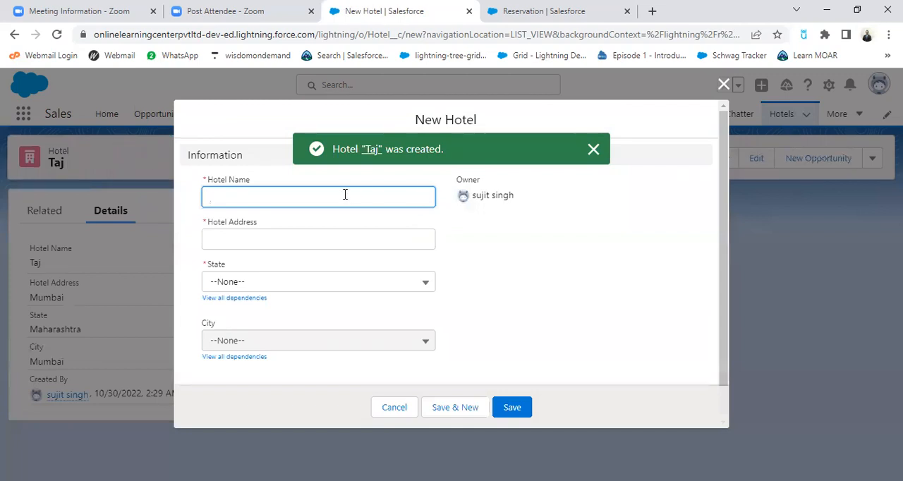
Enter Shree Ram Hotel as the name in the new hotel form
{"action": "left_click", "coordinate": [345, 194]}
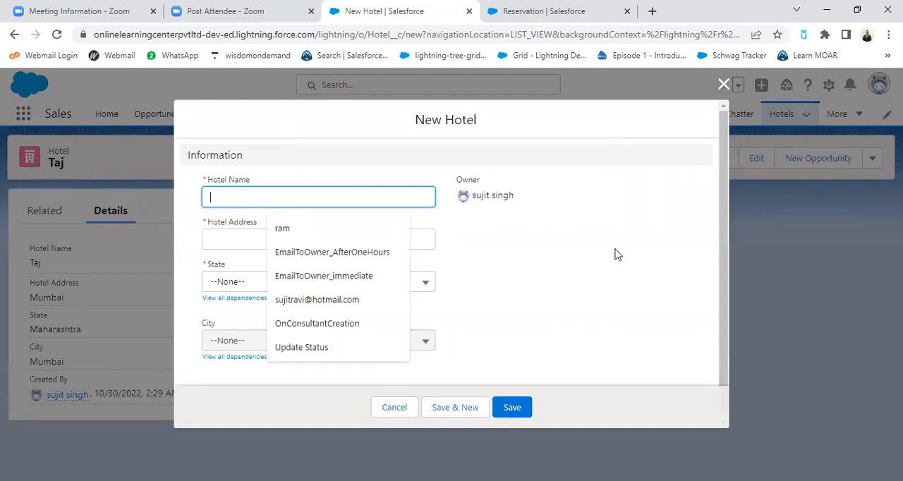
{"action": "type", "text": "Shree Ram"}
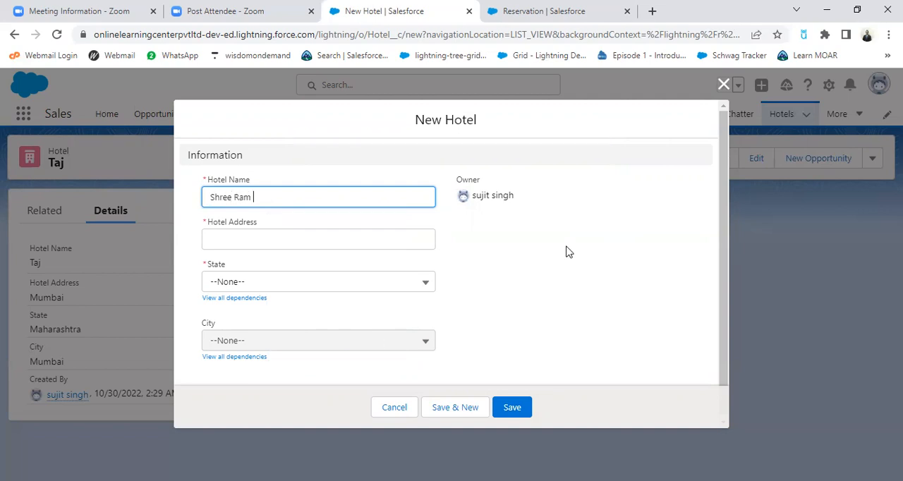
{"action": "type", "text": " Hotel"}
Fill in Shree Ram Hotel's address, choose UP and Kanpur as state and city, and save it with another new hotel form opened
{"action": "left_click", "coordinate": [305, 244]}
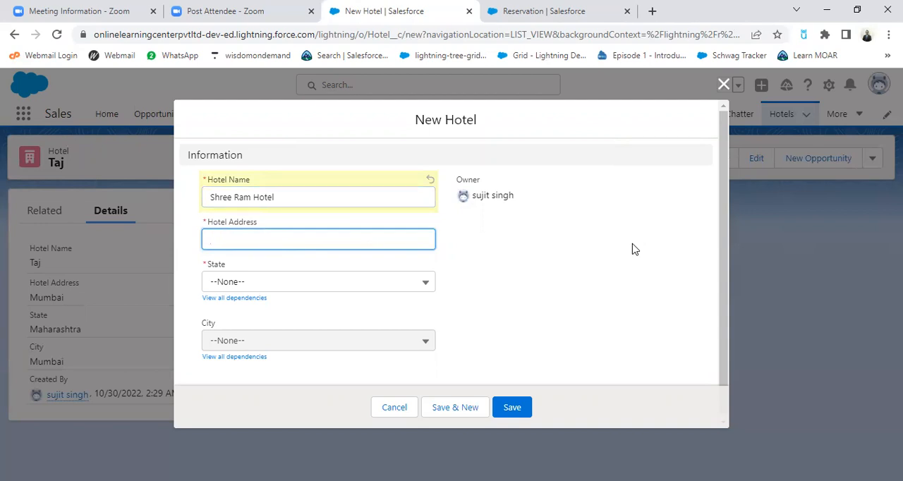
{"action": "type", "text": "Ram"}
{"action": "left_click", "coordinate": [378, 282]}
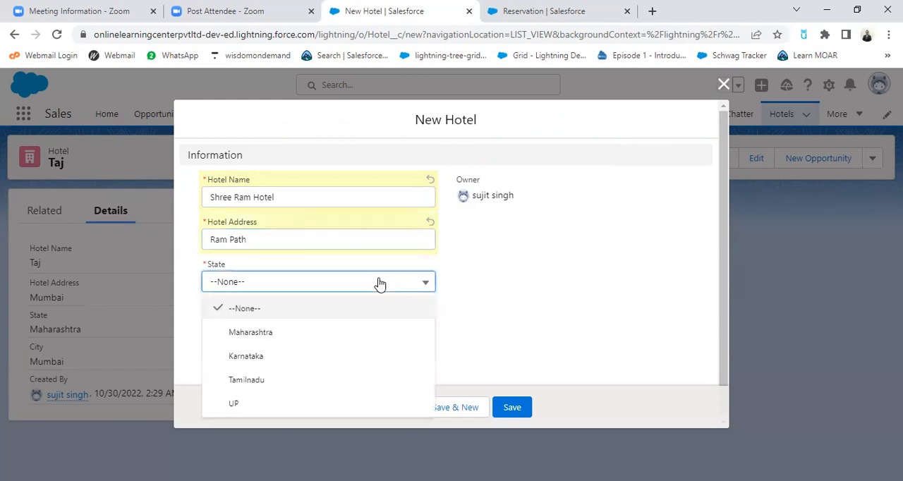
{"action": "left_click", "coordinate": [249, 406]}
{"action": "left_click", "coordinate": [283, 343]}
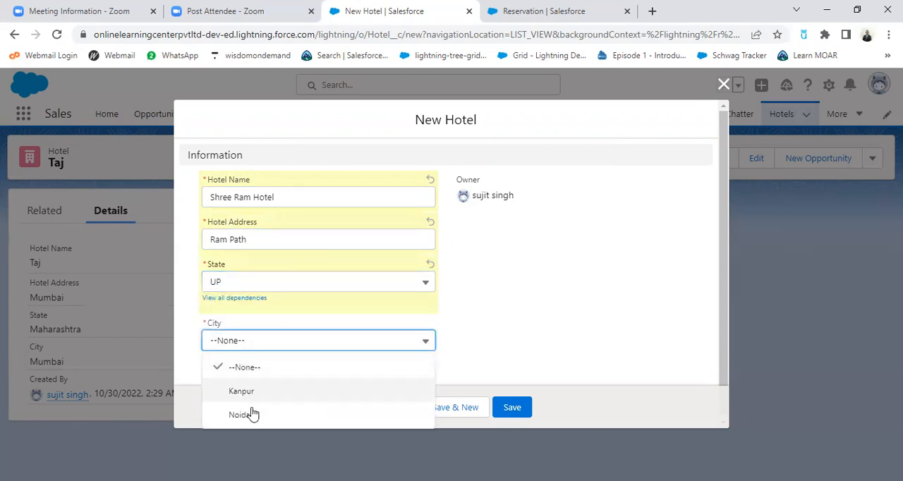
{"action": "left_click", "coordinate": [244, 392]}
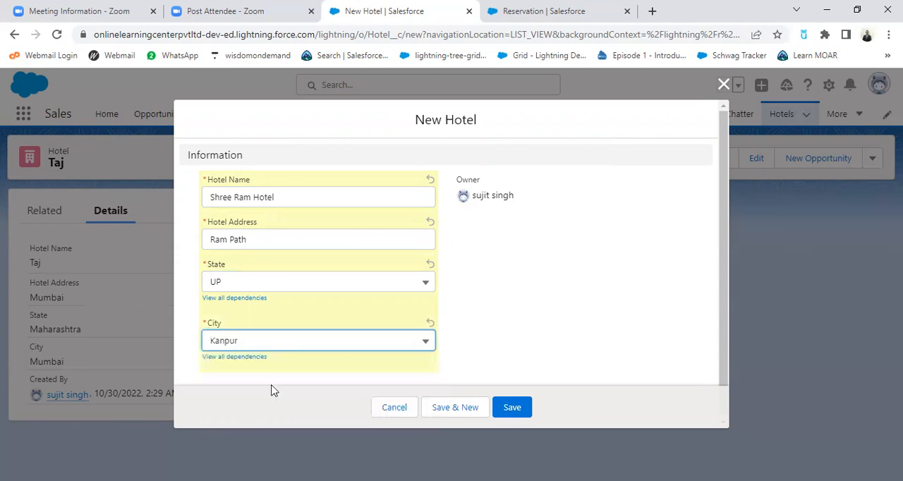
{"action": "left_click", "coordinate": [457, 408]}
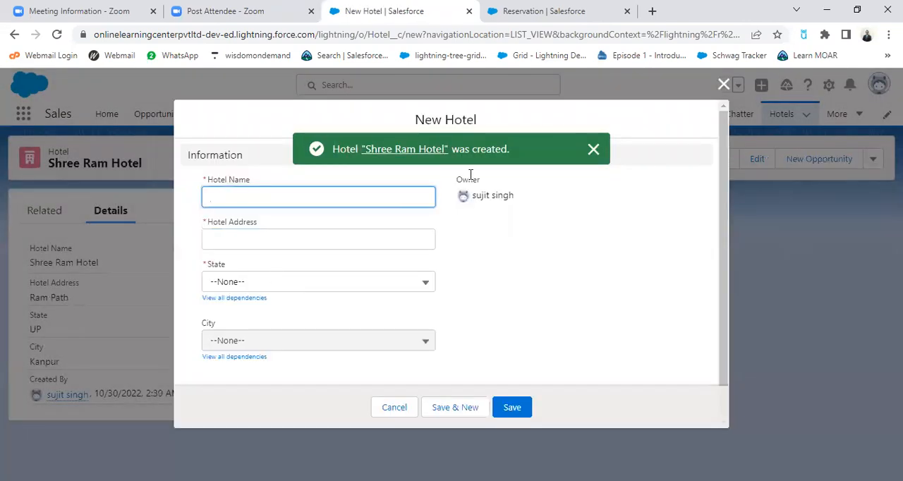
Enter Hotel Trillium as the name of the next new hotel, correcting the spelling of Trillium
{"action": "left_click", "coordinate": [594, 150]}
{"action": "left_click", "coordinate": [302, 196]}
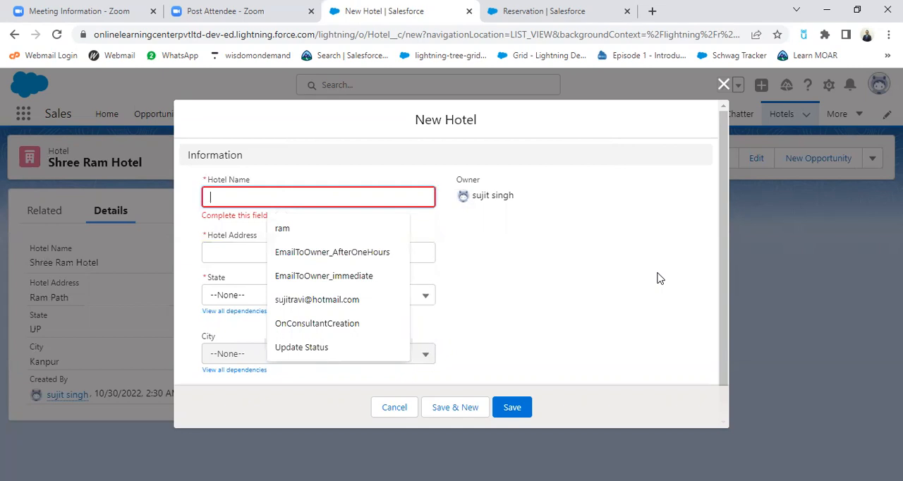
{"action": "type", "text": "Hotel"}
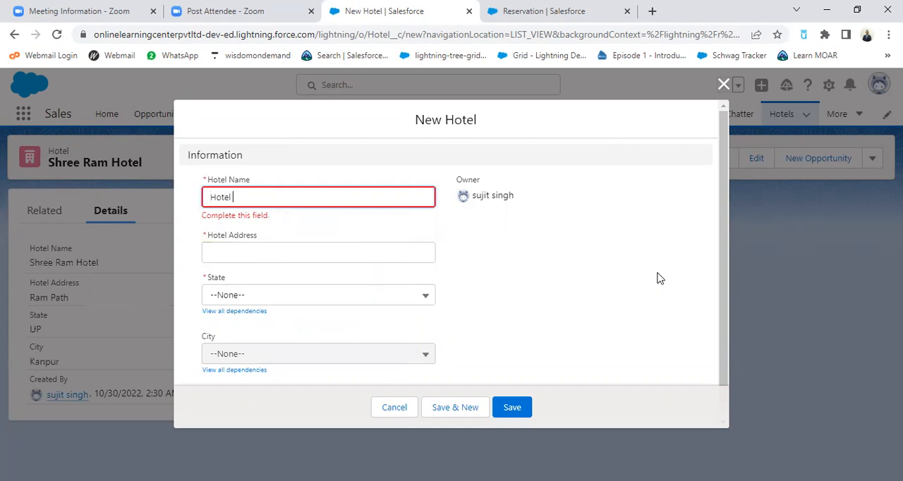
{"action": "type", "text": " Trillum"}
{"action": "double_click", "coordinate": [246, 200]}
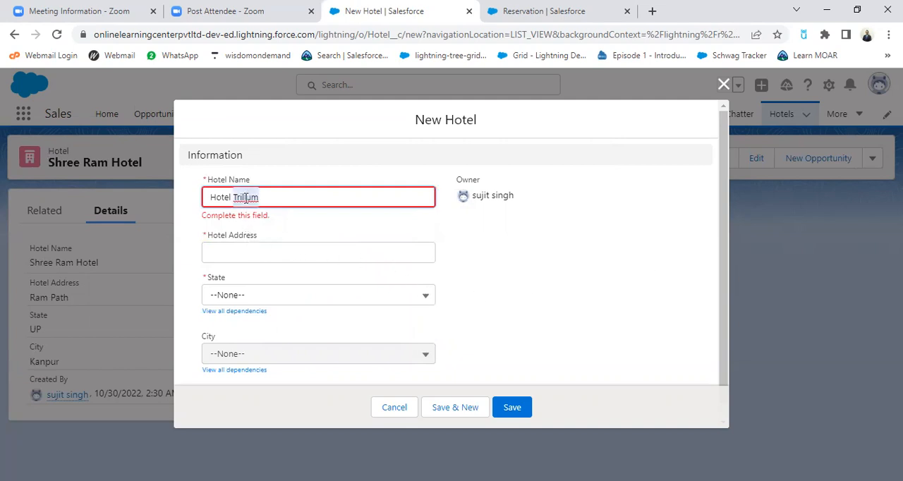
{"action": "type", "text": "Trillium"}
Fill in Hotel Trillium's address, choose Karnataka as the state and Bangalore as the city, and save the record
{"action": "left_click", "coordinate": [260, 245]}
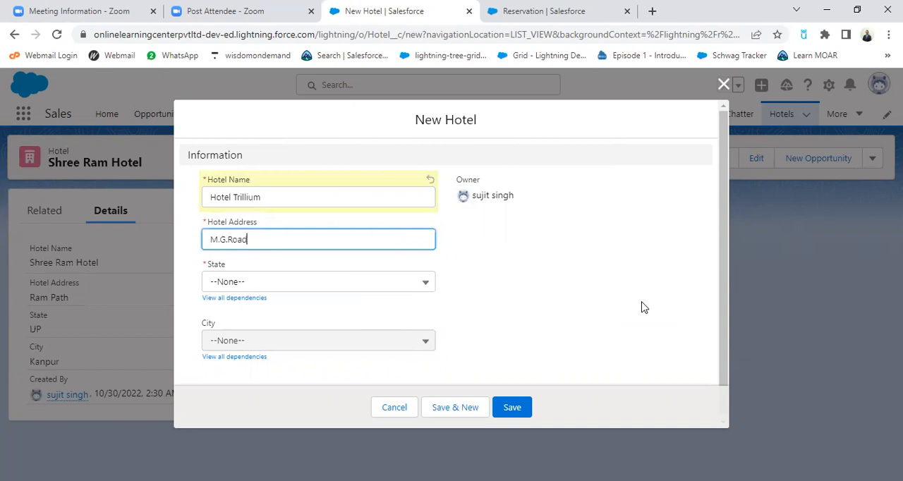
{"action": "left_click", "coordinate": [332, 282]}
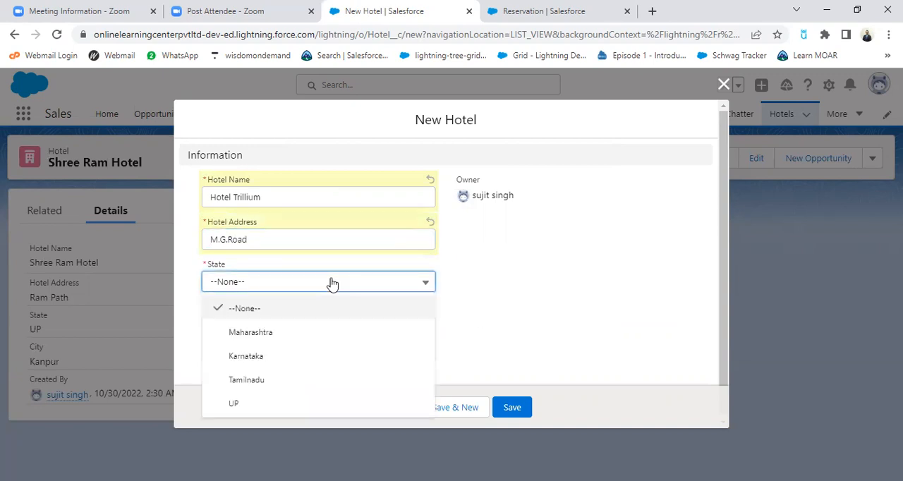
{"action": "left_click", "coordinate": [255, 356]}
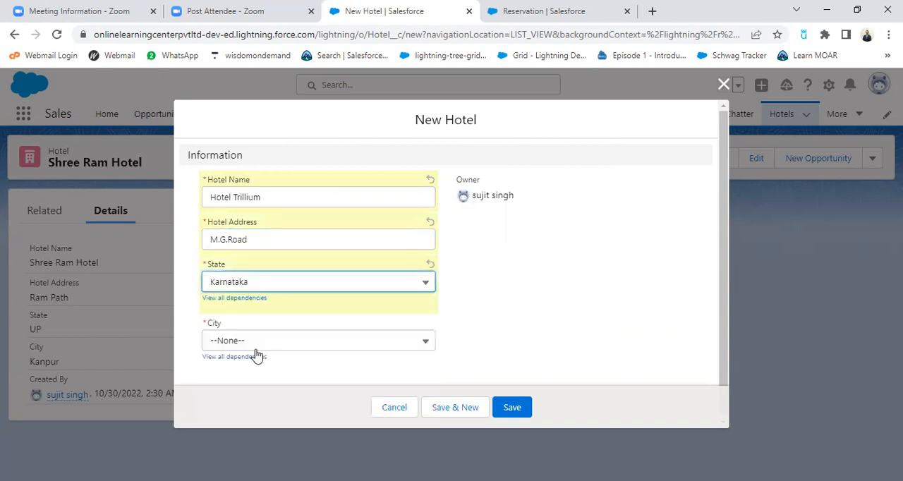
{"action": "left_click", "coordinate": [257, 341]}
{"action": "left_click", "coordinate": [251, 392]}
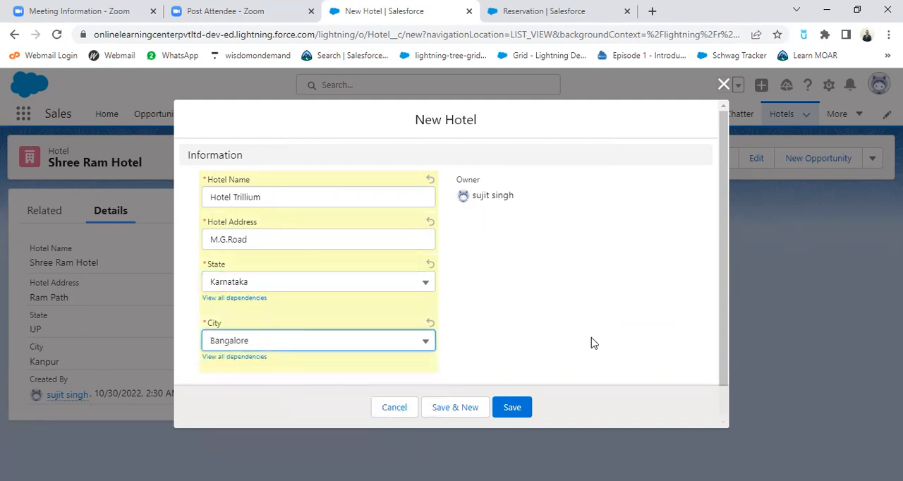
{"action": "left_click", "coordinate": [509, 407]}
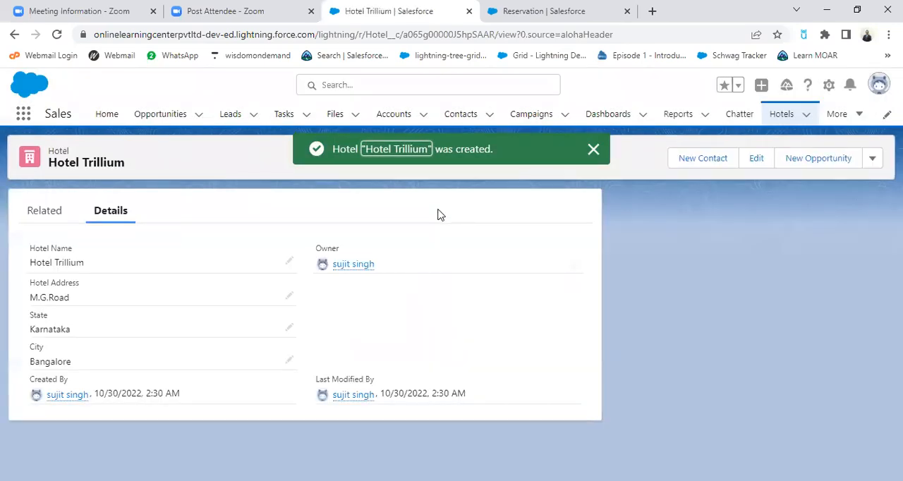
Start a new room record, choose Hayat as its hotel and enter a tariff of $12,000
{"action": "left_click", "coordinate": [858, 115]}
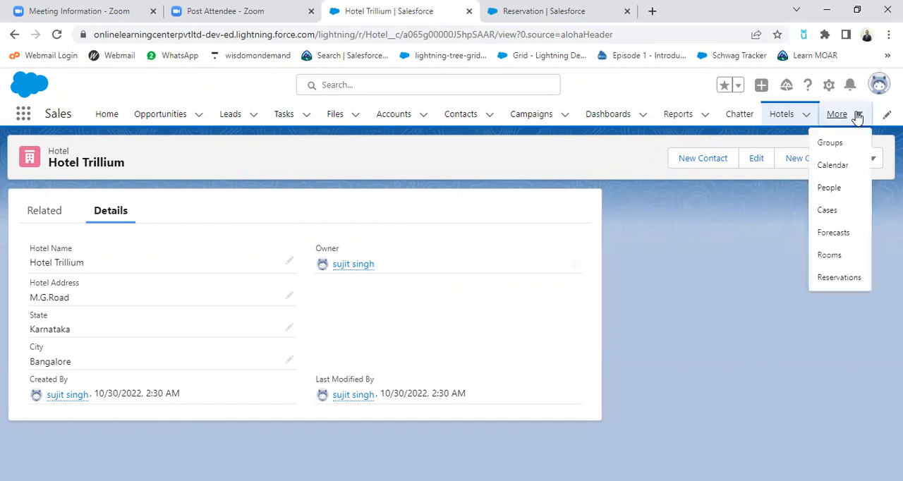
{"action": "left_click", "coordinate": [830, 255]}
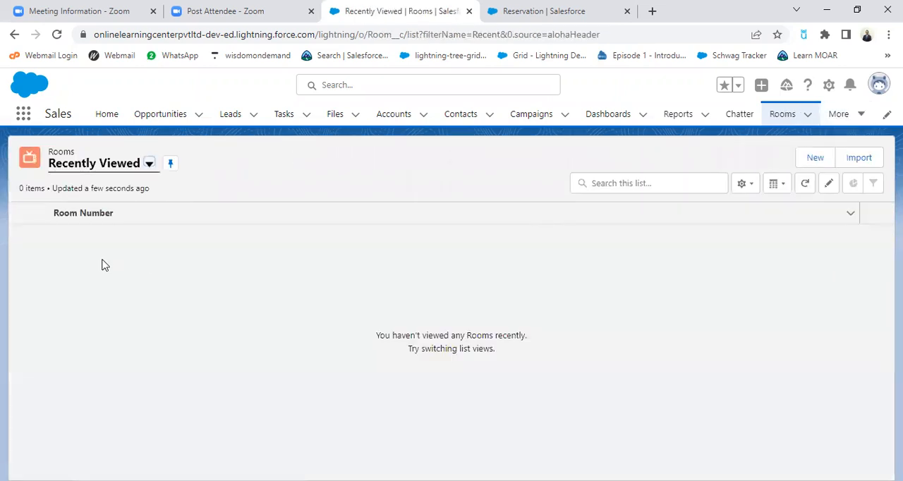
{"action": "left_click", "coordinate": [814, 162]}
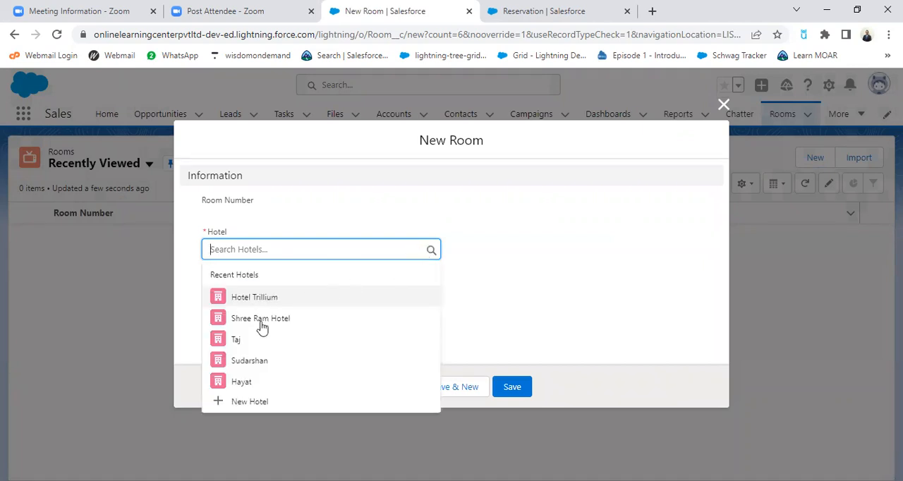
{"action": "left_click", "coordinate": [242, 381]}
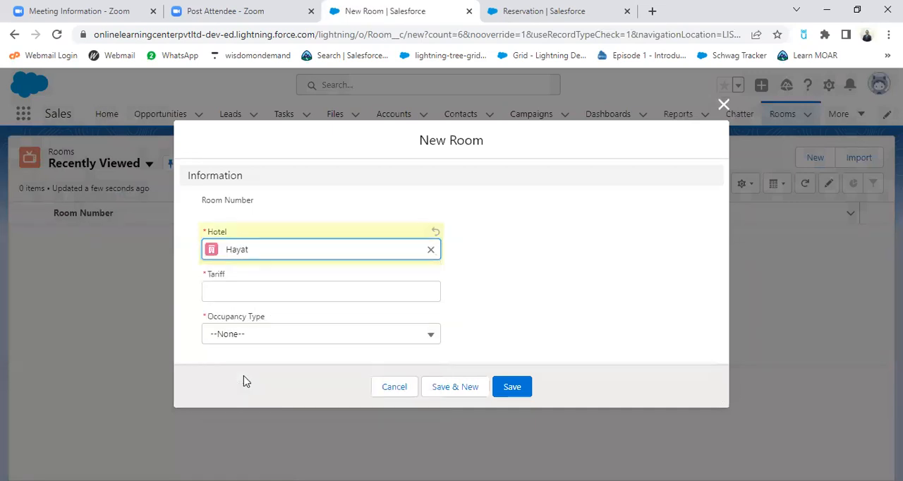
{"action": "left_click", "coordinate": [280, 293]}
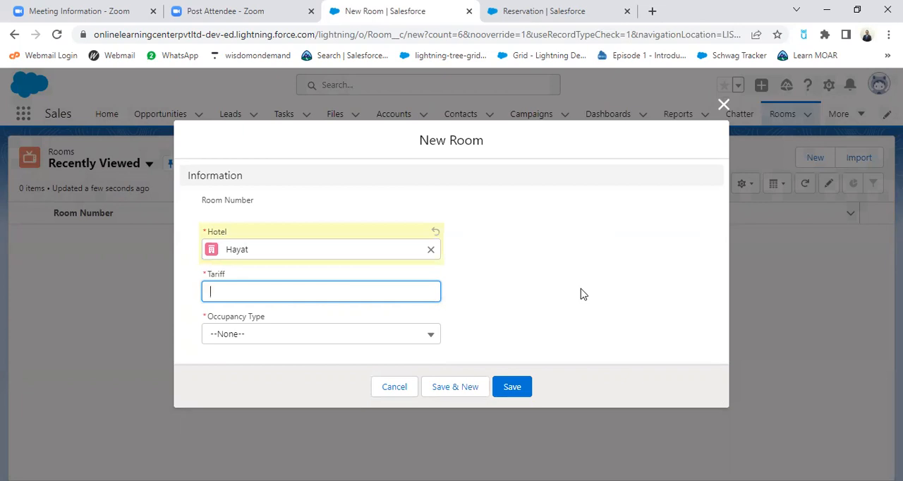
{"action": "type", "text": "12000"}
Set the Hayat room's occupancy type to Single and save it with another new room form opened
{"action": "left_click", "coordinate": [372, 334]}
{"action": "left_click", "coordinate": [512, 302]}
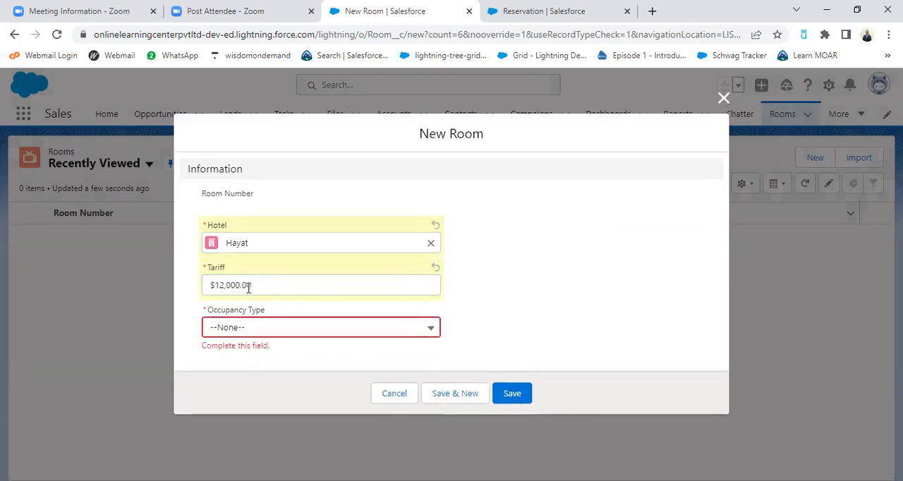
{"action": "left_click", "coordinate": [396, 332]}
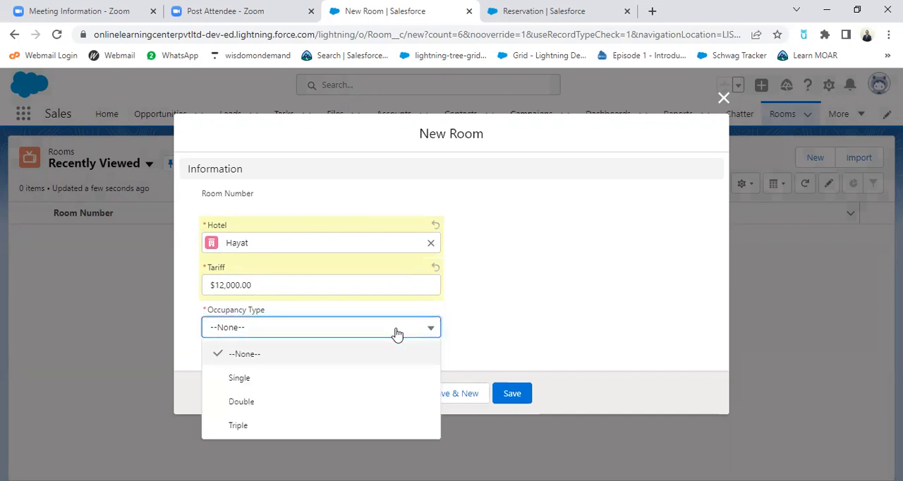
{"action": "left_click", "coordinate": [240, 378]}
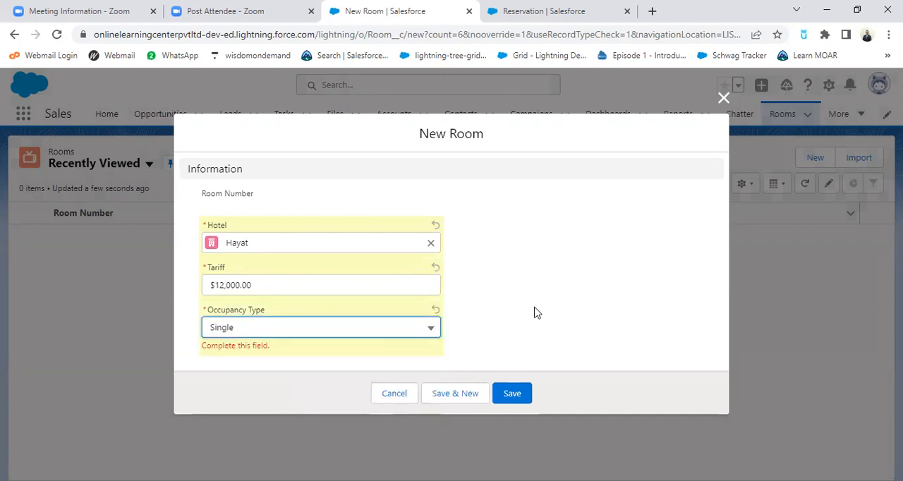
{"action": "left_click", "coordinate": [455, 388]}
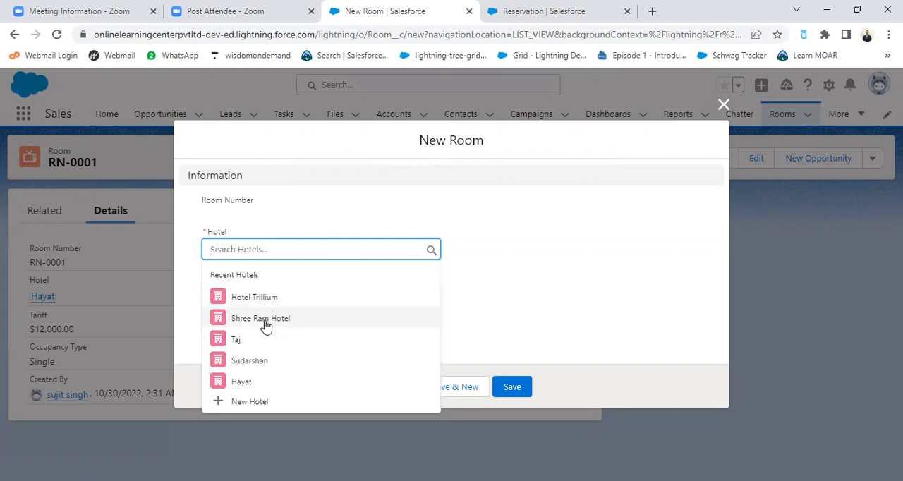
Fill in a Shree Ram Hotel room with tariff 5000 and Double occupancy, and save it with another new room form opened
{"action": "left_click", "coordinate": [266, 323]}
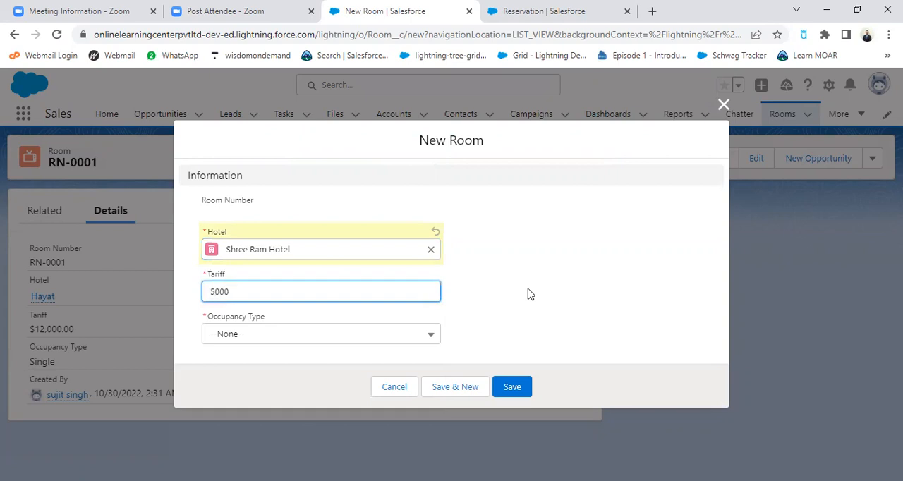
{"action": "left_click", "coordinate": [388, 339]}
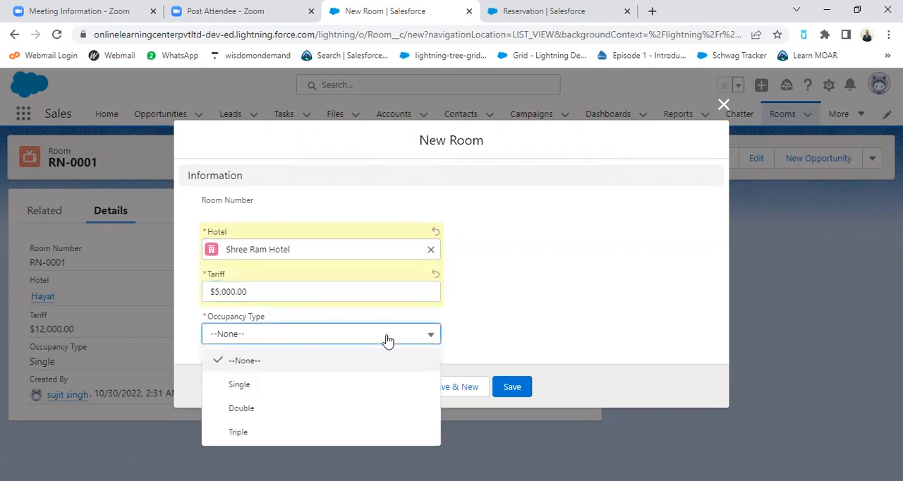
{"action": "left_click", "coordinate": [276, 407]}
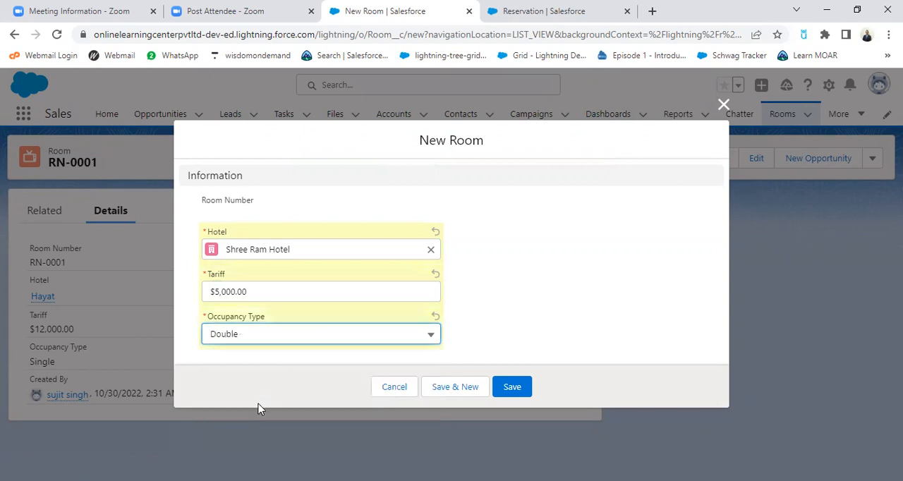
{"action": "left_click", "coordinate": [466, 391]}
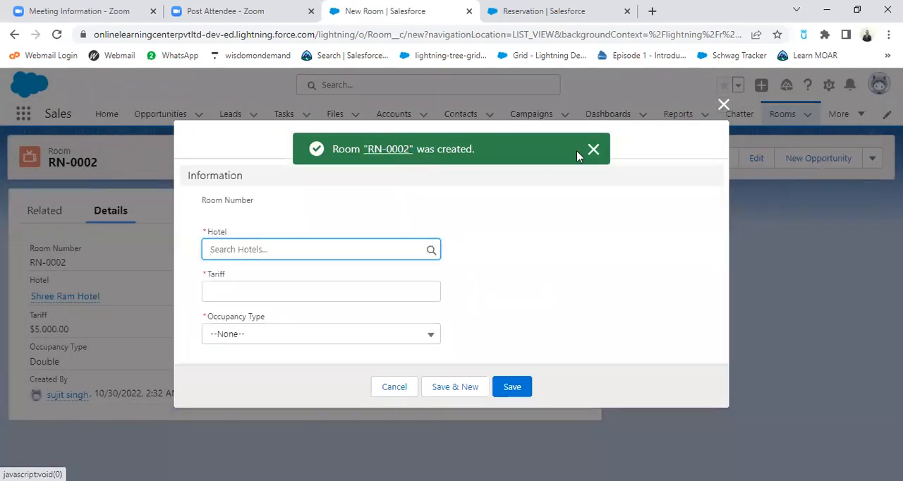
Fill in a room for the Sudarshan hotel with tariff 6000 and Triple occupancy, and save the record
{"action": "left_click", "coordinate": [393, 250]}
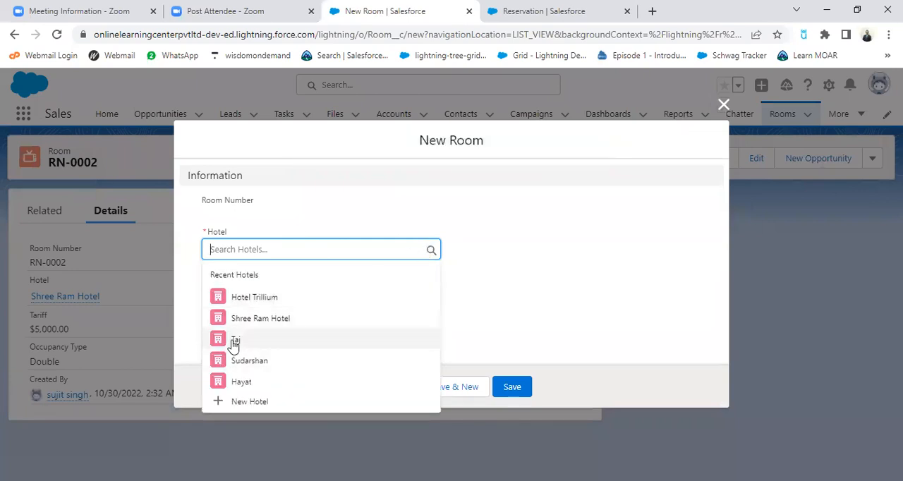
{"action": "left_click", "coordinate": [265, 361]}
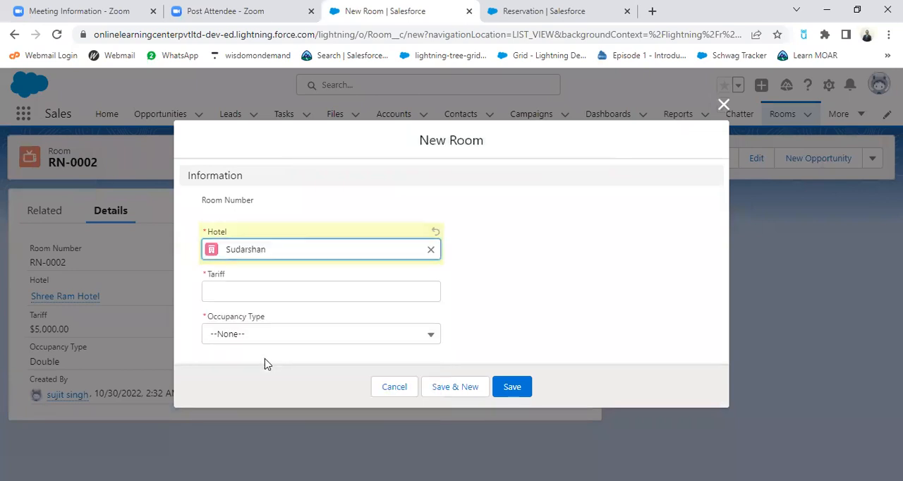
{"action": "left_click", "coordinate": [244, 293]}
{"action": "type", "text": "6000"}
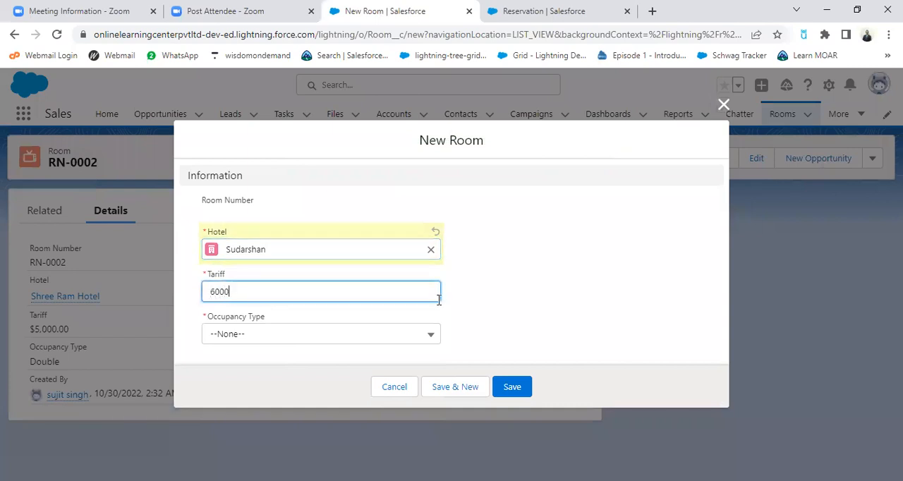
{"action": "left_click", "coordinate": [372, 336]}
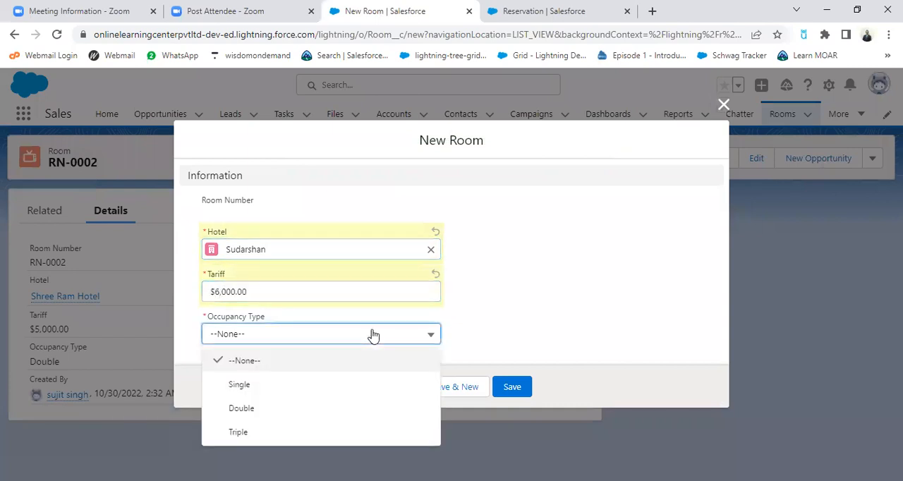
{"action": "left_click", "coordinate": [246, 432]}
{"action": "left_click", "coordinate": [508, 386]}
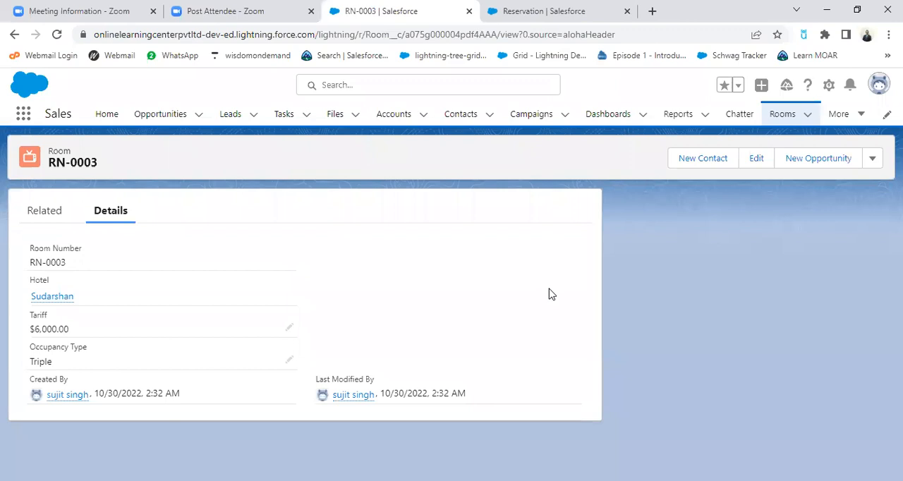
Start a new reservation record and choose the existing contact and room RN-0003
{"action": "left_click", "coordinate": [862, 118]}
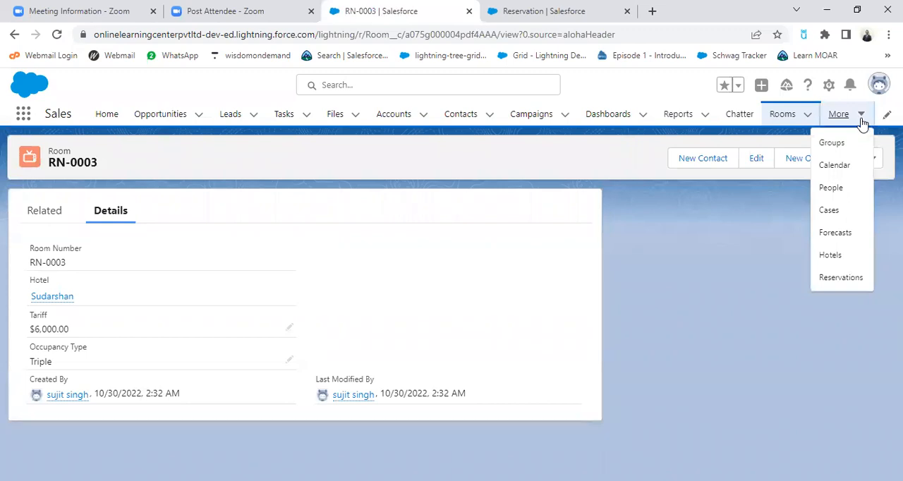
{"action": "left_click", "coordinate": [841, 283]}
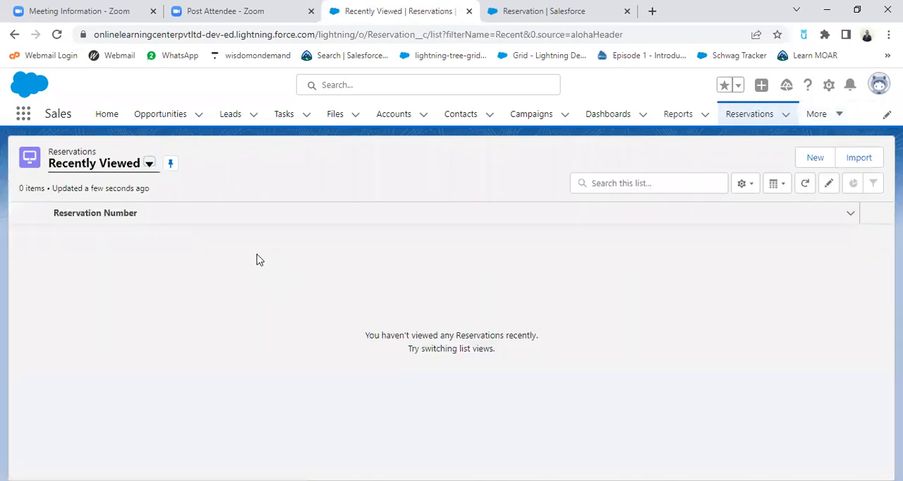
{"action": "left_click", "coordinate": [816, 158]}
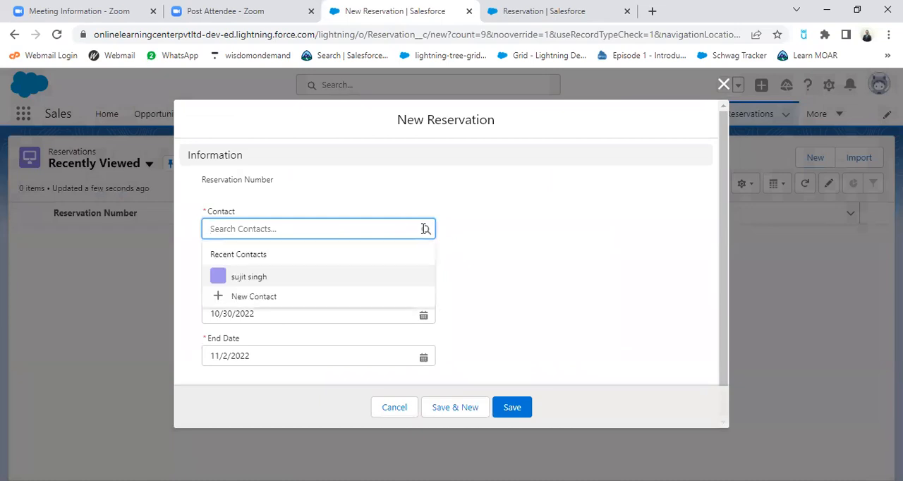
{"action": "left_click", "coordinate": [262, 276]}
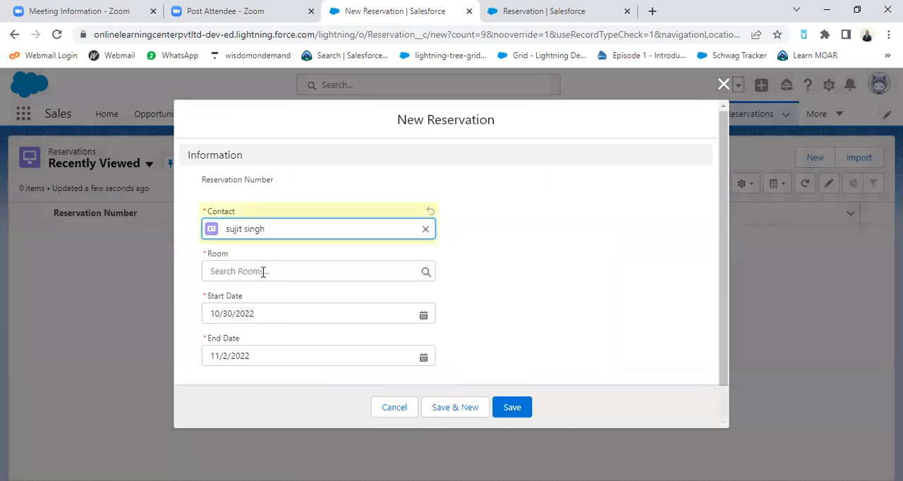
{"action": "left_click", "coordinate": [267, 270]}
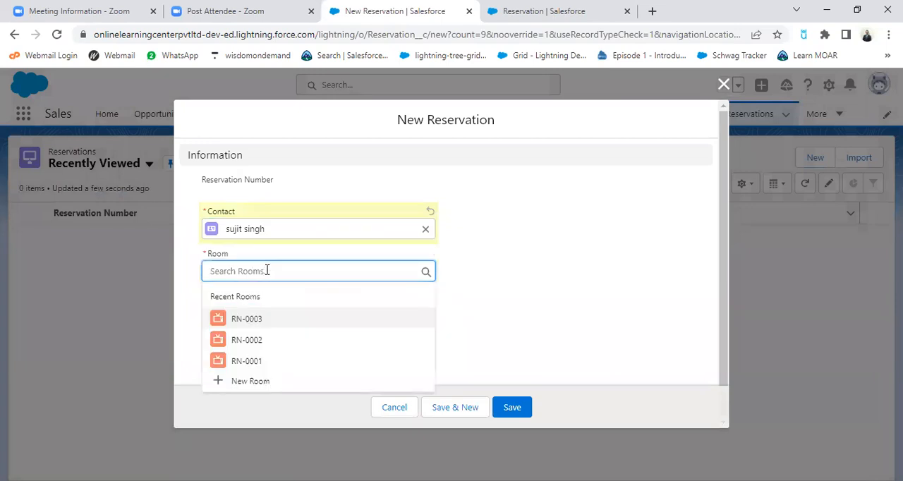
{"action": "left_click", "coordinate": [255, 321]}
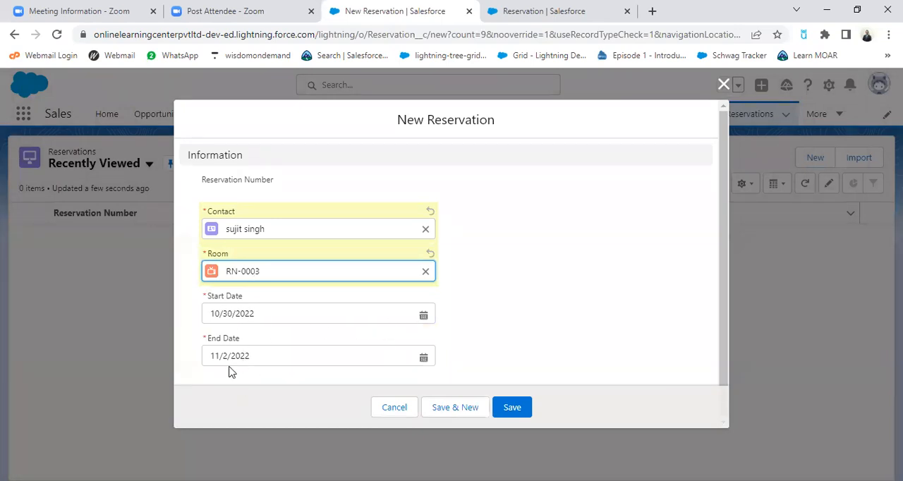
Set the reservation's start date to 11/2/2022 and end date to 11/4/2022, and save it with another new reservation form opened
{"action": "left_click", "coordinate": [423, 314]}
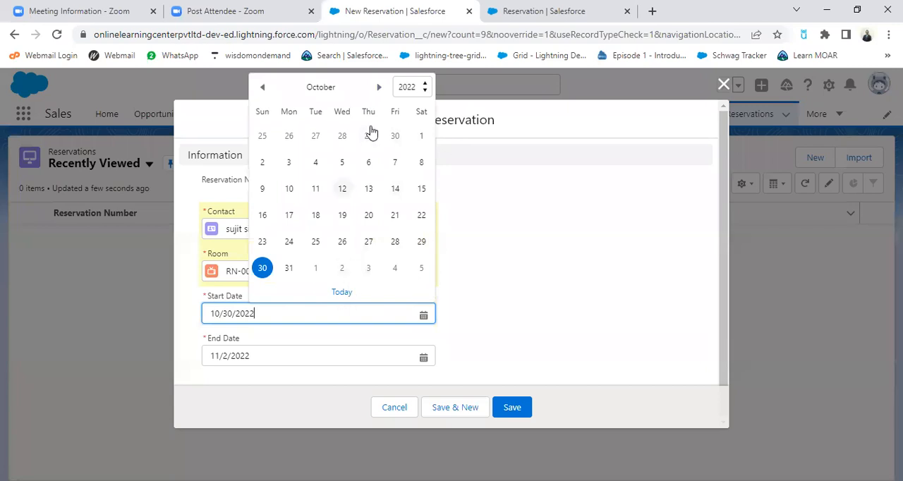
{"action": "left_click", "coordinate": [378, 87]}
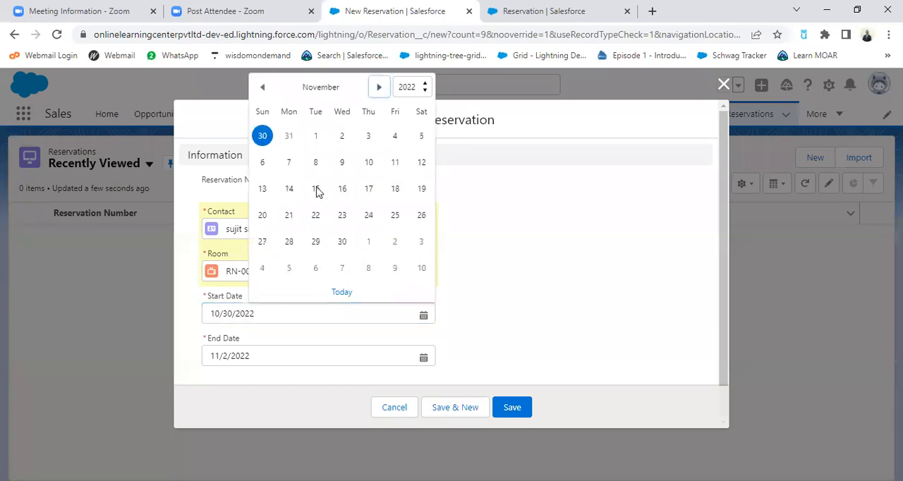
{"action": "left_click", "coordinate": [342, 138]}
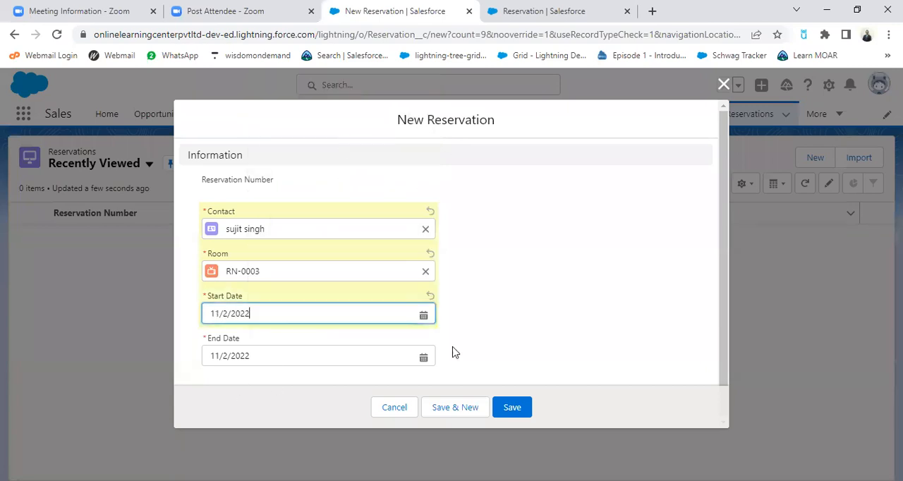
{"action": "left_click", "coordinate": [554, 341]}
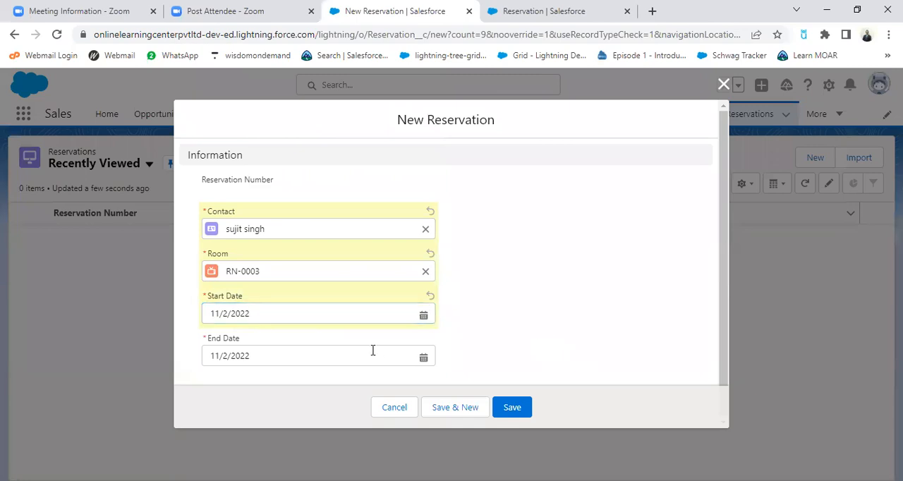
{"action": "left_click", "coordinate": [423, 356]}
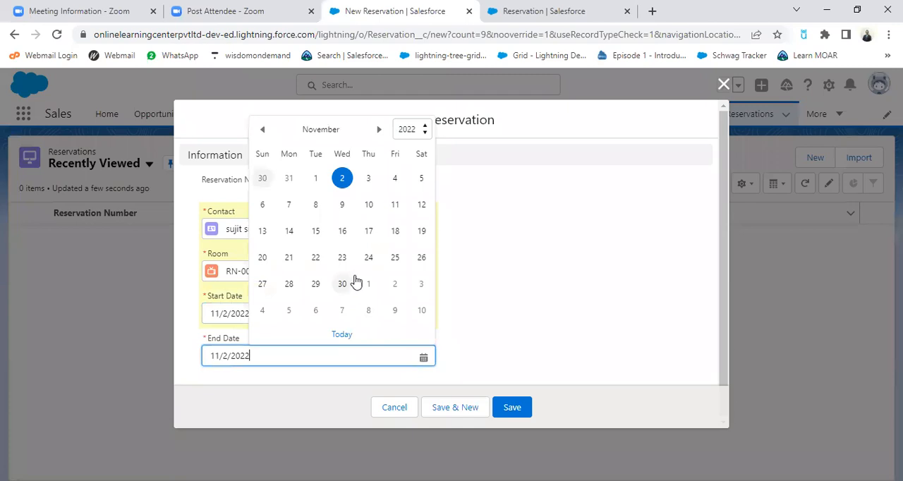
{"action": "left_click", "coordinate": [396, 181]}
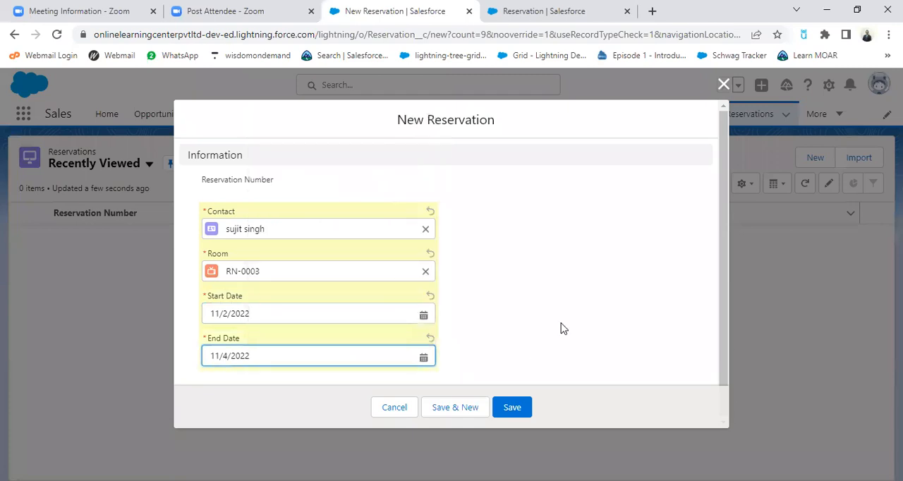
{"action": "left_click", "coordinate": [459, 410]}
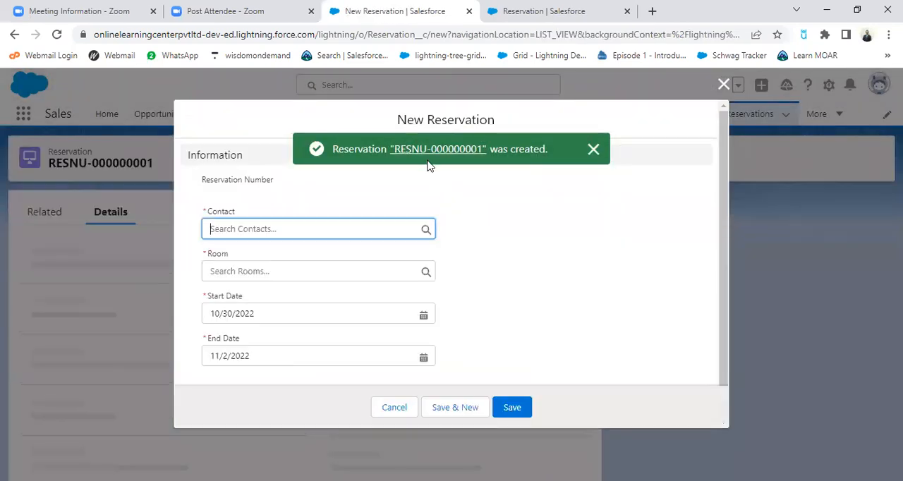
Start a new contact from the reservation's contact lookup, enter the phone number and set the salutation to Ms
{"action": "left_click", "coordinate": [426, 230]}
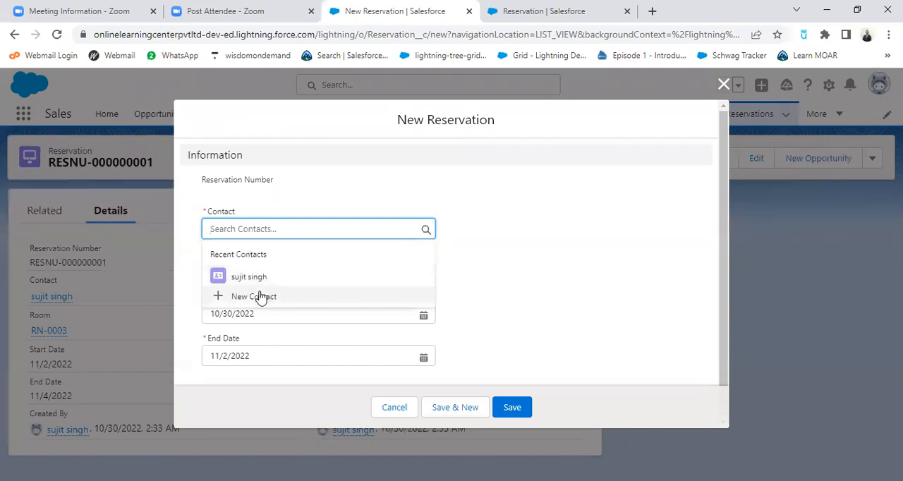
{"action": "left_click", "coordinate": [260, 296]}
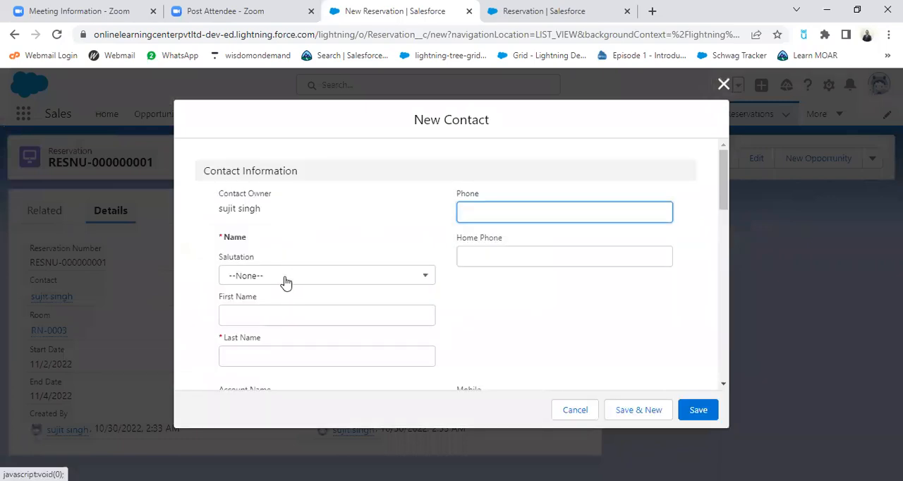
{"action": "left_click", "coordinate": [511, 211]}
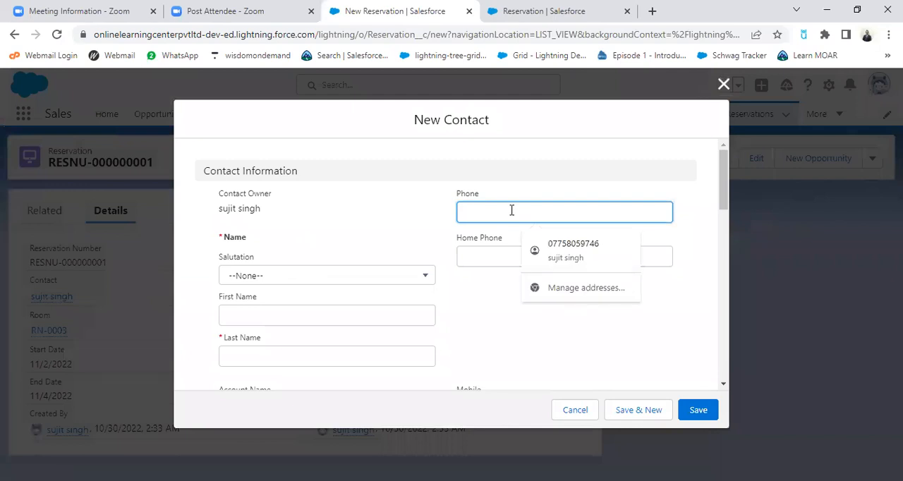
{"action": "type", "text": "758923"}
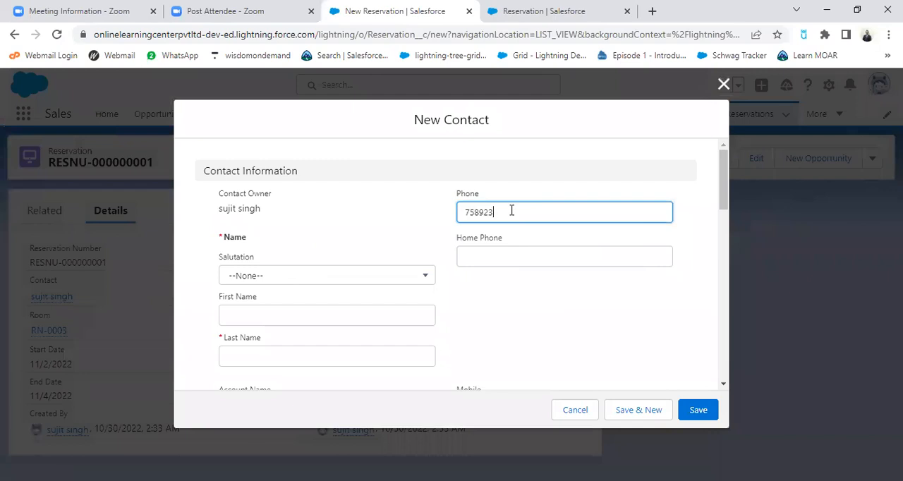
{"action": "left_click", "coordinate": [486, 264]}
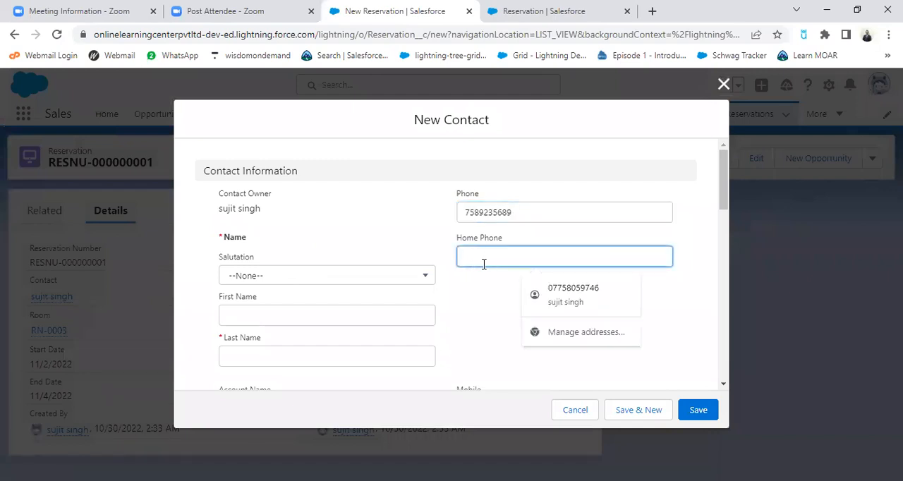
{"action": "left_click", "coordinate": [282, 279]}
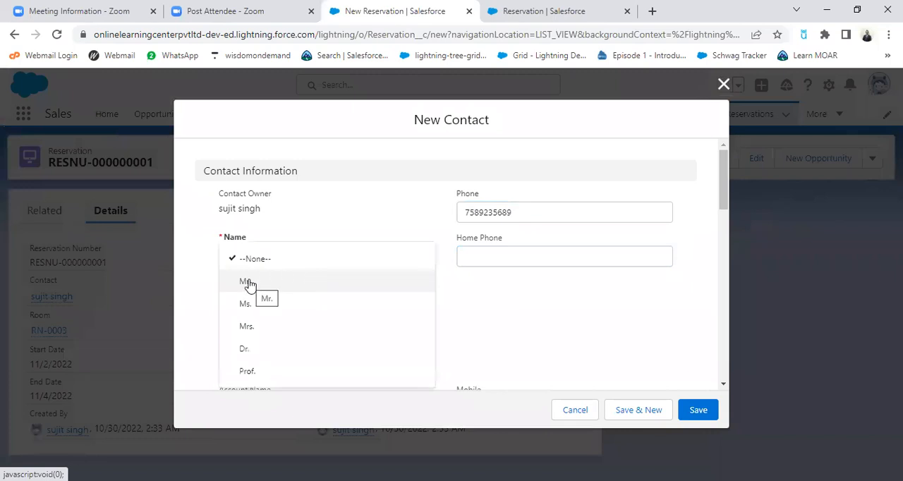
{"action": "left_click", "coordinate": [248, 282]}
{"action": "left_click", "coordinate": [285, 283]}
{"action": "left_click", "coordinate": [252, 305]}
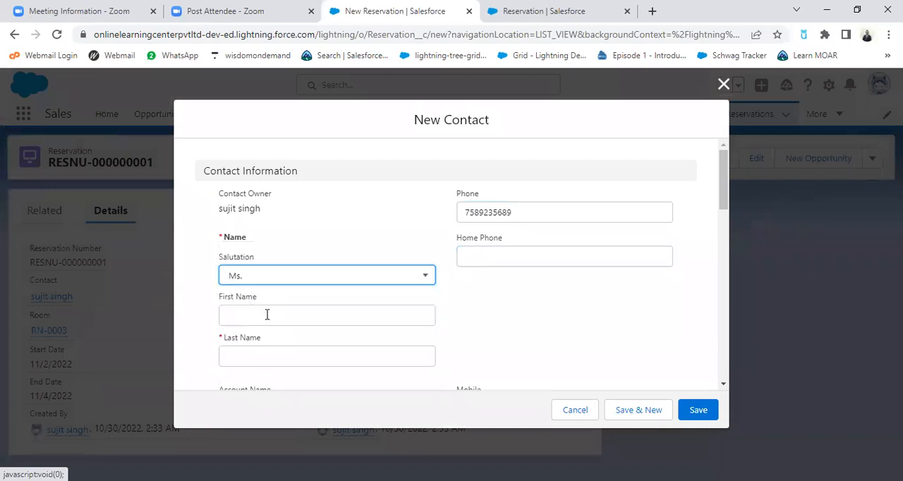
Fill in the contact's first and last name and save the new contact
{"action": "left_click", "coordinate": [267, 315]}
{"action": "key", "text": "Down"}
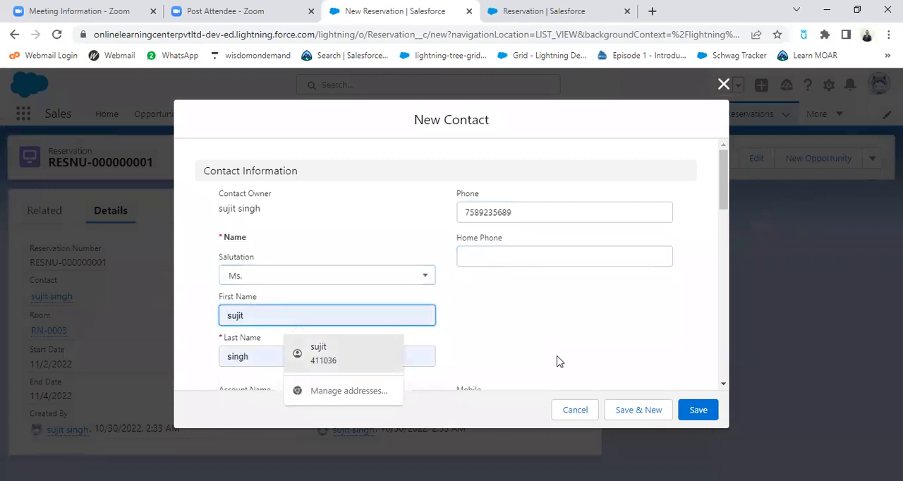
{"action": "type", "text": "n"}
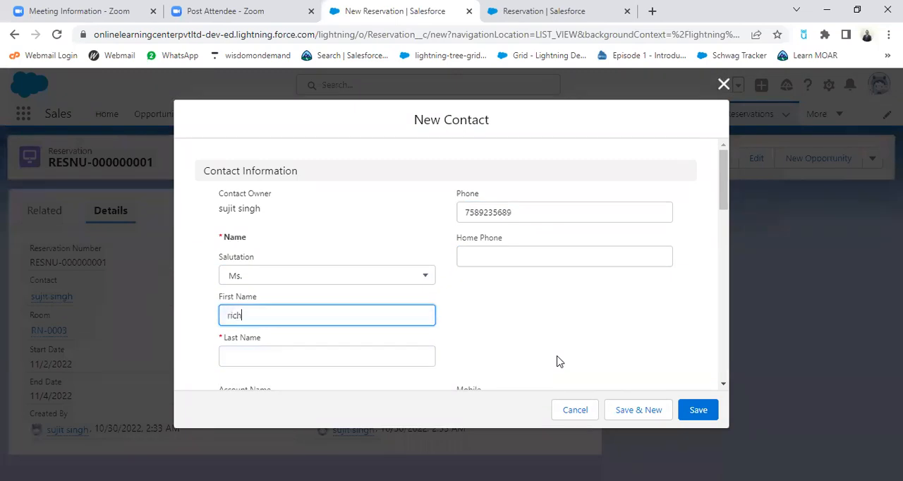
{"action": "left_click", "coordinate": [342, 359]}
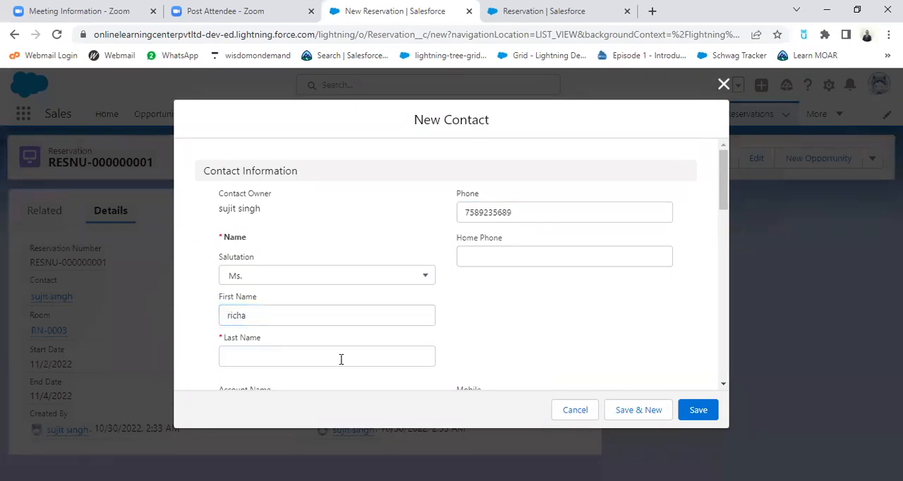
{"action": "left_click", "coordinate": [340, 359]}
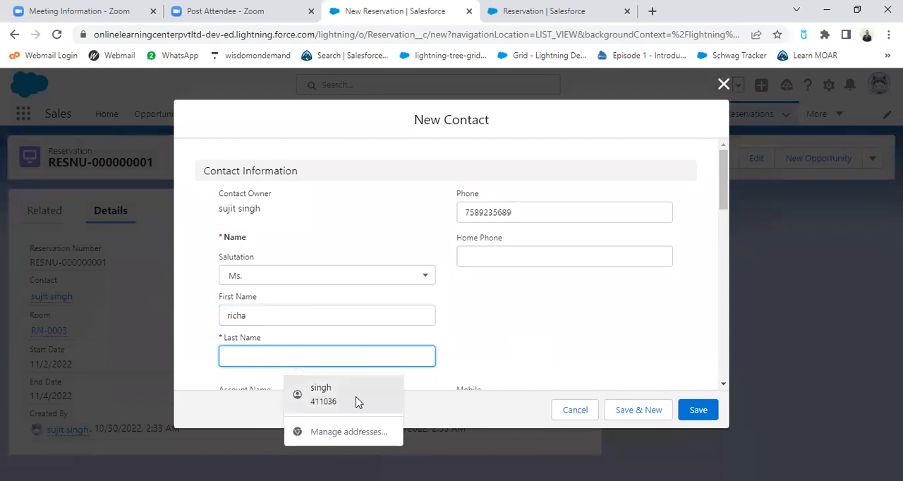
{"action": "left_click", "coordinate": [333, 397]}
{"action": "scroll", "coordinate": [519, 344], "scroll_direction": "down", "scroll_amount": 2}
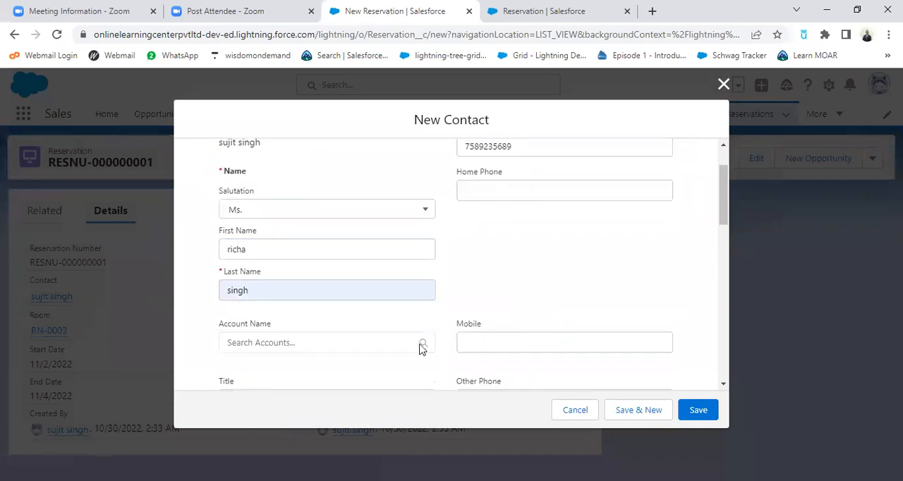
{"action": "scroll", "coordinate": [600, 332], "scroll_direction": "down", "scroll_amount": 3}
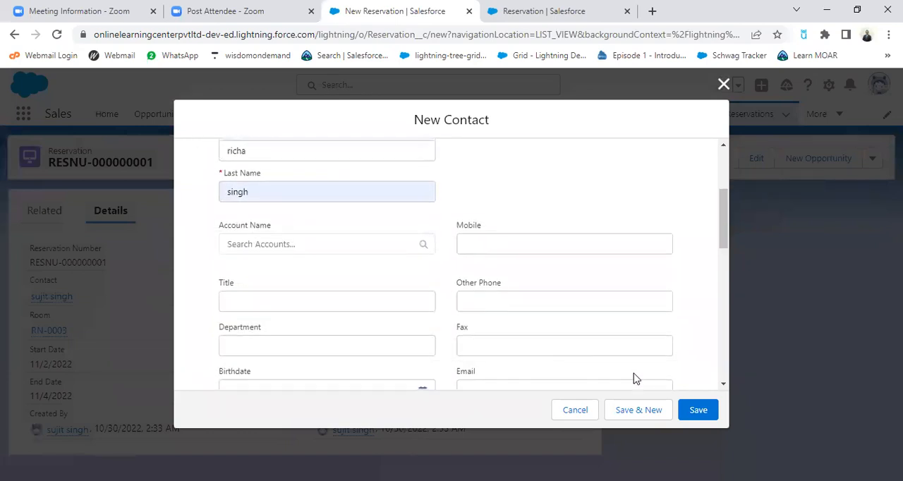
{"action": "left_click", "coordinate": [698, 412]}
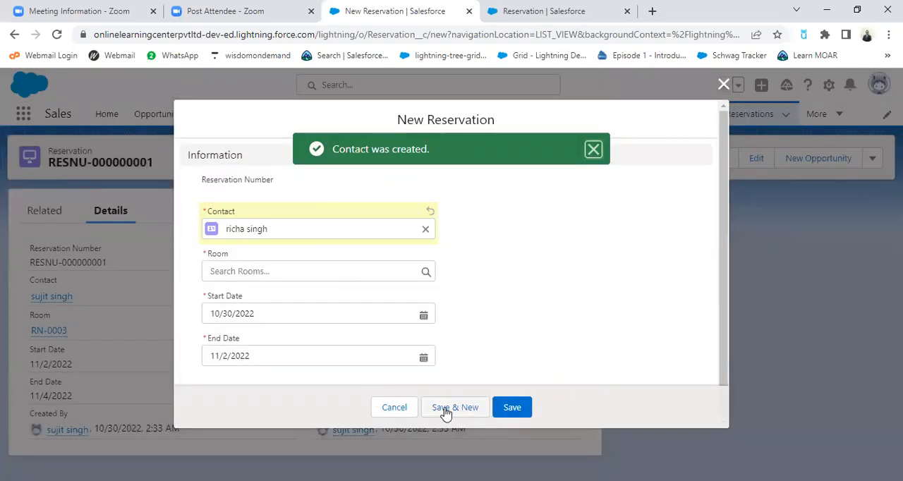
{"action": "left_click", "coordinate": [724, 85]}
{"action": "left_click", "coordinate": [705, 160]}
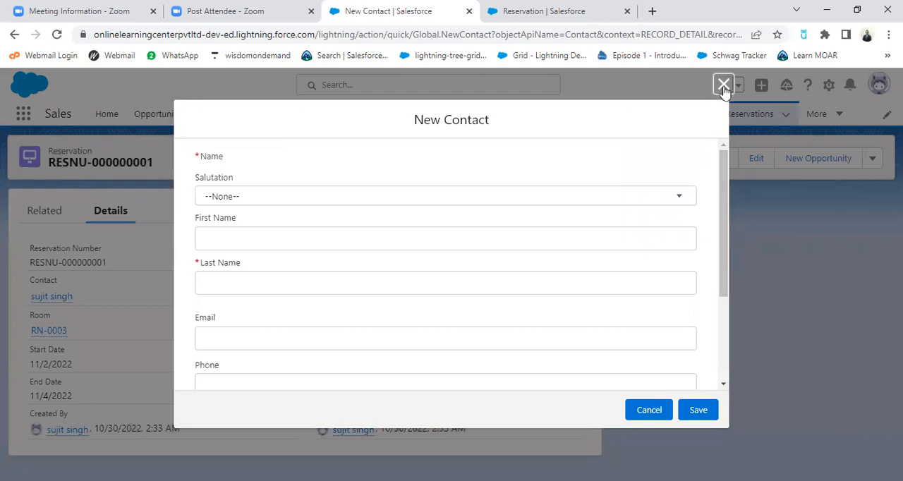
{"action": "left_click", "coordinate": [723, 84]}
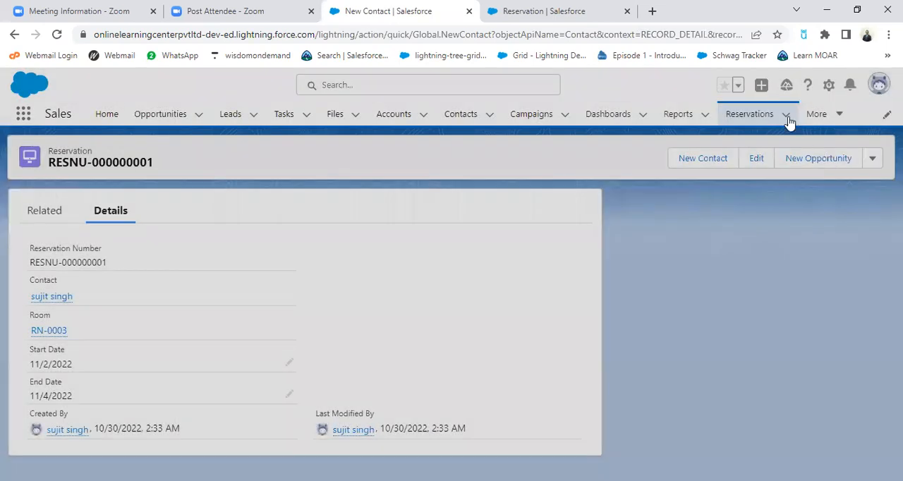
Start a new reservation record and choose the newly created contact and room RN-0003
{"action": "left_click", "coordinate": [786, 114]}
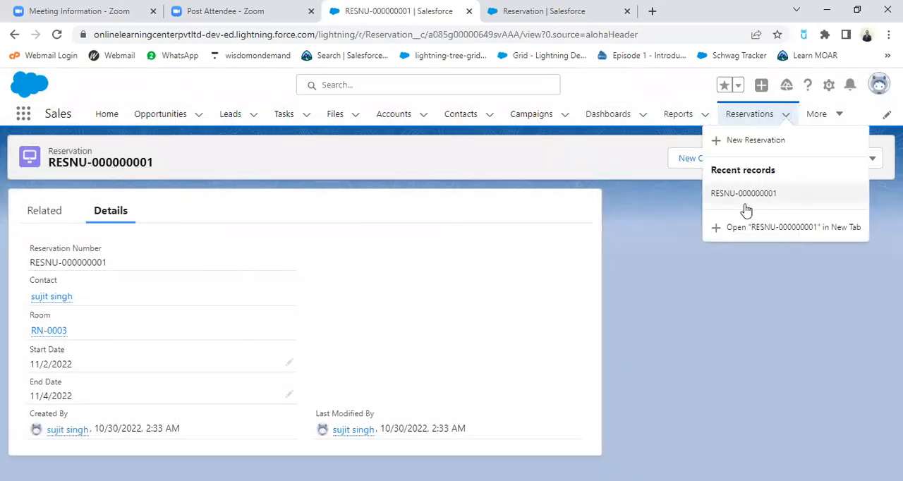
{"action": "left_click", "coordinate": [756, 141]}
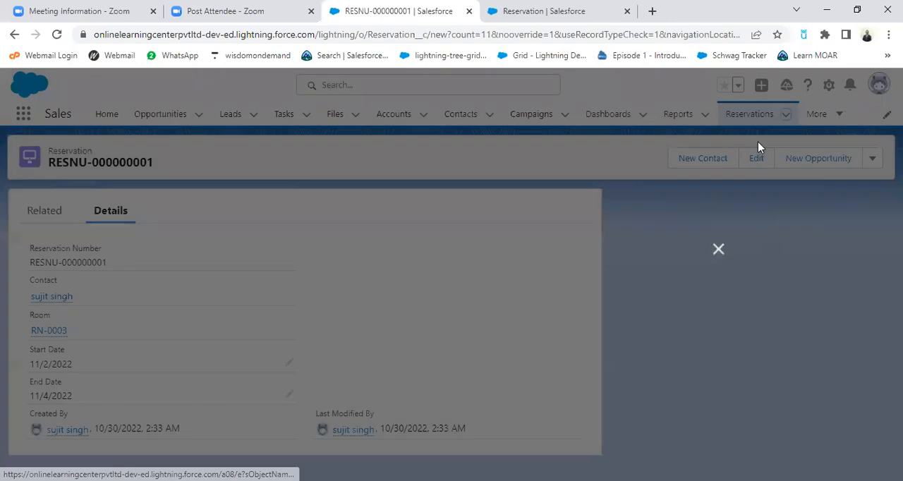
{"action": "left_click", "coordinate": [407, 230]}
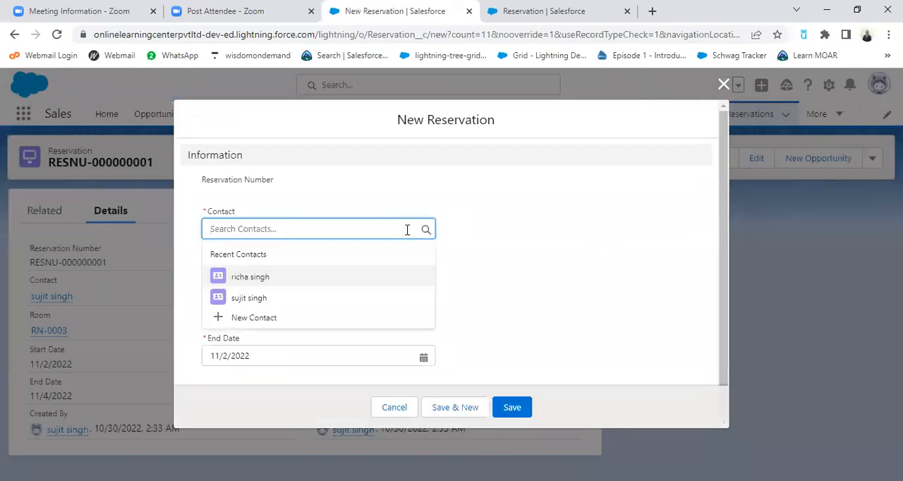
{"action": "left_click", "coordinate": [266, 284]}
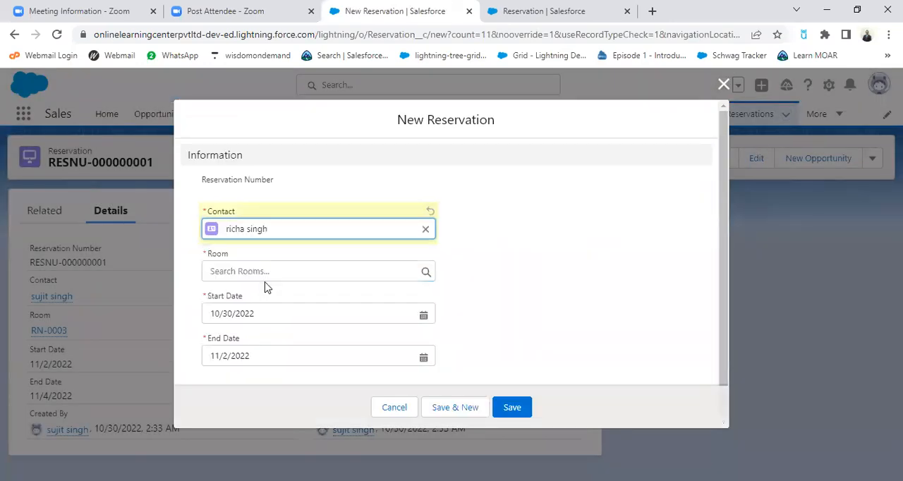
{"action": "left_click", "coordinate": [334, 271]}
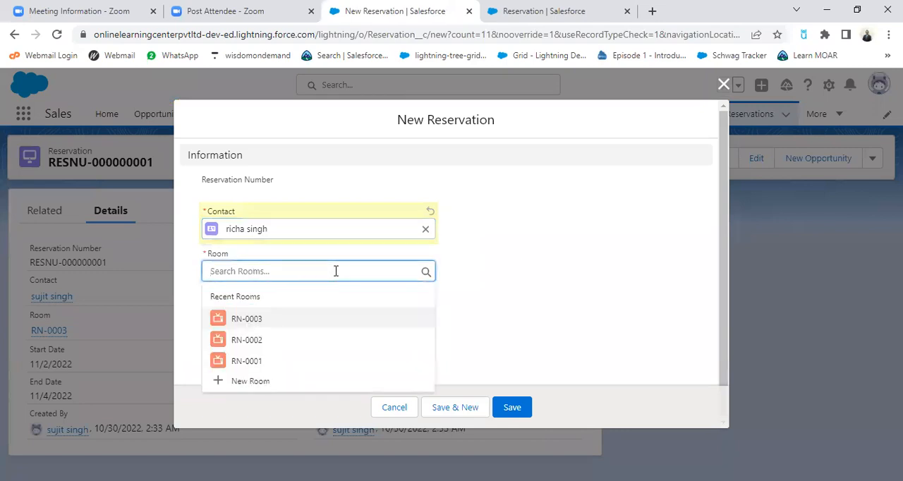
{"action": "left_click", "coordinate": [247, 321]}
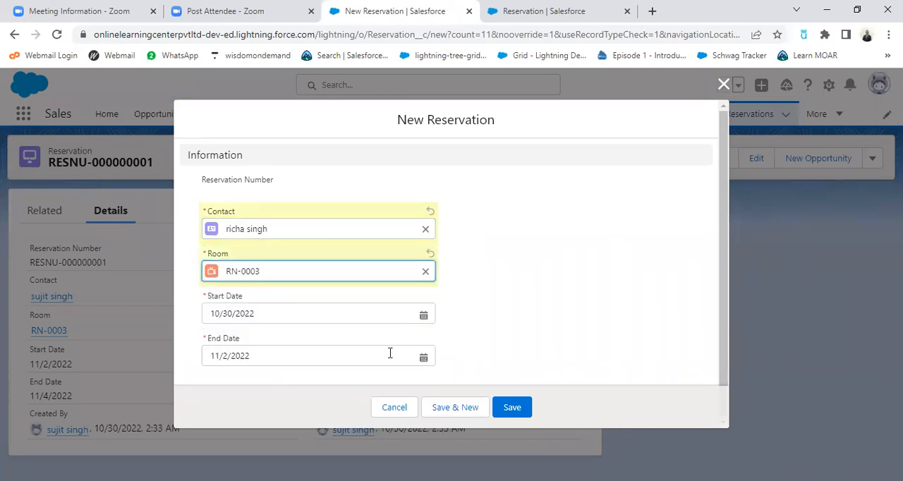
Set the reservation's start date to 10/31/2022 and end date to 12/1/2022, and save the record
{"action": "left_click", "coordinate": [425, 314]}
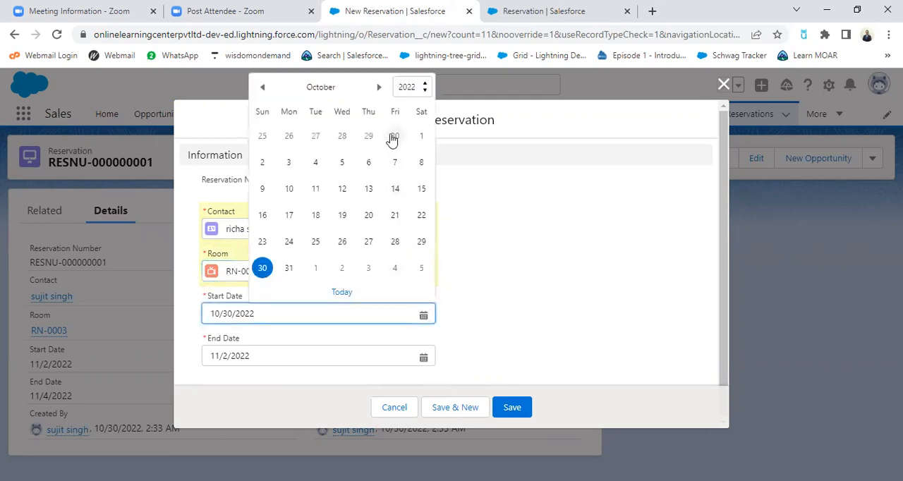
{"action": "left_click", "coordinate": [289, 271]}
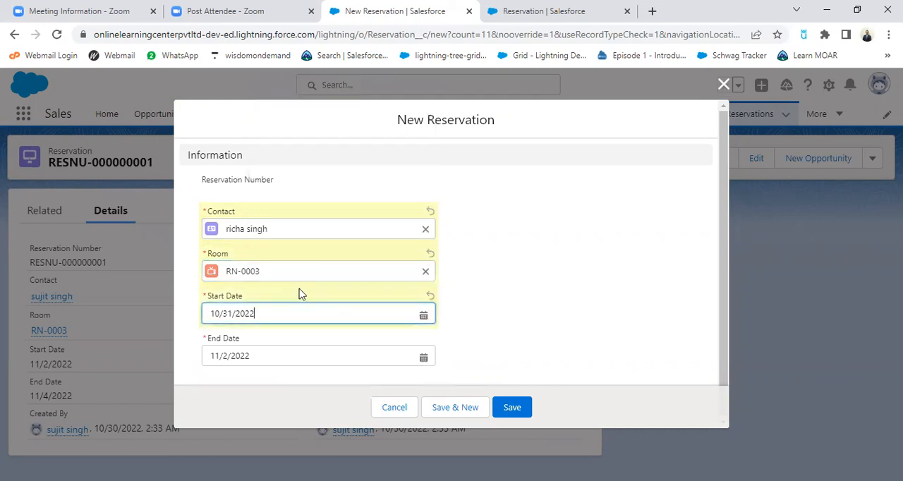
{"action": "left_click", "coordinate": [422, 358]}
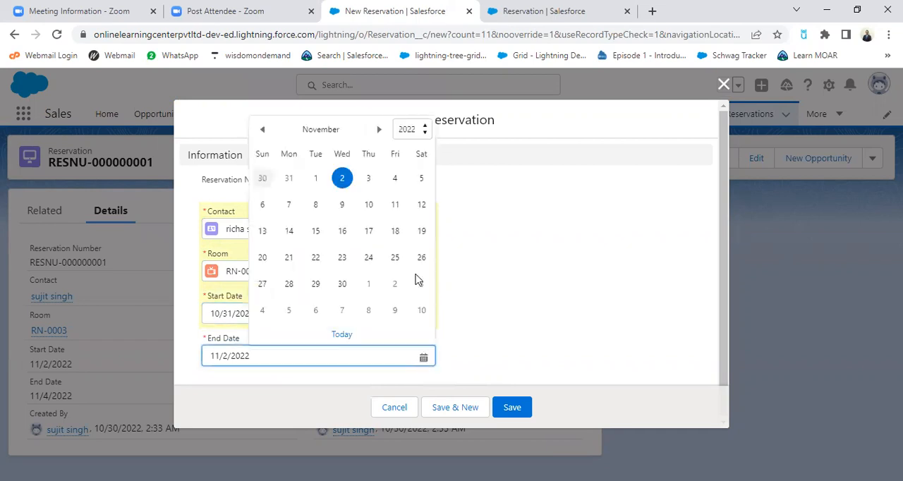
{"action": "left_click", "coordinate": [379, 130]}
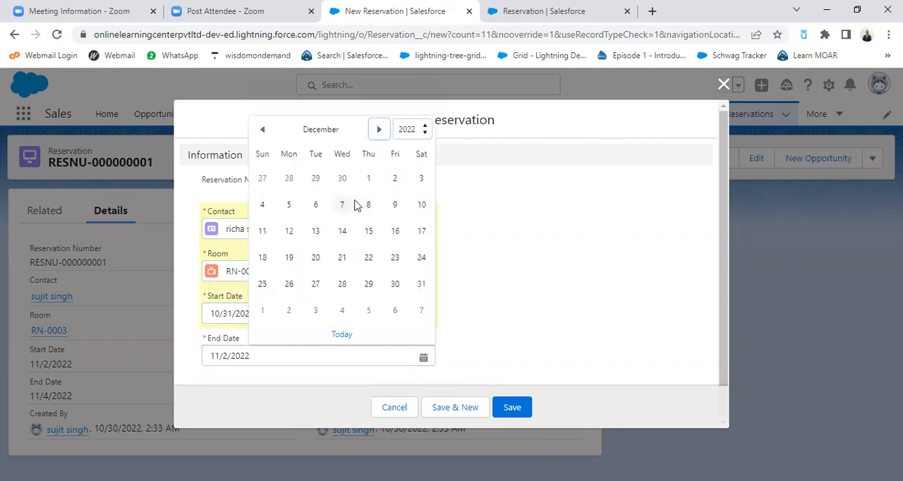
{"action": "left_click", "coordinate": [370, 180]}
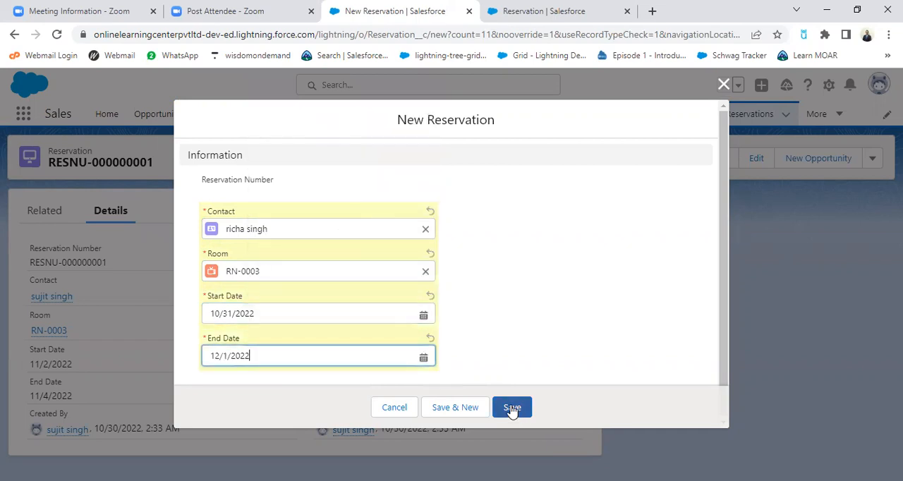
{"action": "left_click", "coordinate": [513, 408]}
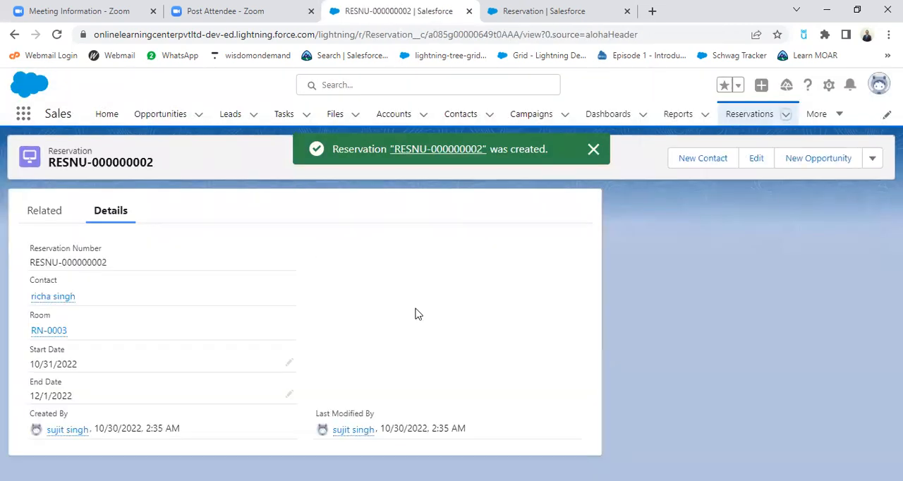
{"action": "left_click", "coordinate": [595, 150]}
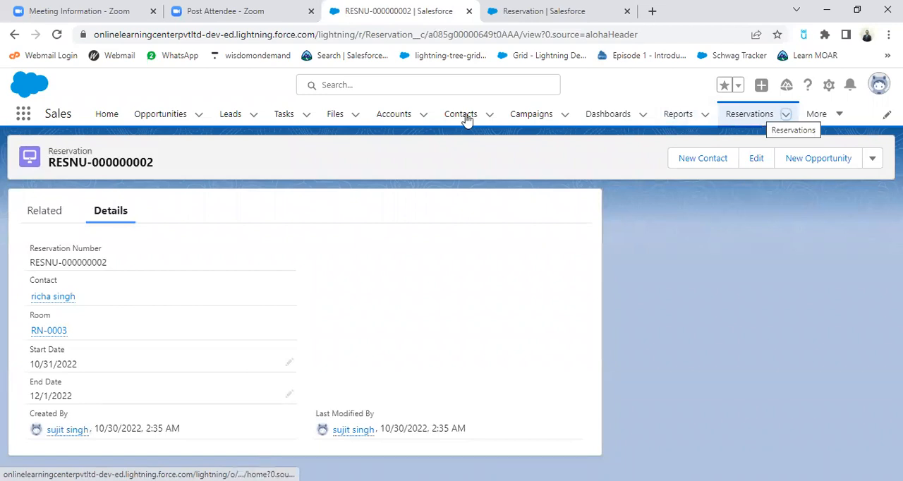
View the list of recent room records and open the Hotels list
{"action": "left_click", "coordinate": [836, 120]}
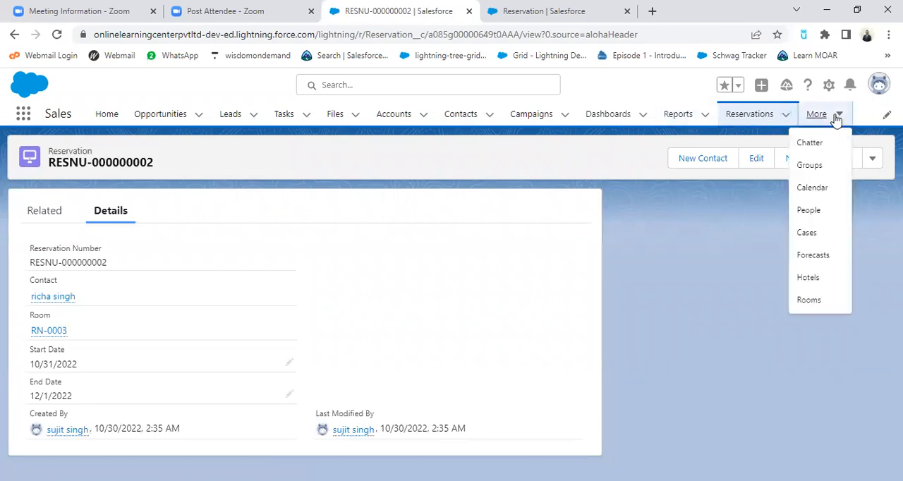
{"action": "left_click", "coordinate": [810, 300]}
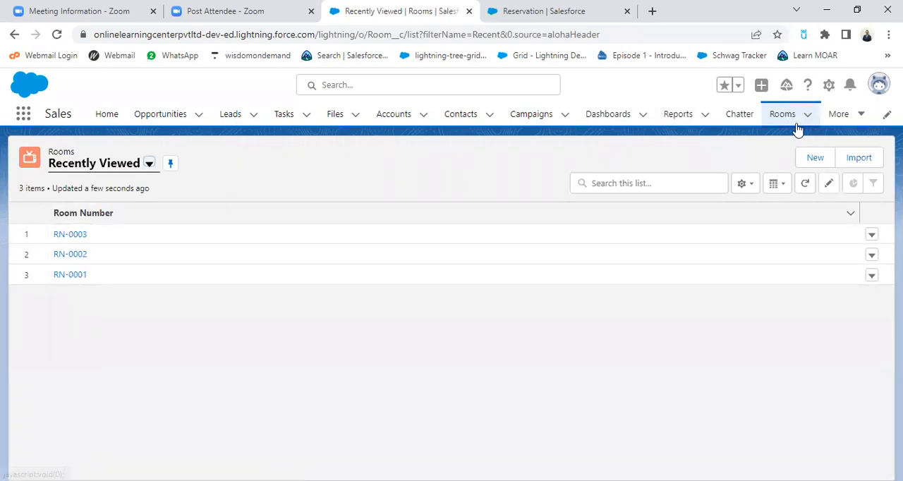
{"action": "left_click", "coordinate": [862, 115]}
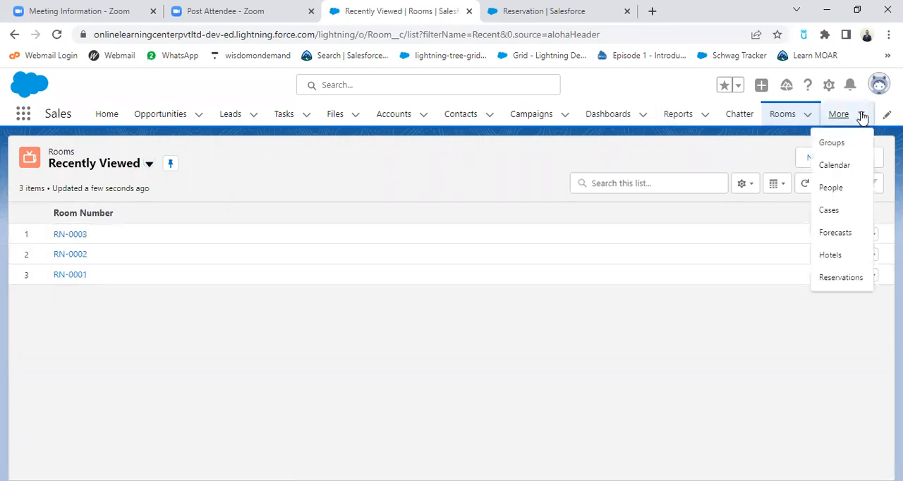
{"action": "left_click", "coordinate": [831, 256]}
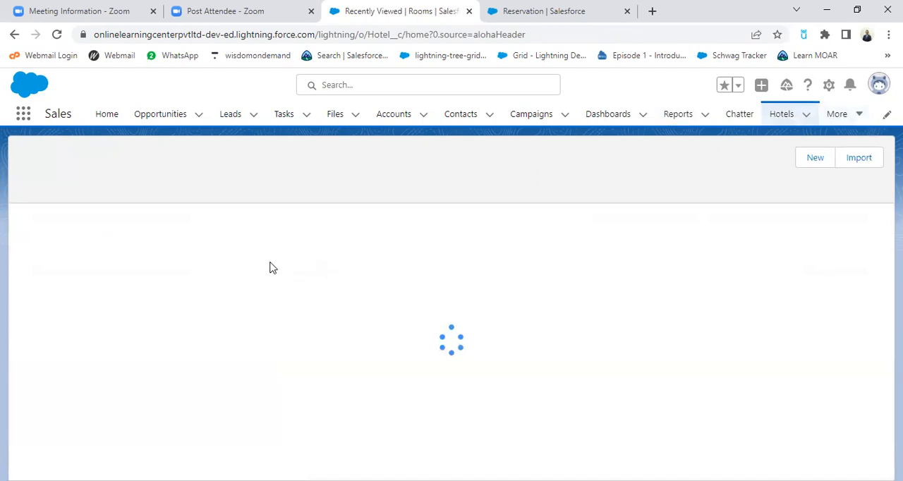